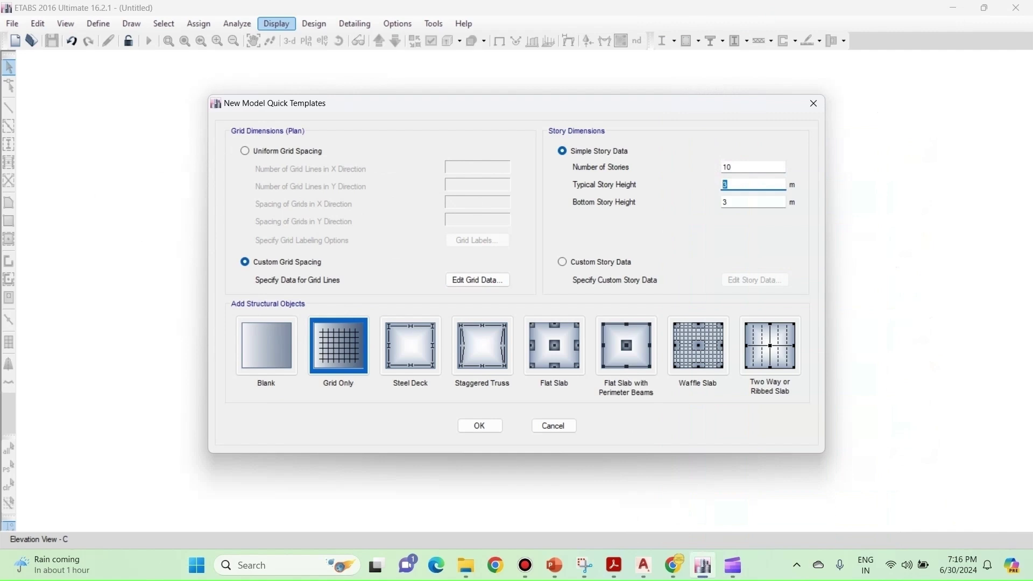
Set the typical story height to 3.35 m and the bottom story height to 1.5 m, and create the grid-only model
{"action": "type", "text": "3.35"}
{"action": "key", "text": "Tab"}
{"action": "type", "text": "1.5"}
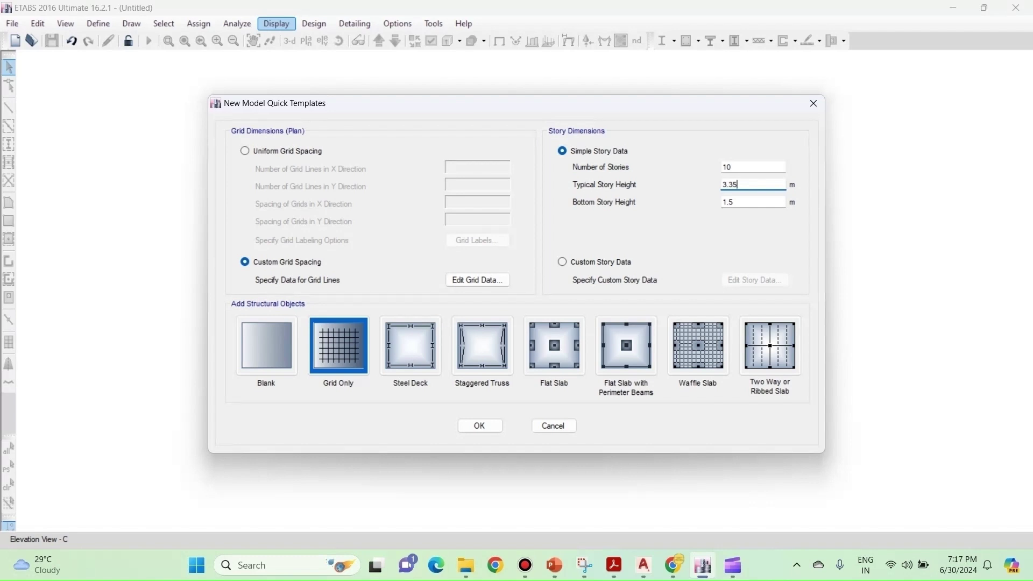
{"action": "double_click", "coordinate": [729, 184]}
{"action": "left_click", "coordinate": [737, 184]}
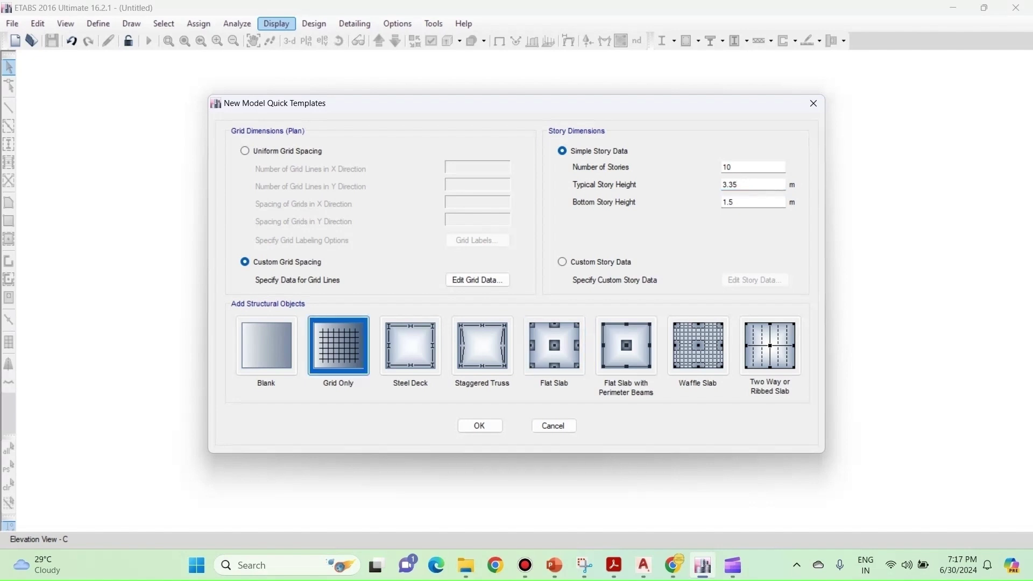
{"action": "key", "text": "Return"}
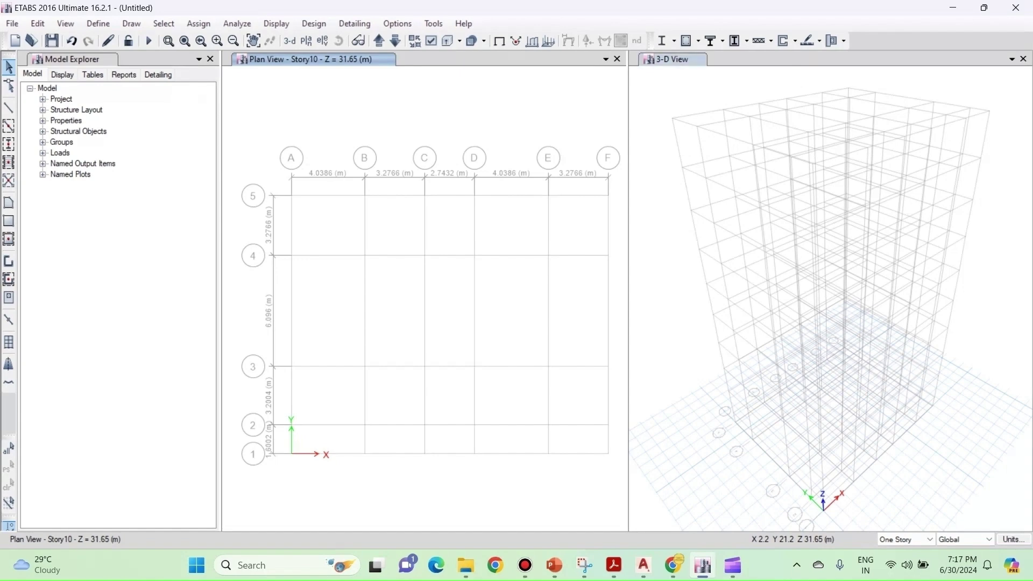
Step the plan view down through the stories from Story10 to Story1
{"action": "left_click", "coordinate": [673, 59]}
{"action": "left_click", "coordinate": [290, 60]}
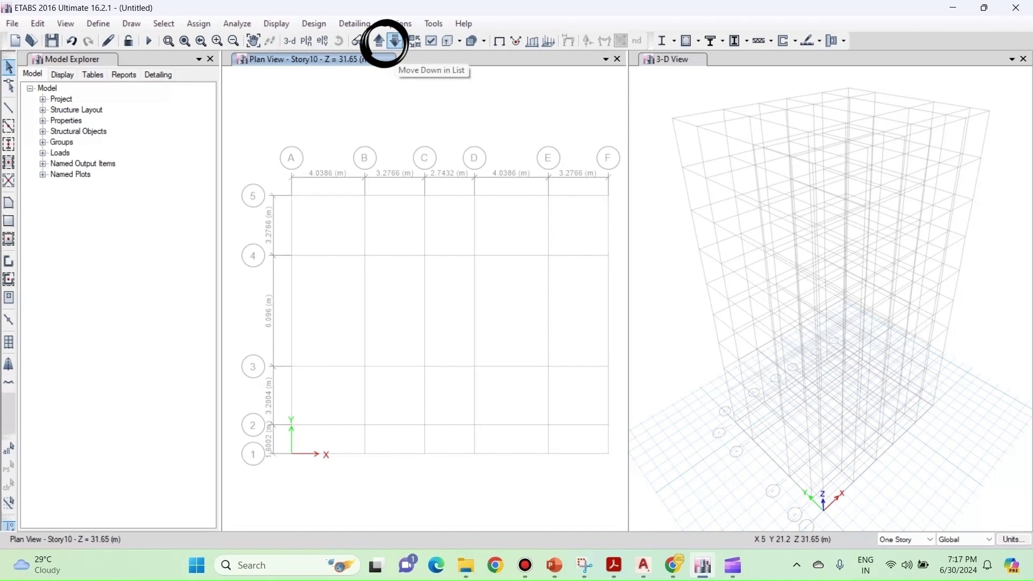
{"action": "left_click", "coordinate": [395, 41]}
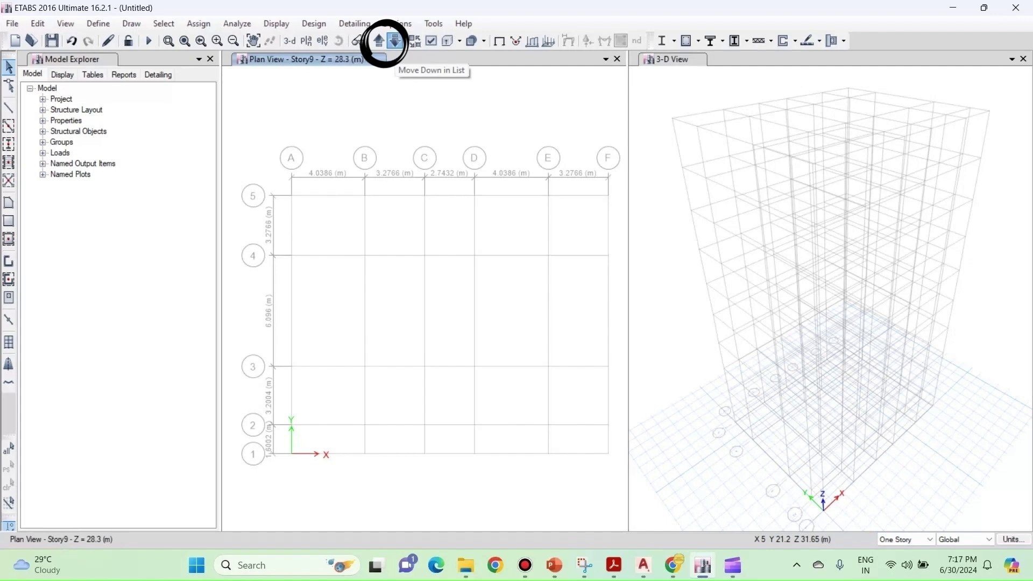
{"action": "left_click", "coordinate": [396, 41]}
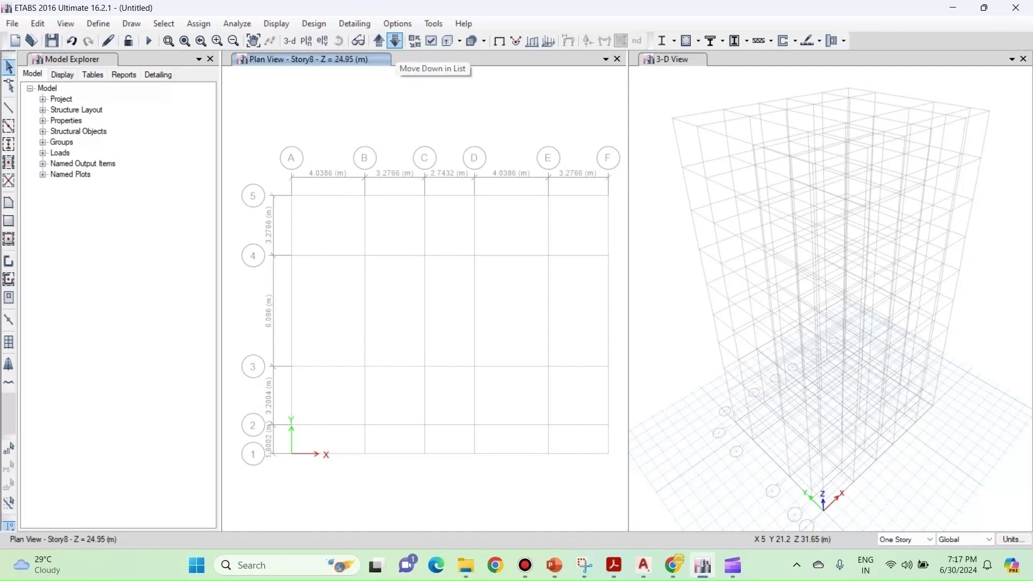
{"action": "left_click", "coordinate": [395, 41]}
{"action": "left_click", "coordinate": [395, 41]}
{"action": "left_click", "coordinate": [395, 41]}
{"action": "left_click", "coordinate": [395, 41]}
{"action": "left_click", "coordinate": [395, 41]}
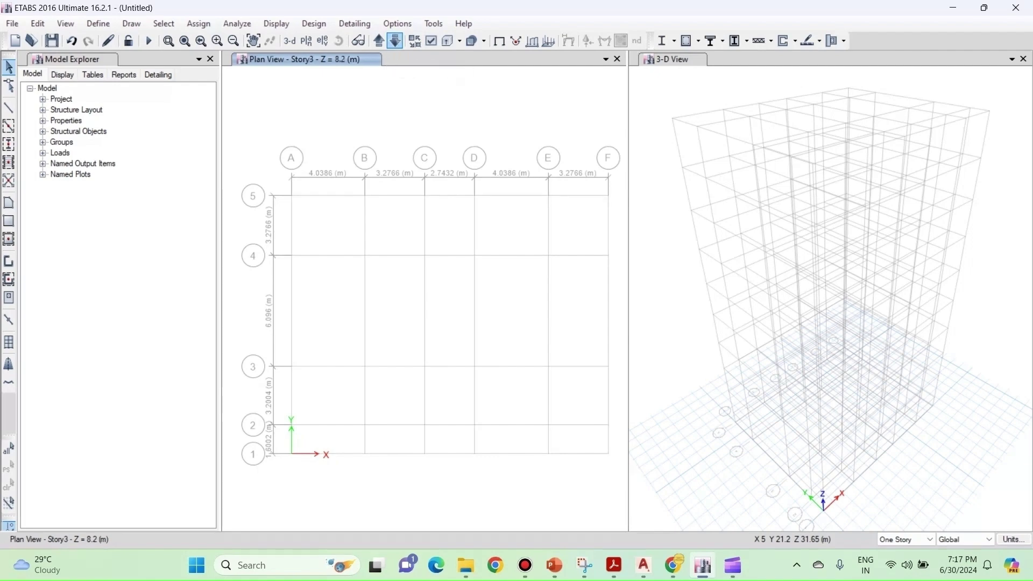
{"action": "left_click", "coordinate": [395, 41]}
{"action": "left_click", "coordinate": [395, 41]}
Open the story data table for modification and check the Base elevation and the Story1 height
{"action": "left_click", "coordinate": [38, 23]}
{"action": "left_click", "coordinate": [37, 23]}
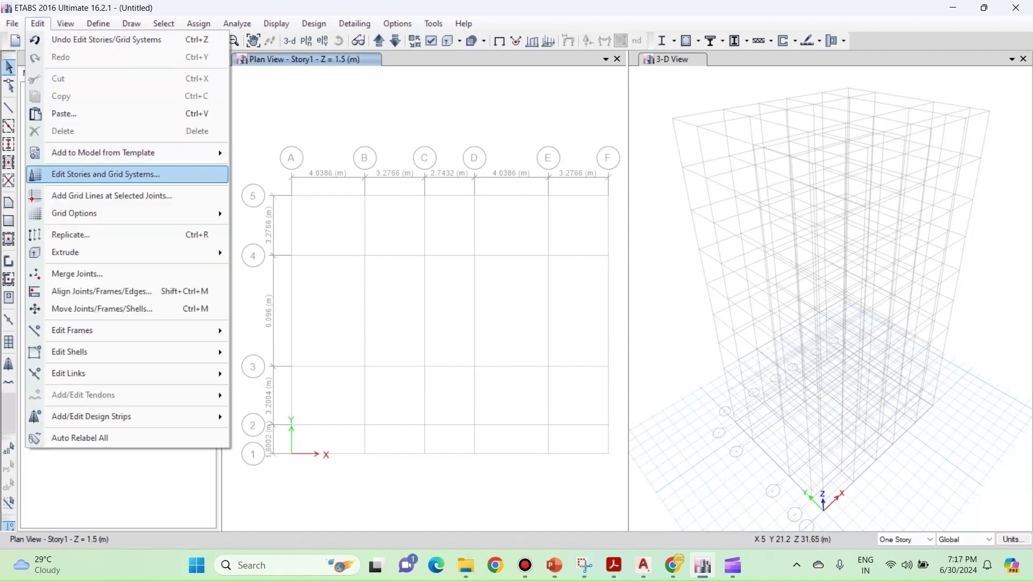
{"action": "left_click", "coordinate": [106, 175]}
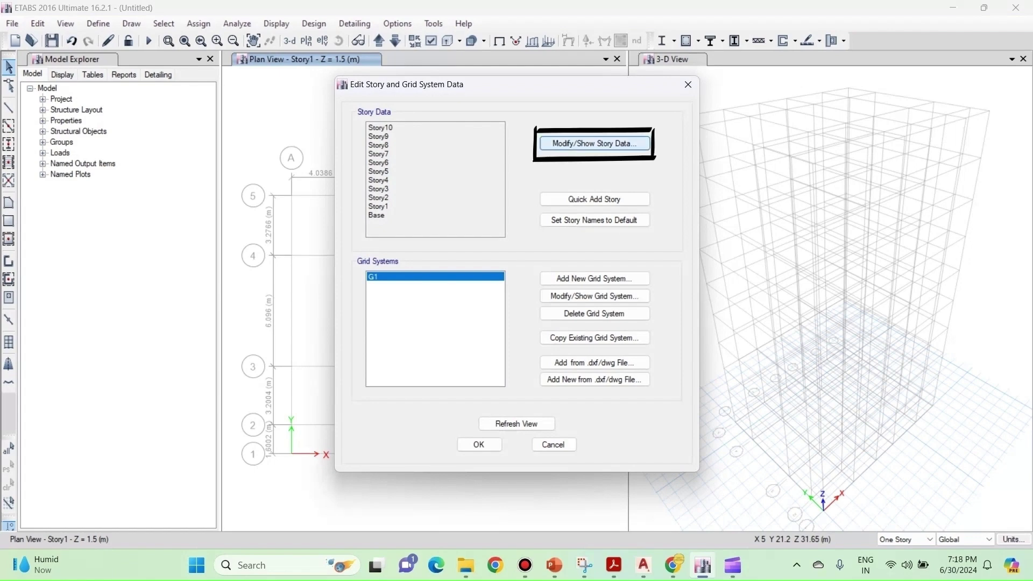
{"action": "left_click", "coordinate": [594, 144]}
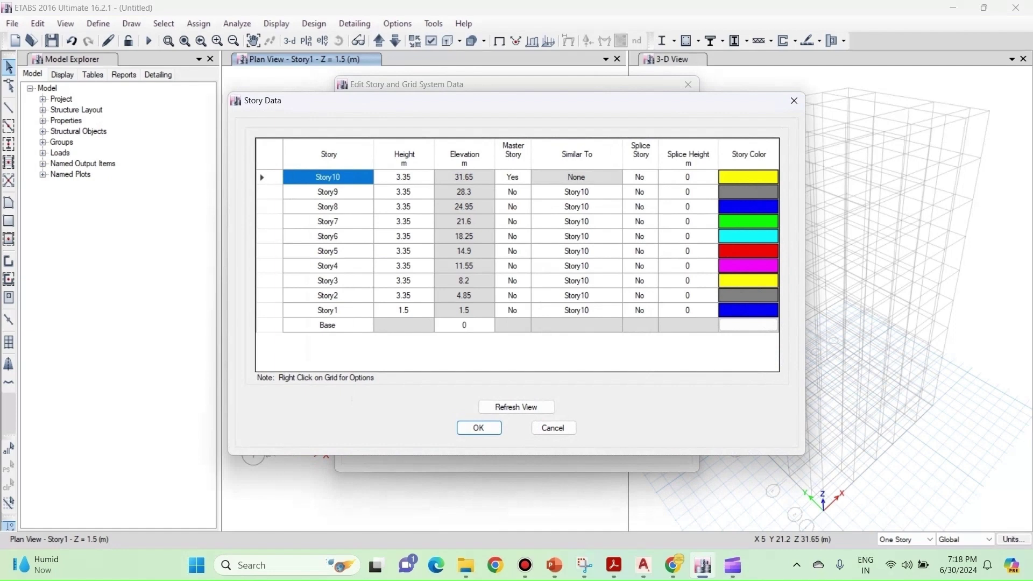
{"action": "left_click", "coordinate": [328, 325]}
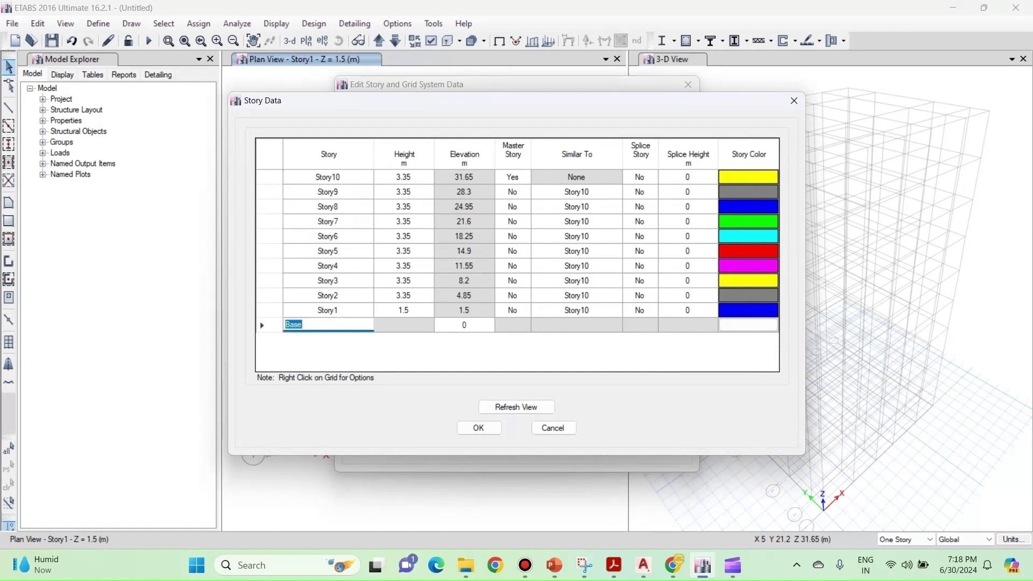
{"action": "left_click", "coordinate": [463, 324]}
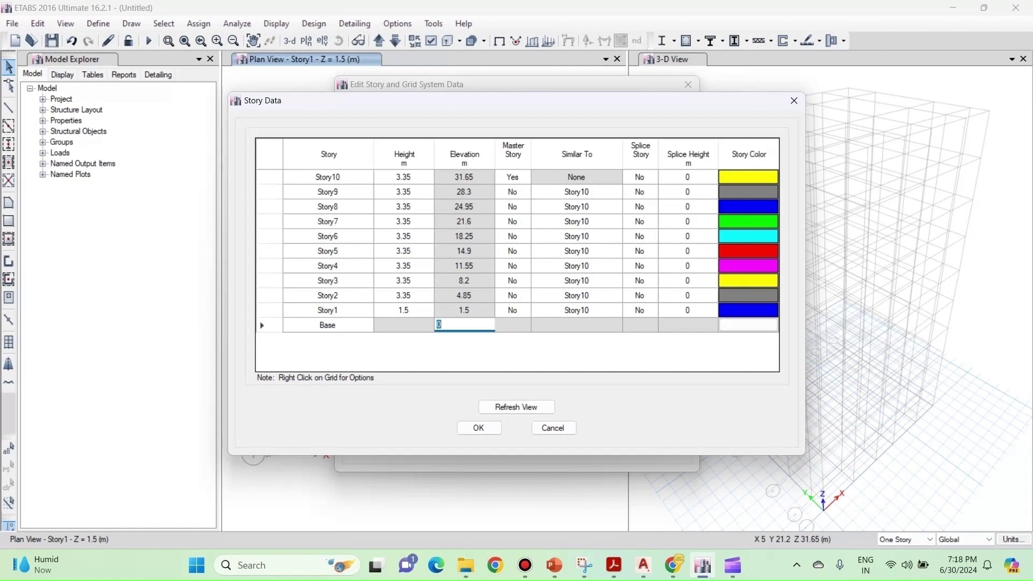
{"action": "left_click", "coordinate": [328, 311]}
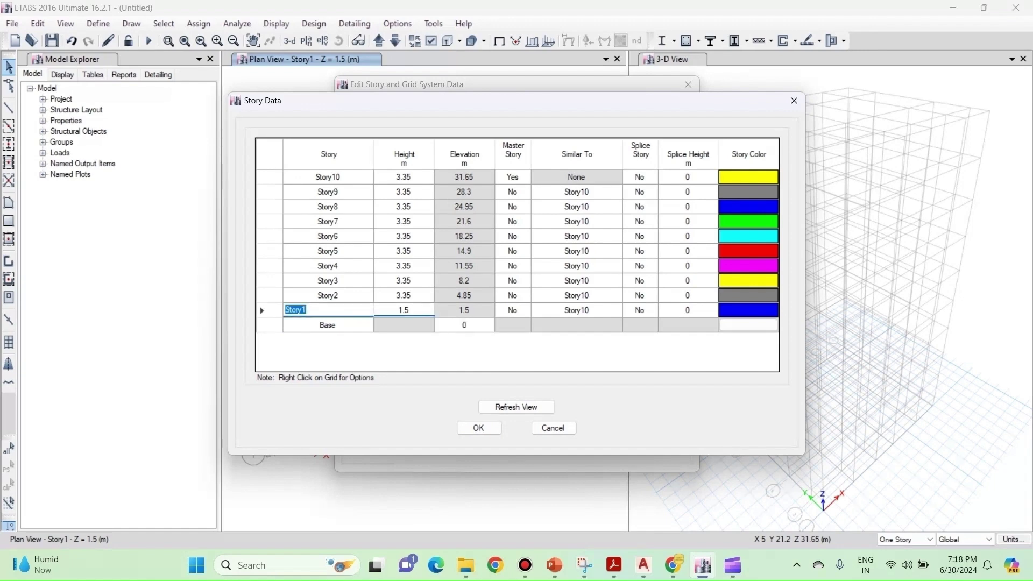
{"action": "key", "text": "Tab"}
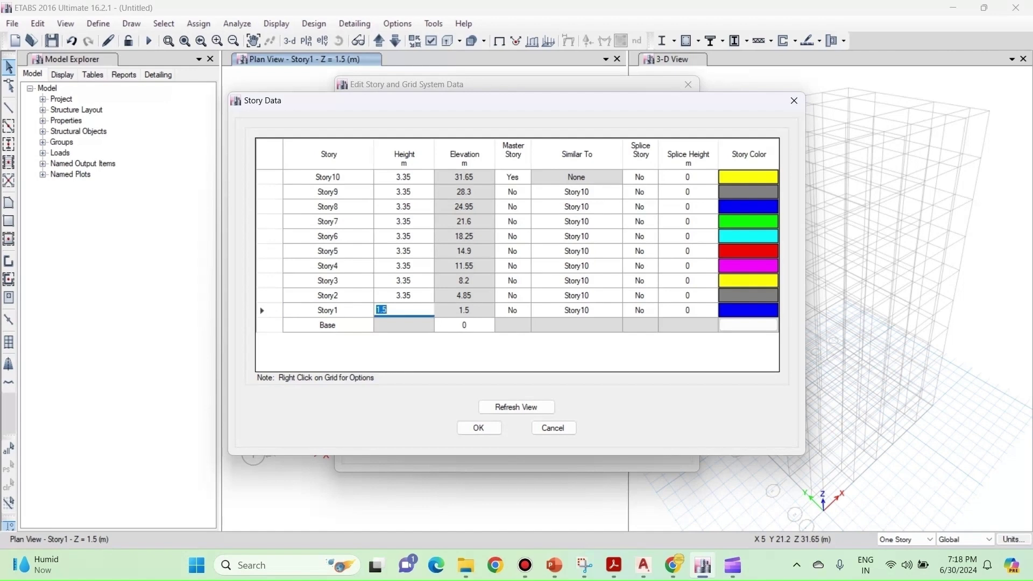
Set the height of Story2 to 2.75 m, refresh the view and apply the story data changes
{"action": "left_click", "coordinate": [328, 296]}
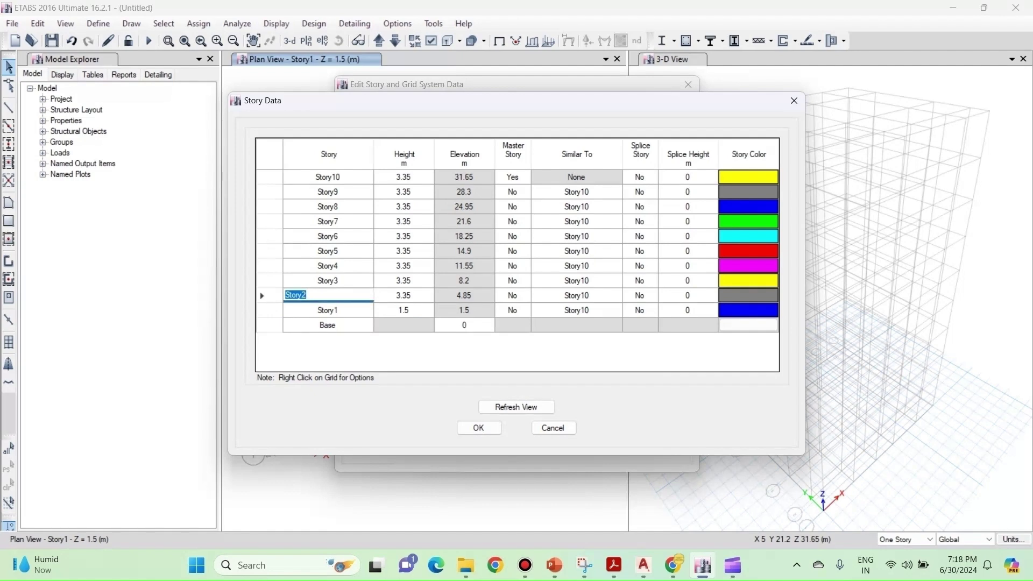
{"action": "left_click", "coordinate": [404, 296]}
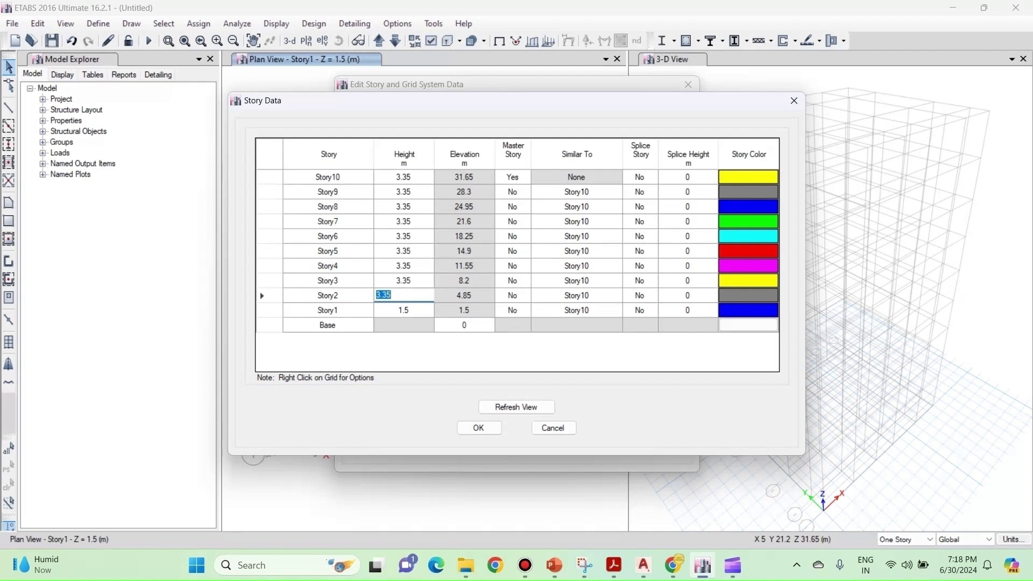
{"action": "type", "text": "2.75"}
{"action": "left_click", "coordinate": [403, 280]}
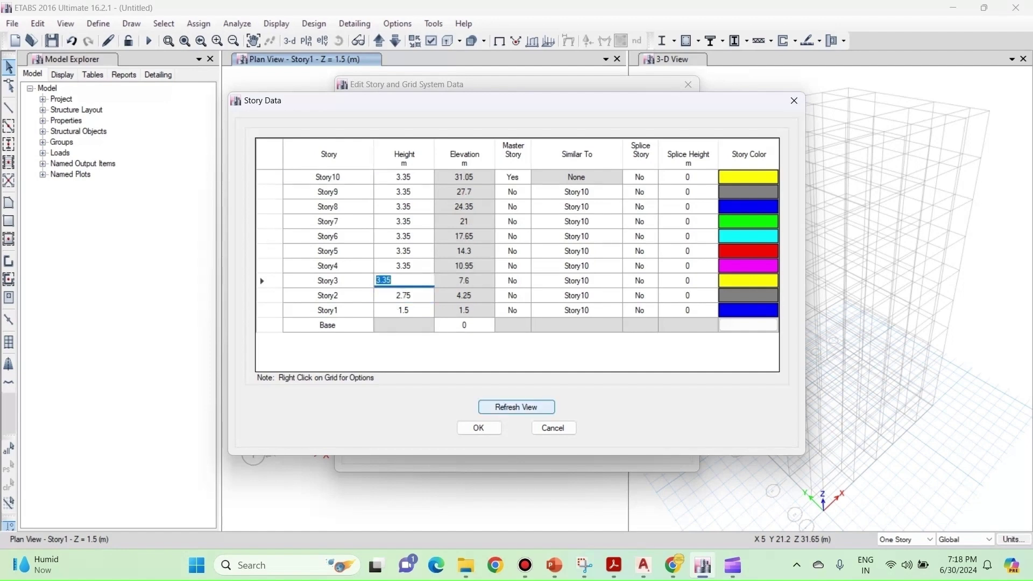
{"action": "left_click", "coordinate": [516, 406]}
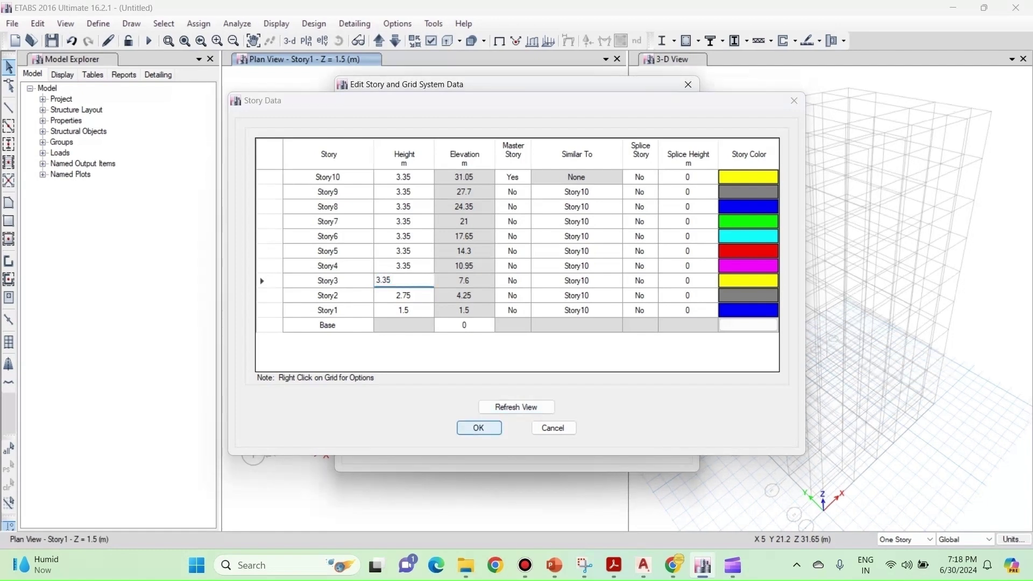
{"action": "left_click", "coordinate": [478, 428]}
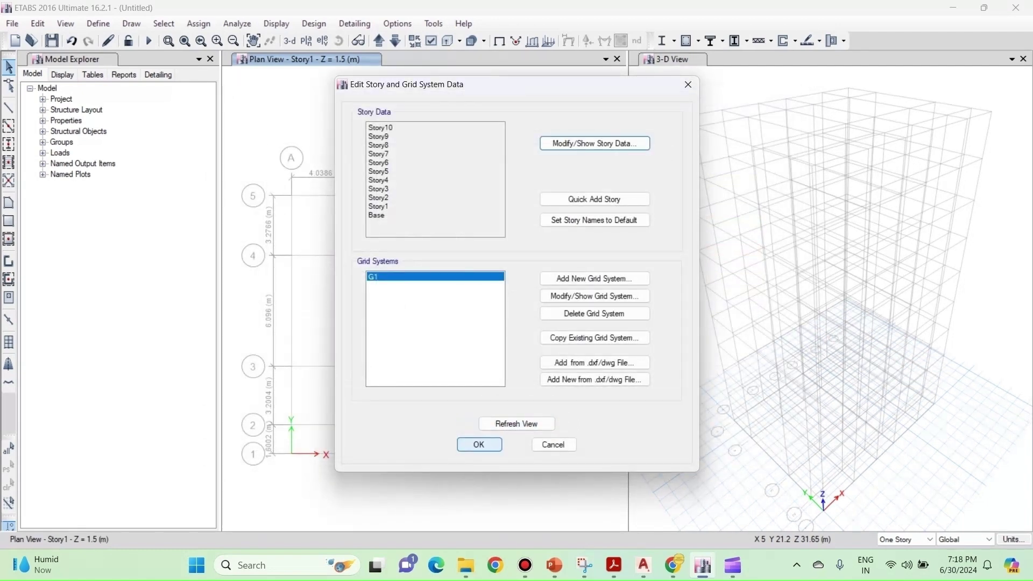
{"action": "left_click", "coordinate": [478, 444]}
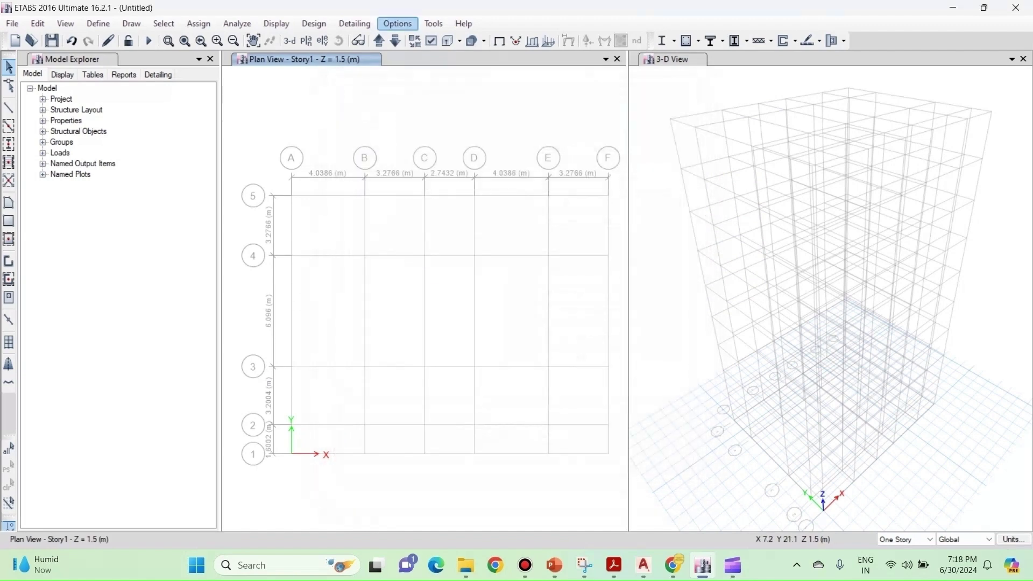
Check the plan view elevations of the stories above Story1 and return to the Story1 plan
{"action": "left_click", "coordinate": [379, 40]}
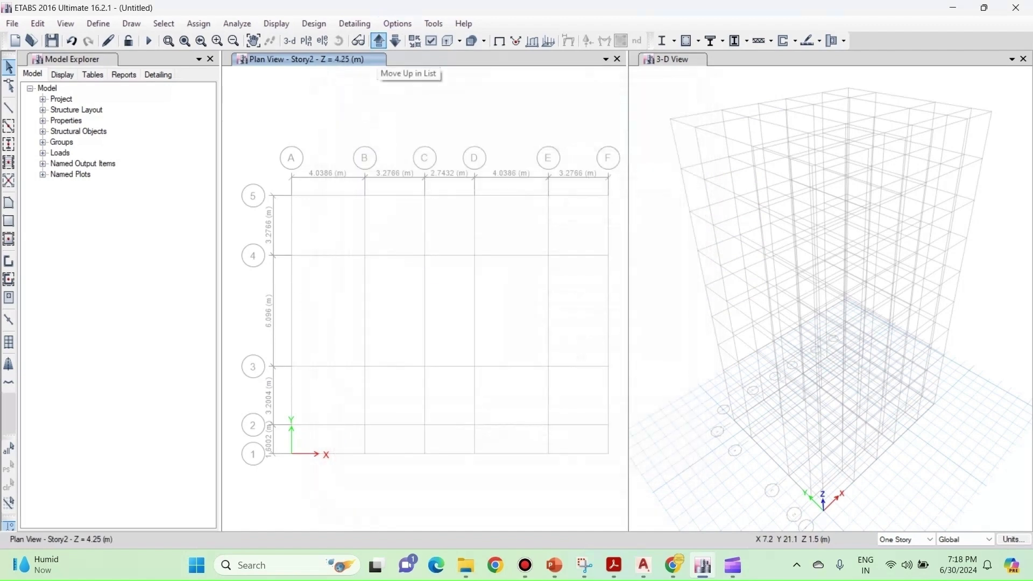
{"action": "left_click", "coordinate": [379, 41]}
{"action": "left_click", "coordinate": [395, 41]}
{"action": "left_click", "coordinate": [395, 41]}
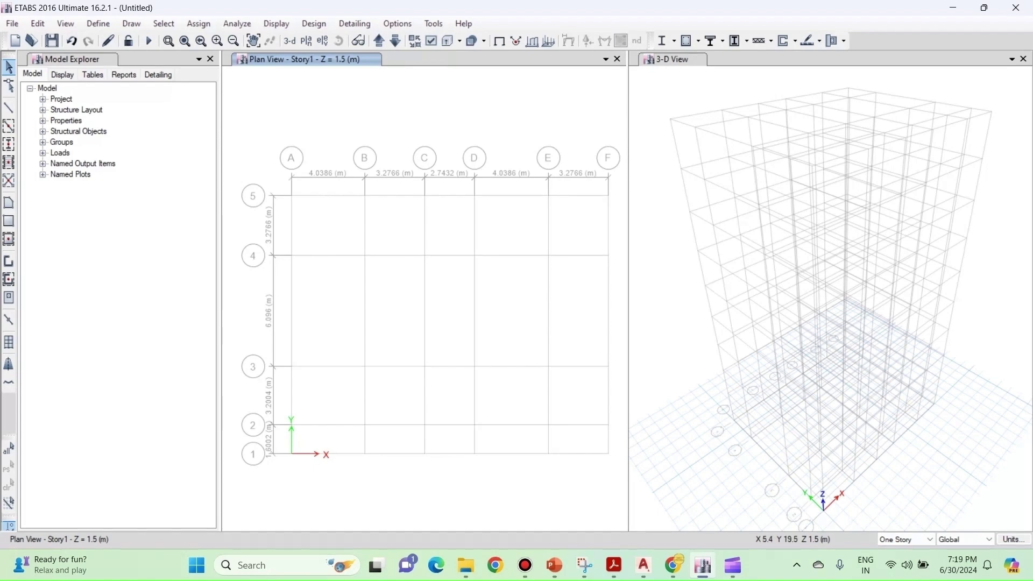
Add a new material with region India, type Concrete, standard Indian and grade M25
{"action": "left_click", "coordinate": [98, 24]}
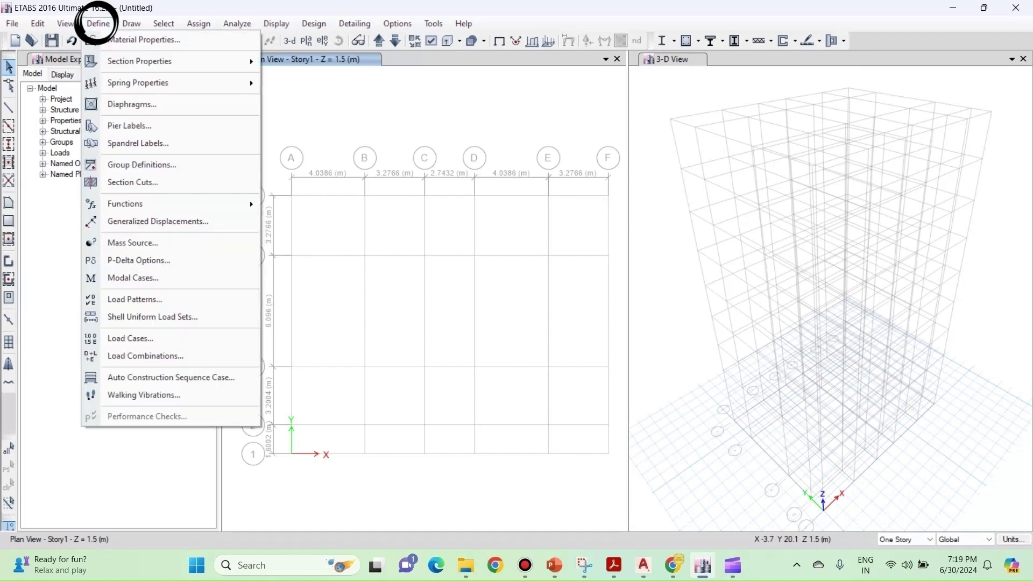
{"action": "left_click", "coordinate": [98, 24]}
{"action": "left_click", "coordinate": [98, 23]}
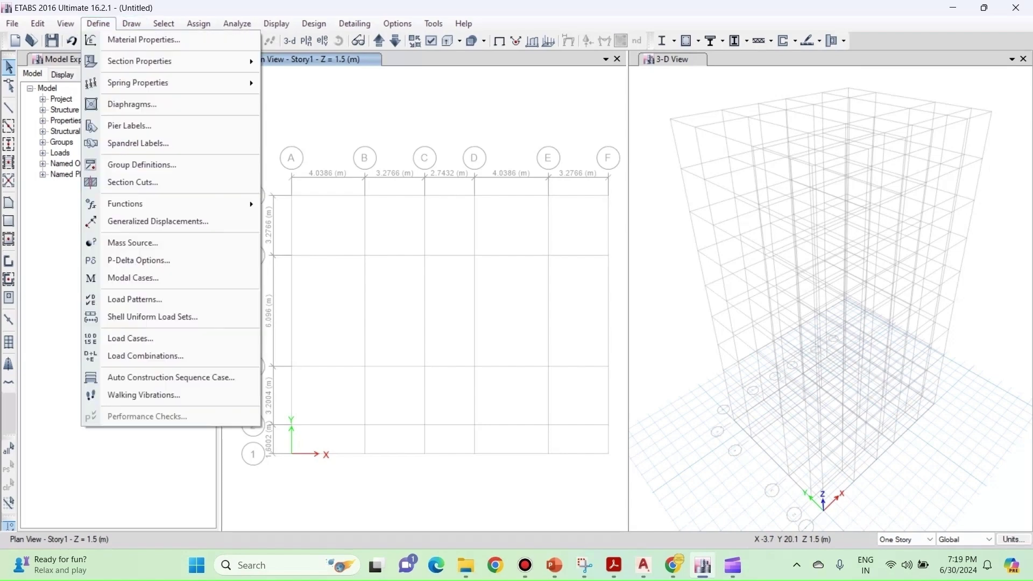
{"action": "left_click", "coordinate": [143, 40]}
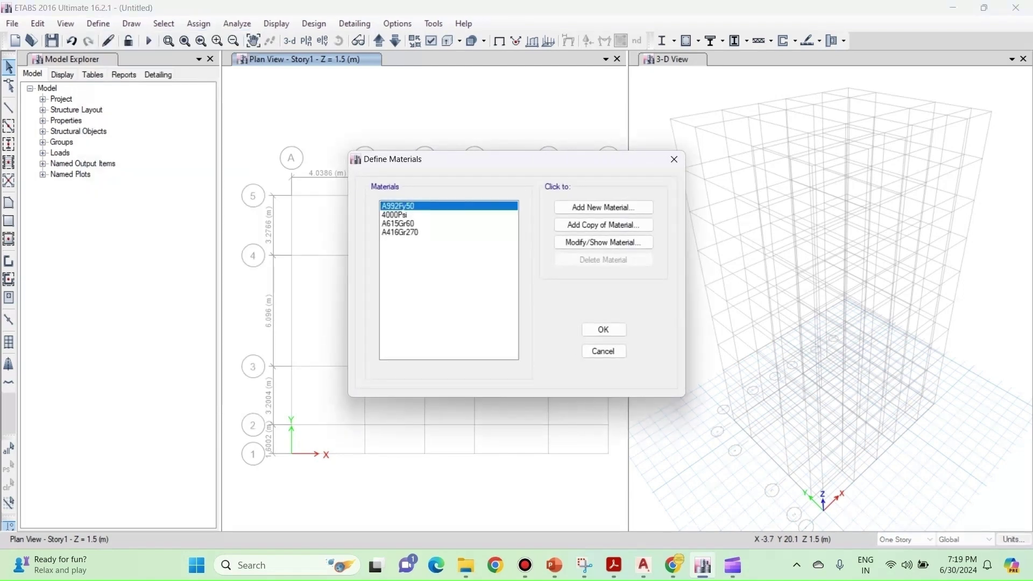
{"action": "left_click", "coordinate": [602, 207]}
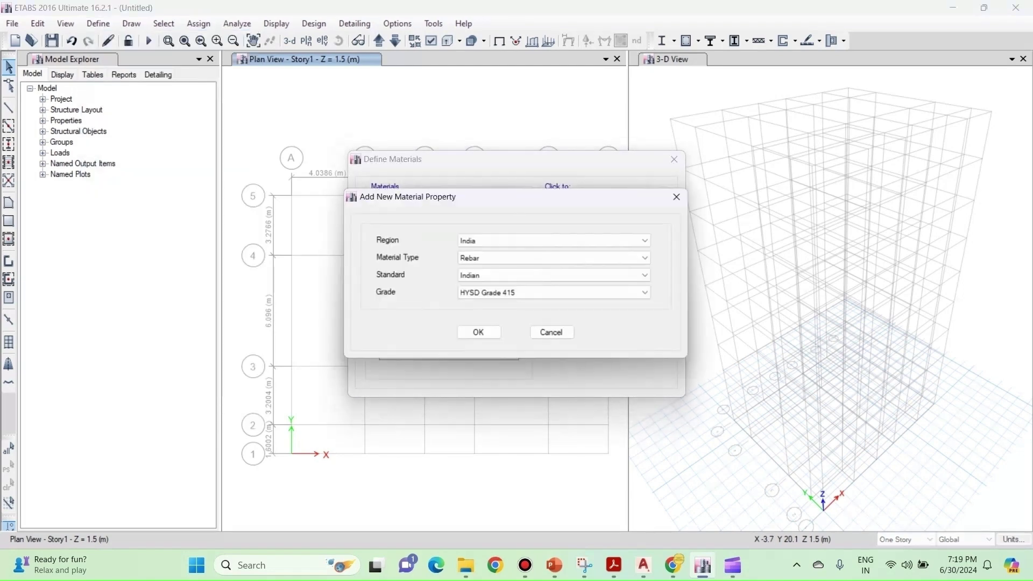
{"action": "left_click", "coordinate": [602, 241]}
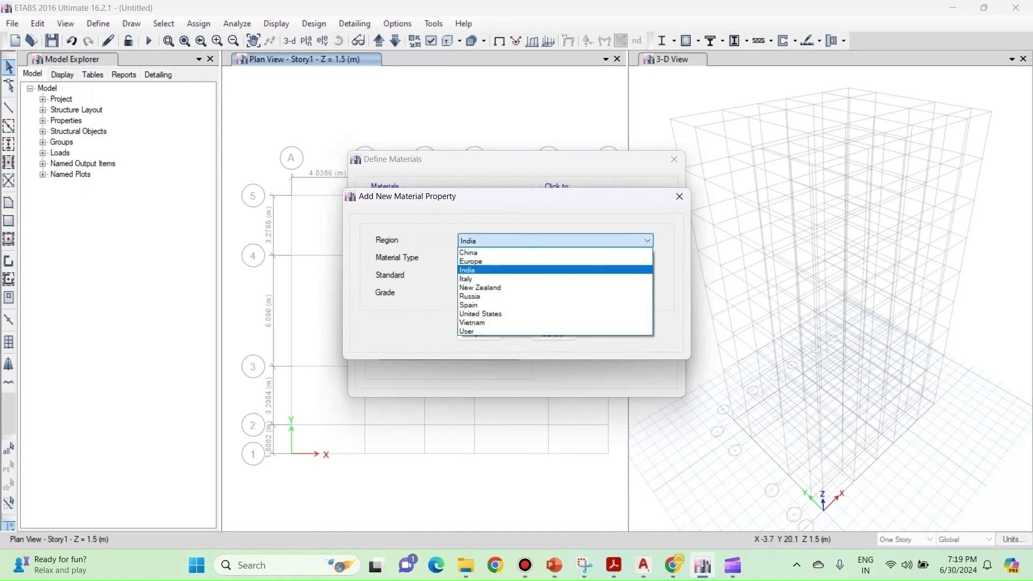
{"action": "left_click", "coordinate": [581, 270]}
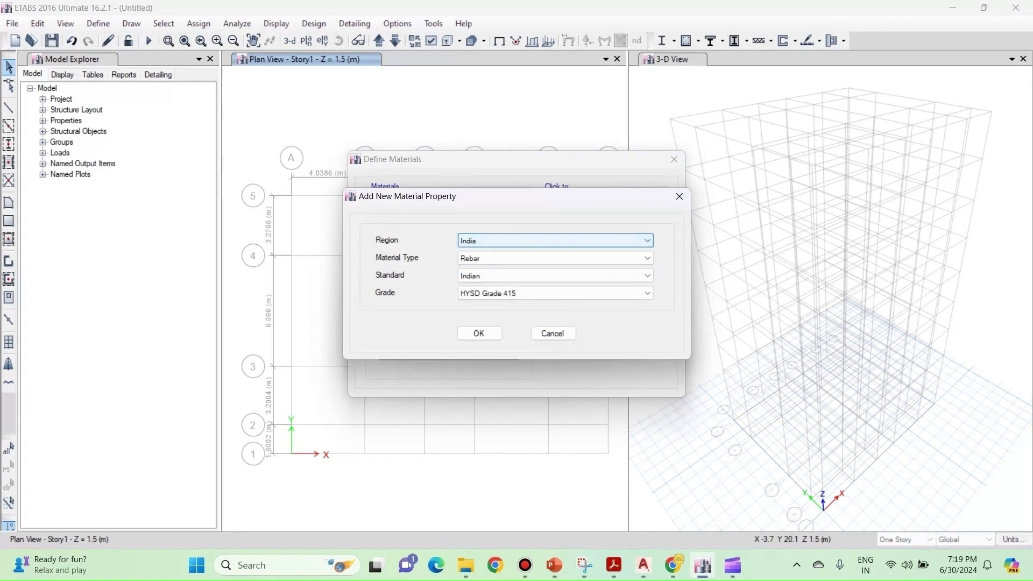
{"action": "left_click", "coordinate": [592, 259]}
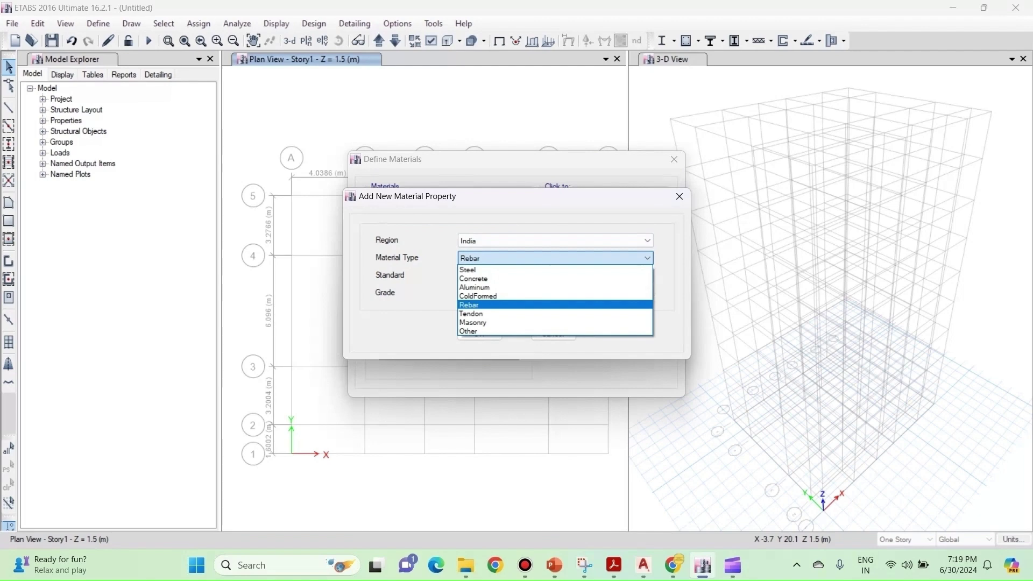
{"action": "left_click", "coordinate": [474, 278]}
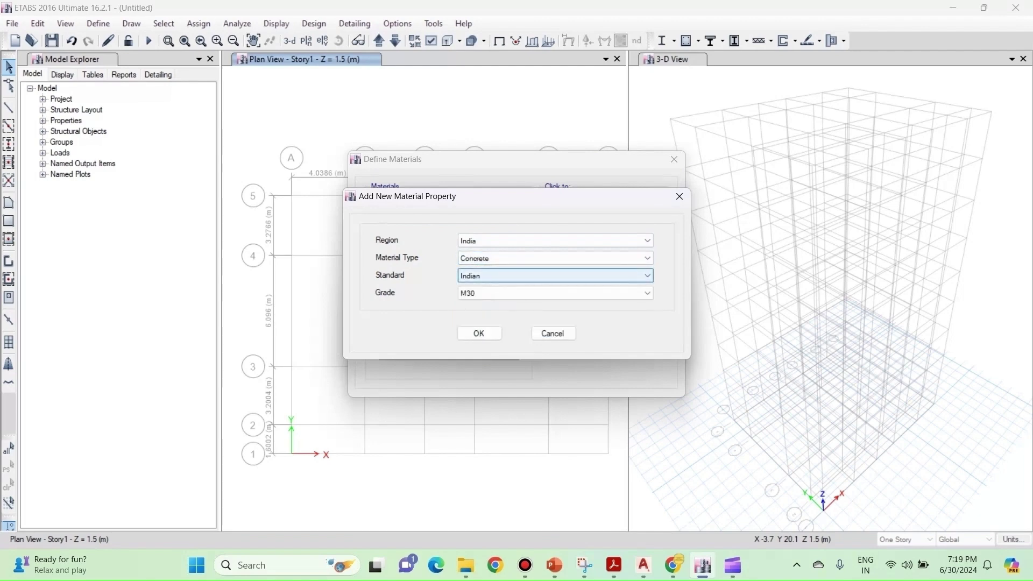
{"action": "left_click", "coordinate": [592, 293]}
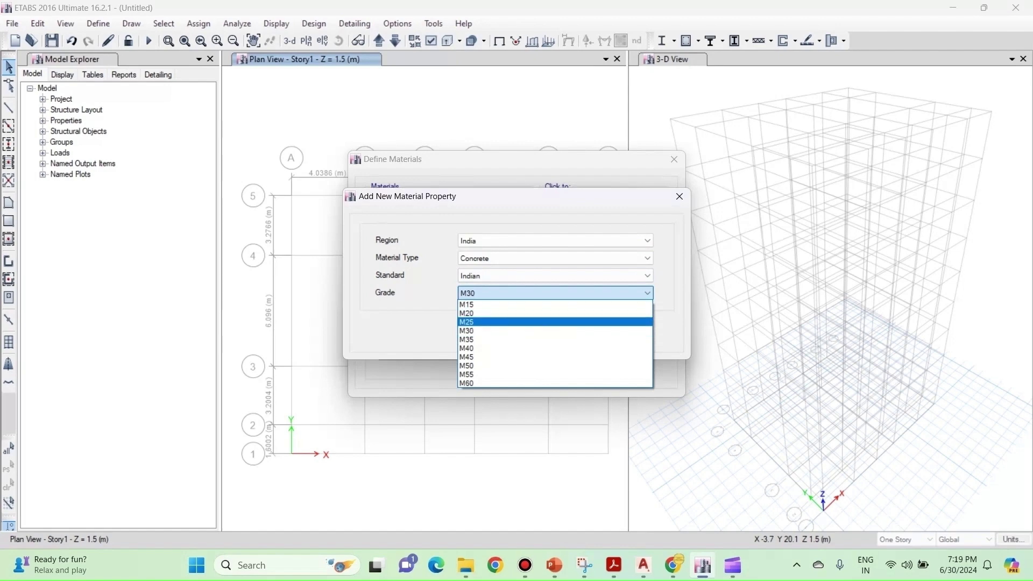
{"action": "left_click", "coordinate": [505, 322]}
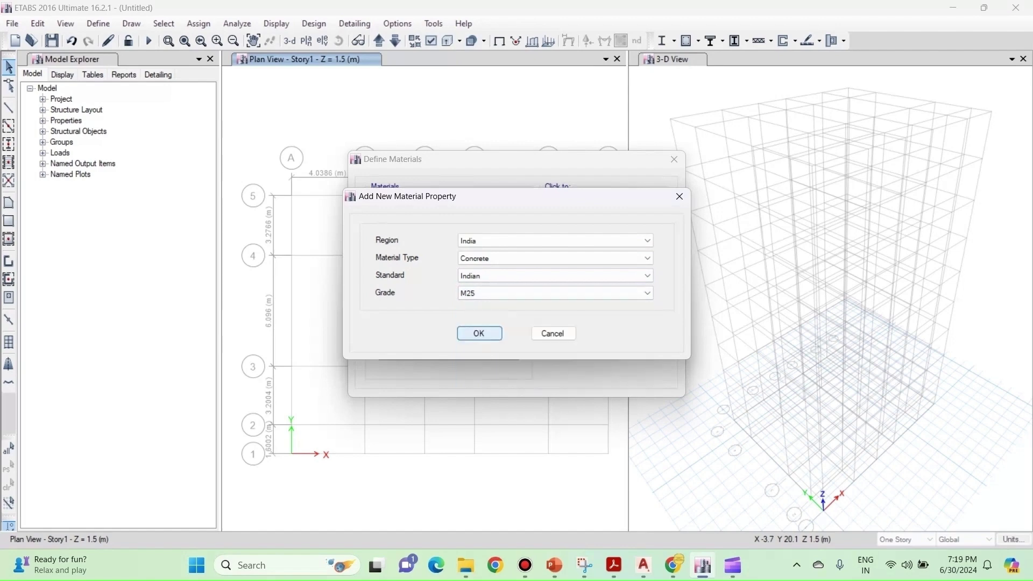
{"action": "left_click", "coordinate": [479, 332]}
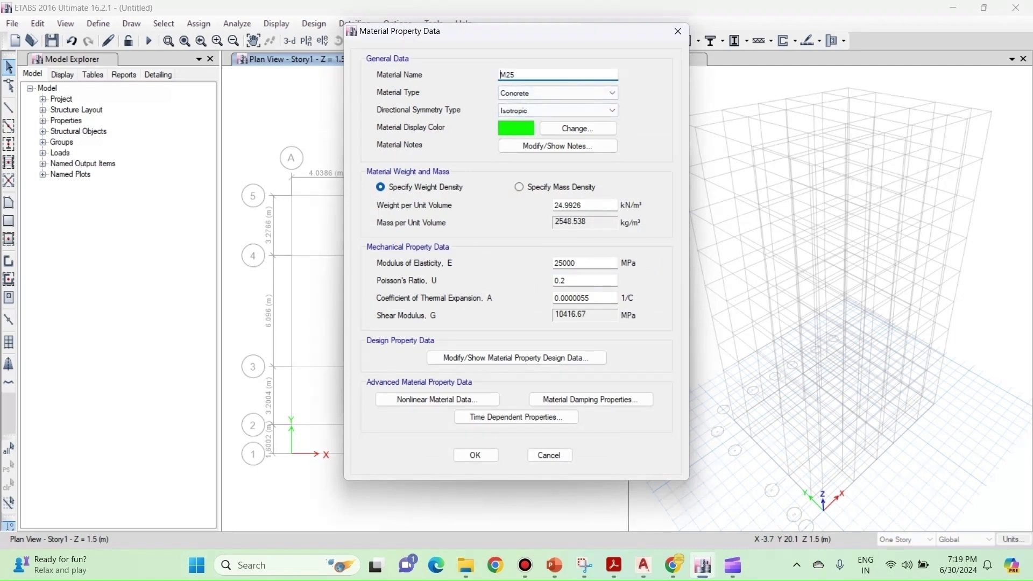
Review the M25 concrete's weight, mechanical properties and cube compressive strength, and accept the material definition
{"action": "double_click", "coordinate": [579, 206]}
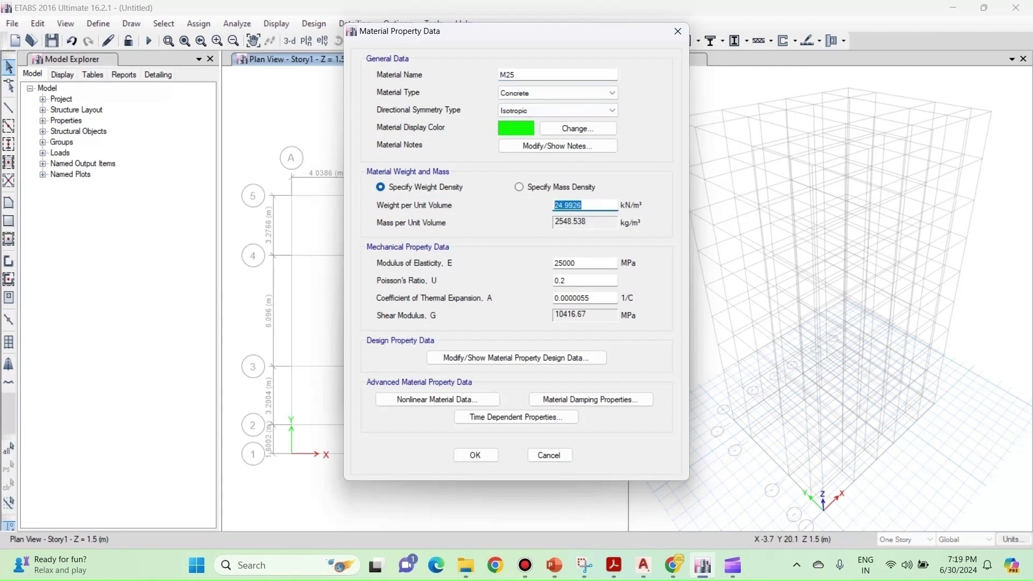
{"action": "key", "text": "Tab"}
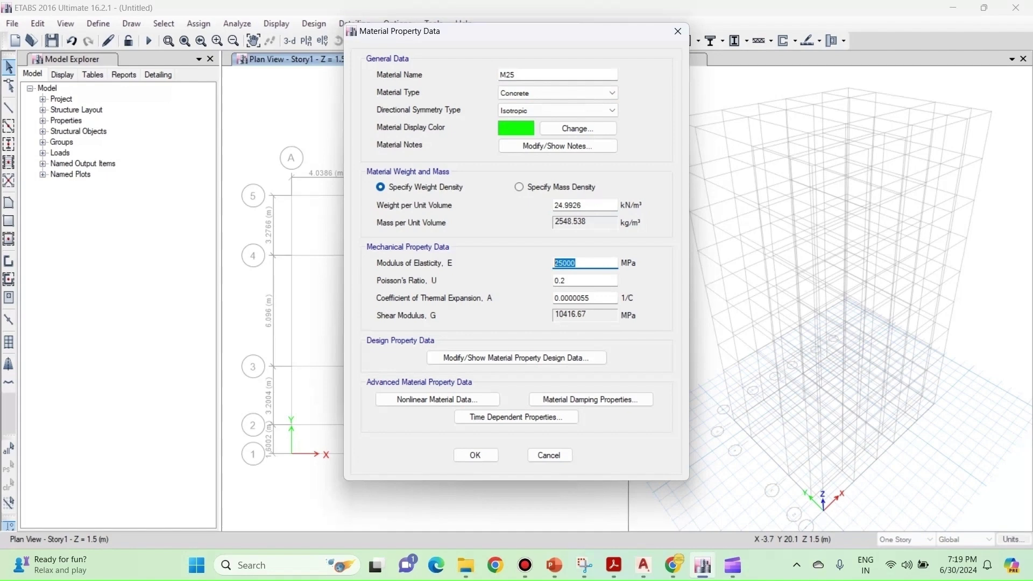
{"action": "key", "text": "Tab"}
{"action": "key", "text": "Tab"}
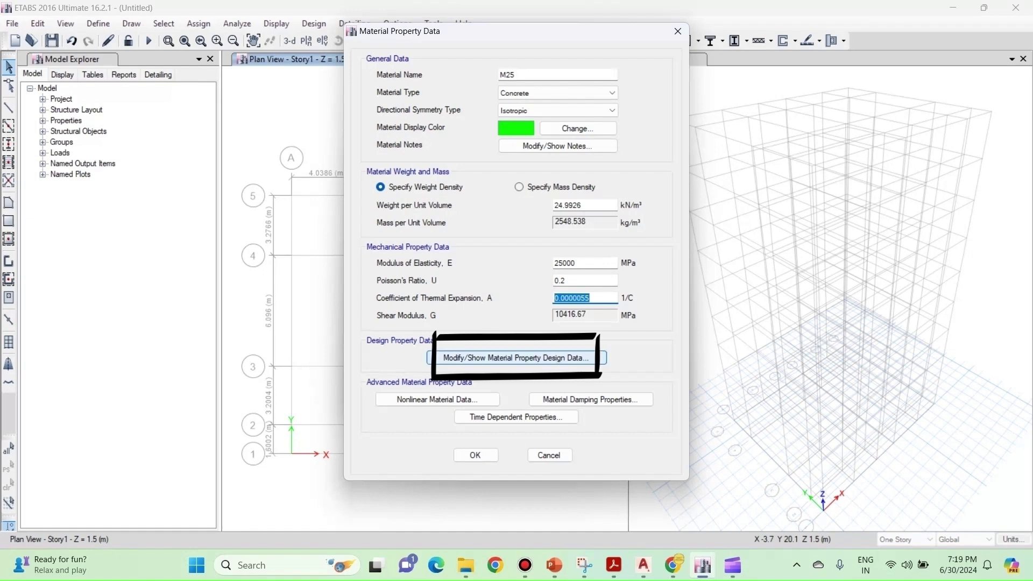
{"action": "left_click", "coordinate": [515, 358]}
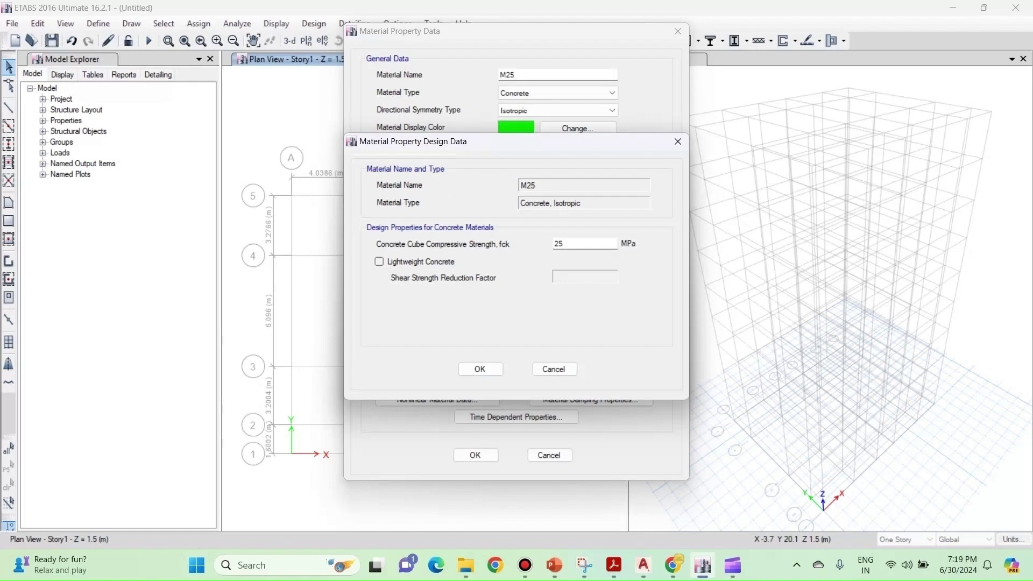
{"action": "double_click", "coordinate": [560, 243]}
{"action": "left_click", "coordinate": [479, 369]}
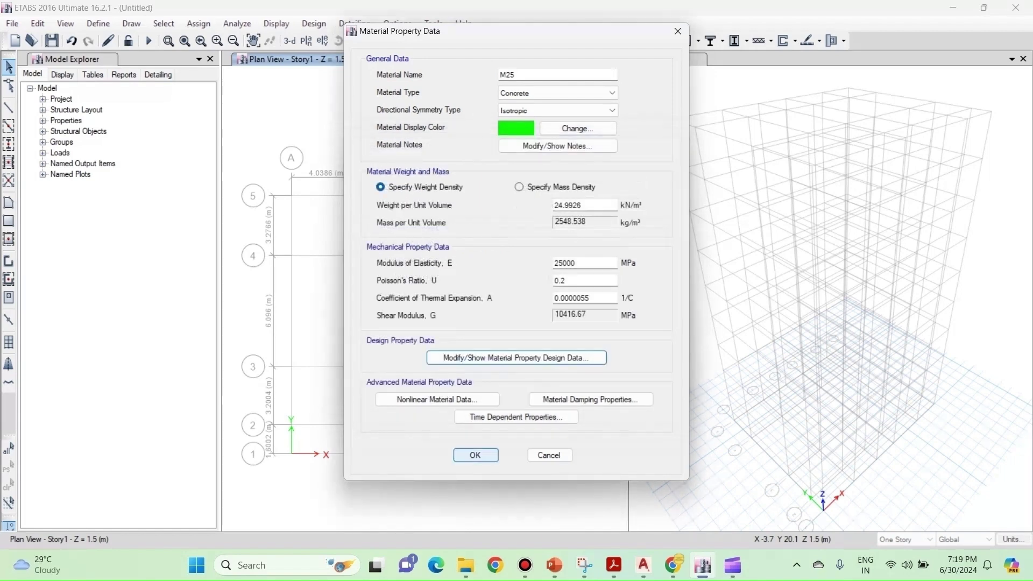
{"action": "key", "text": "Return"}
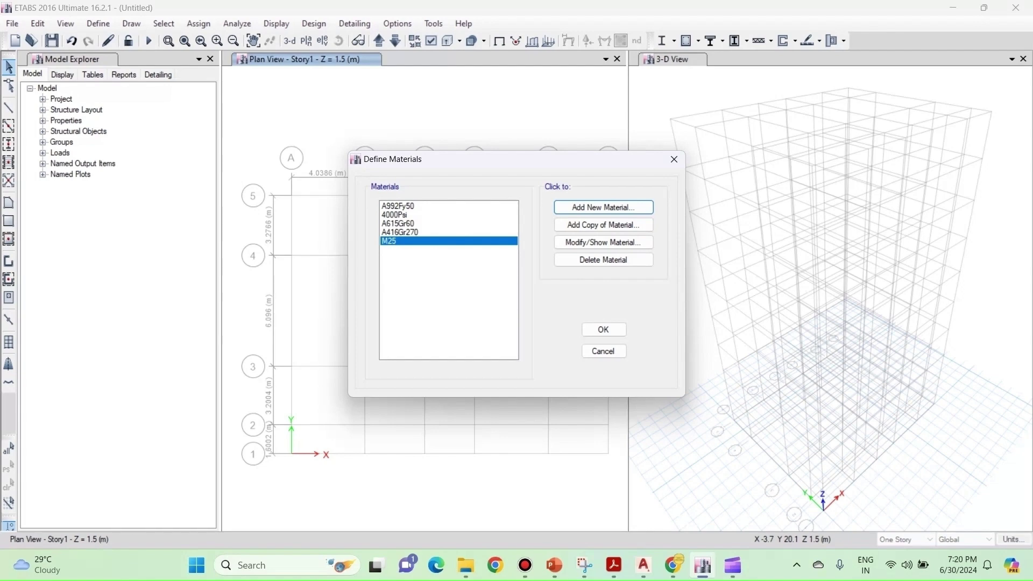
Add a new material with region India, type Rebar, standard Indian and grade HYSD Grade 500, check its modulus of elasticity and accept the material list
{"action": "key", "text": "Return"}
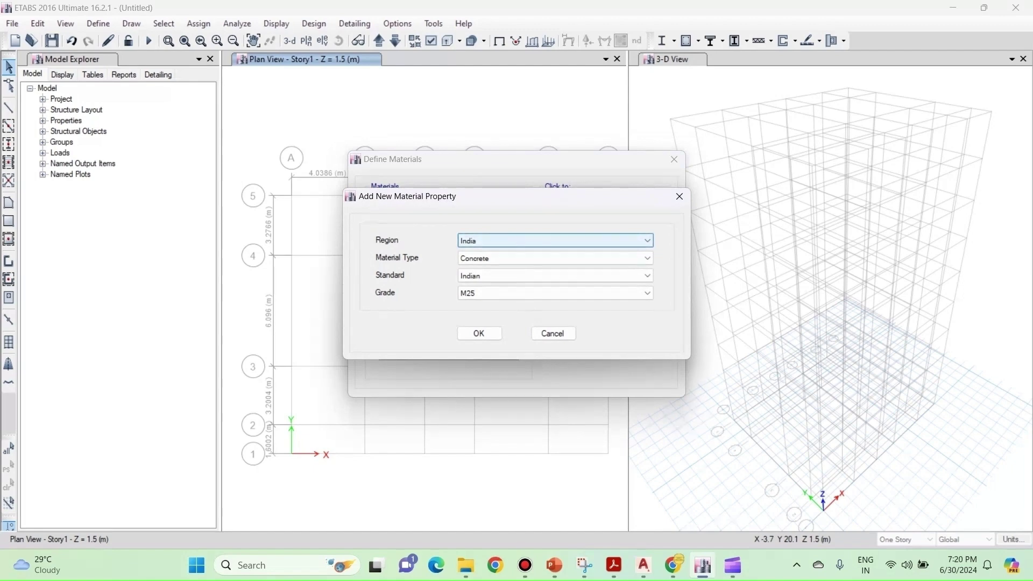
{"action": "left_click", "coordinate": [554, 258]}
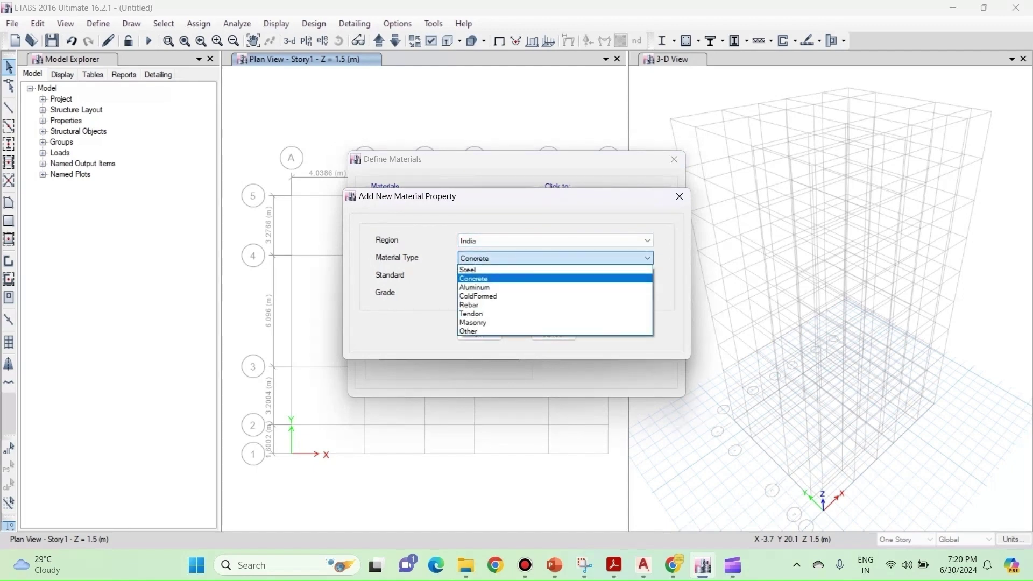
{"action": "left_click", "coordinate": [473, 304]}
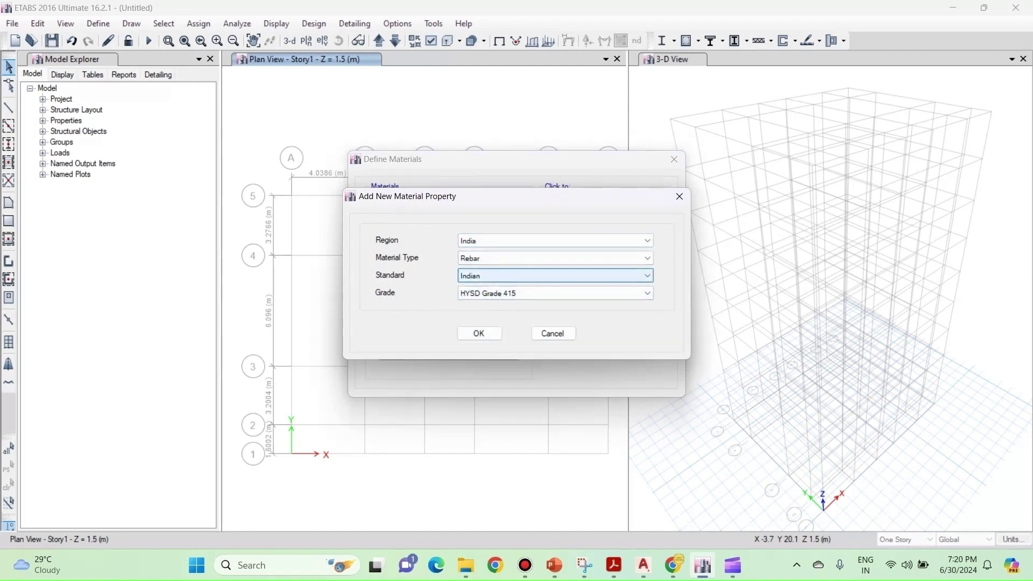
{"action": "left_click", "coordinate": [554, 293]}
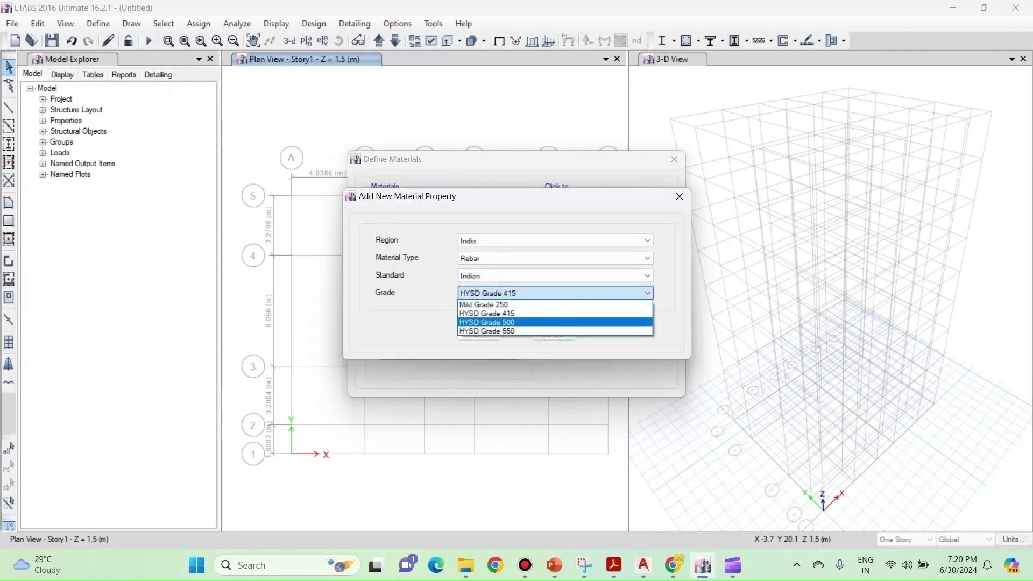
{"action": "left_click", "coordinate": [486, 321]}
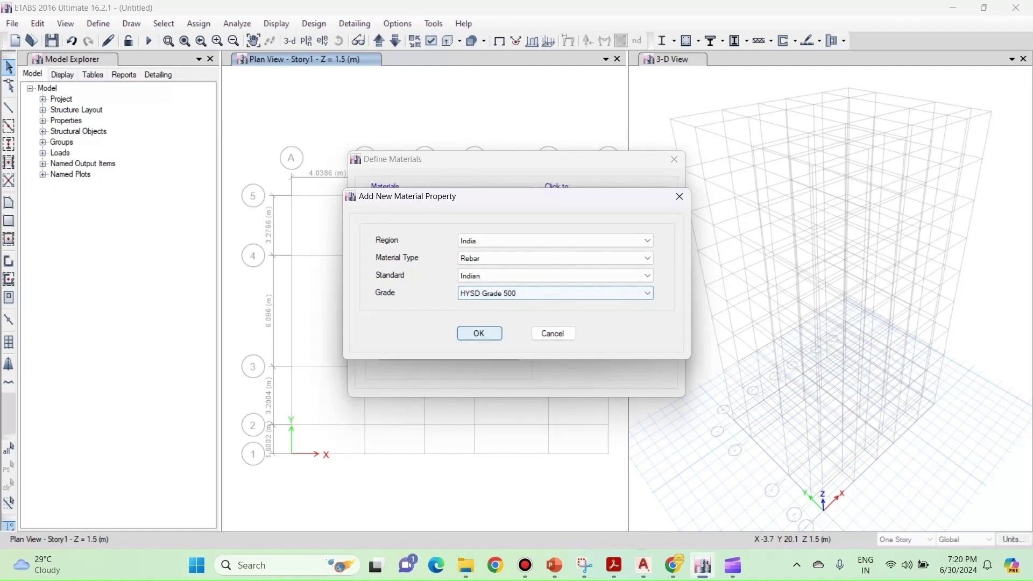
{"action": "left_click", "coordinate": [479, 334]}
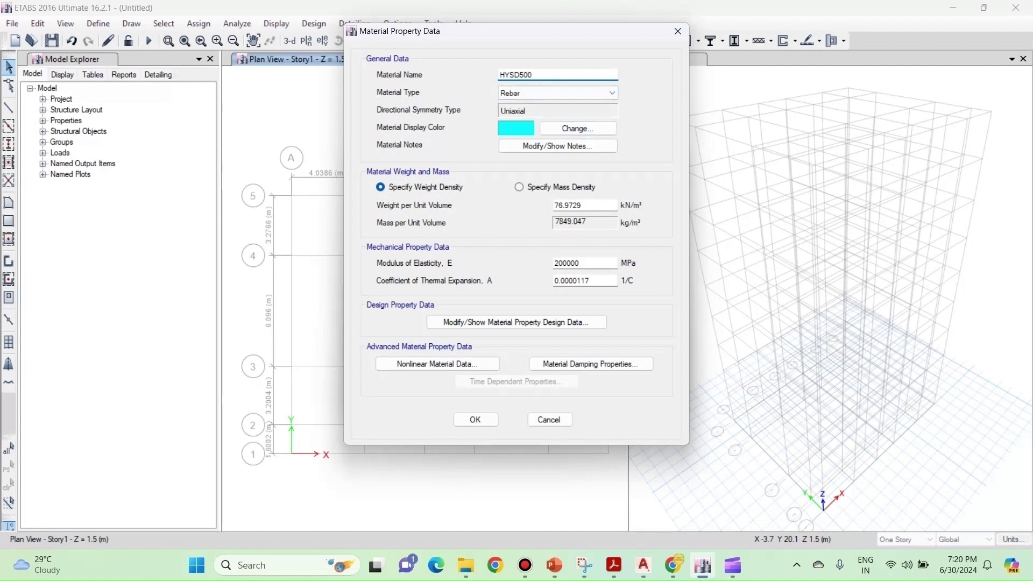
{"action": "double_click", "coordinate": [567, 262]}
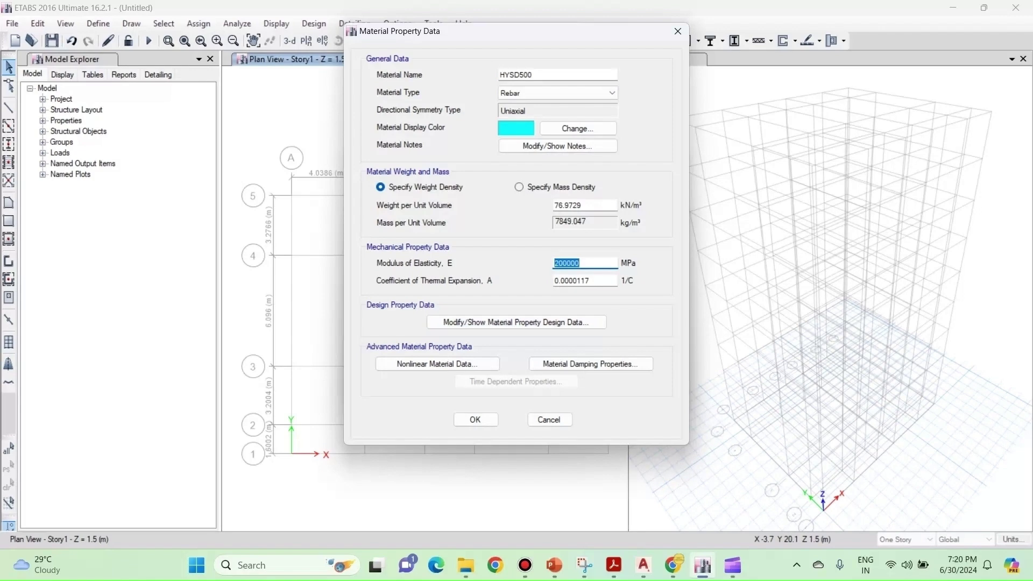
{"action": "left_click", "coordinate": [475, 419]}
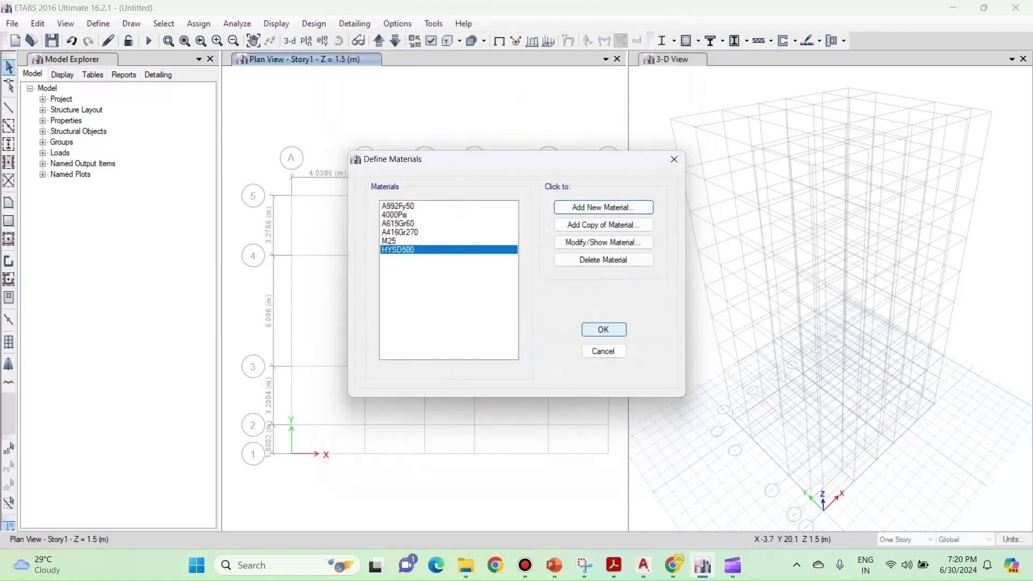
{"action": "left_click", "coordinate": [603, 329]}
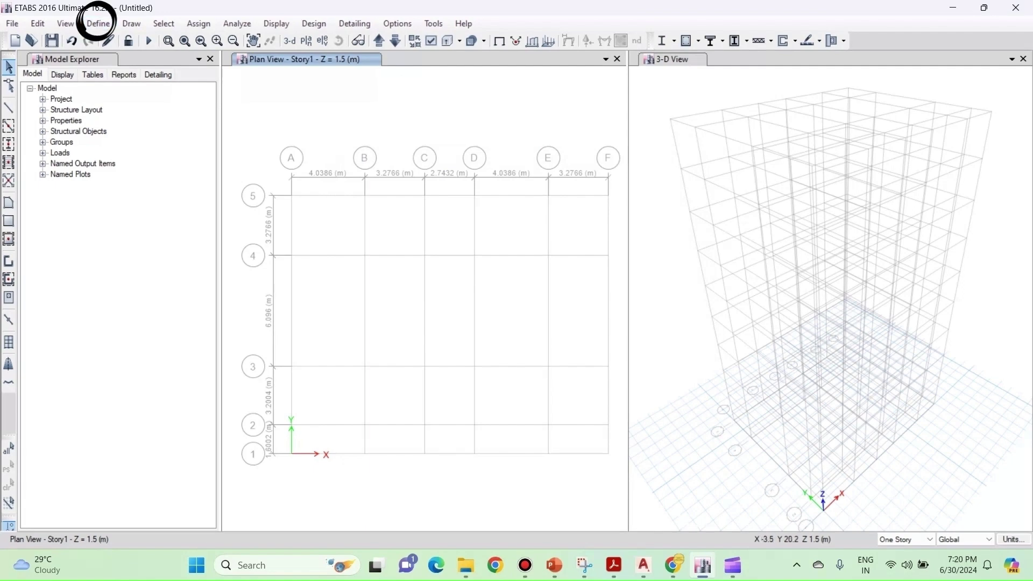
Modify the ConcBm frame section: rename it B1 230X300 and assign M25 as its material
{"action": "left_click", "coordinate": [98, 23]}
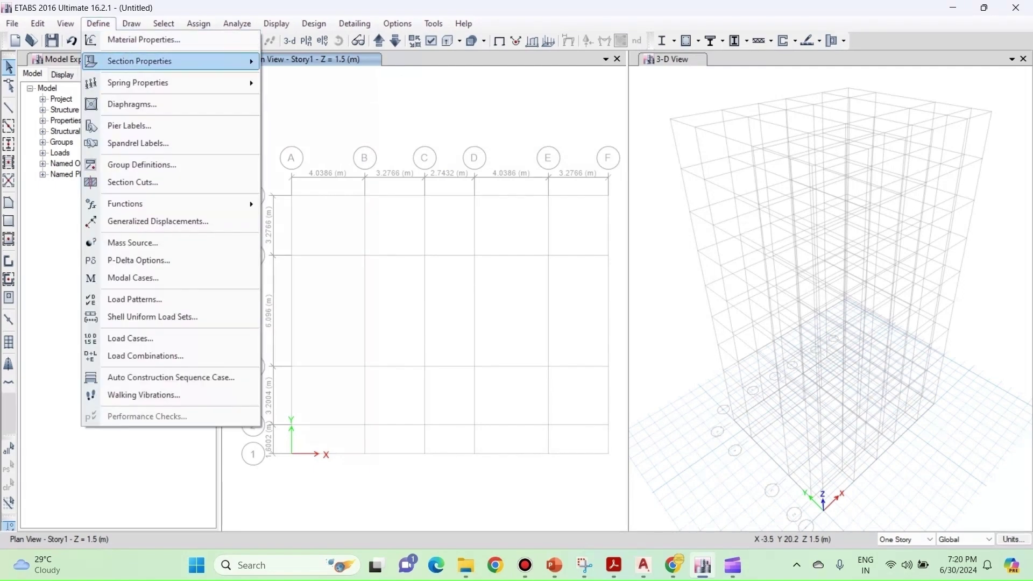
{"action": "mouse_move", "coordinate": [139, 61]}
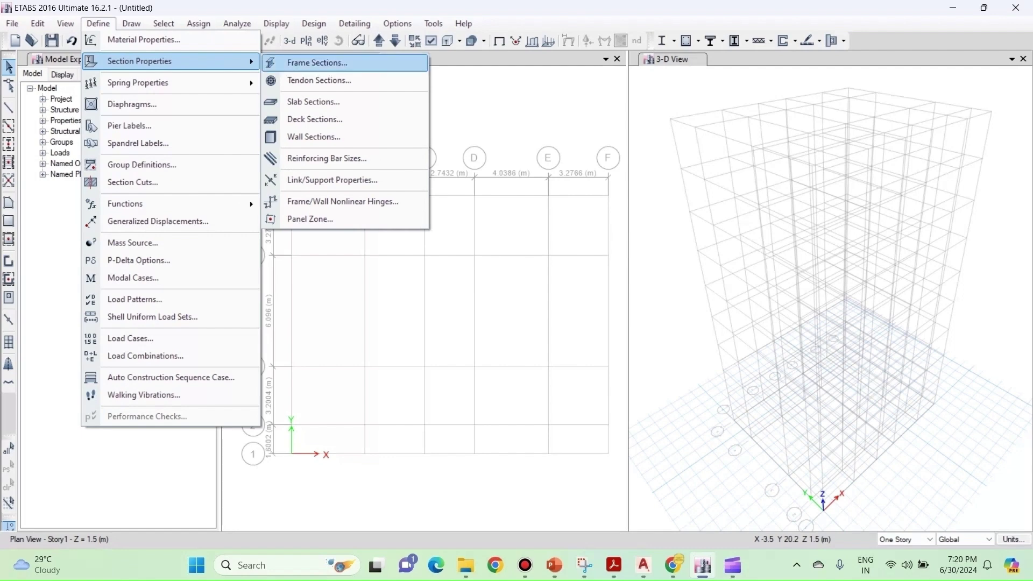
{"action": "left_click", "coordinate": [317, 62]}
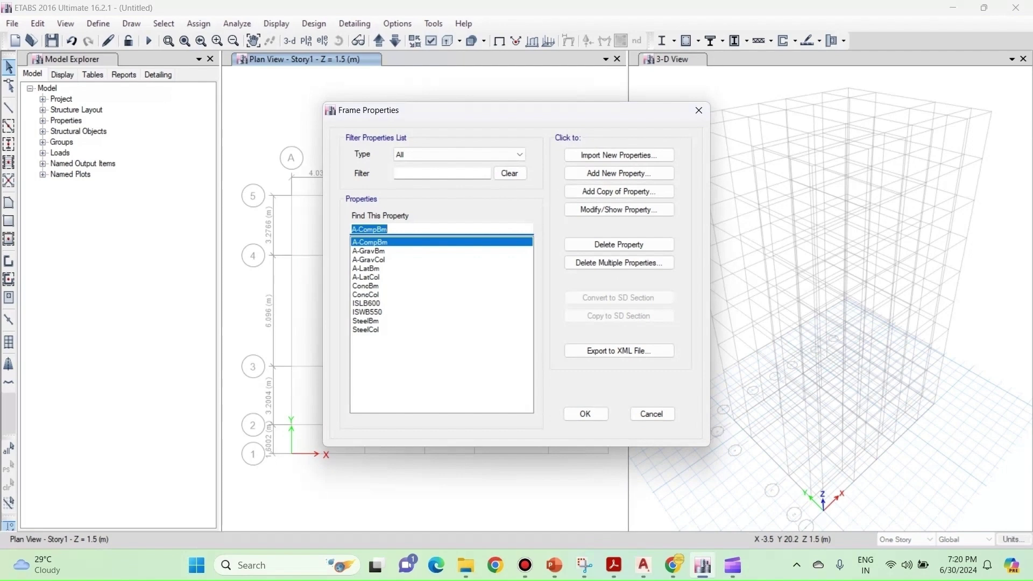
{"action": "left_click", "coordinate": [365, 286]}
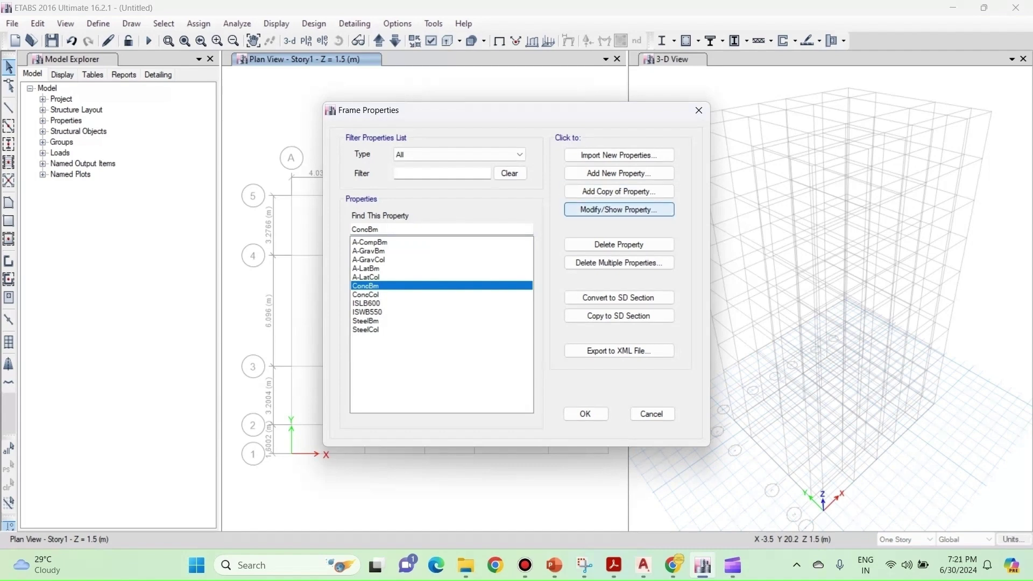
{"action": "key", "text": "Return"}
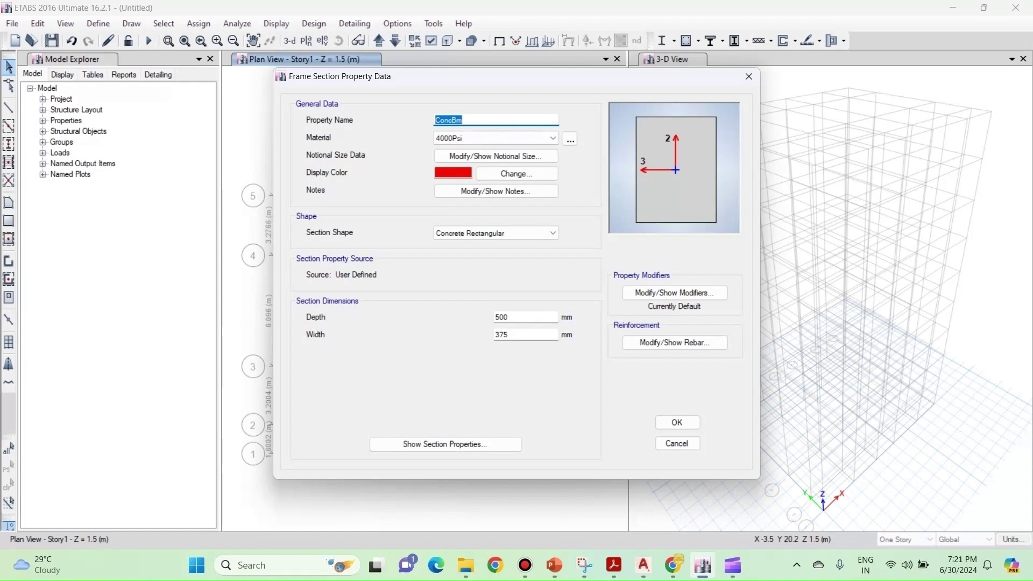
{"action": "type", "text": "B1 230X300"}
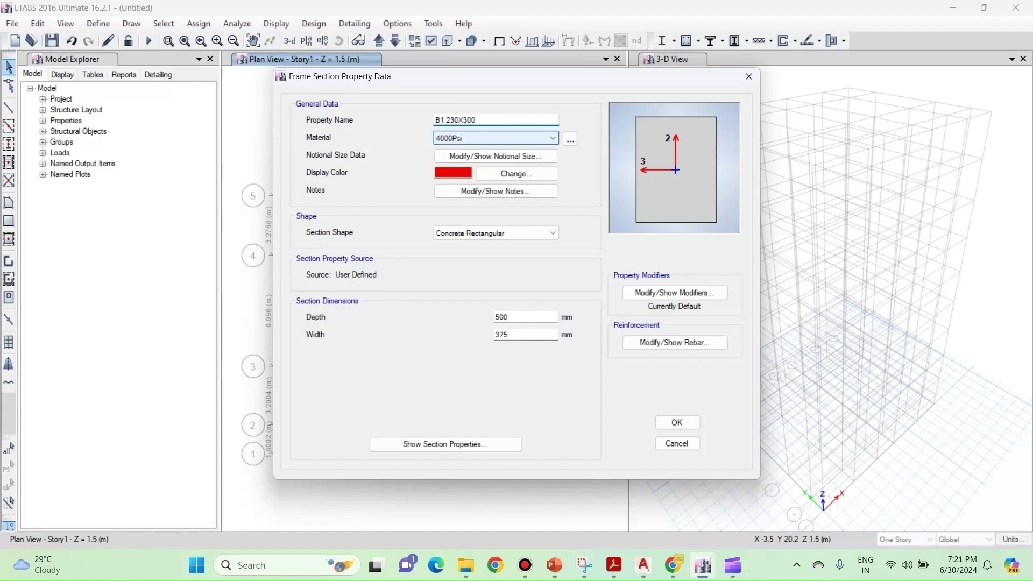
{"action": "left_click", "coordinate": [552, 138]}
{"action": "key", "text": "Down"}
{"action": "key", "text": "Down"}
{"action": "key", "text": "Down"}
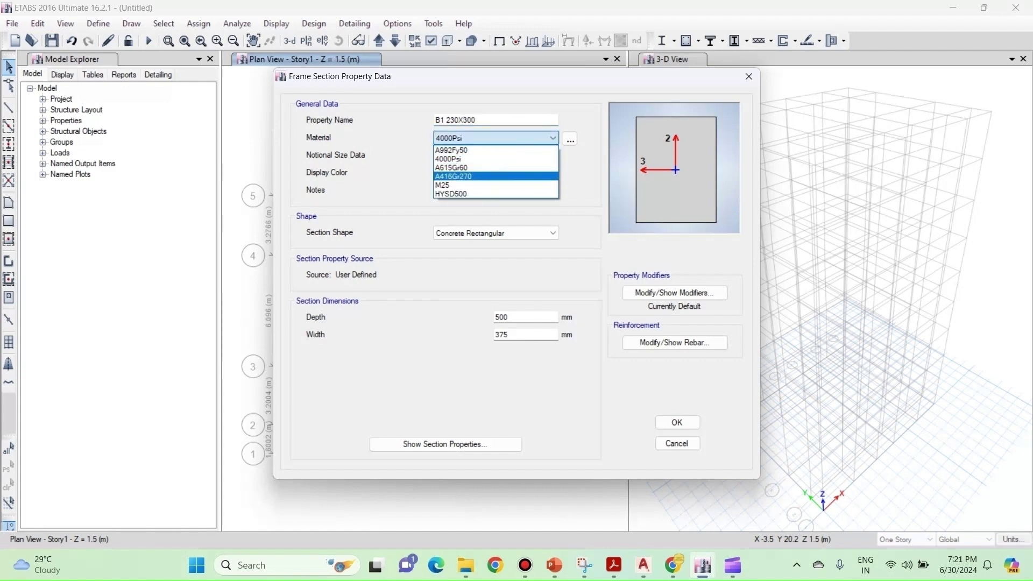
{"action": "key", "text": "Return"}
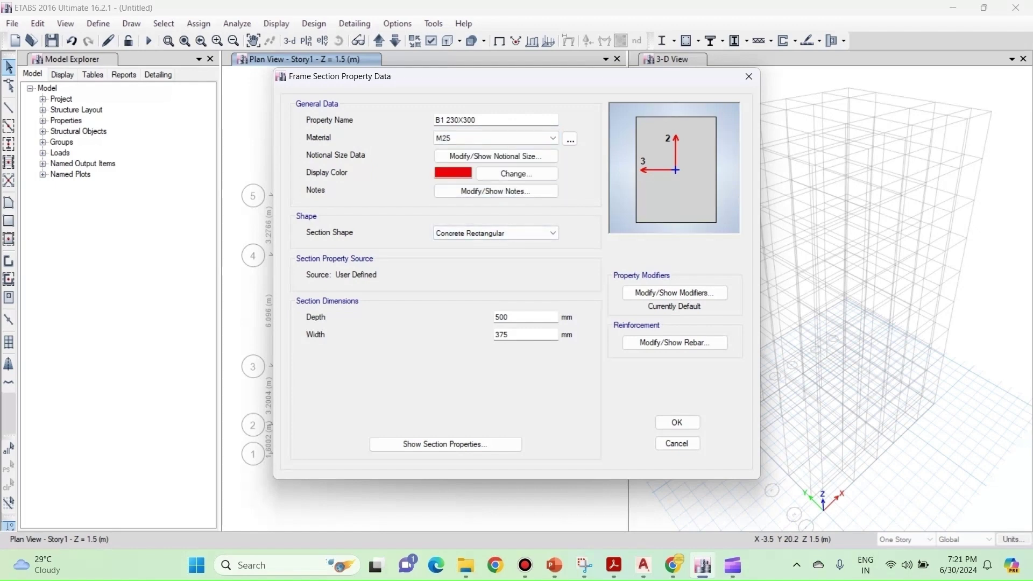
Set the B1 230X300 section's depth to 300 mm and width to 230 mm, keeping the Concrete Rectangular shape
{"action": "left_click", "coordinate": [552, 233]}
{"action": "left_click", "coordinate": [551, 233]}
{"action": "double_click", "coordinate": [502, 317]}
{"action": "type", "text": "300"}
{"action": "double_click", "coordinate": [502, 335]}
{"action": "type", "text": "230"}
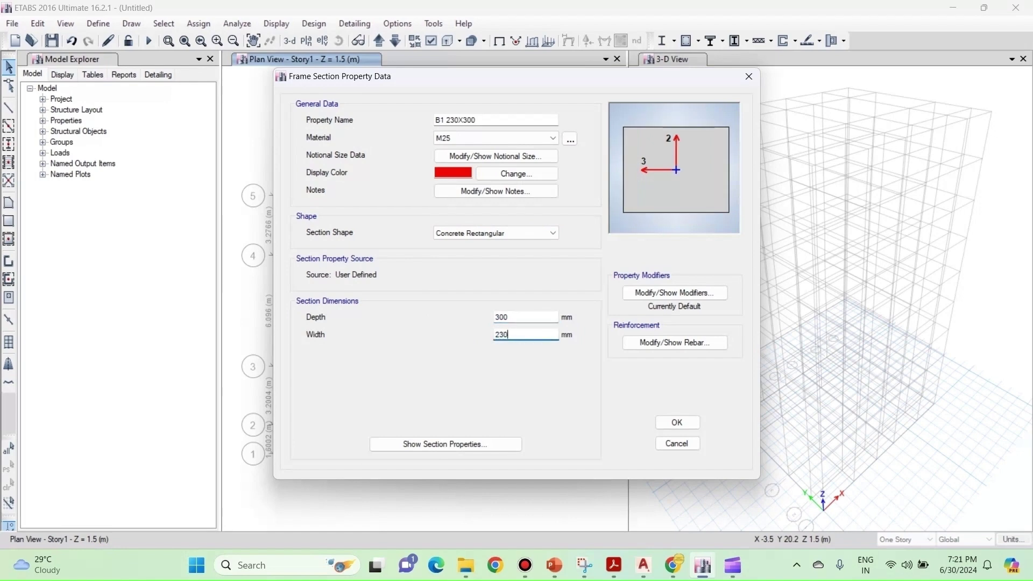
{"action": "left_click", "coordinate": [508, 317]}
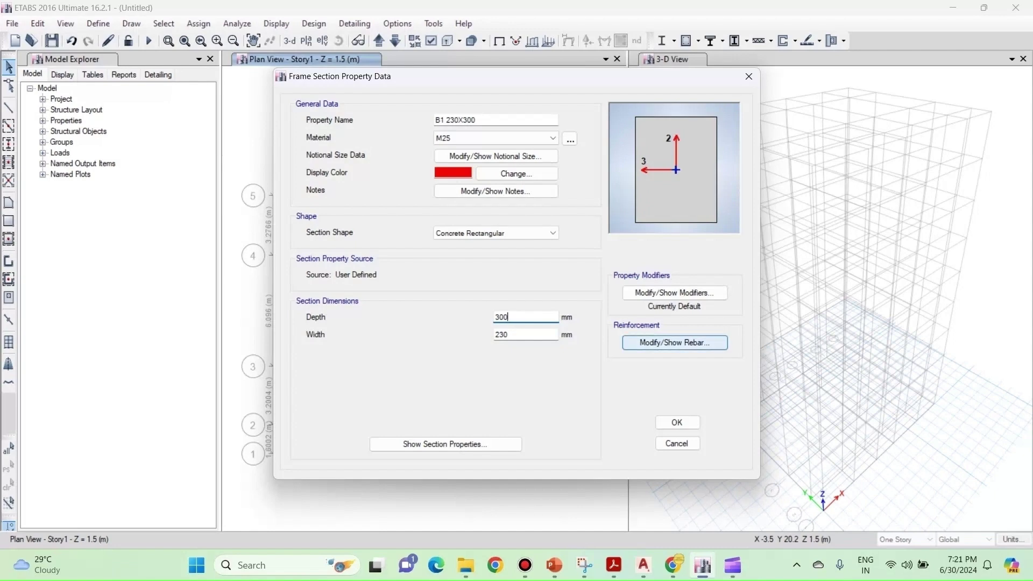
Assign HYSD500 to the longitudinal and confinement bars of the B1 230X300 beam and accept the section
{"action": "left_click", "coordinate": [675, 343]}
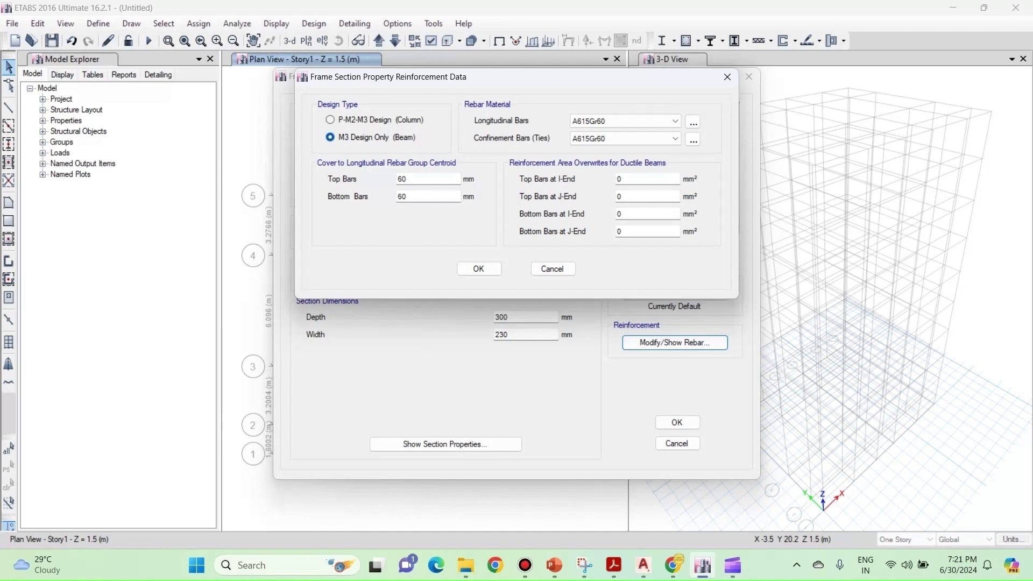
{"action": "left_click", "coordinate": [625, 121]}
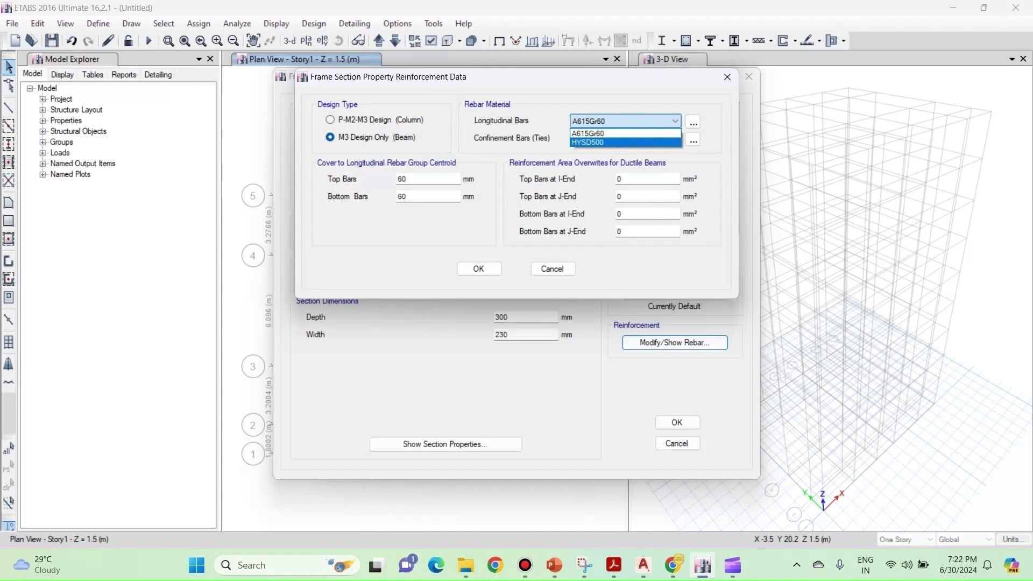
{"action": "left_click", "coordinate": [625, 141]}
{"action": "left_click", "coordinate": [624, 138]}
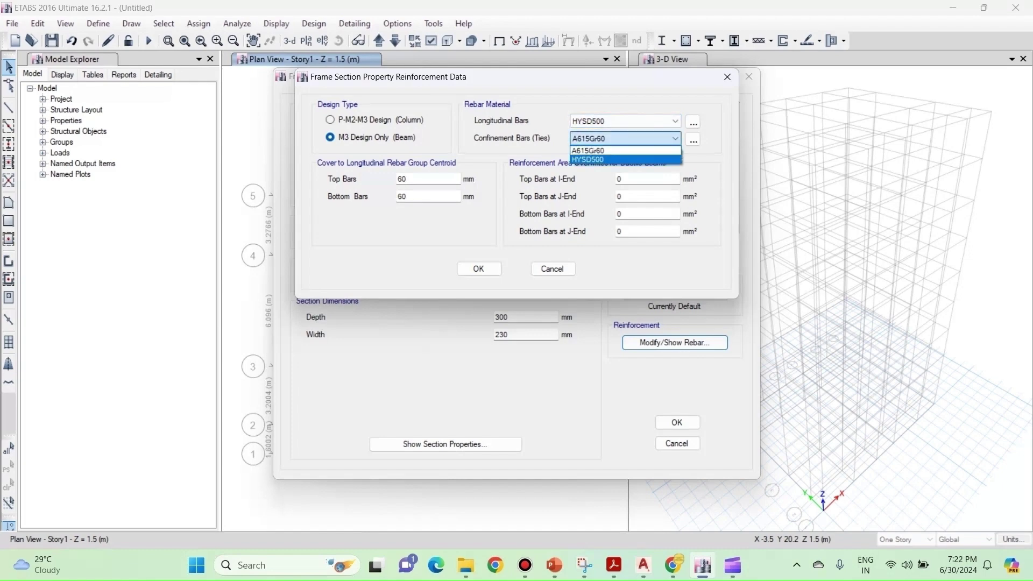
{"action": "left_click", "coordinate": [624, 160]}
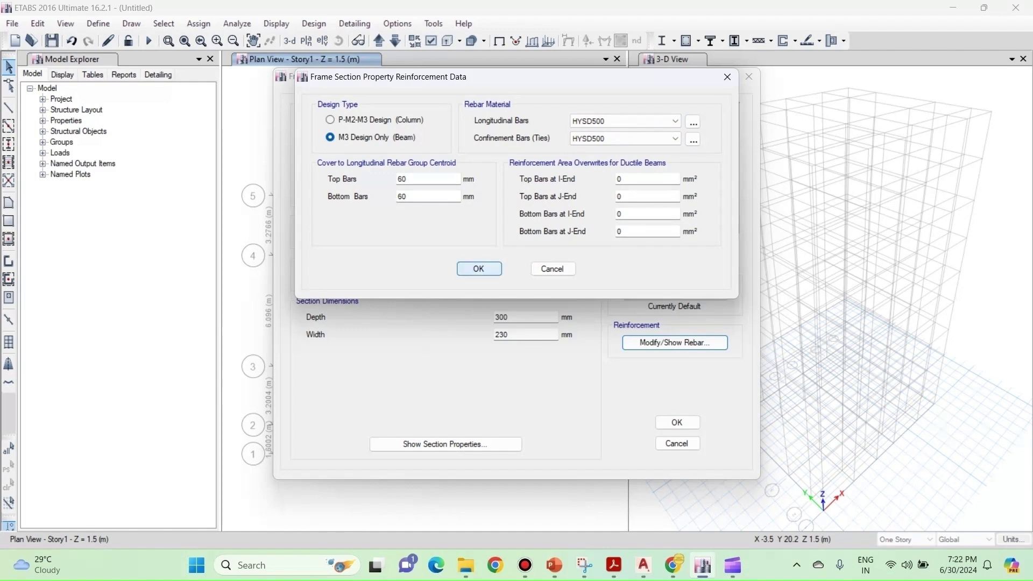
{"action": "left_click", "coordinate": [479, 269]}
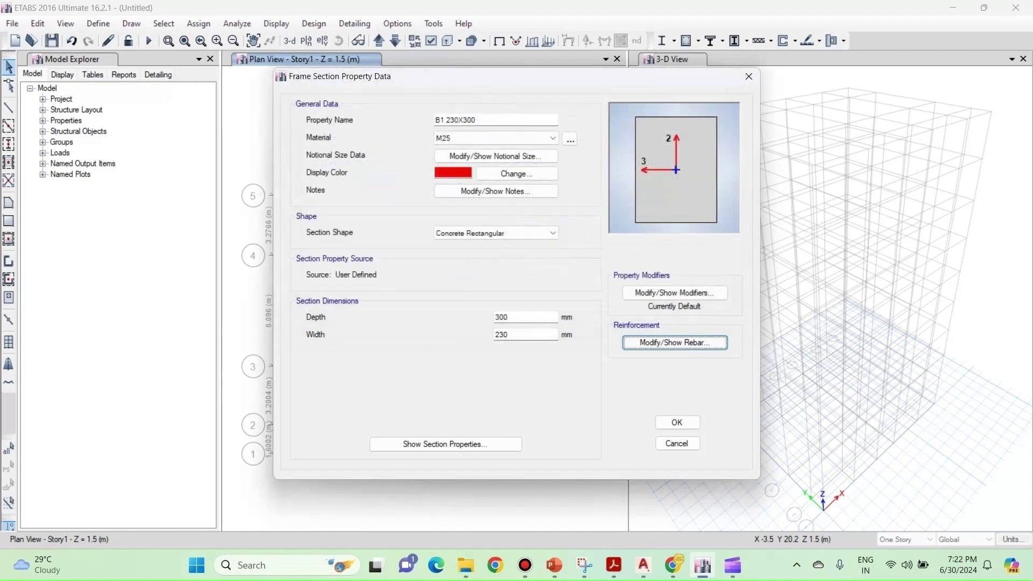
{"action": "left_click", "coordinate": [676, 423]}
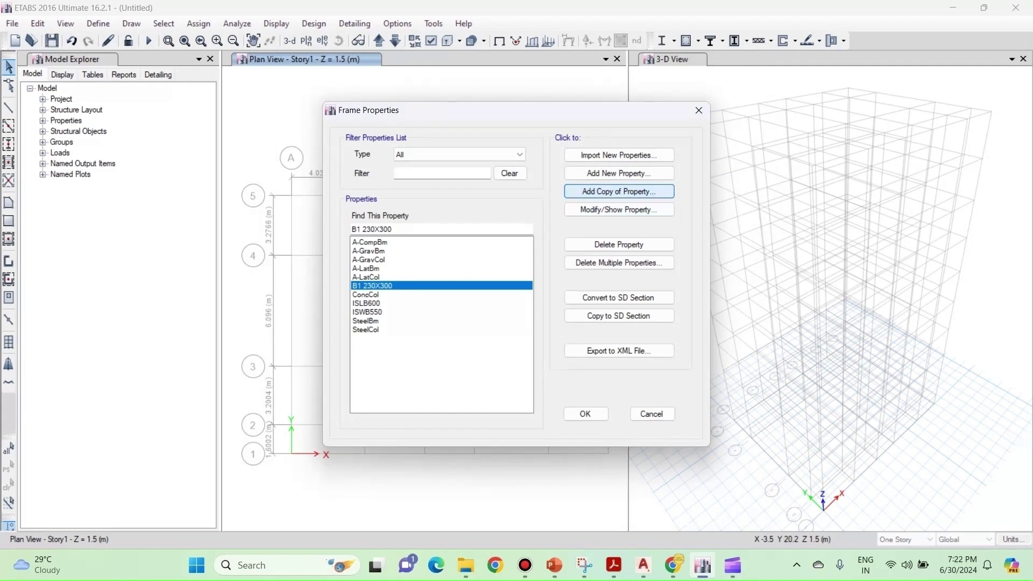
Add a copy of the B1 230X300 frame section named B2 300X450, with M25 as its material
{"action": "left_click", "coordinate": [618, 192]}
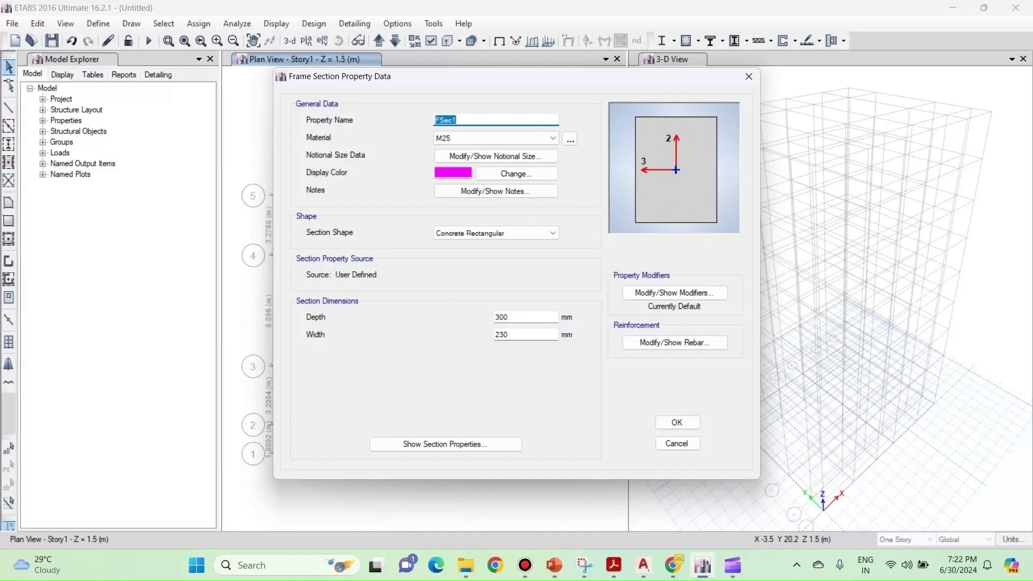
{"action": "type", "text": "B2 300X450"}
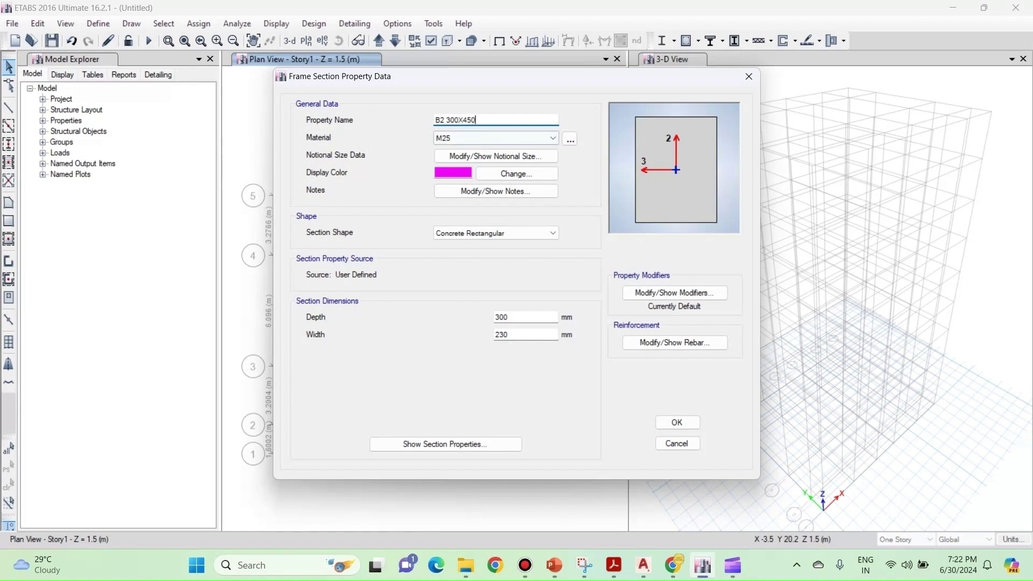
{"action": "left_click", "coordinate": [495, 139]}
{"action": "left_click", "coordinate": [468, 186]}
Set the B2 300X450 section's depth to 450 mm and width to 300 mm, check its beam reinforcement and accept the section
{"action": "double_click", "coordinate": [502, 317]}
{"action": "type", "text": "450"}
{"action": "key", "text": "Tab"}
{"action": "type", "text": "300"}
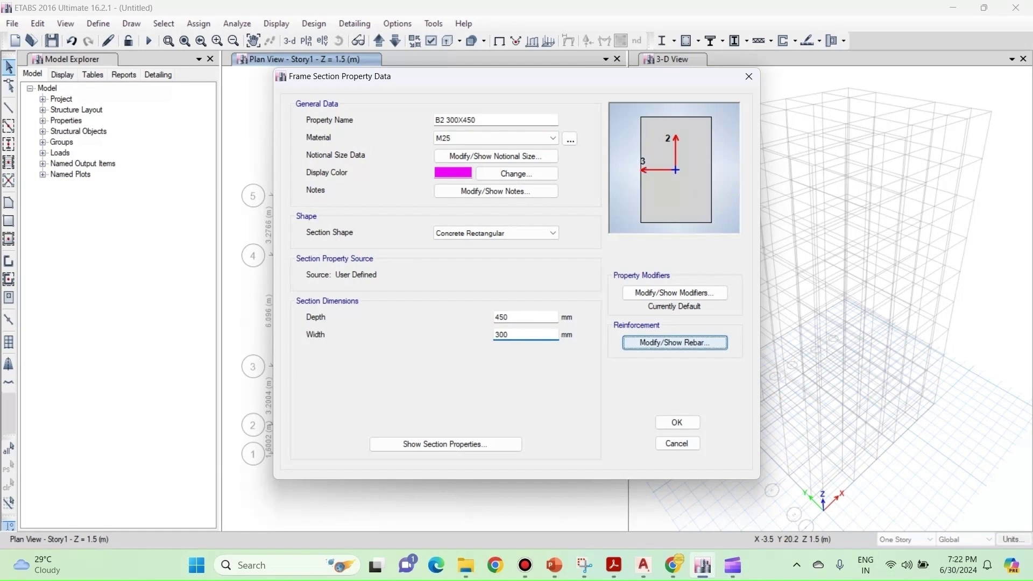
{"action": "left_click", "coordinate": [674, 343]}
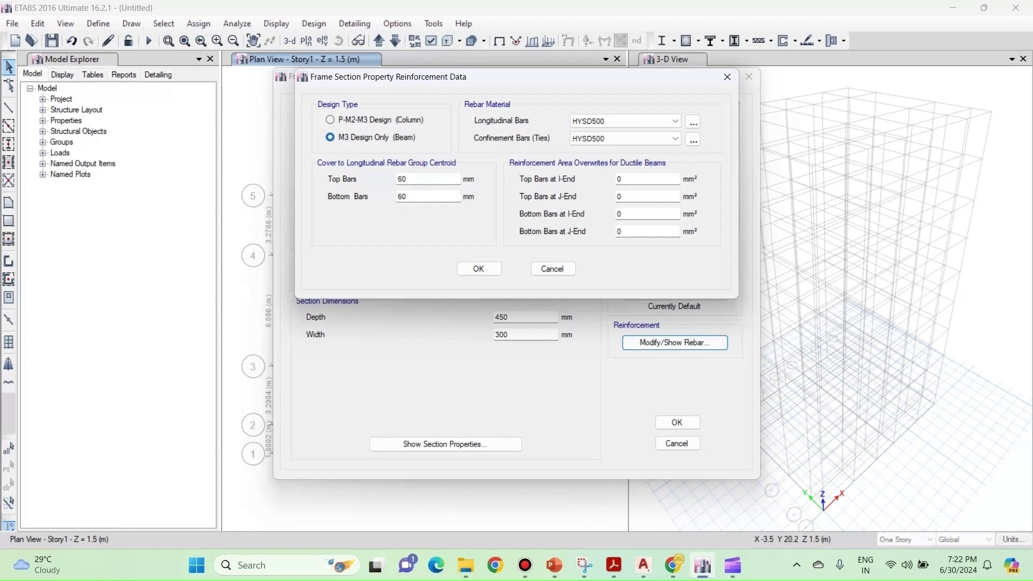
{"action": "left_click", "coordinate": [478, 268]}
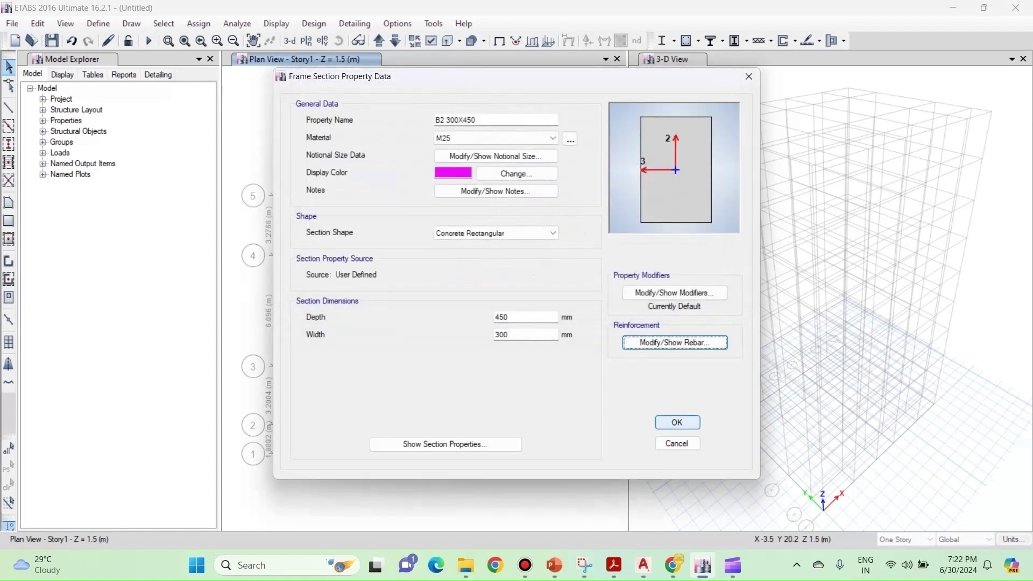
{"action": "left_click", "coordinate": [677, 422]}
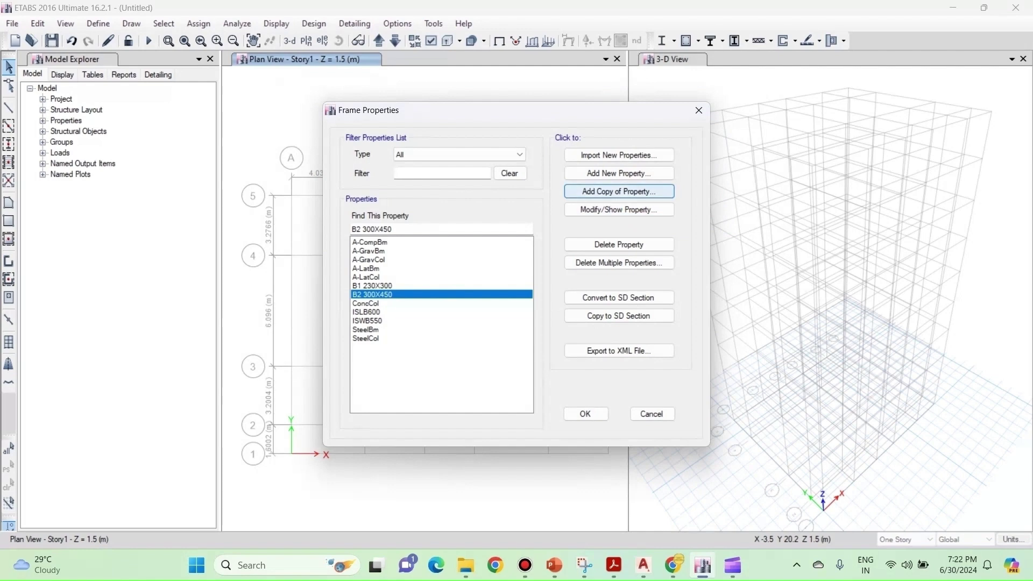
Add a copy of the B2 300X450 section named C1 300X375 and set its depth to 375 mm, keeping M25 and the 300 mm width
{"action": "left_click", "coordinate": [618, 191]}
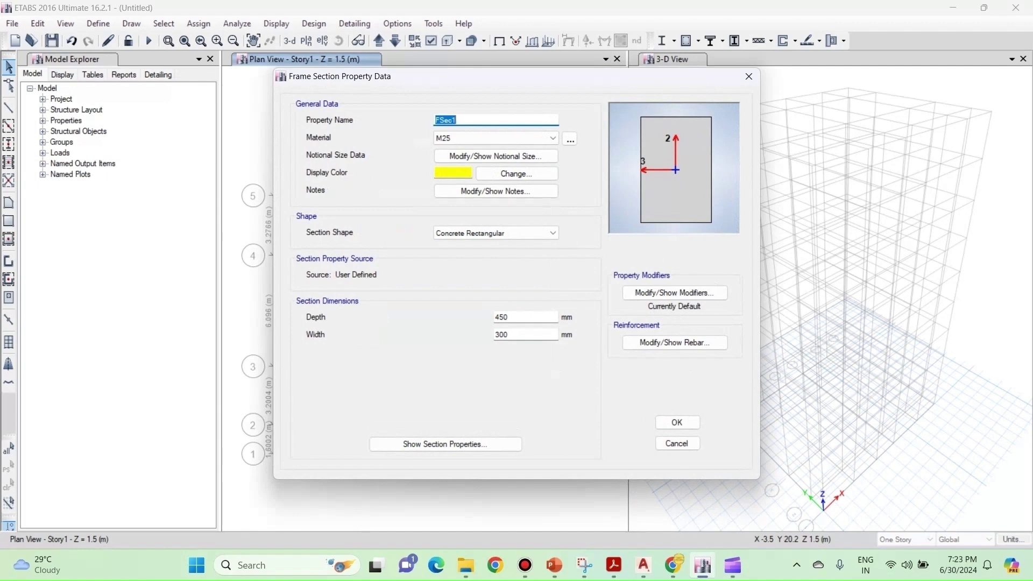
{"action": "type", "text": "C1 3003"}
{"action": "key", "text": "BackSpace"}
{"action": "type", "text": "X375"}
{"action": "left_click", "coordinate": [495, 138]}
{"action": "left_click", "coordinate": [525, 317]}
{"action": "type", "text": "375"}
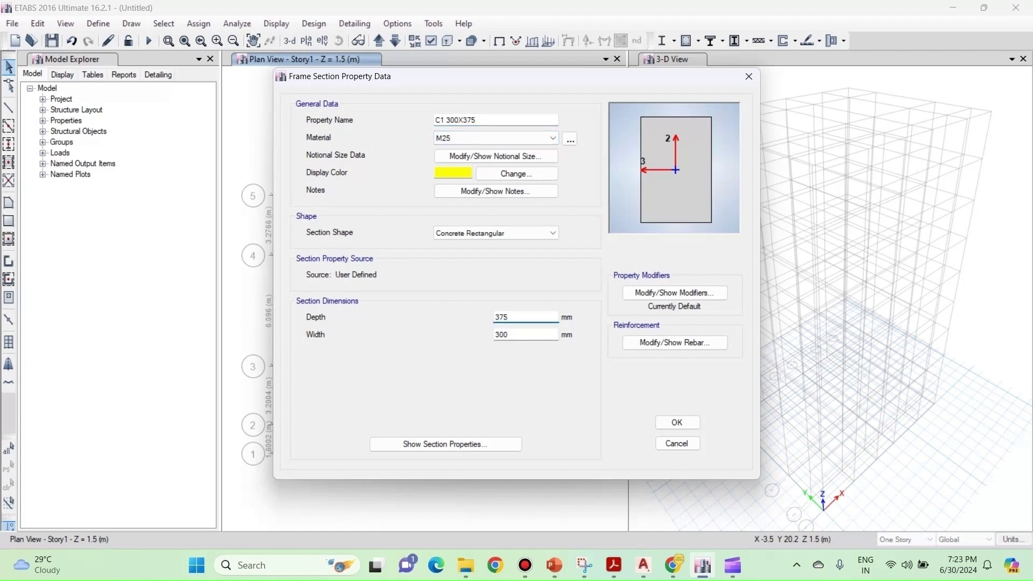
{"action": "left_click", "coordinate": [524, 334]}
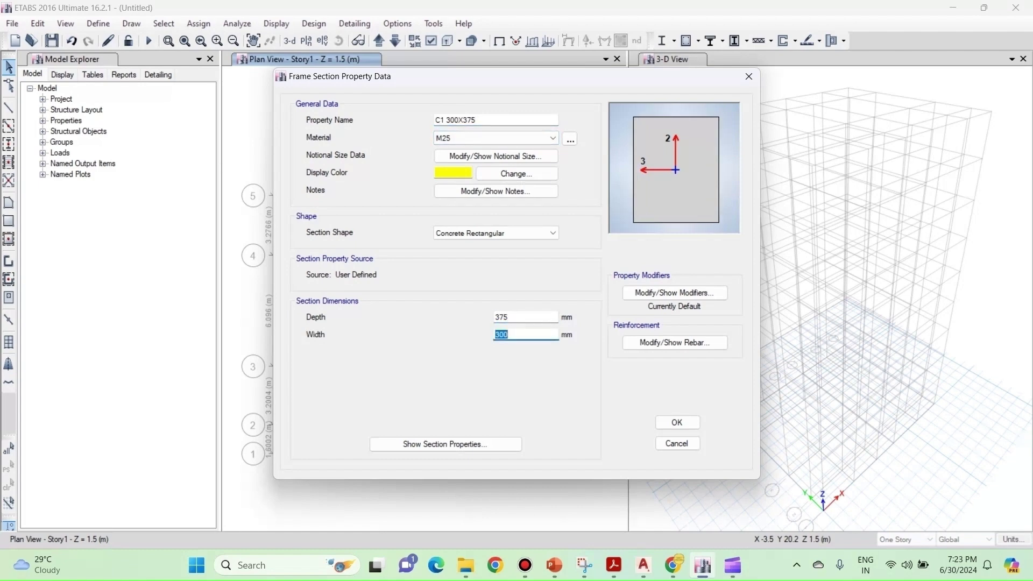
Change the C1 300X375 section's reinforcement design type to P-M2-M3 Design (Column) and accept the section
{"action": "left_click", "coordinate": [674, 342]}
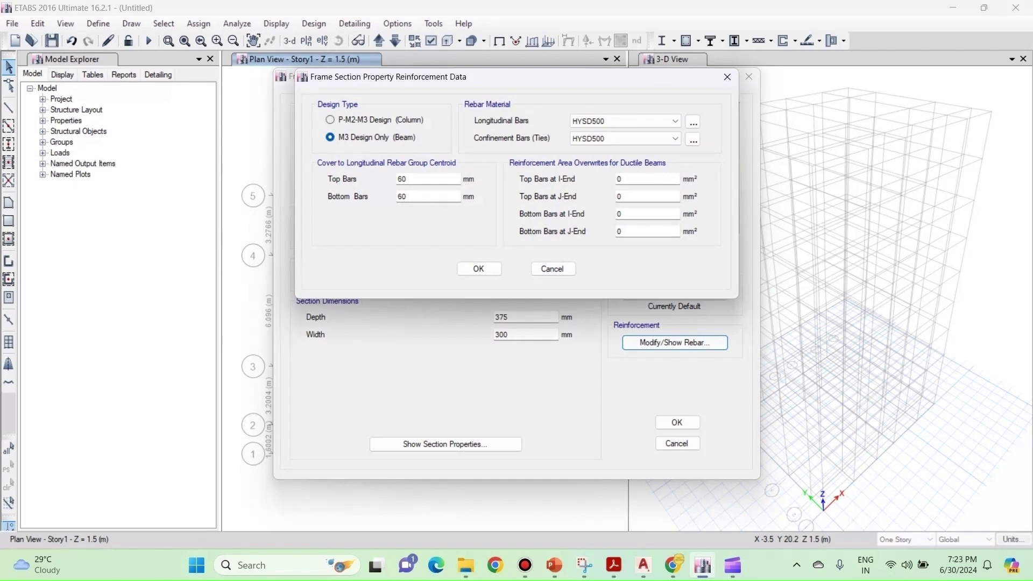
{"action": "left_click", "coordinate": [330, 120]}
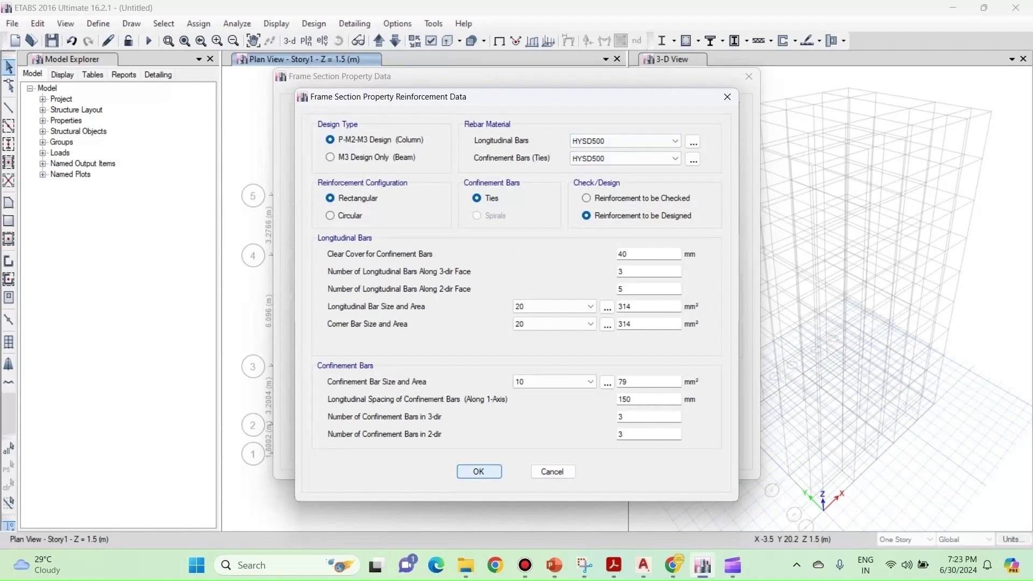
{"action": "left_click", "coordinate": [478, 471]}
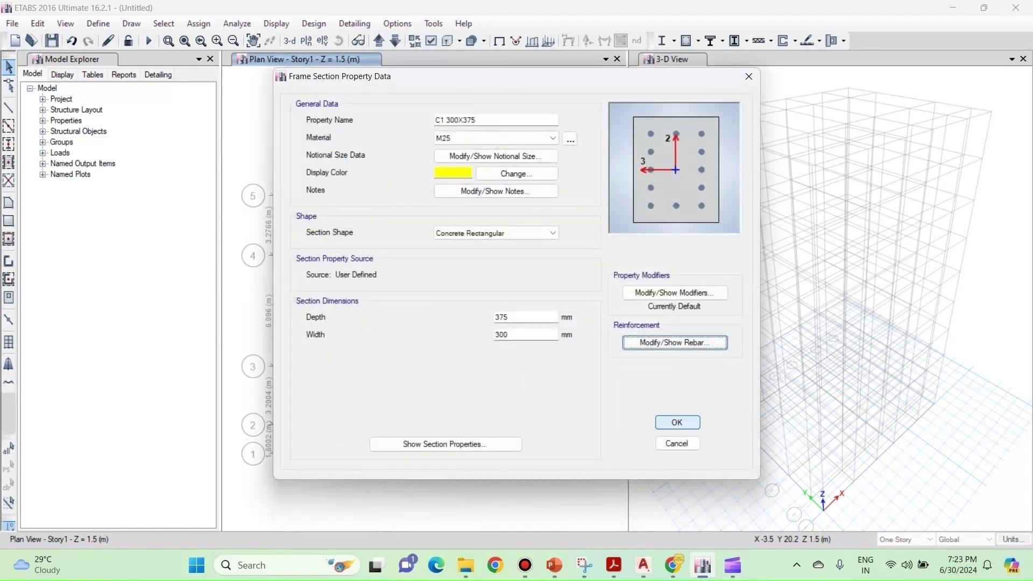
{"action": "left_click", "coordinate": [677, 422]}
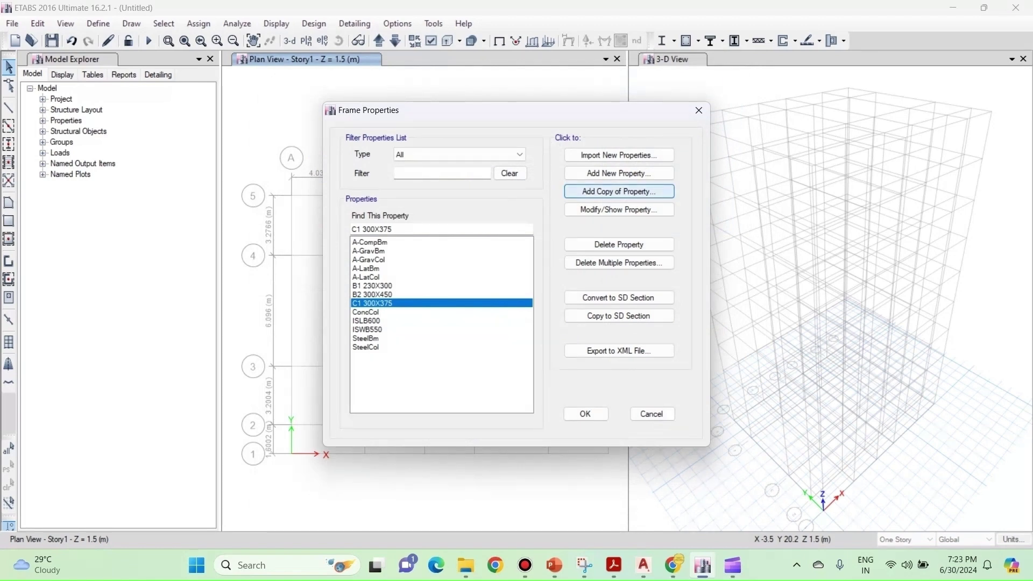
Add a copy of the C1 300X375 section named C2 300X450, with 450 mm depth, 300 mm width and M25 material
{"action": "left_click", "coordinate": [618, 191]}
{"action": "type", "text": "c"}
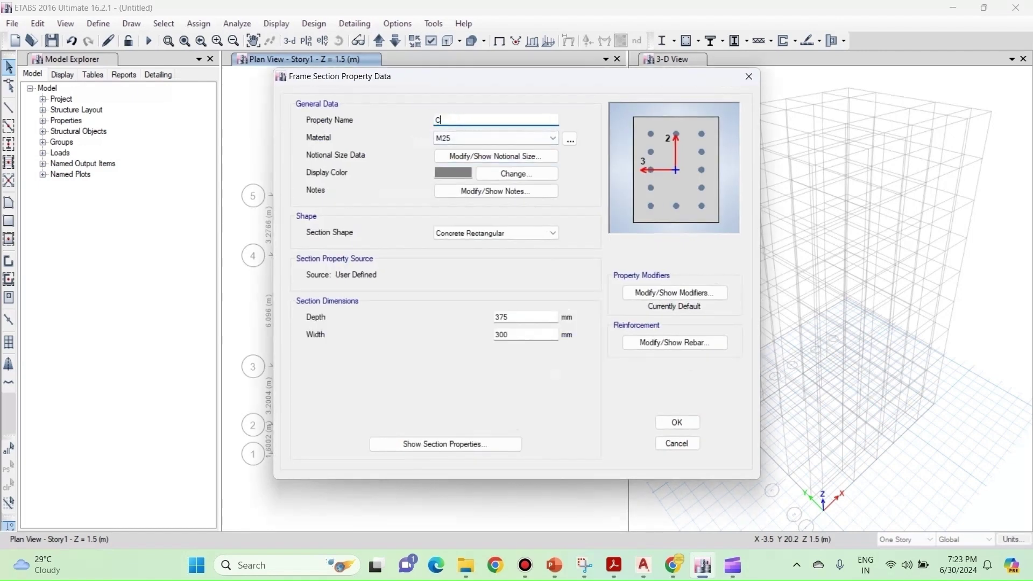
{"action": "type", "text": "2 300X450"}
{"action": "double_click", "coordinate": [503, 317]}
{"action": "type", "text": "450"}
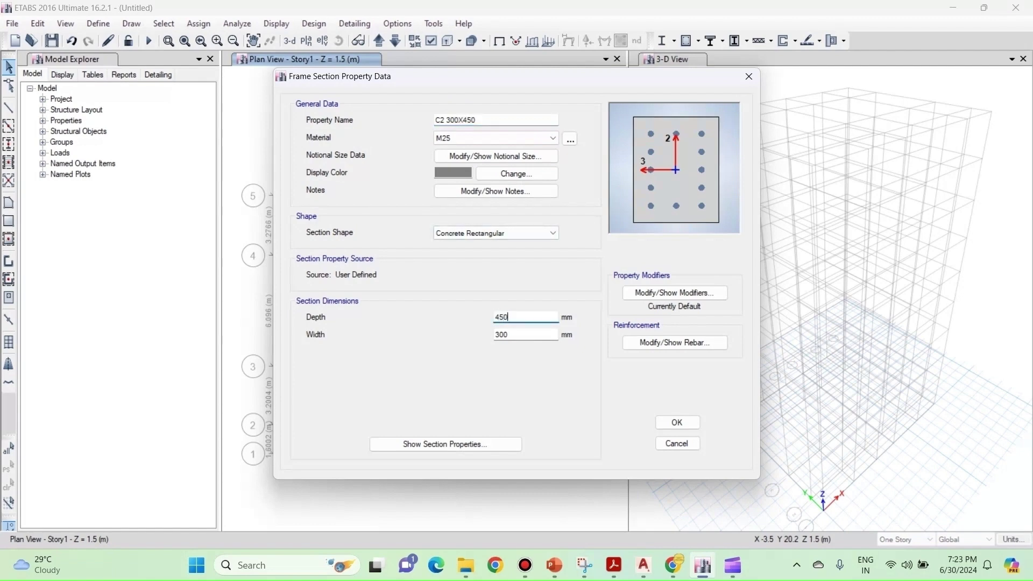
{"action": "left_click", "coordinate": [508, 334]}
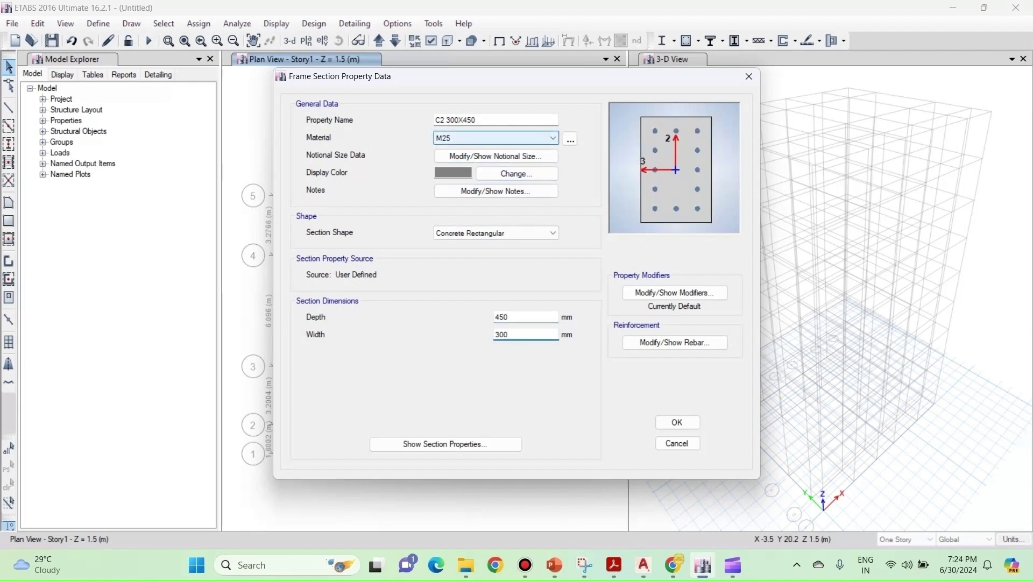
{"action": "left_click", "coordinate": [495, 138]}
{"action": "left_click", "coordinate": [473, 185]}
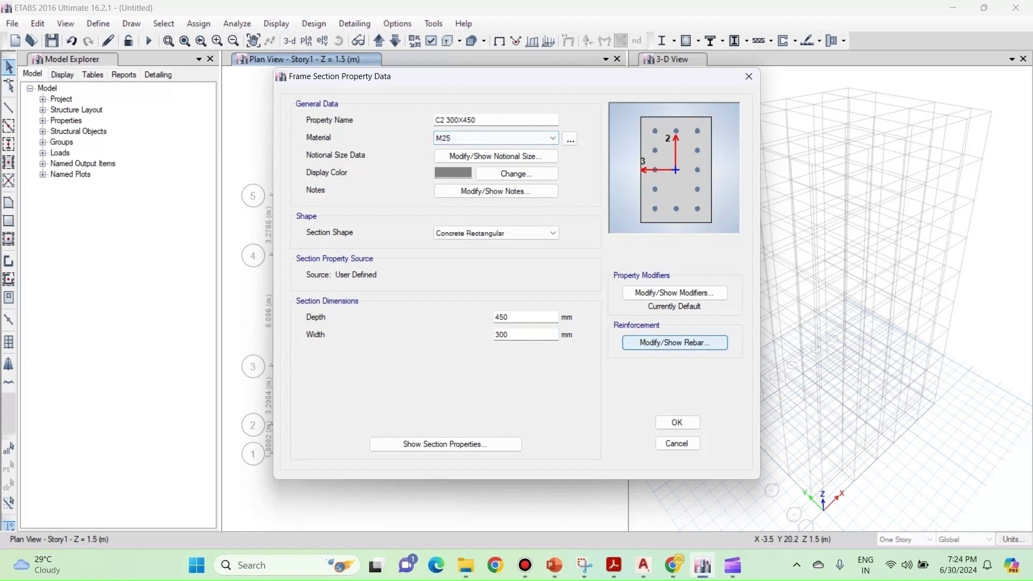
Check the C2 300X450 column's reinforcement data and accept the section
{"action": "left_click", "coordinate": [674, 342]}
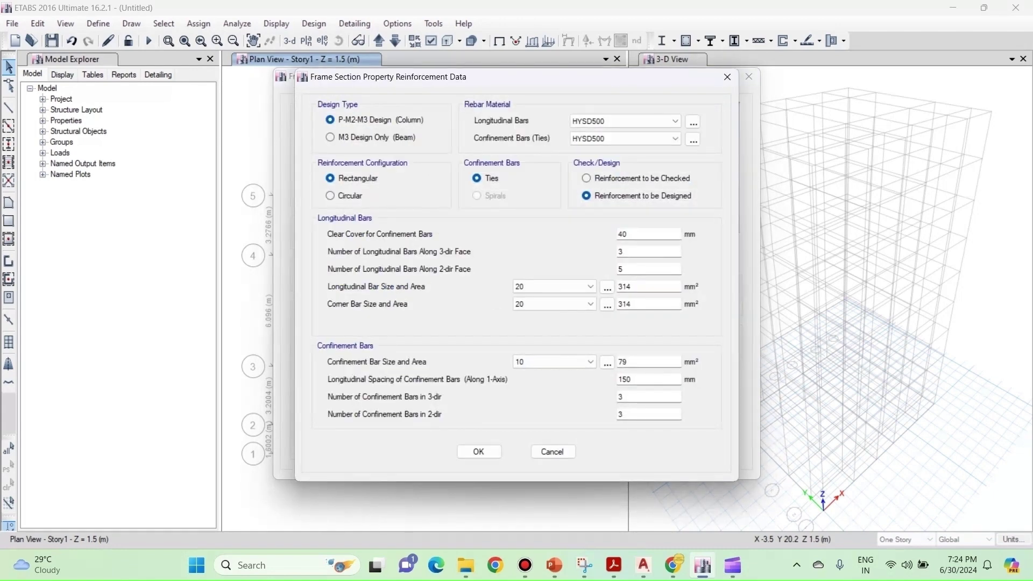
{"action": "left_click", "coordinate": [478, 451]}
{"action": "left_click", "coordinate": [677, 422]}
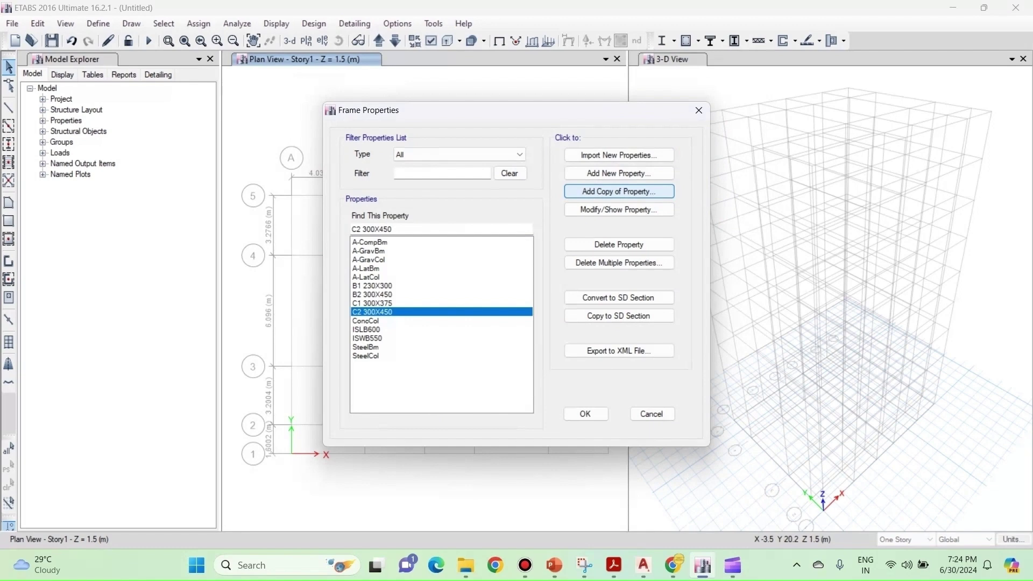
Add a copy of the C2 300X450 section named C3 300X600, set its depth to 600 mm and accept it
{"action": "left_click", "coordinate": [618, 191]}
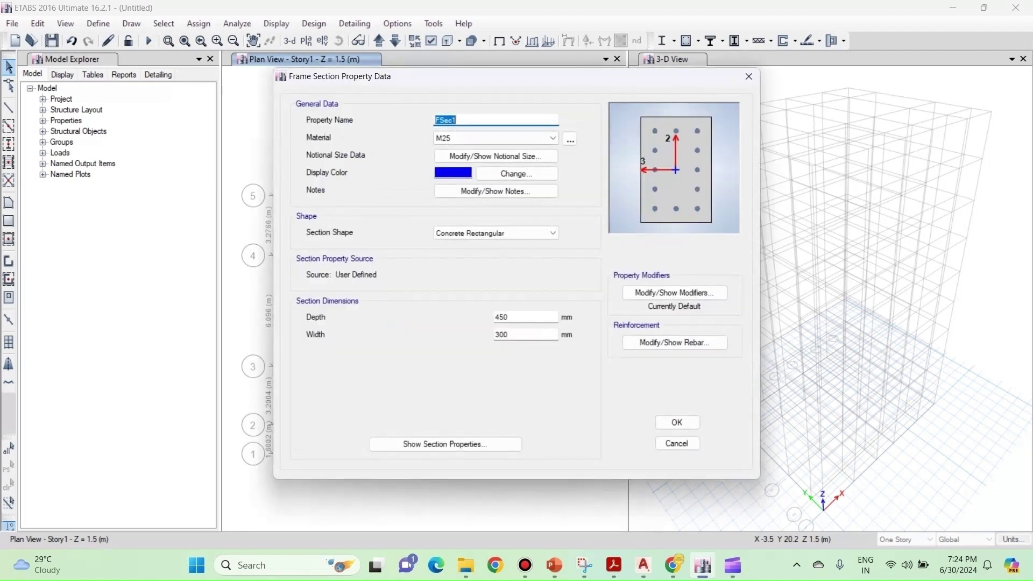
{"action": "type", "text": "C3 300X600"}
{"action": "key", "text": "Tab"}
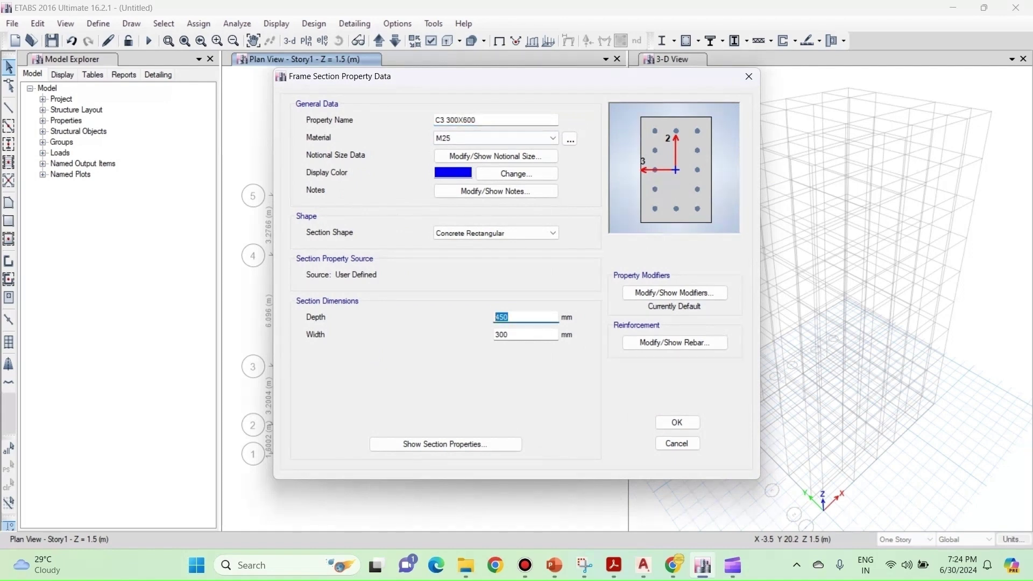
{"action": "type", "text": "600"}
{"action": "key", "text": "Tab"}
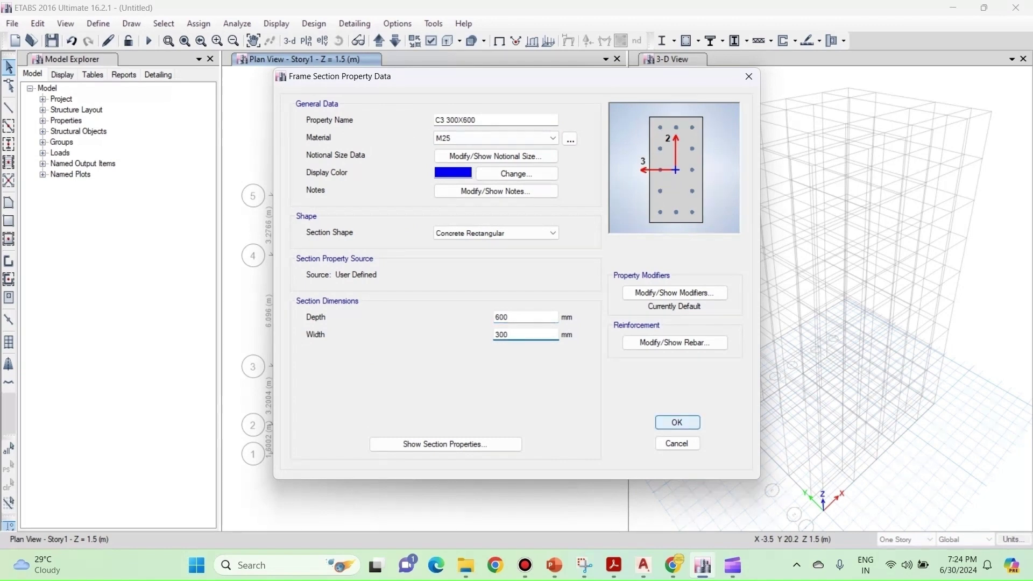
{"action": "key", "text": "Return"}
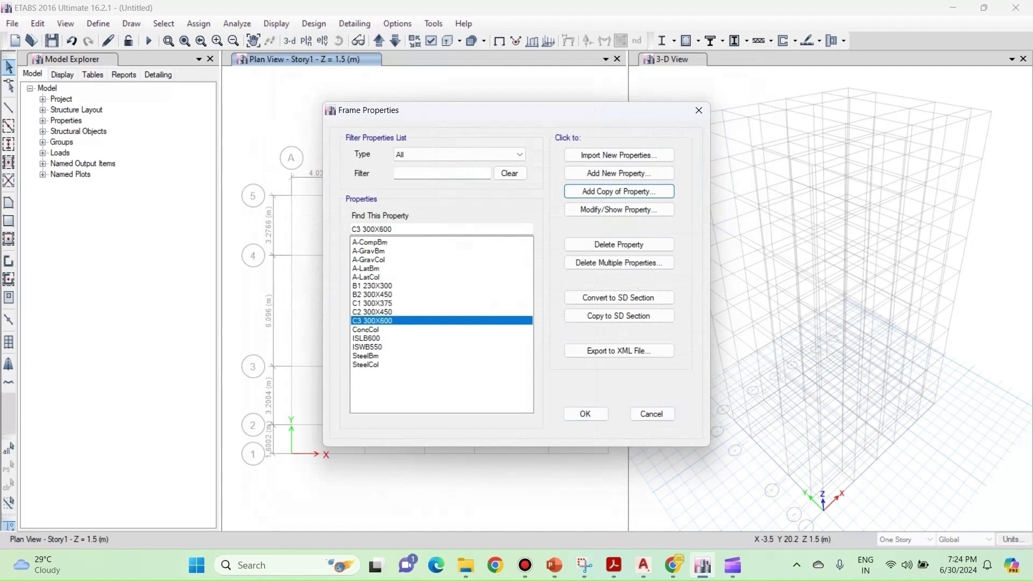
Review the defined beam sections B1 and B2 and column sections C1, C2 and C3 in the frame properties list
{"action": "left_click", "coordinate": [372, 285]}
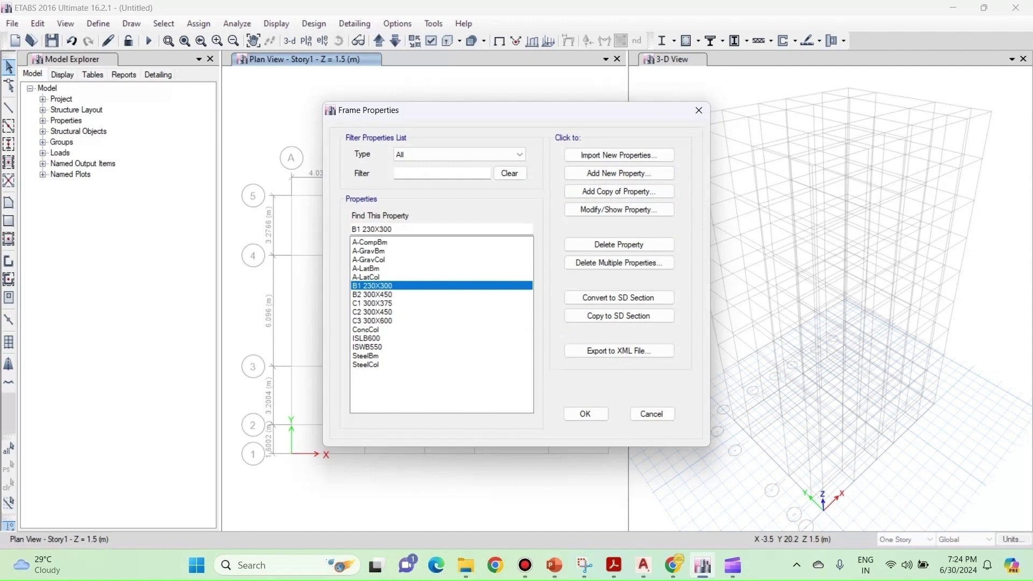
{"action": "left_click", "coordinate": [372, 294]}
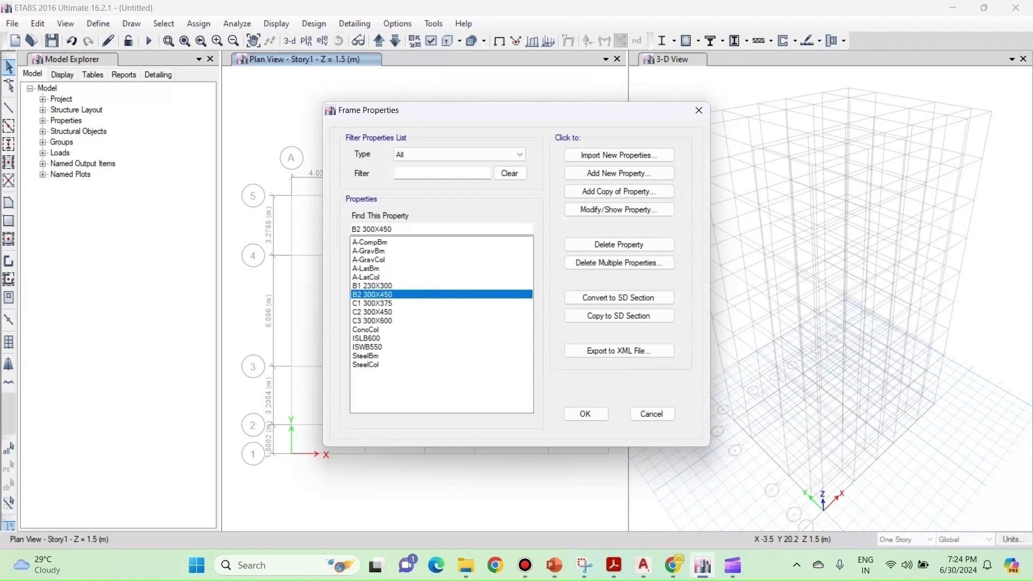
{"action": "left_click", "coordinate": [372, 303]}
{"action": "left_click", "coordinate": [372, 311]}
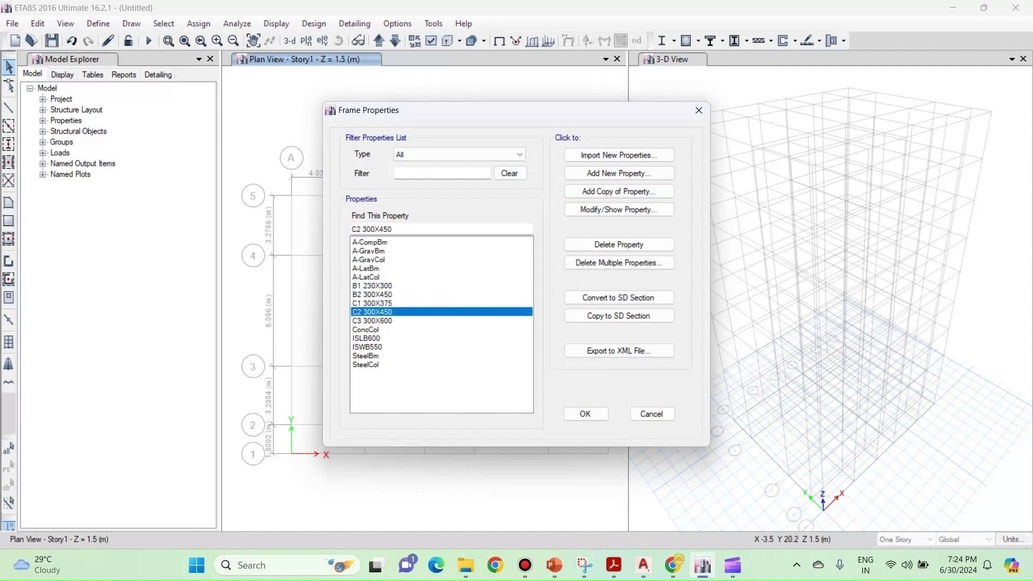
{"action": "left_click", "coordinate": [373, 321]}
{"action": "left_click", "coordinate": [372, 302]}
{"action": "left_click", "coordinate": [372, 311]}
{"action": "left_click", "coordinate": [372, 320]}
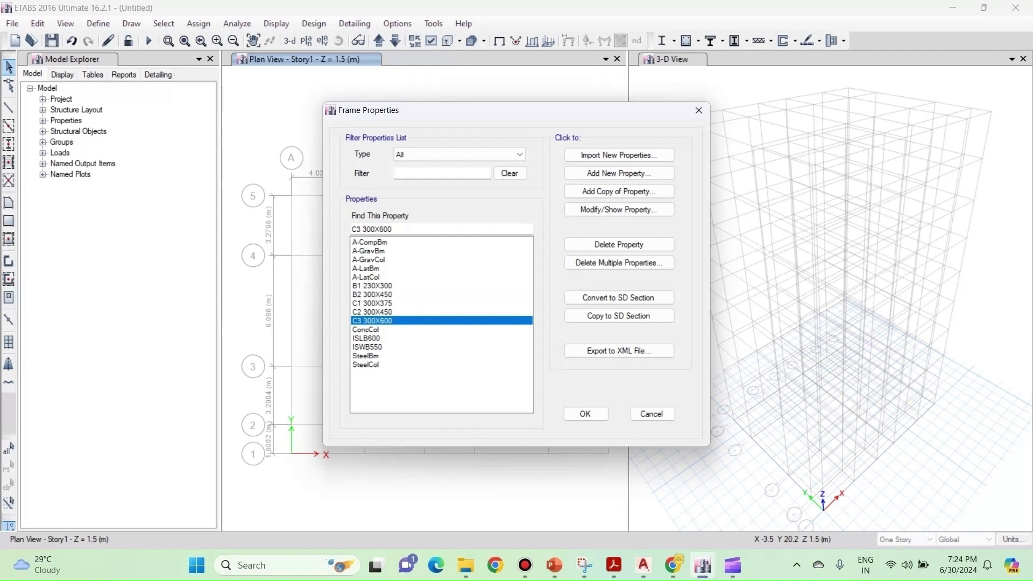
Add a copy of the B2 300X450 frame section and name it B3 230X300
{"action": "left_click", "coordinate": [372, 295]}
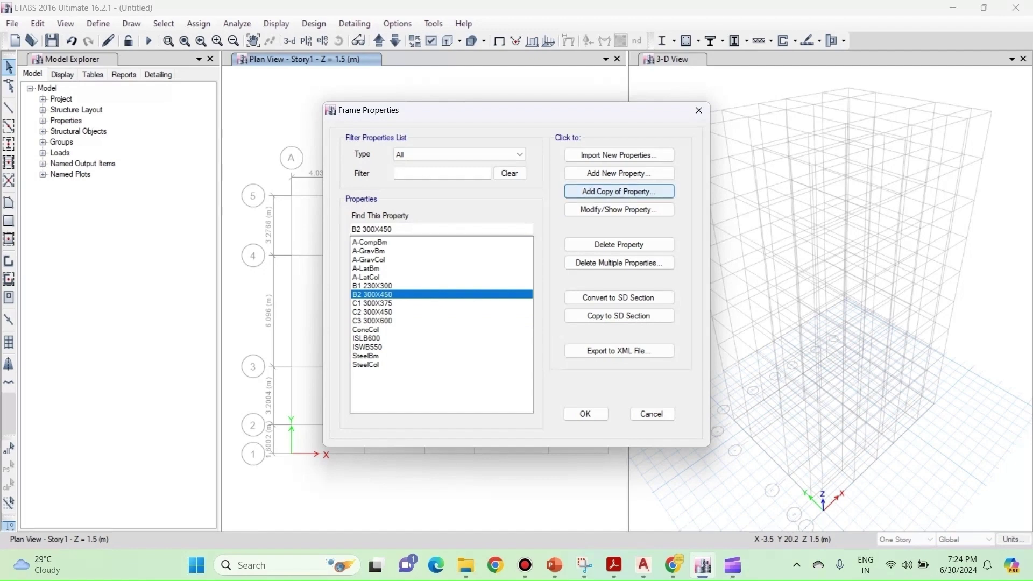
{"action": "left_click", "coordinate": [618, 192]}
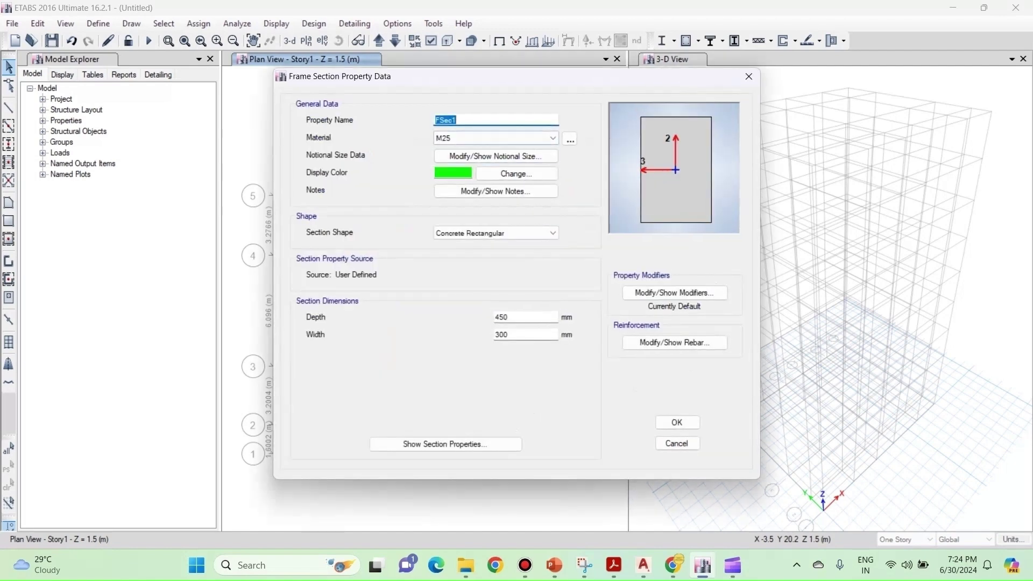
{"action": "type", "text": "B3 230X2"}
{"action": "type", "text": "00"}
Set the B3 230X300 section's depth to 300 mm and width to 230 mm, check its beam reinforcement and accept the section
{"action": "double_click", "coordinate": [501, 317]}
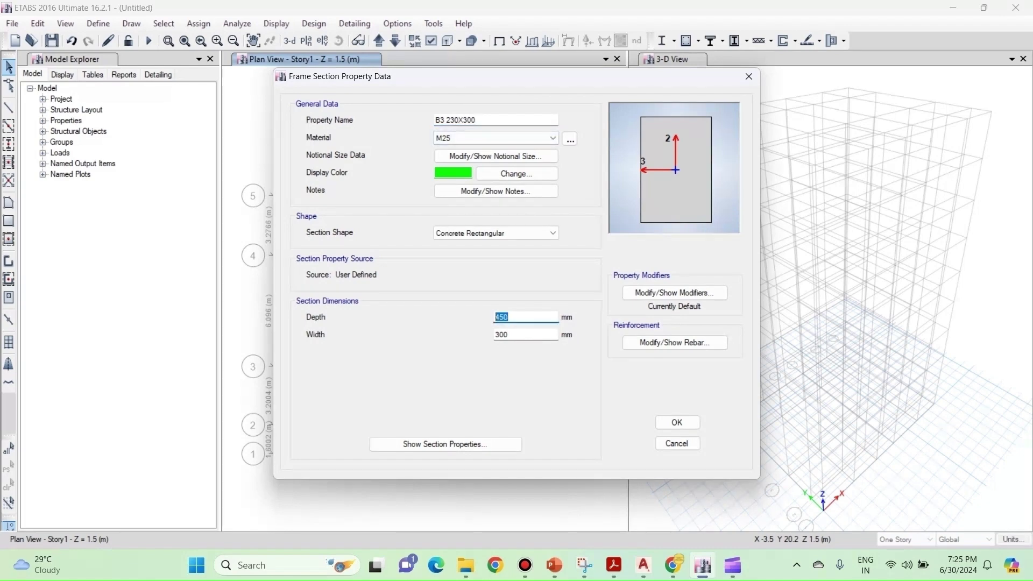
{"action": "type", "text": "300"}
{"action": "key", "text": "Tab"}
{"action": "type", "text": "230"}
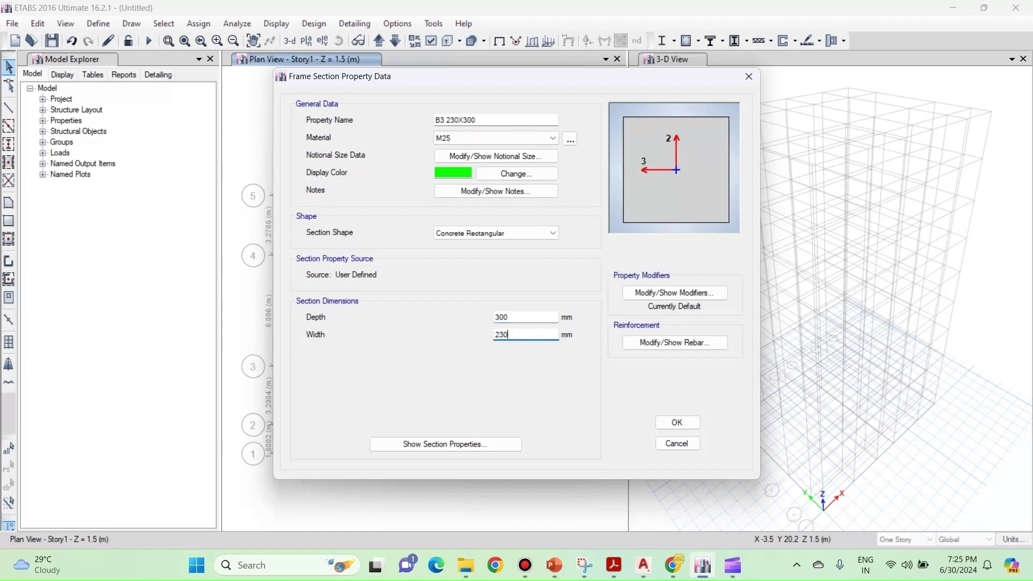
{"action": "key", "text": "Tab"}
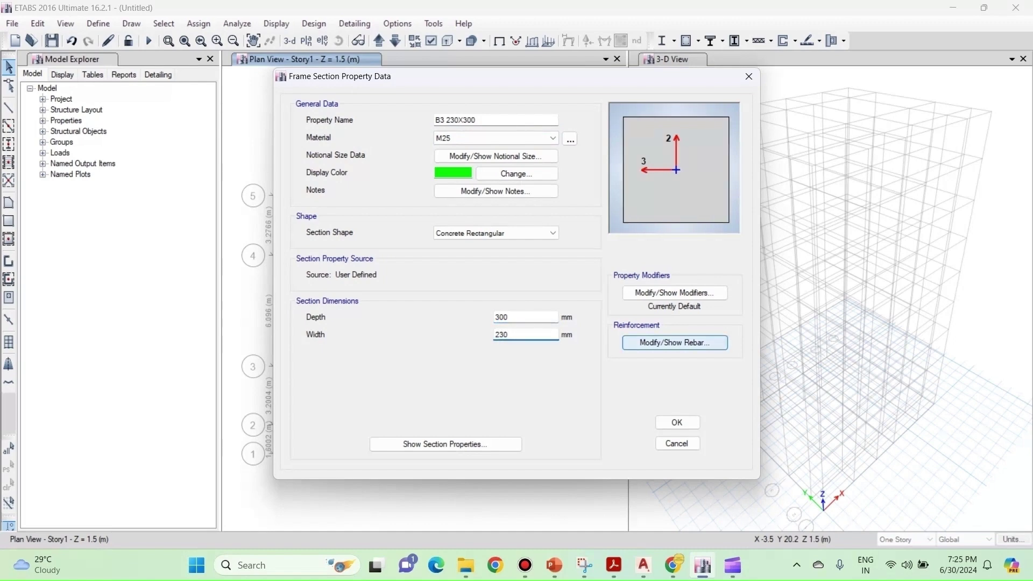
{"action": "key", "text": "Return"}
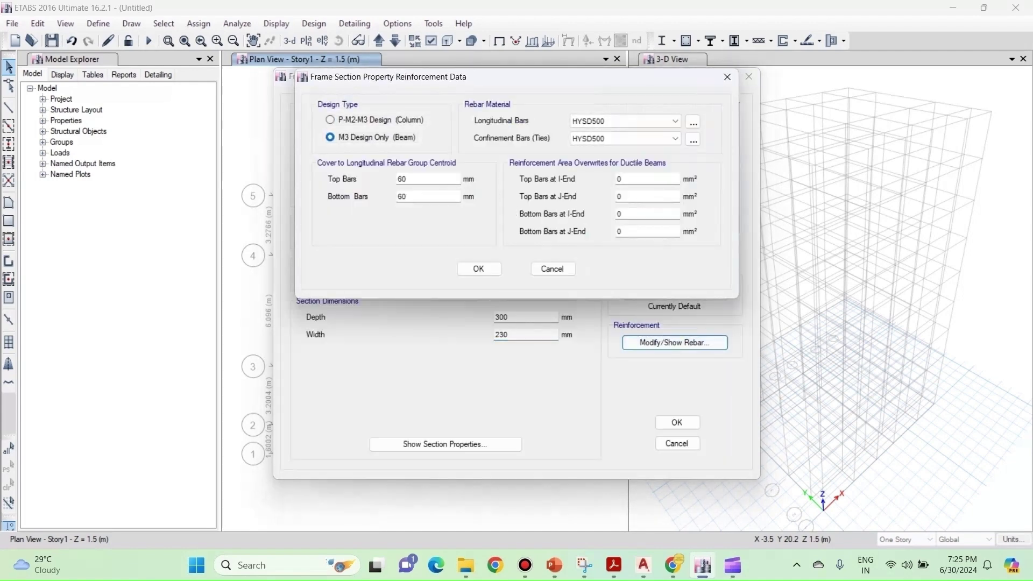
{"action": "left_click", "coordinate": [479, 268]}
{"action": "left_click", "coordinate": [677, 422]}
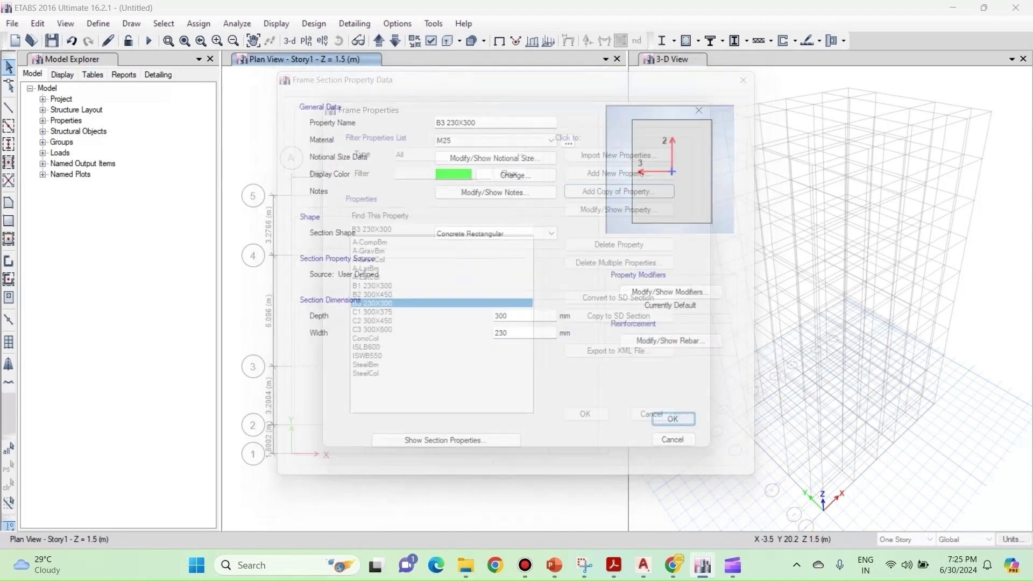
Check the B1 230X300 and C3 300X600 entries in the frame properties list and accept the defined frame sections
{"action": "left_click", "coordinate": [373, 285]}
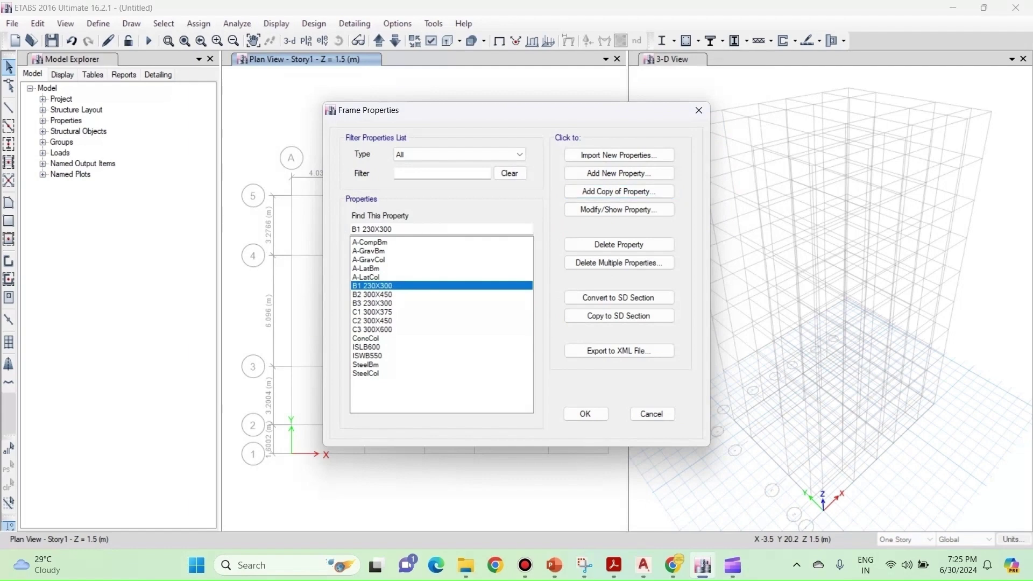
{"action": "left_click", "coordinate": [372, 329]}
{"action": "left_click", "coordinate": [585, 414]}
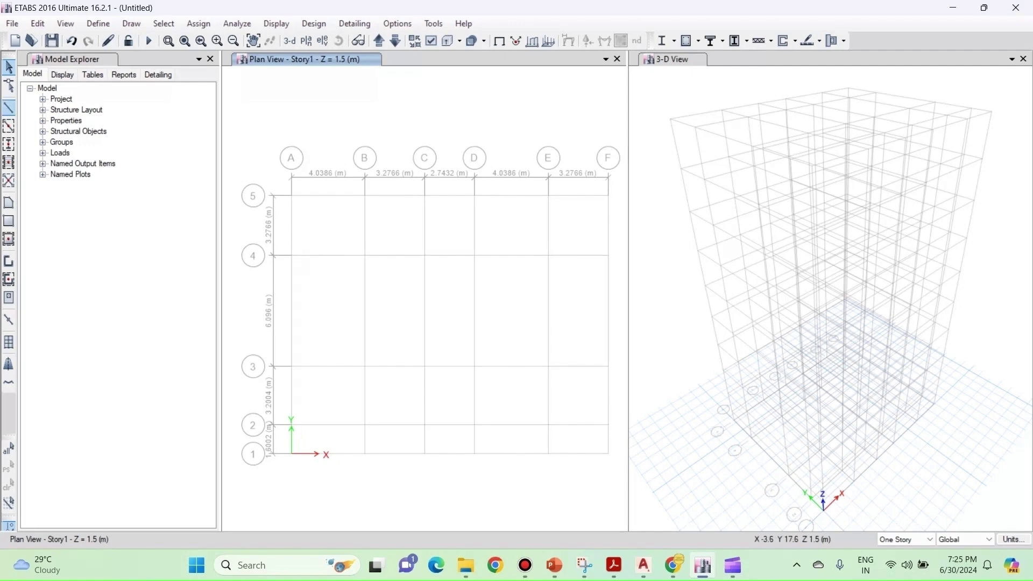
Start drawing individual frame lines with the B1 230X300 section property assigned
{"action": "left_click", "coordinate": [8, 107]}
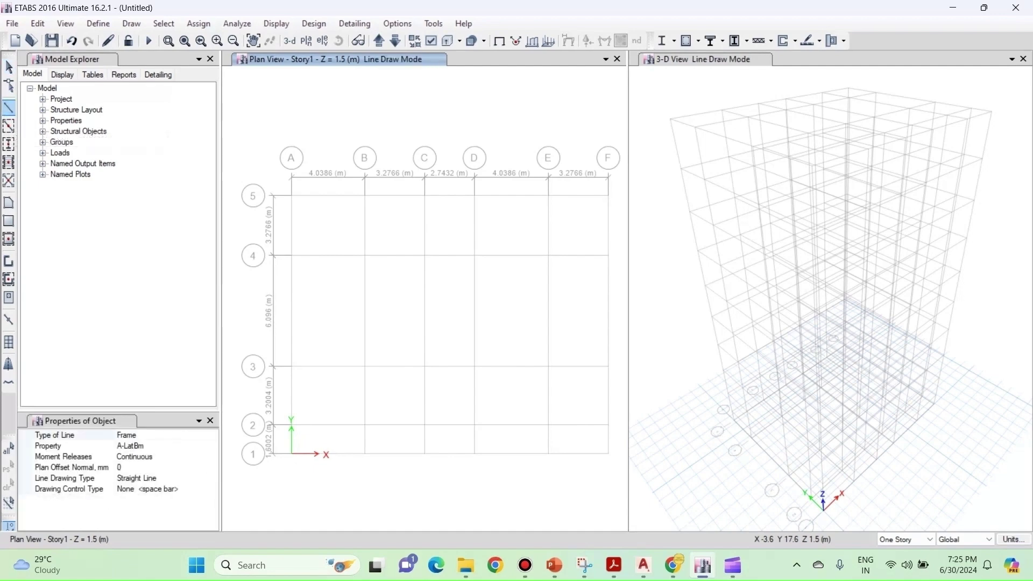
{"action": "left_click", "coordinate": [141, 435]}
{"action": "left_click", "coordinate": [213, 435]}
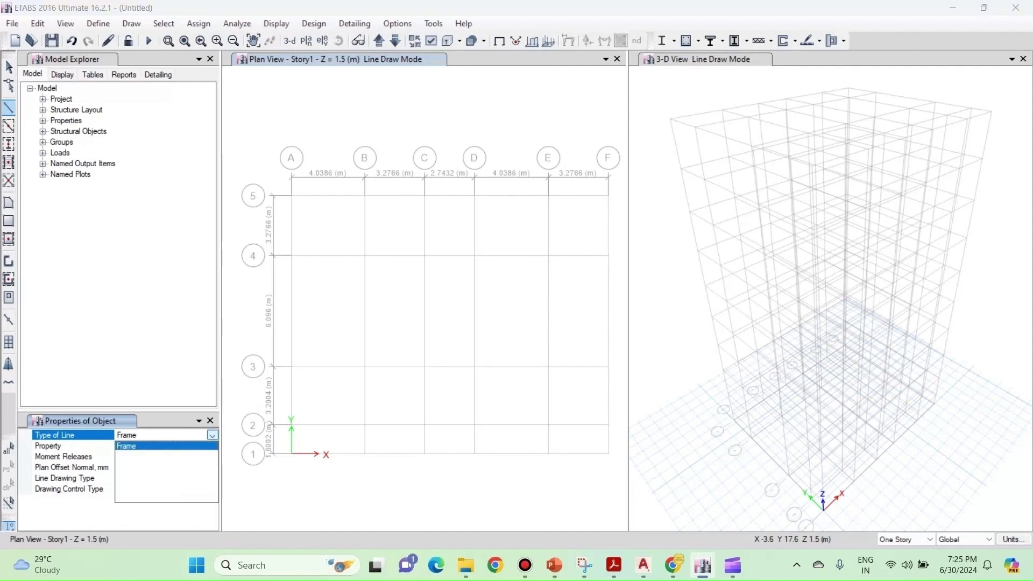
{"action": "left_click", "coordinate": [212, 435]}
{"action": "left_click", "coordinate": [144, 446]}
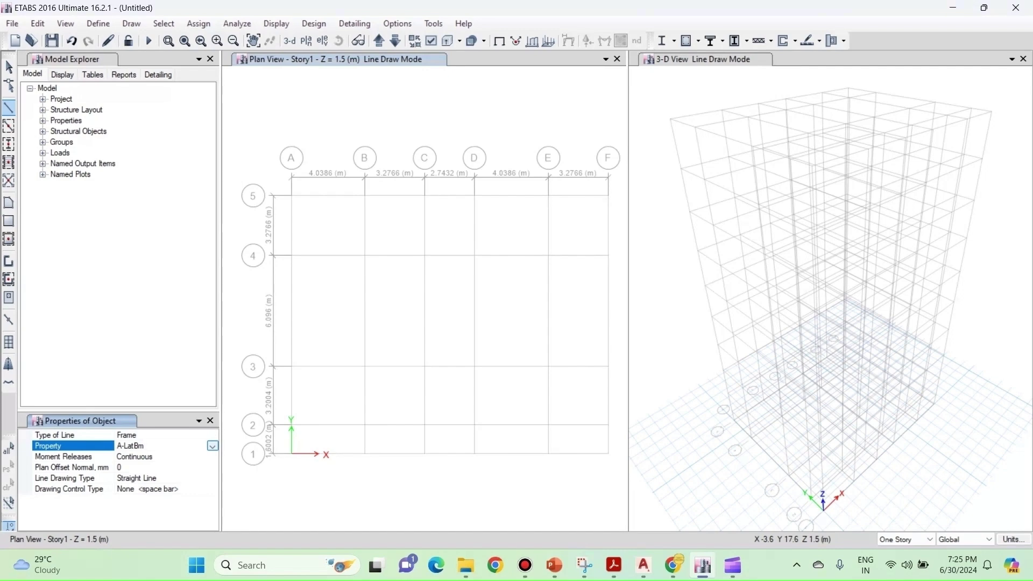
{"action": "left_click", "coordinate": [213, 446]}
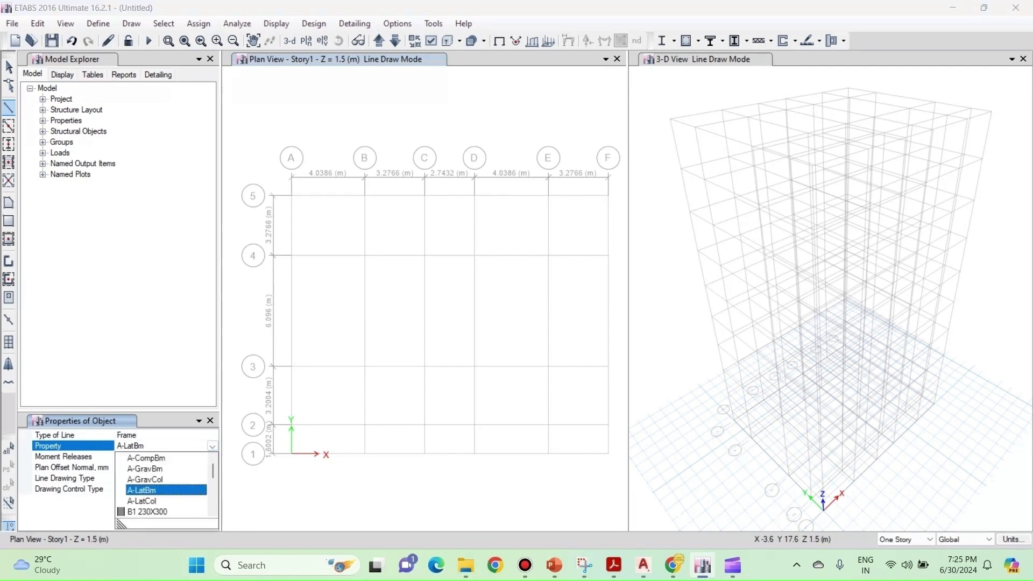
{"action": "left_click", "coordinate": [147, 511]}
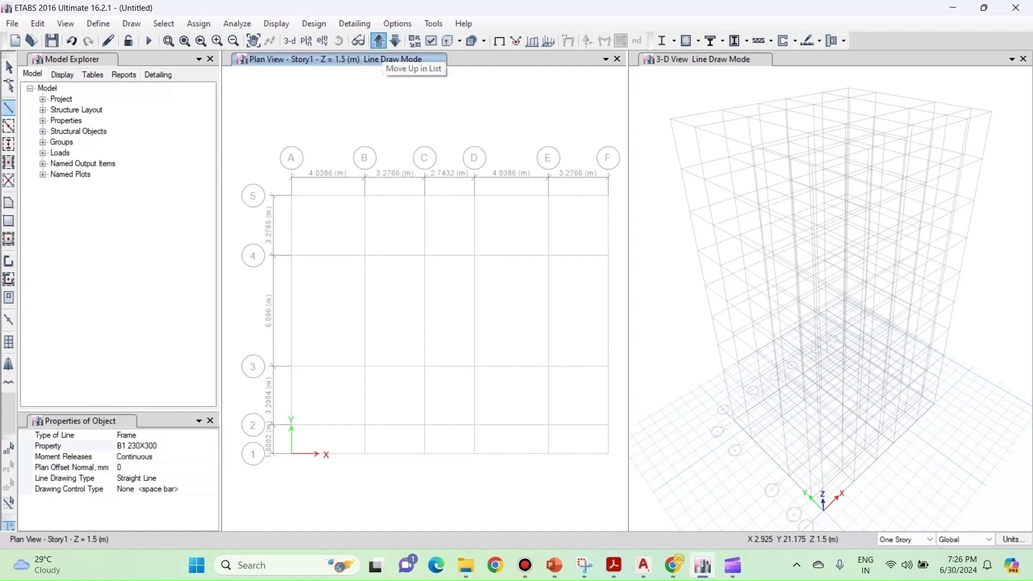
Draw a straight B1 230X300 beam on the Story1 plan along grid 5, from grid A to grid B
{"action": "left_click", "coordinate": [379, 41]}
{"action": "left_click", "coordinate": [380, 41]}
{"action": "left_click", "coordinate": [395, 41]}
{"action": "left_click", "coordinate": [395, 41]}
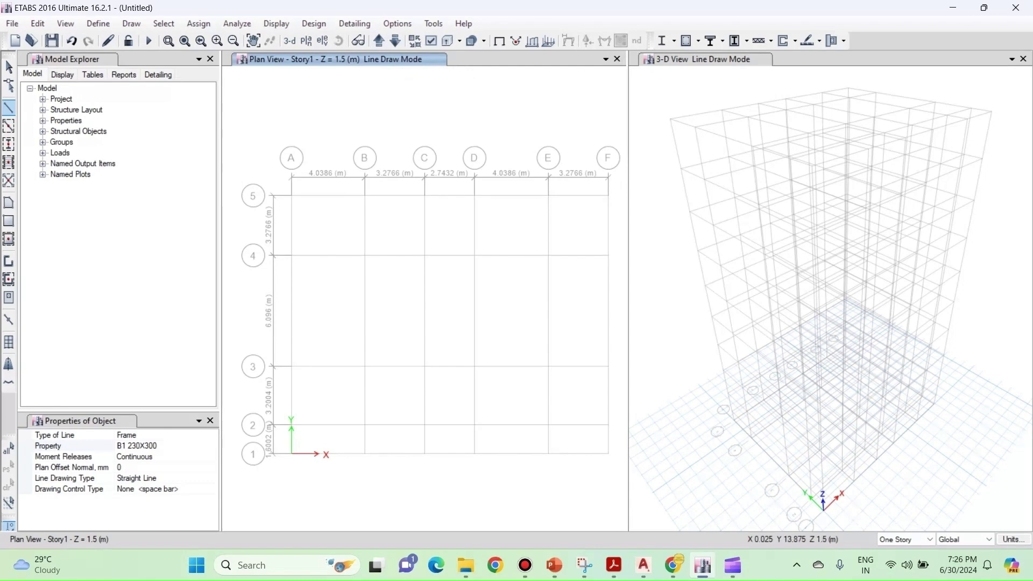
{"action": "left_click", "coordinate": [292, 195]}
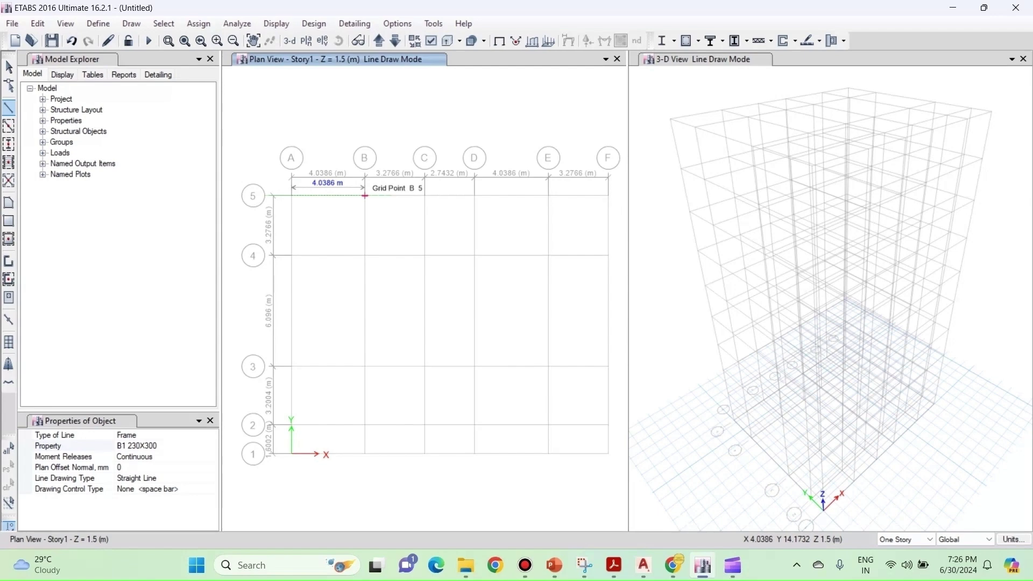
{"action": "left_click", "coordinate": [365, 195]}
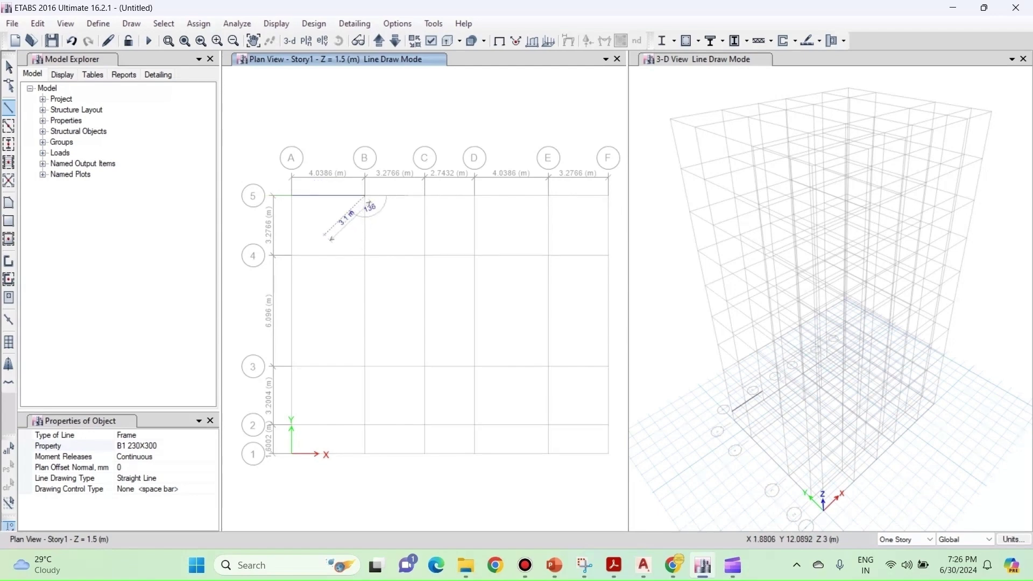
{"action": "key", "text": "Escape"}
{"action": "scroll", "coordinate": [309, 205], "scroll_direction": "up", "scroll_amount": 5}
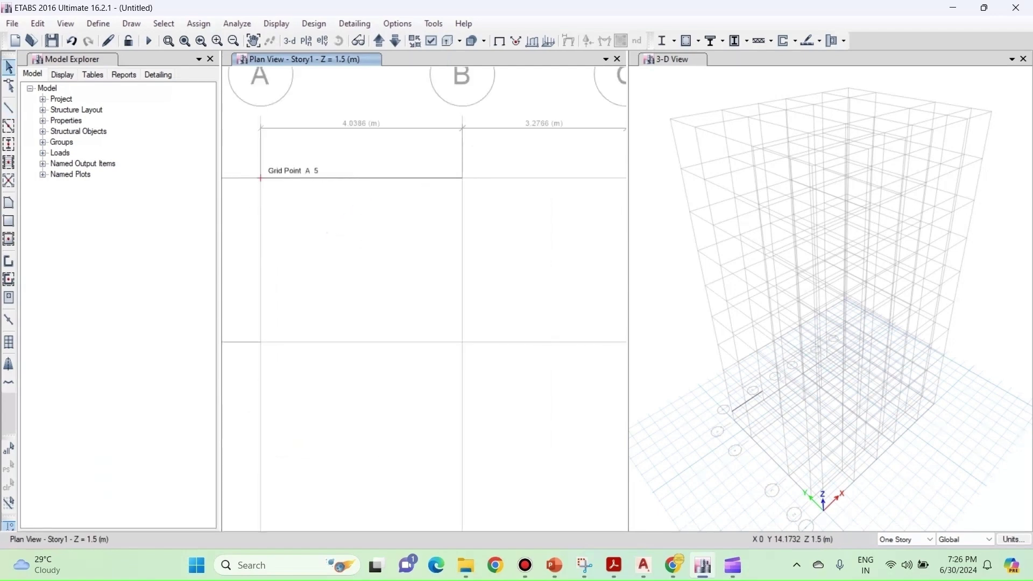
{"action": "scroll", "coordinate": [371, 184], "scroll_direction": "down", "scroll_amount": 5}
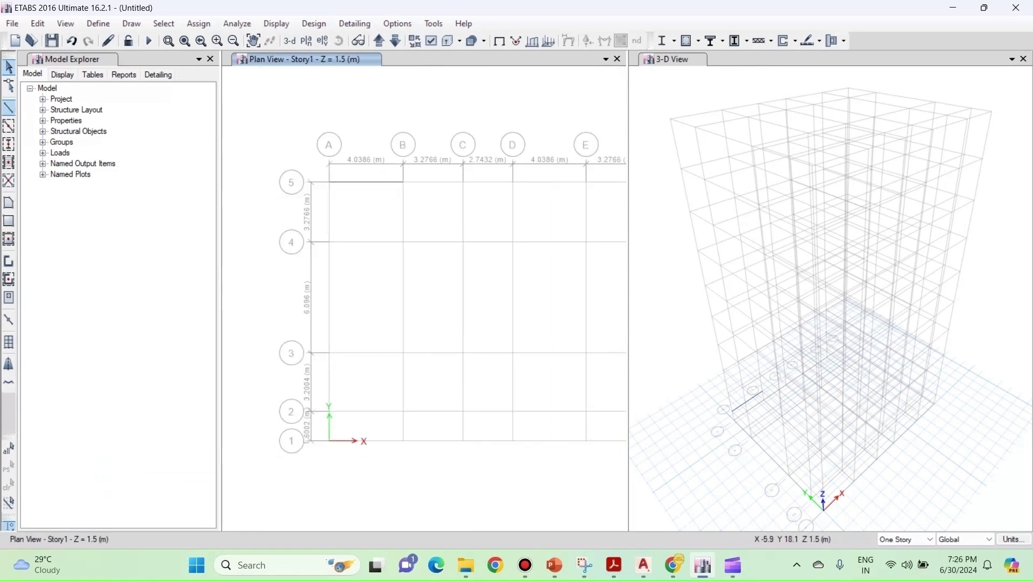
Draw a second B1 230X300 beam along grid 5, from grid B to grid C, and end line drawing
{"action": "left_click", "coordinate": [9, 108]}
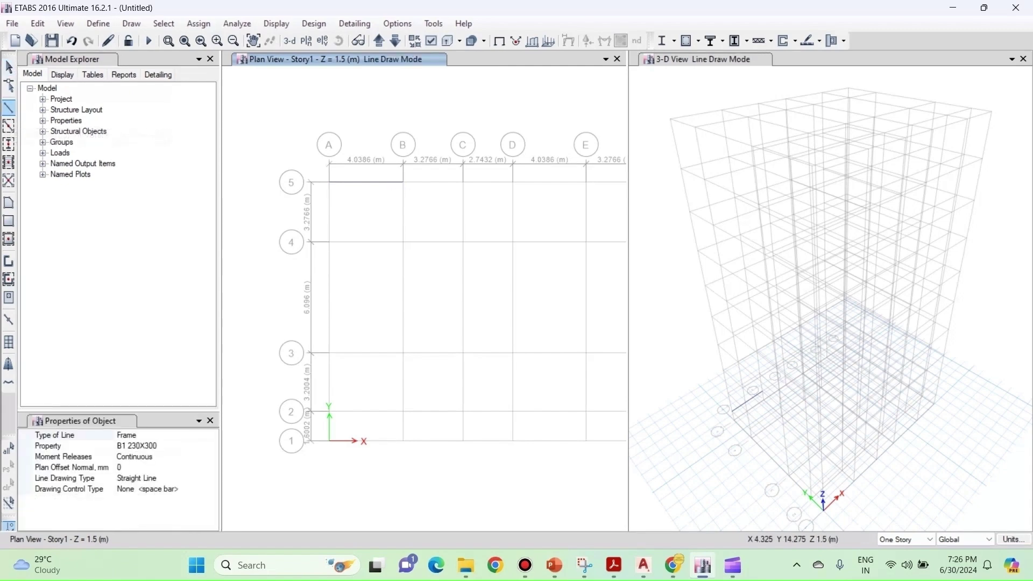
{"action": "left_click", "coordinate": [403, 182]}
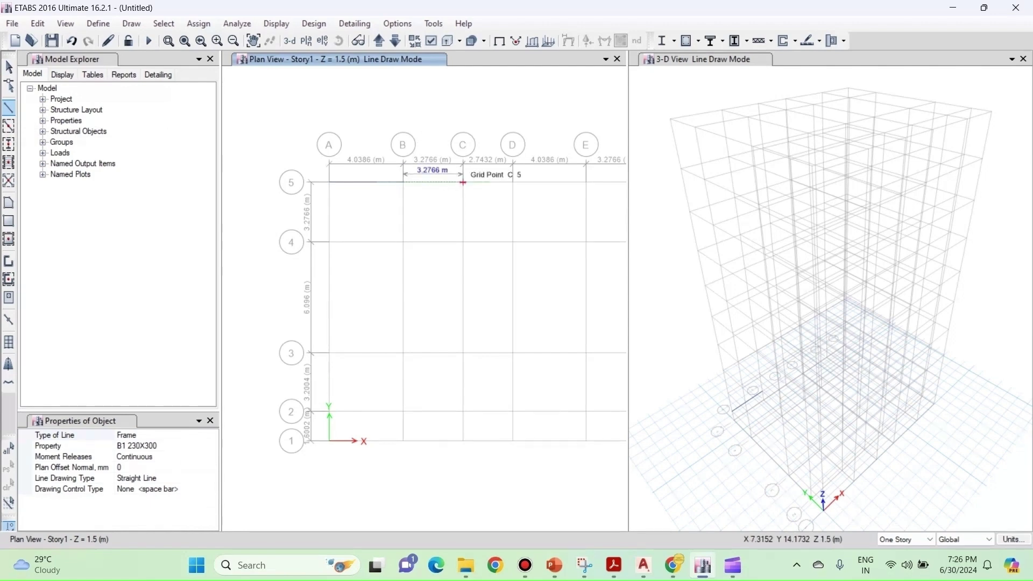
{"action": "left_click", "coordinate": [463, 182]}
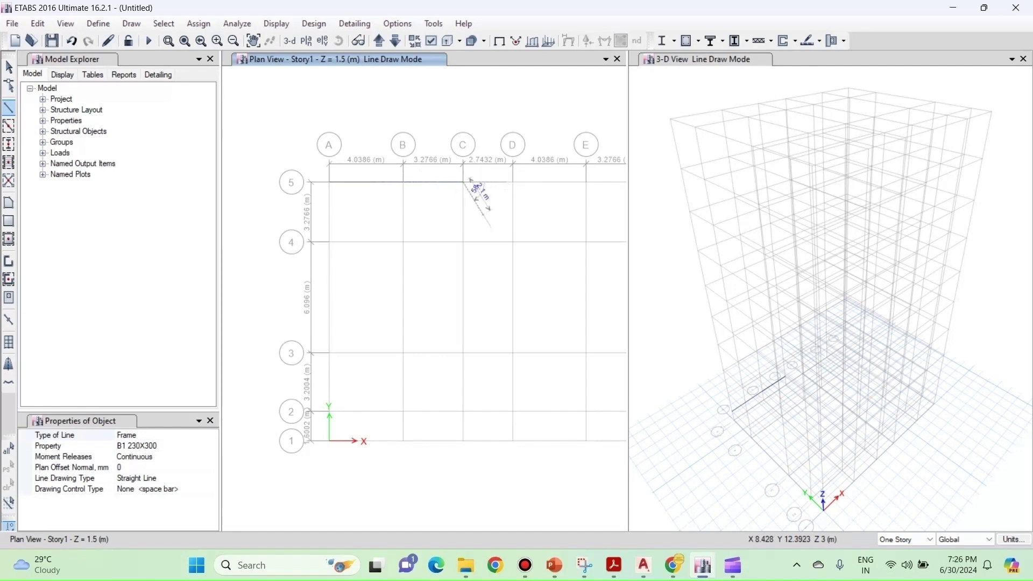
{"action": "middle_click_drag", "start_coordinate": [482, 209], "coordinate": [466, 188]}
{"action": "scroll", "coordinate": [425, 215], "scroll_direction": "down", "scroll_amount": 5}
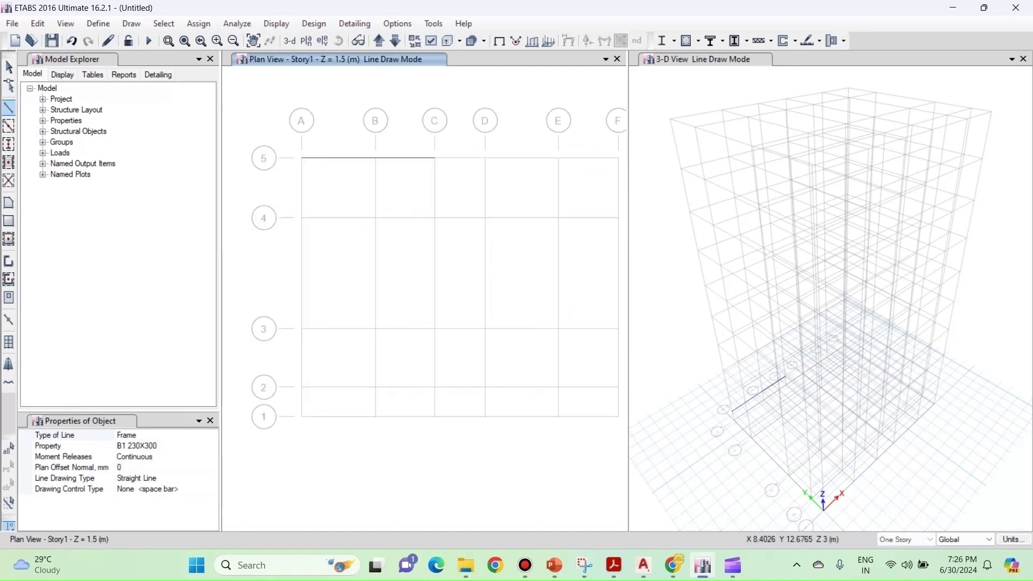
{"action": "left_click", "coordinate": [392, 175]}
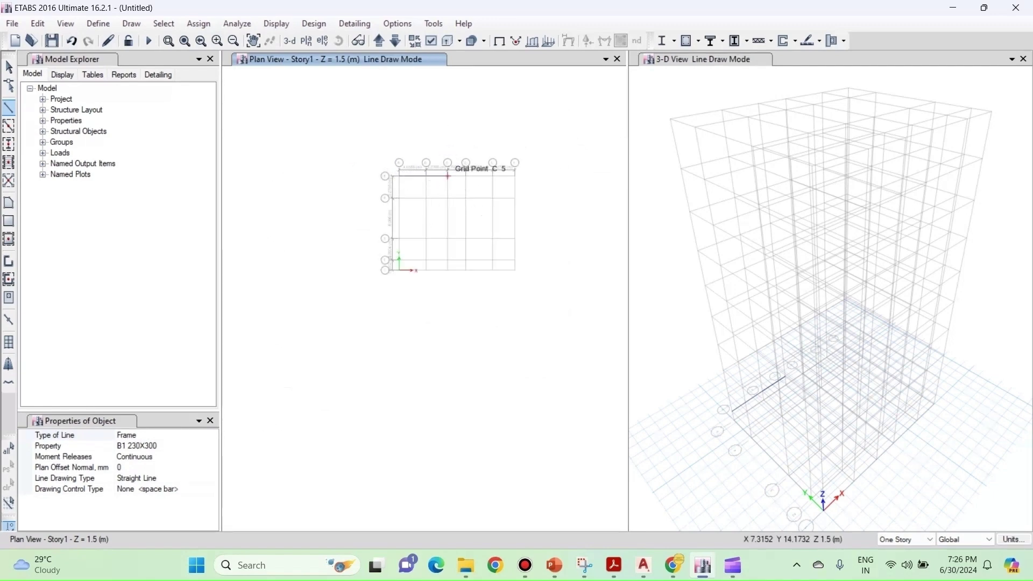
{"action": "left_click", "coordinate": [447, 175]}
{"action": "scroll", "coordinate": [447, 175], "scroll_direction": "up", "scroll_amount": 3}
{"action": "key", "text": "Escape"}
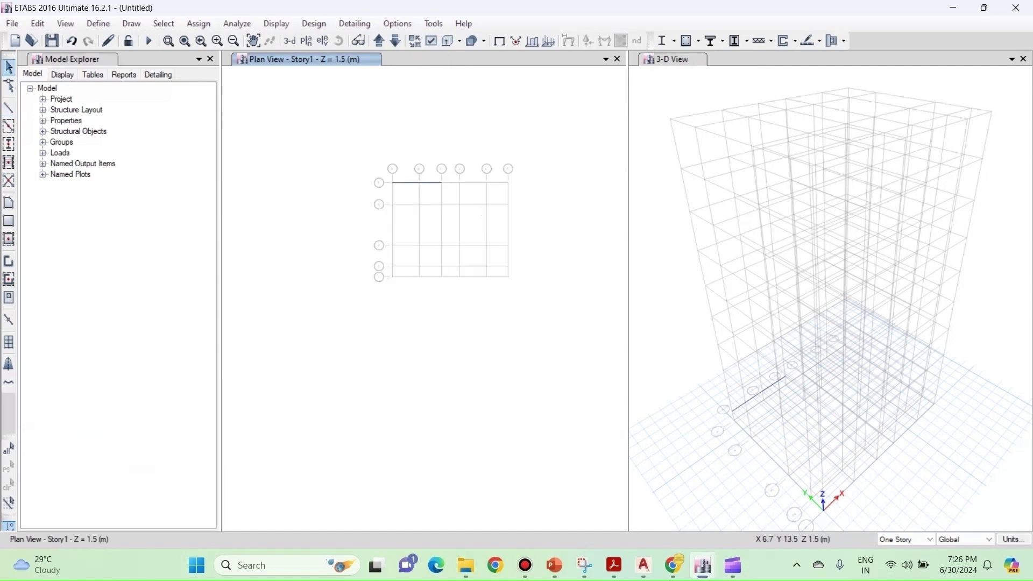
Delete the two beams drawn along grid 5 between grids A and C on the Story1 plan
{"action": "scroll", "coordinate": [415, 192], "scroll_direction": "down", "scroll_amount": 5}
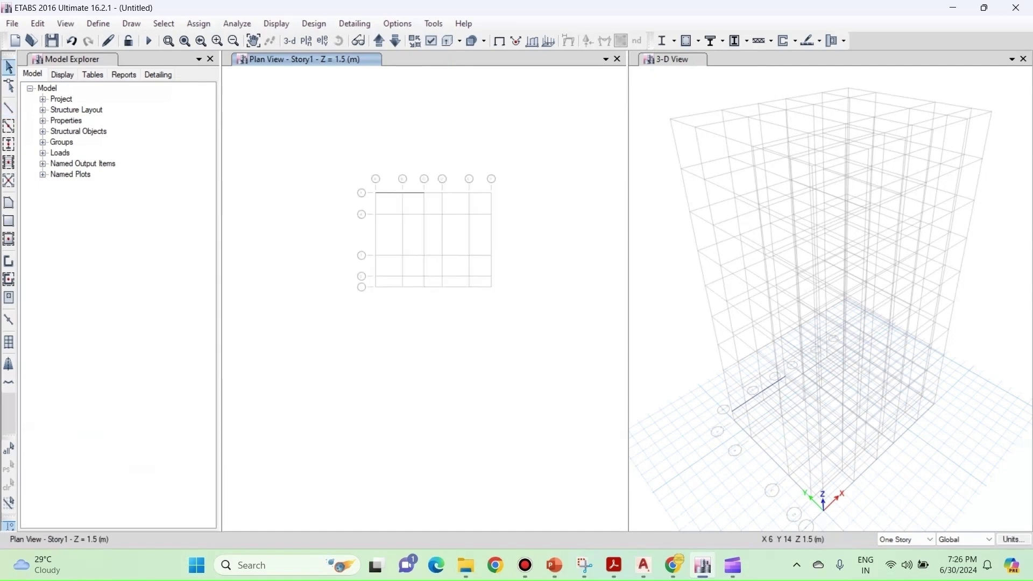
{"action": "middle_click_drag", "start_coordinate": [414, 192], "coordinate": [348, 198]}
{"action": "scroll", "coordinate": [374, 185], "scroll_direction": "up", "scroll_amount": 3}
{"action": "scroll", "coordinate": [379, 187], "scroll_direction": "down", "scroll_amount": 3}
{"action": "scroll", "coordinate": [344, 194], "scroll_direction": "up", "scroll_amount": 3}
{"action": "scroll", "coordinate": [344, 194], "scroll_direction": "down", "scroll_amount": 3}
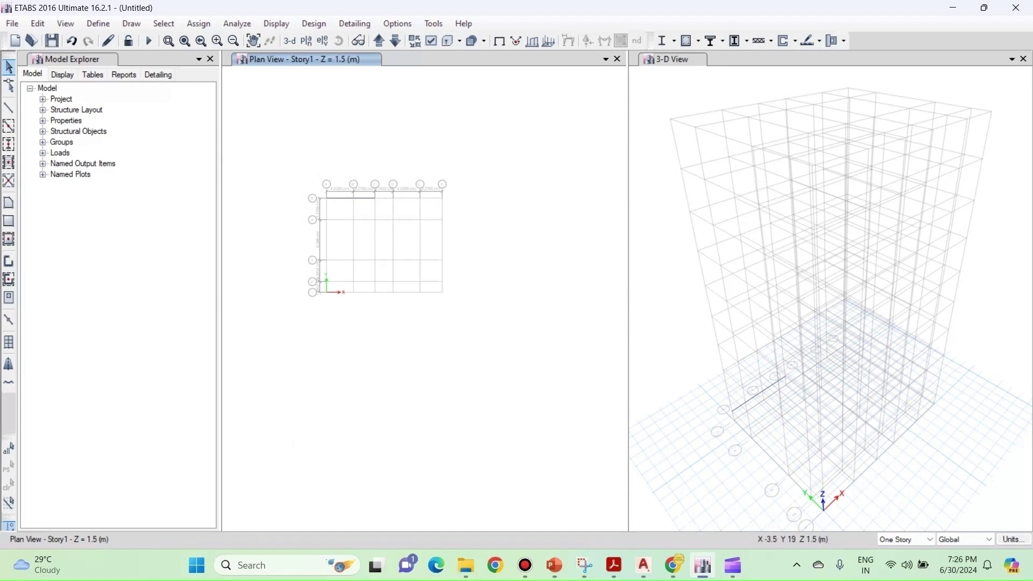
{"action": "left_click_drag", "start_coordinate": [287, 155], "coordinate": [405, 237]}
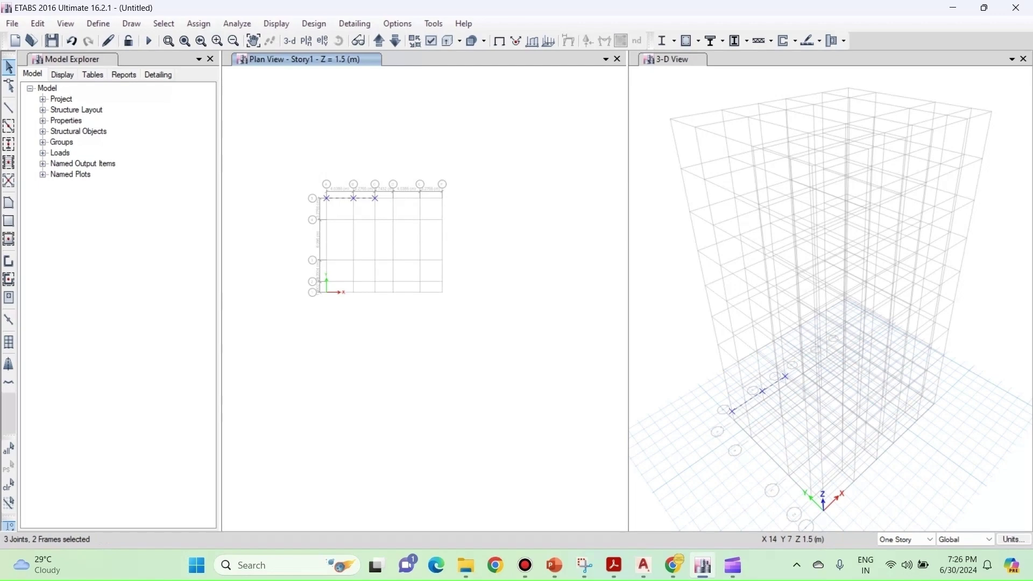
{"action": "key", "text": "Delete"}
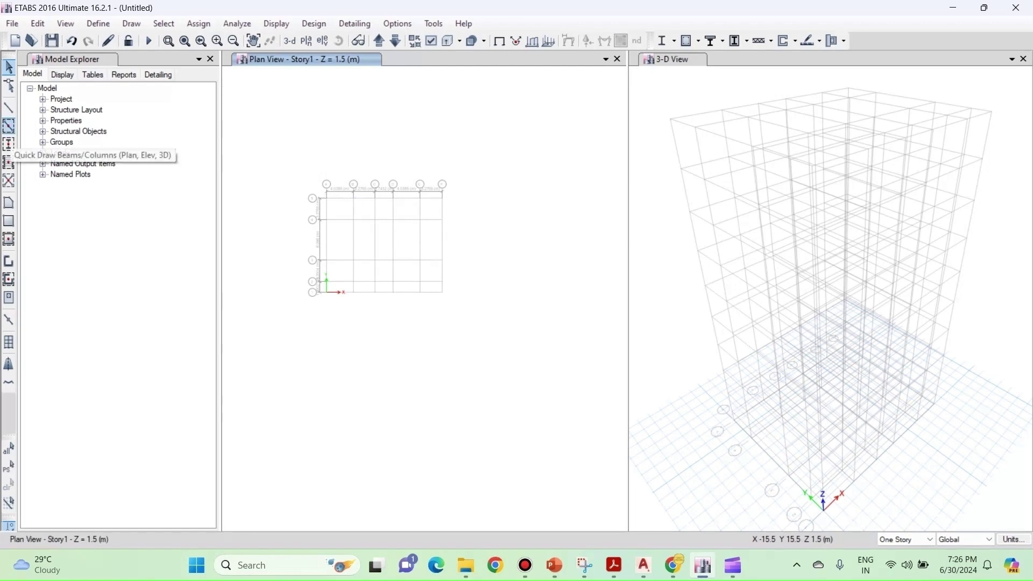
Start Quick Draw Beams/Columns on the Story1 plan with the B1 230X300 section property
{"action": "left_click", "coordinate": [9, 126]}
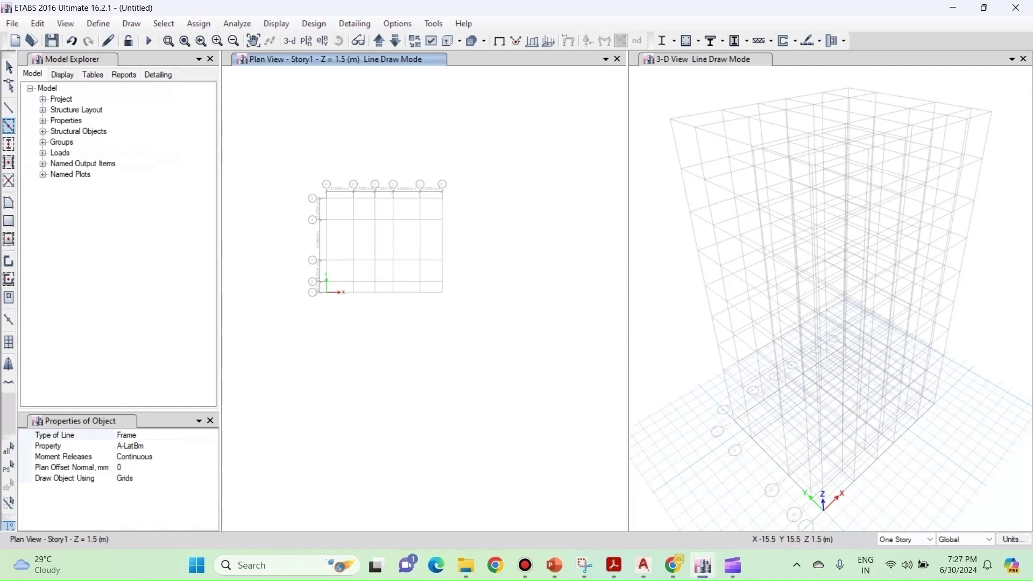
{"action": "left_click", "coordinate": [162, 446]}
{"action": "left_click", "coordinate": [212, 446]}
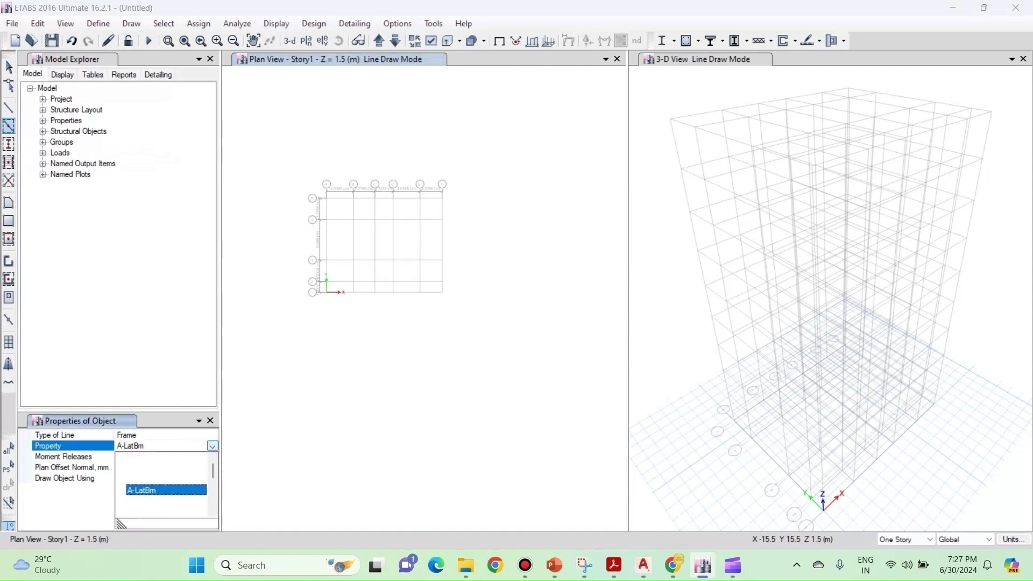
{"action": "left_click", "coordinate": [148, 511]}
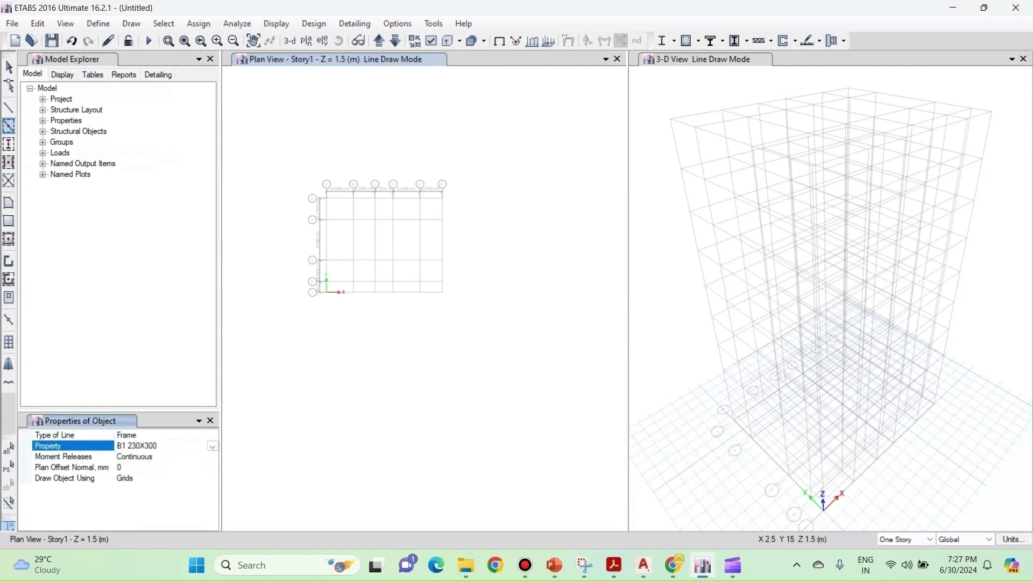
{"action": "scroll", "coordinate": [323, 207], "scroll_direction": "up", "scroll_amount": 3}
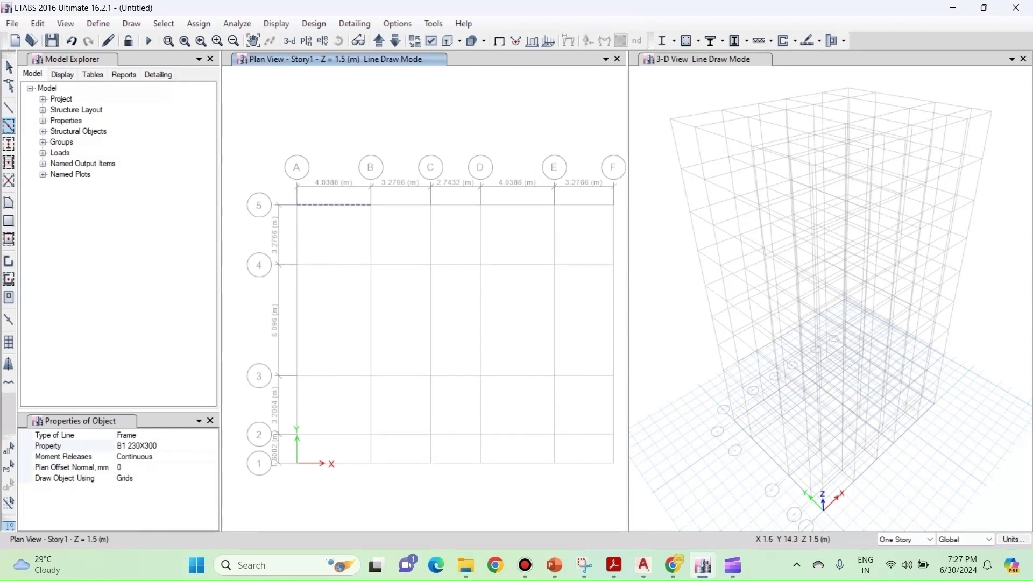
Quick-draw beams along grid 5 from grid A to grid E
{"action": "left_click", "coordinate": [326, 205]}
{"action": "left_click", "coordinate": [392, 204]}
{"action": "left_click", "coordinate": [517, 205]}
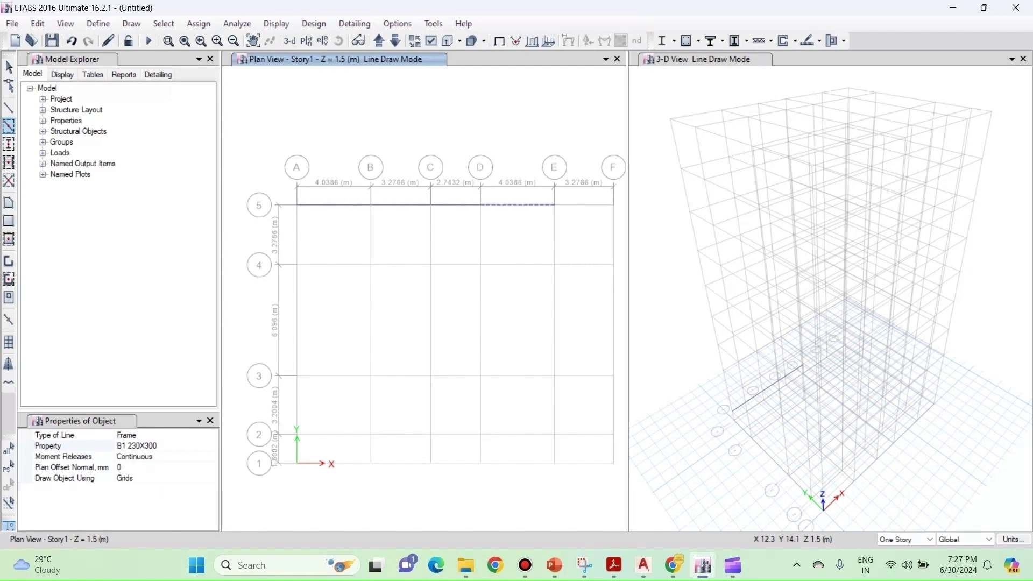
Quick-draw beams between grids 5 and 4 on lines A to D, and between grids 4 and 3 on lines A and B
{"action": "left_click", "coordinate": [482, 226]}
{"action": "left_click", "coordinate": [431, 231]}
{"action": "left_click", "coordinate": [371, 222]}
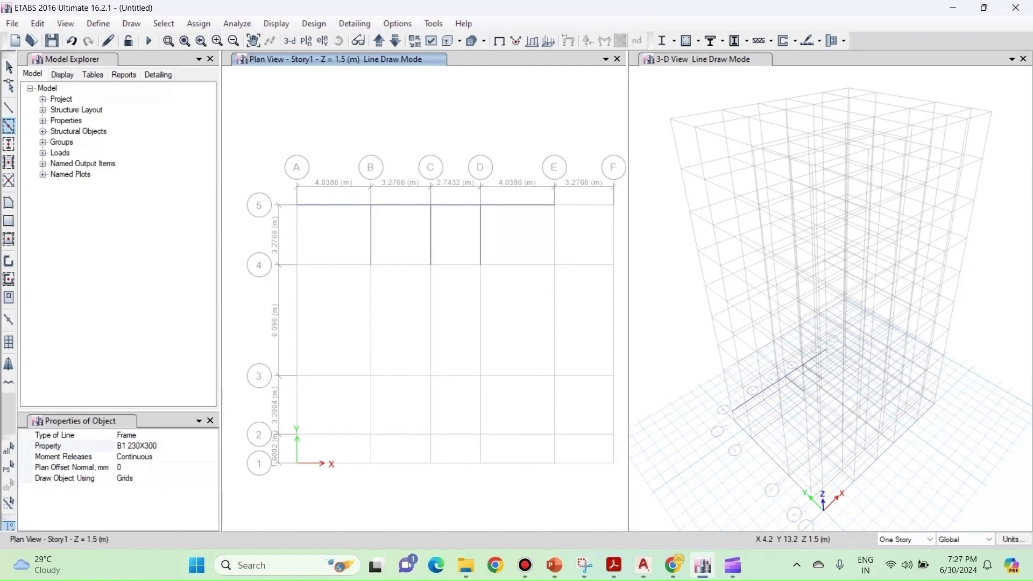
{"action": "left_click", "coordinate": [296, 231]}
{"action": "left_click", "coordinate": [297, 305]}
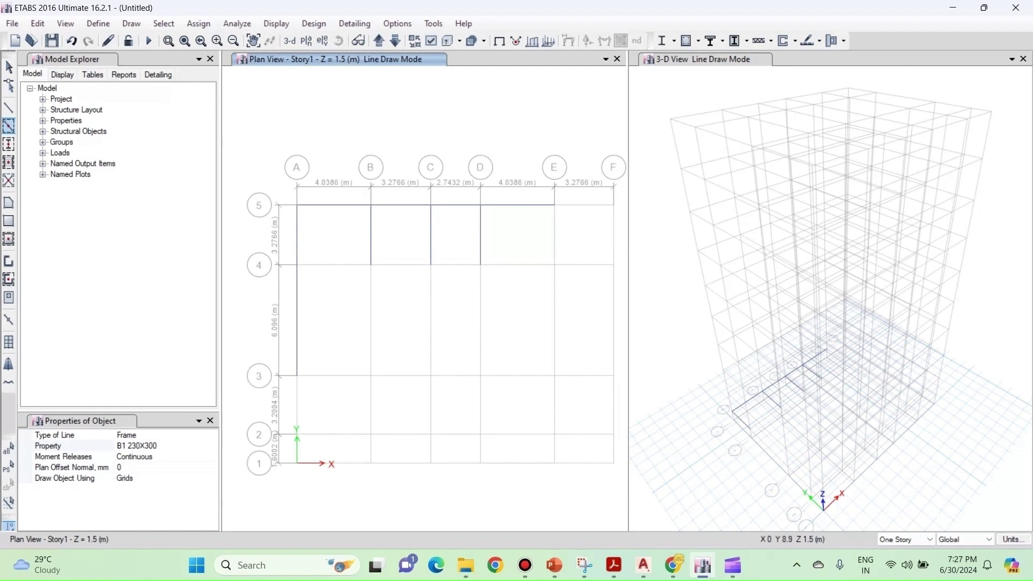
{"action": "left_click", "coordinate": [371, 293]}
{"action": "middle_click_drag", "start_coordinate": [372, 293], "coordinate": [353, 289]}
{"action": "key", "text": "Escape"}
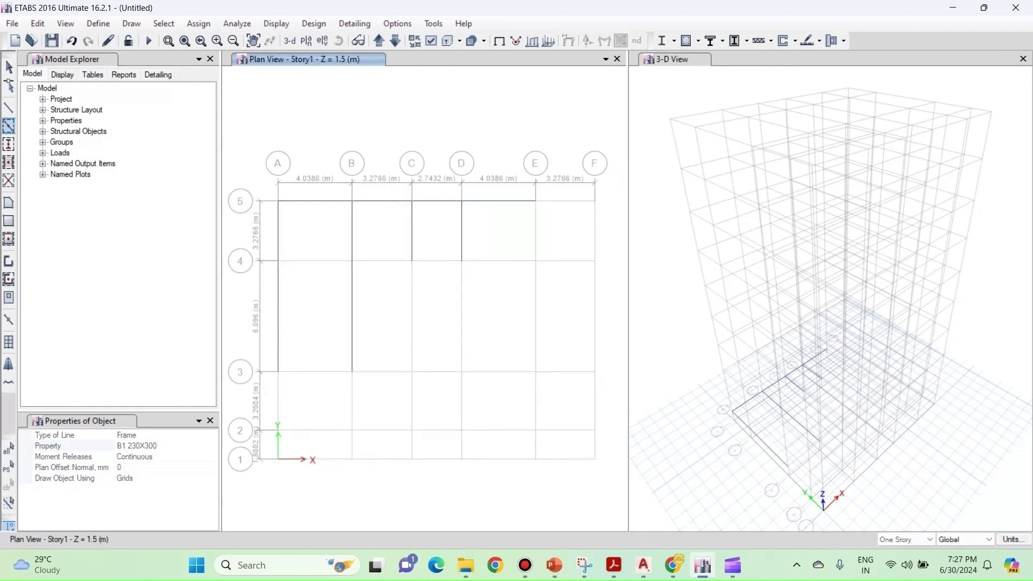
Select all the quick-drawn beams on the Story1 plan and delete them
{"action": "left_click_drag", "start_coordinate": [233, 139], "coordinate": [626, 446]}
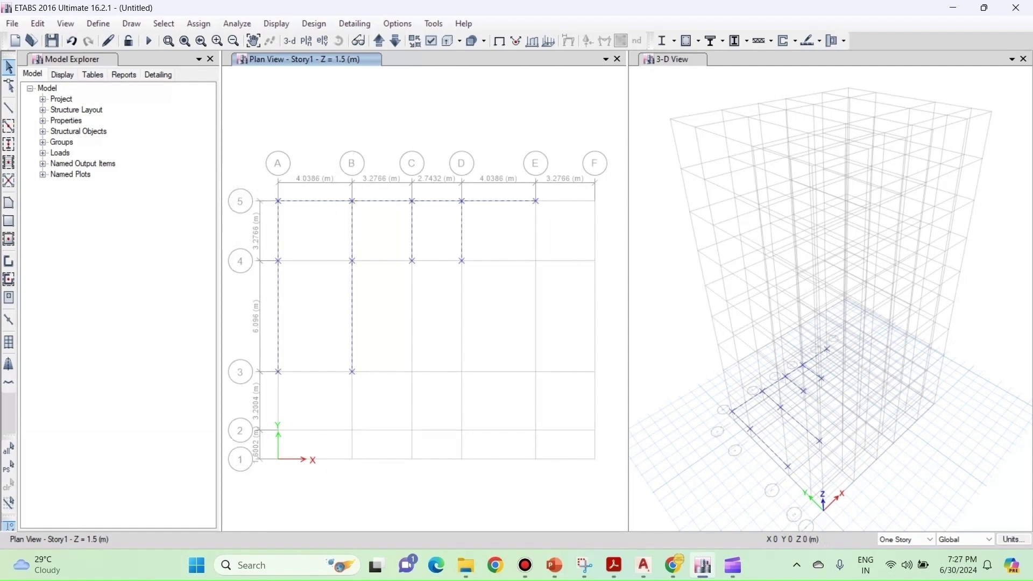
{"action": "key", "text": "Delete"}
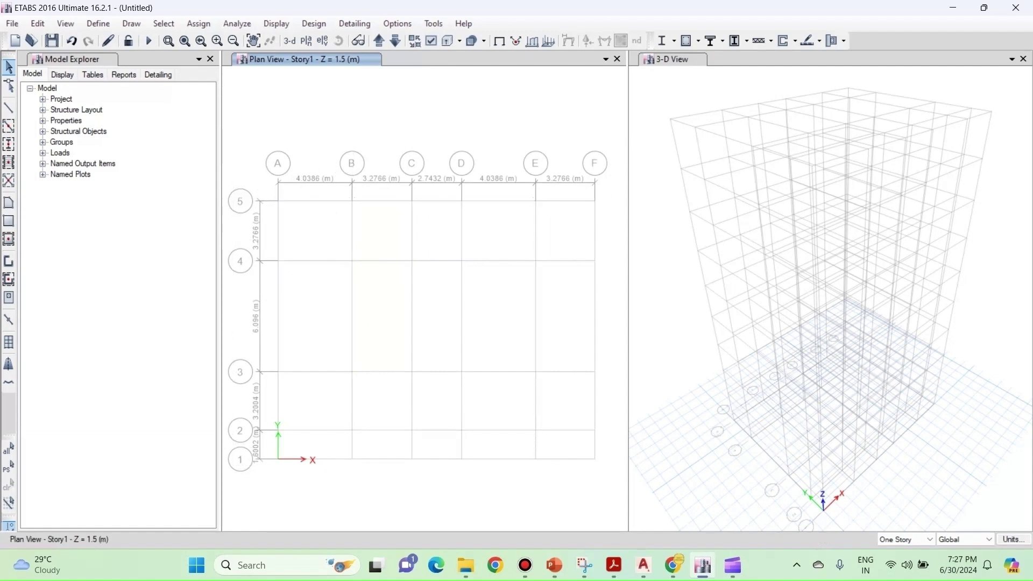
Quick-draw B1 230X300 beams on all grid lines between grids 5 and 3 from A to F on the Story1 plan
{"action": "left_click", "coordinate": [8, 125]}
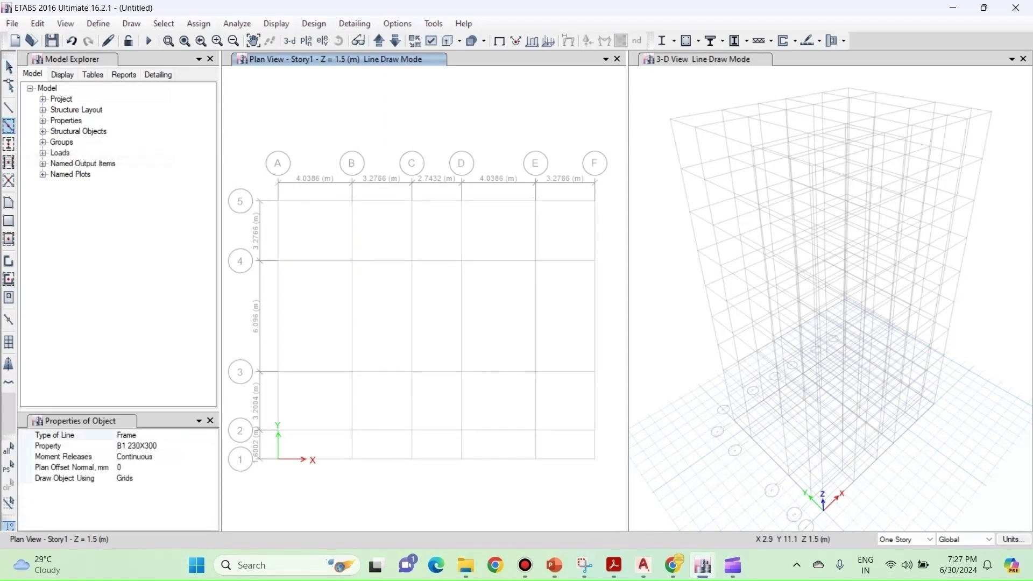
{"action": "middle_click_drag", "start_coordinate": [414, 344], "coordinate": [430, 321]}
{"action": "scroll", "coordinate": [339, 210], "scroll_direction": "down", "scroll_amount": 3}
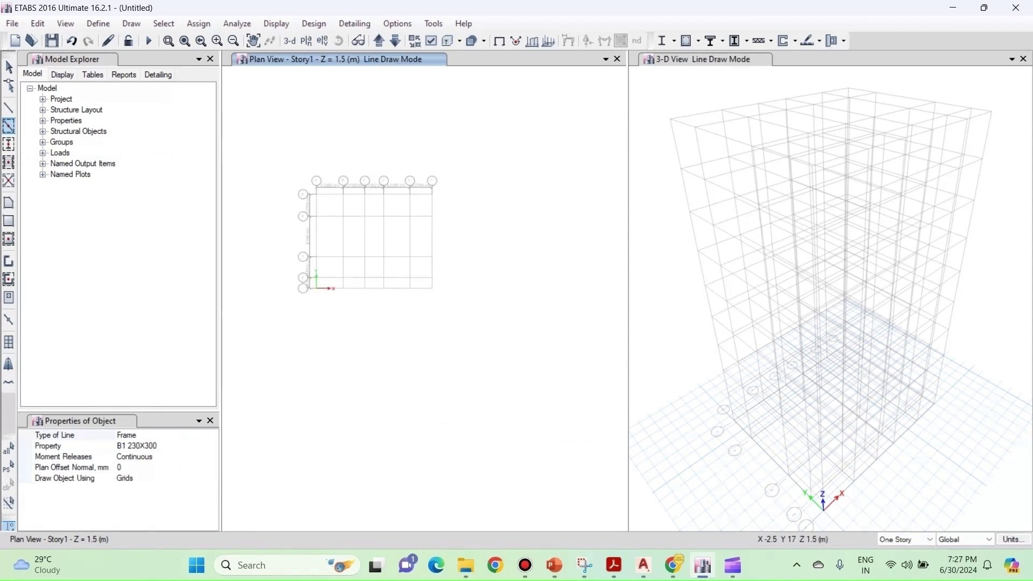
{"action": "scroll", "coordinate": [305, 175], "scroll_direction": "up", "scroll_amount": 3}
{"action": "scroll", "coordinate": [457, 333], "scroll_direction": "down", "scroll_amount": 5}
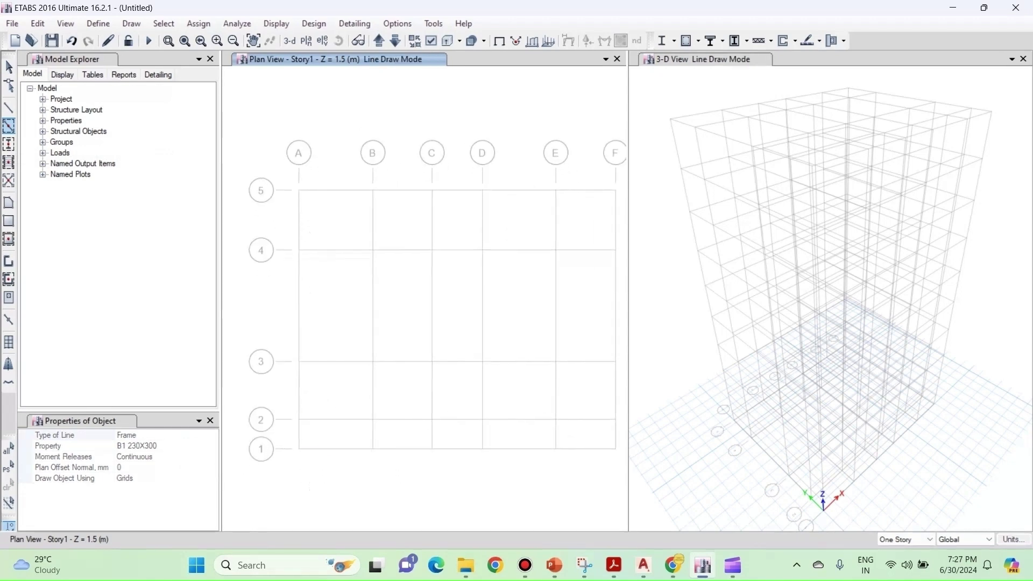
{"action": "key", "text": "Escape"}
{"action": "scroll", "coordinate": [311, 182], "scroll_direction": "up", "scroll_amount": 4}
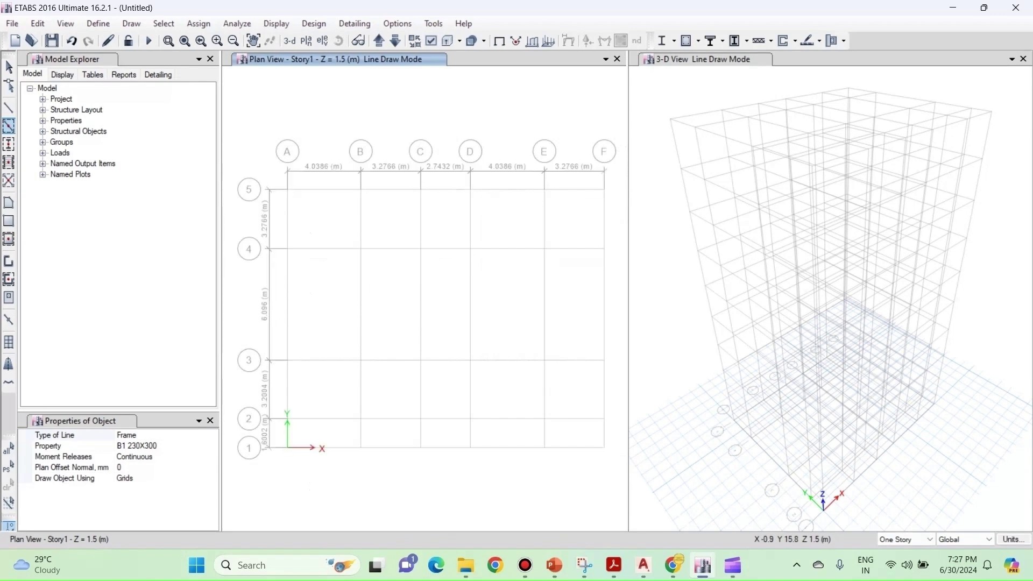
{"action": "mouse_move", "coordinate": [270, 158]}
{"action": "left_mouse_down"}
{"action": "mouse_move", "coordinate": [414, 324]}
{"action": "mouse_move", "coordinate": [537, 386]}
{"action": "mouse_move", "coordinate": [618, 398]}
{"action": "mouse_move", "coordinate": [619, 374]}
{"action": "left_mouse_up"}
{"action": "middle_click_drag", "start_coordinate": [321, 433], "coordinate": [359, 363]}
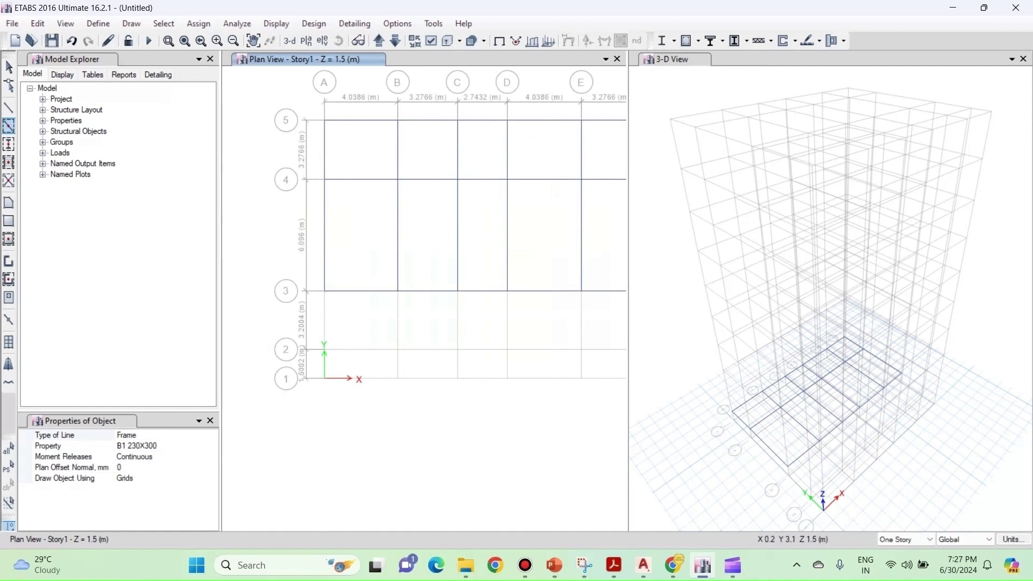
Quick-draw the perimeter beams on grids A and F between grids 3 and 1, and along grid 1 from A to F
{"action": "left_click_drag", "start_coordinate": [323, 321], "coordinate": [337, 340]}
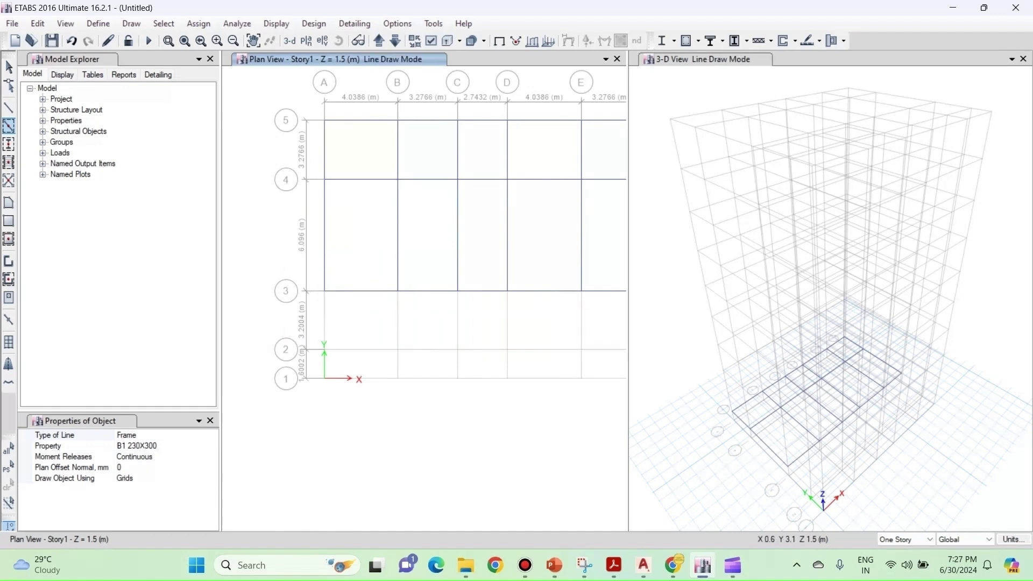
{"action": "left_click", "coordinate": [324, 320]}
{"action": "left_click", "coordinate": [324, 366]}
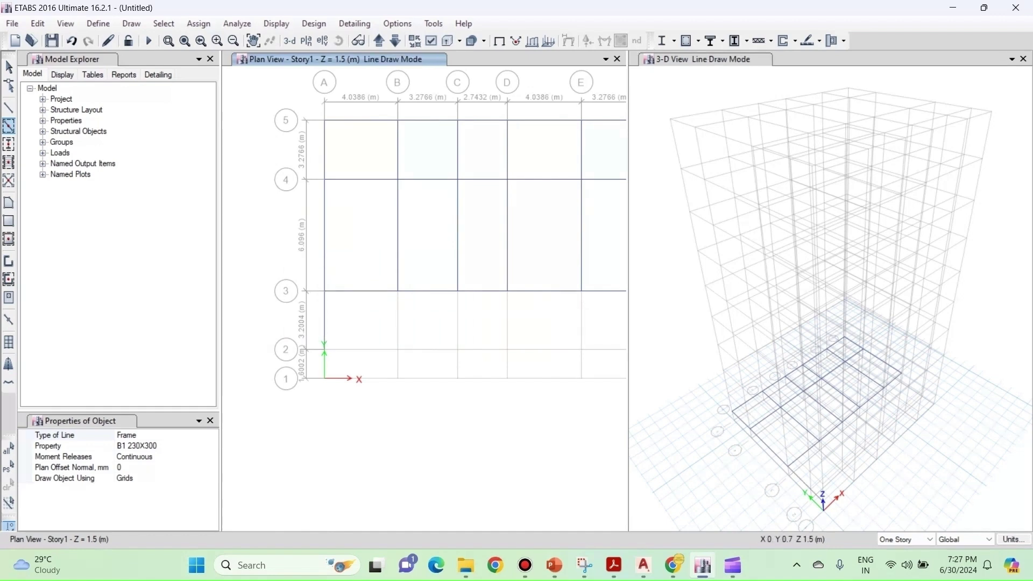
{"action": "key", "text": "Escape"}
{"action": "left_click_drag", "start_coordinate": [294, 366], "coordinate": [623, 400]}
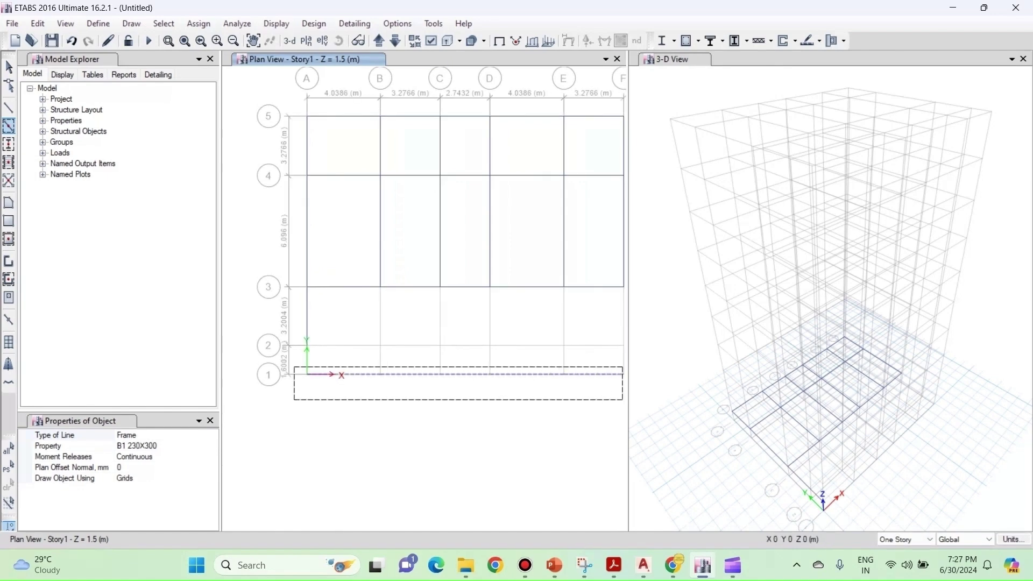
{"action": "middle_click_drag", "start_coordinate": [609, 318], "coordinate": [491, 334]}
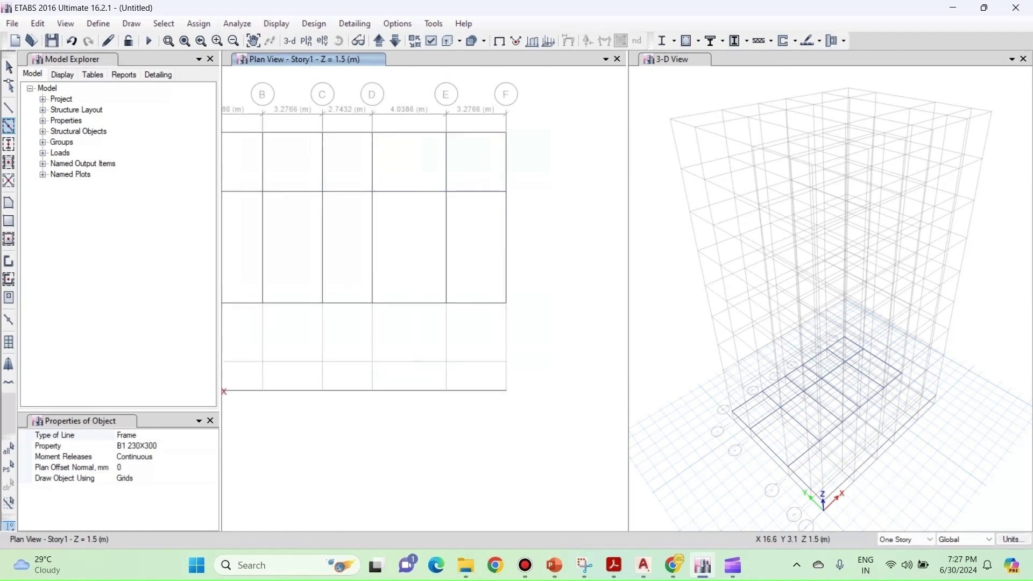
{"action": "left_click_drag", "start_coordinate": [492, 312], "coordinate": [533, 415]}
{"action": "middle_click_drag", "start_coordinate": [468, 344], "coordinate": [602, 297]}
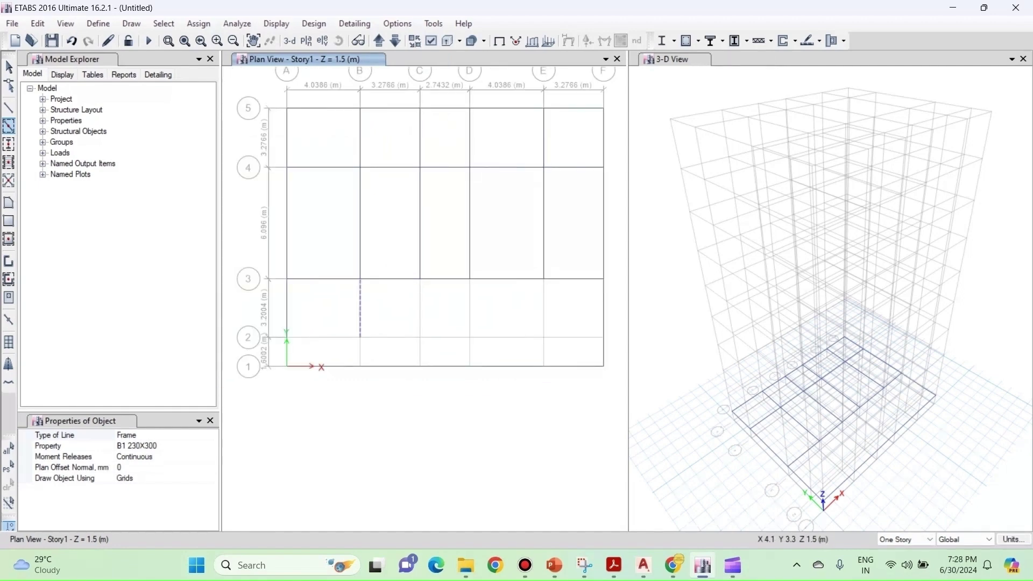
Quick-draw beams on grids B, C, D and E between grids 3 and 1, and on grid 2 between C and D
{"action": "left_click", "coordinate": [361, 306]}
{"action": "left_click", "coordinate": [361, 352]}
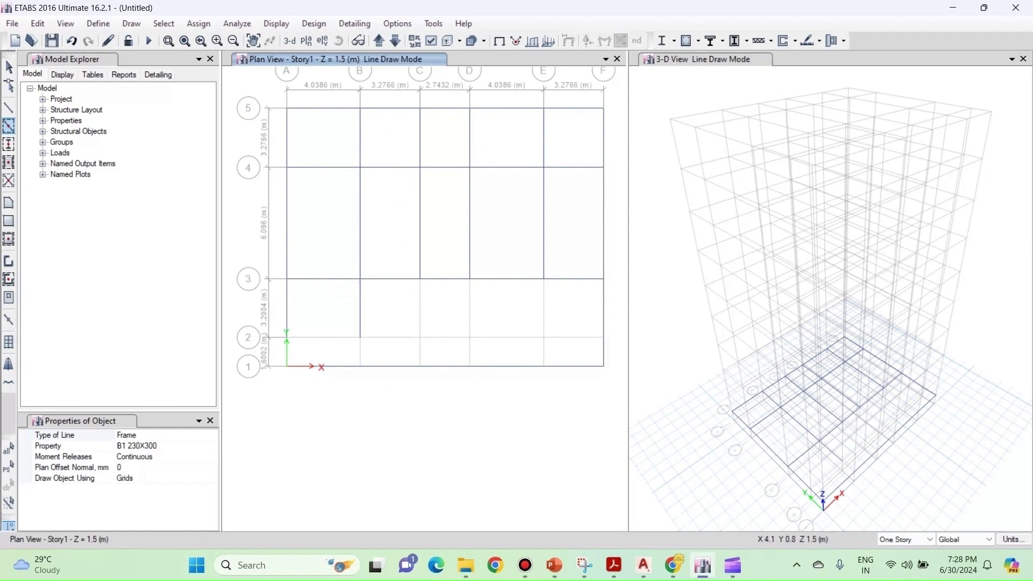
{"action": "left_click", "coordinate": [419, 308]}
{"action": "left_click", "coordinate": [419, 353]}
{"action": "left_click", "coordinate": [470, 308]}
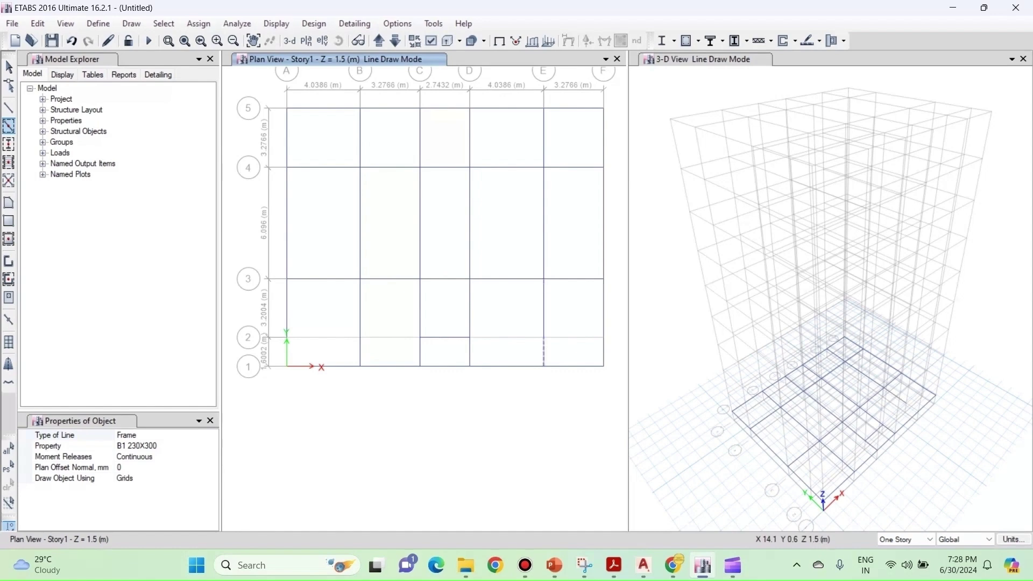
{"action": "middle_click_drag", "start_coordinate": [451, 428], "coordinate": [438, 466]}
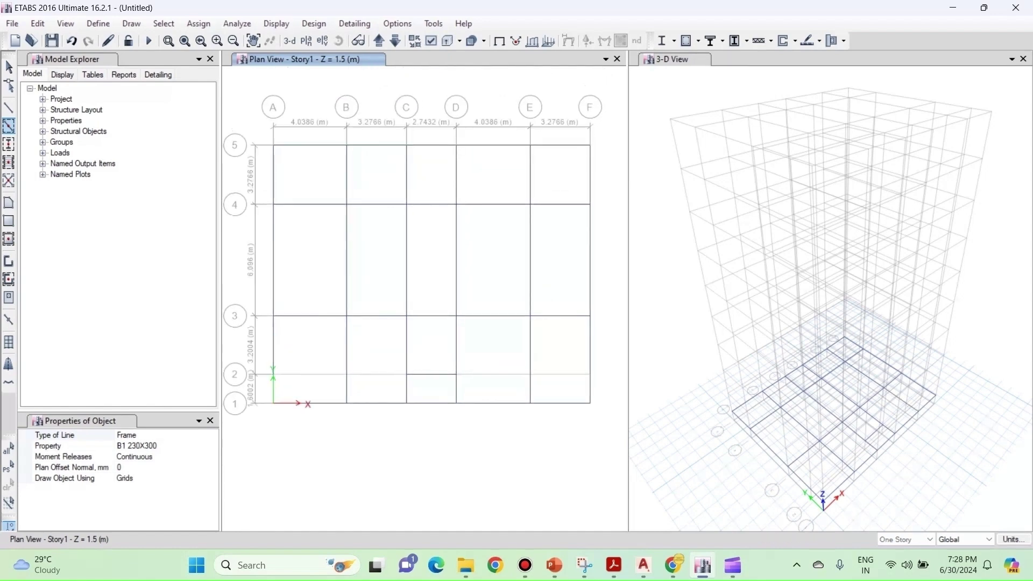
{"action": "key", "text": "Escape"}
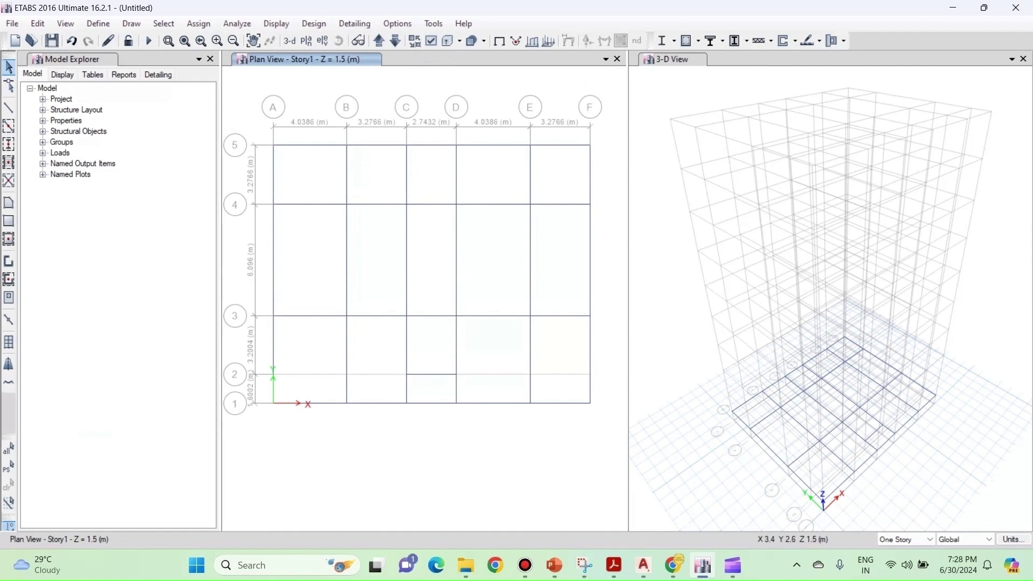
Examine the split beam on grid B and mark lines A, B, E and F between grids 3 and 1 on the Column Layout drawing
{"action": "left_click", "coordinate": [346, 355]}
{"action": "left_click", "coordinate": [347, 387]}
{"action": "middle_click_drag", "start_coordinate": [362, 383], "coordinate": [370, 370]}
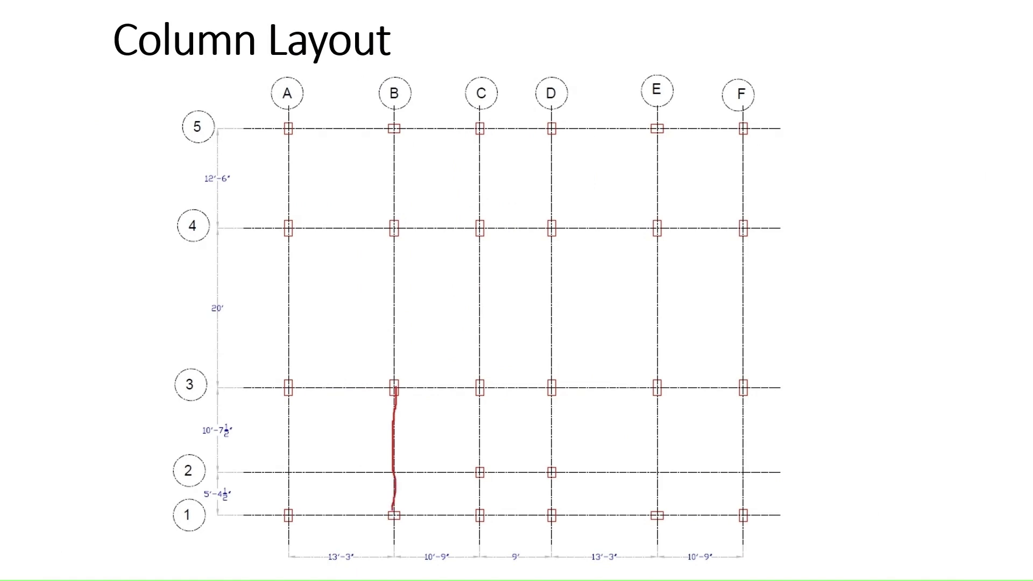
{"action": "left_click_drag", "start_coordinate": [392, 420], "coordinate": [398, 504]}
{"action": "left_click_drag", "start_coordinate": [278, 472], "coordinate": [444, 473]}
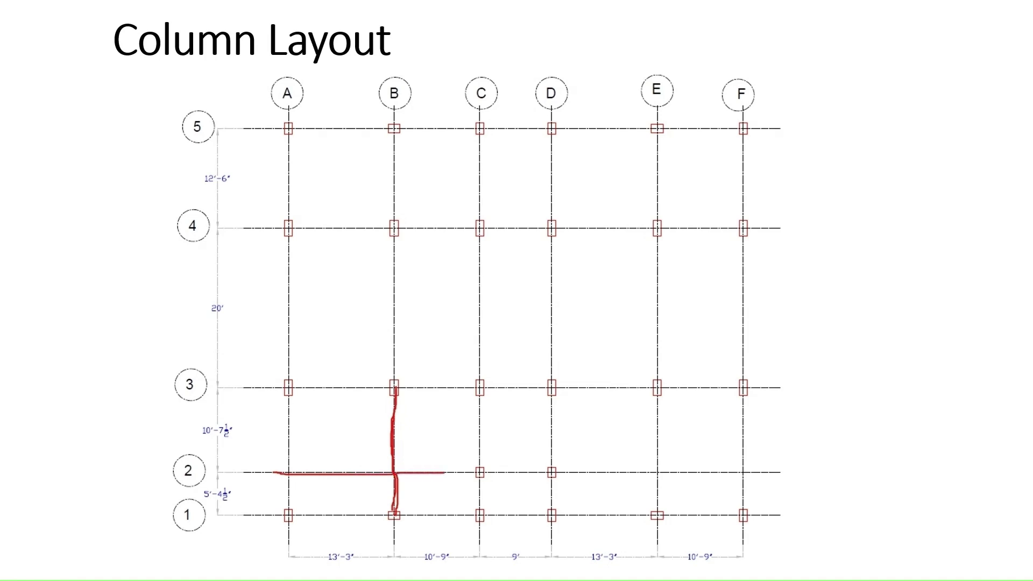
{"action": "left_click_drag", "start_coordinate": [400, 432], "coordinate": [434, 422]}
{"action": "left_click_drag", "start_coordinate": [407, 487], "coordinate": [461, 455]}
{"action": "left_click_drag", "start_coordinate": [394, 396], "coordinate": [390, 447]}
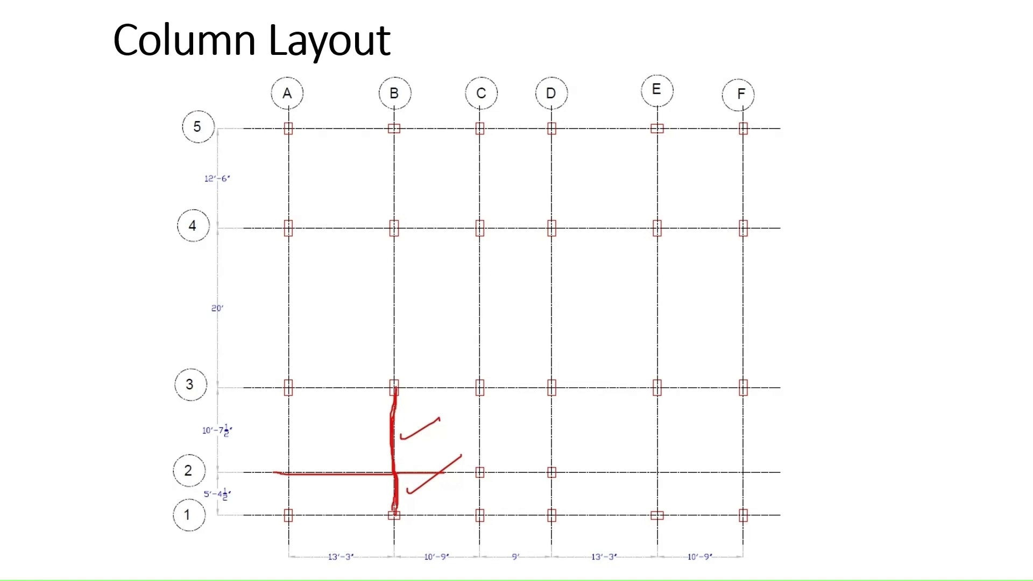
{"action": "left_click_drag", "start_coordinate": [287, 384], "coordinate": [291, 519]}
{"action": "left_click_drag", "start_coordinate": [746, 392], "coordinate": [737, 510]}
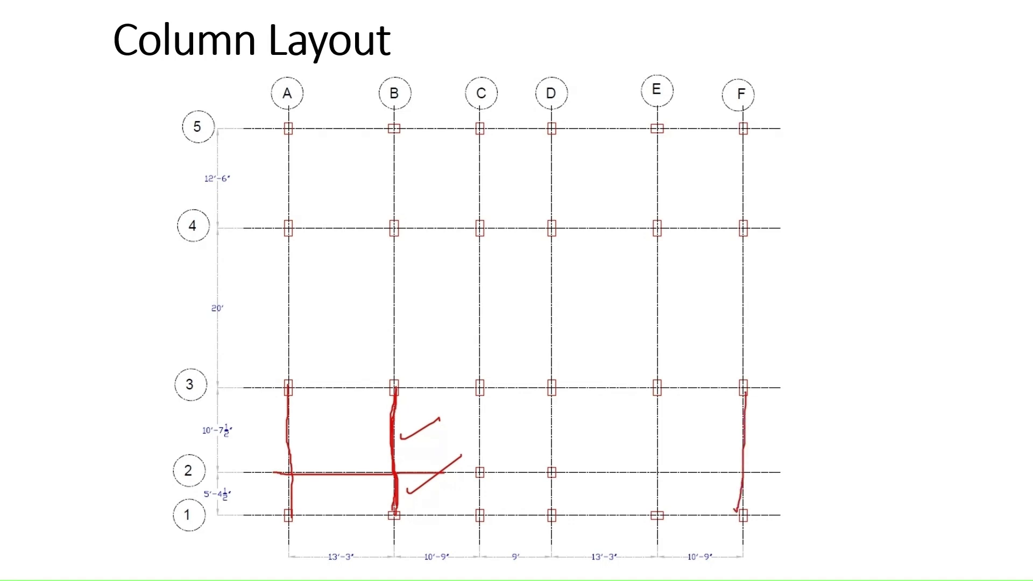
{"action": "left_click_drag", "start_coordinate": [658, 391], "coordinate": [657, 506]}
{"action": "key", "text": "alt+Tab"}
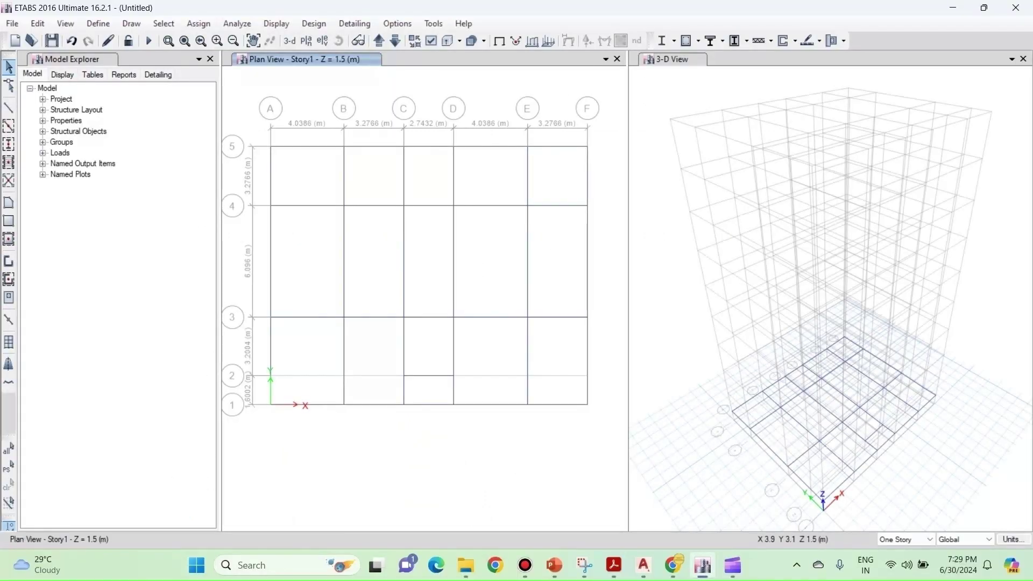
Join the two beam segments between grids 3 and 1 into one frame on each of lines A, B, E and F
{"action": "left_click", "coordinate": [344, 347]}
{"action": "left_click", "coordinate": [272, 355]}
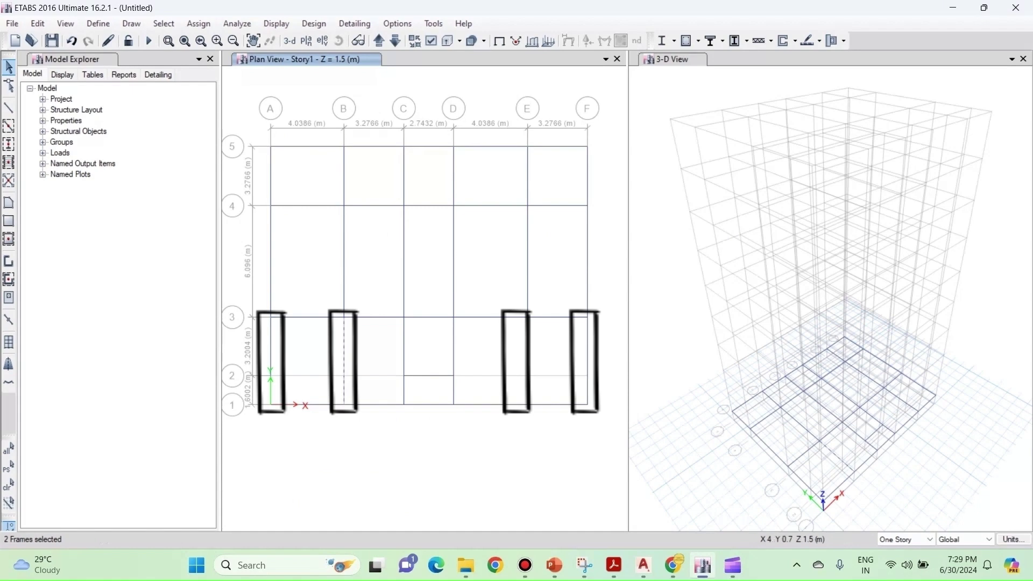
{"action": "left_click", "coordinate": [271, 357]}
{"action": "left_click", "coordinate": [270, 385]}
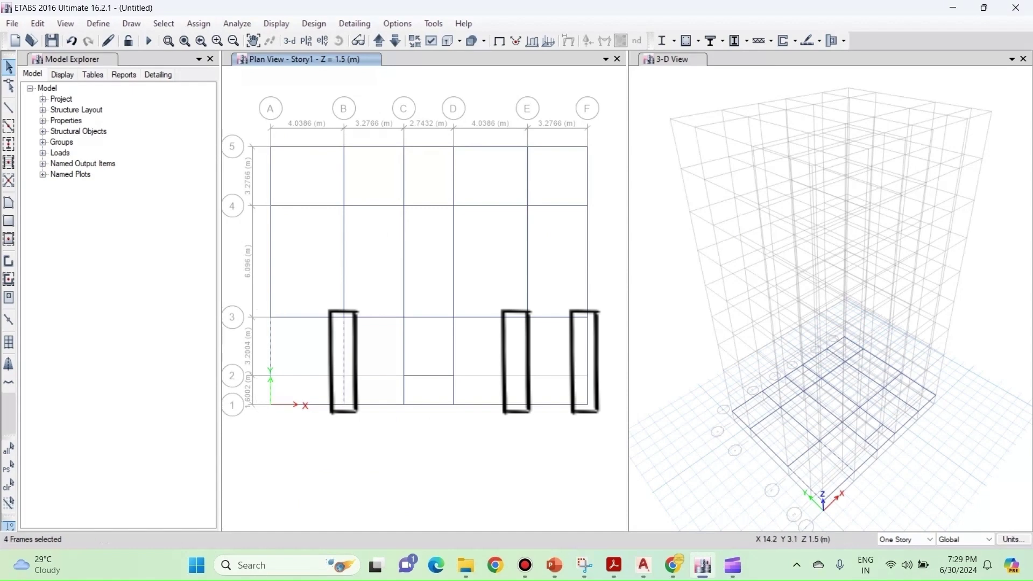
{"action": "left_click", "coordinate": [586, 389]}
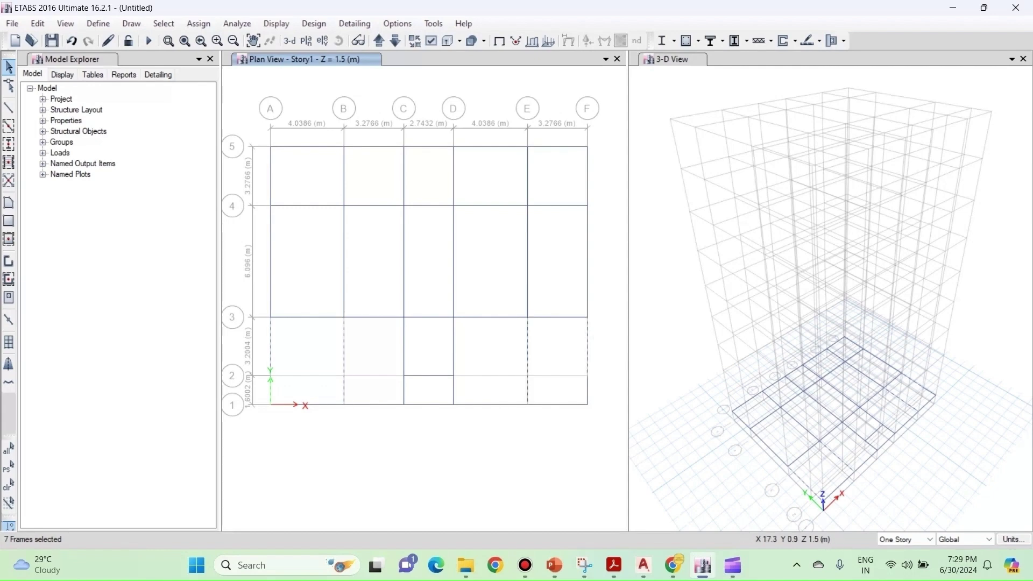
{"action": "left_click", "coordinate": [588, 387]}
{"action": "left_click", "coordinate": [36, 24]}
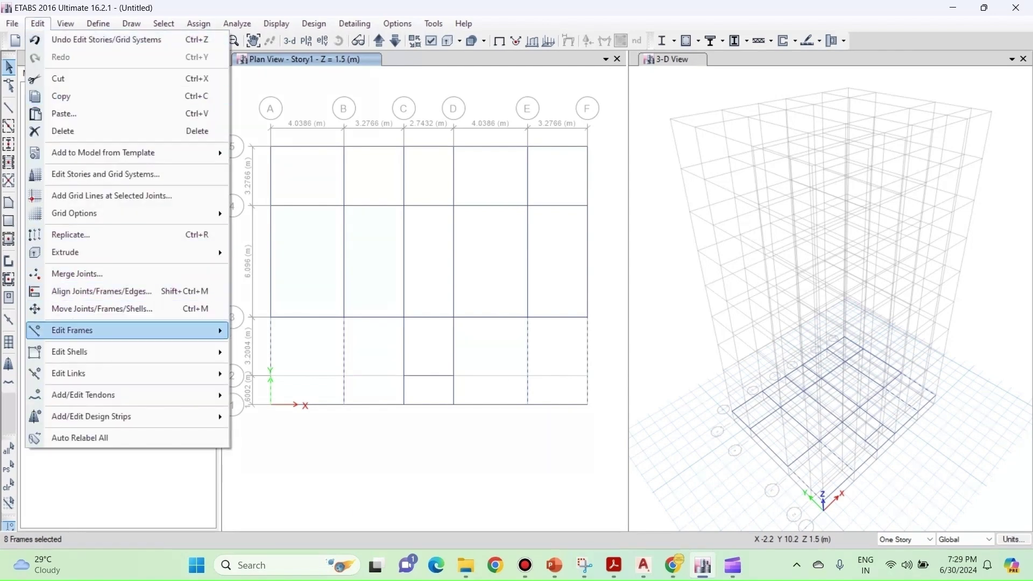
{"action": "mouse_move", "coordinate": [80, 331]}
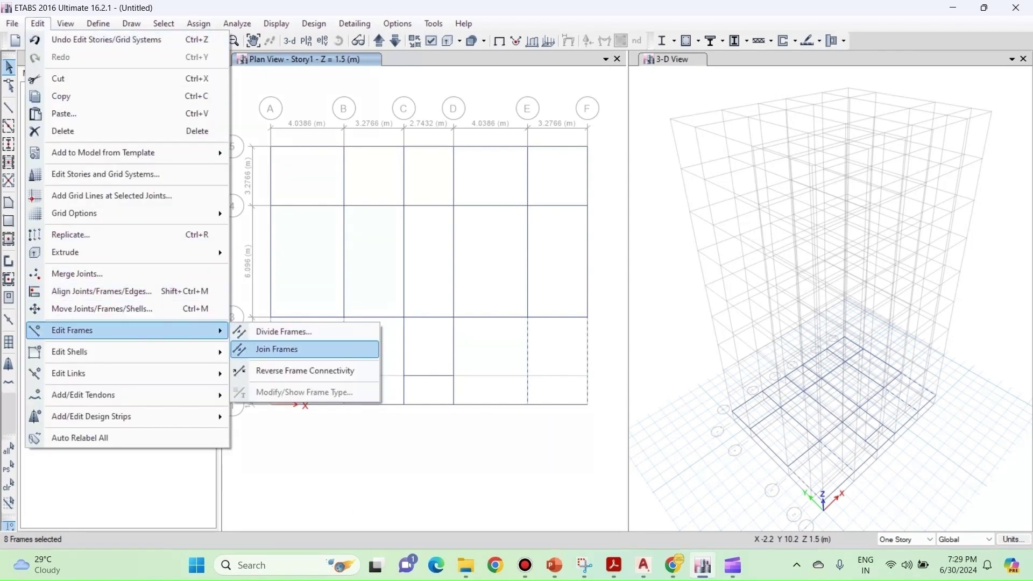
{"action": "left_click", "coordinate": [276, 349]}
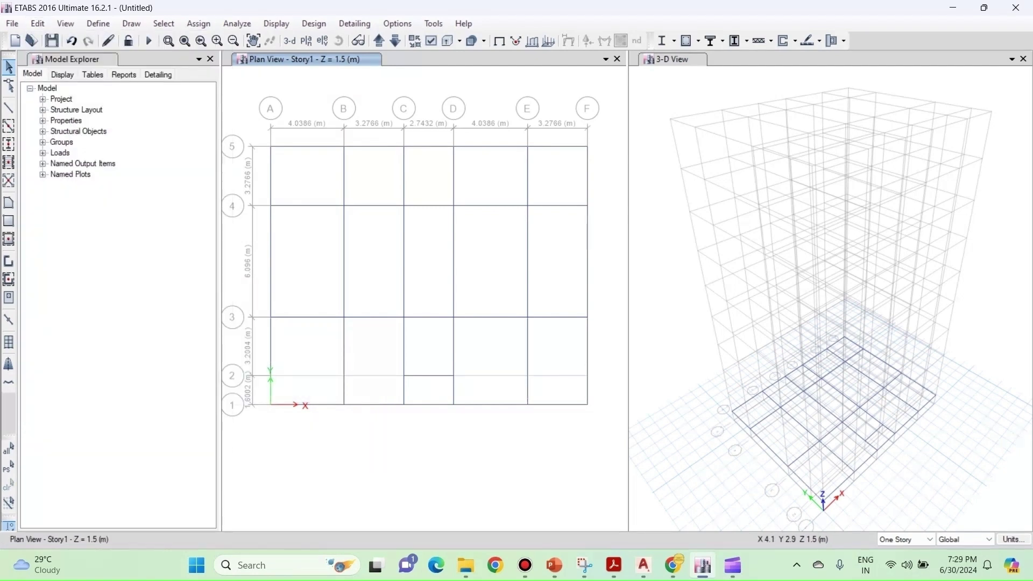
{"action": "left_click", "coordinate": [345, 351]}
{"action": "left_click", "coordinate": [8, 484]}
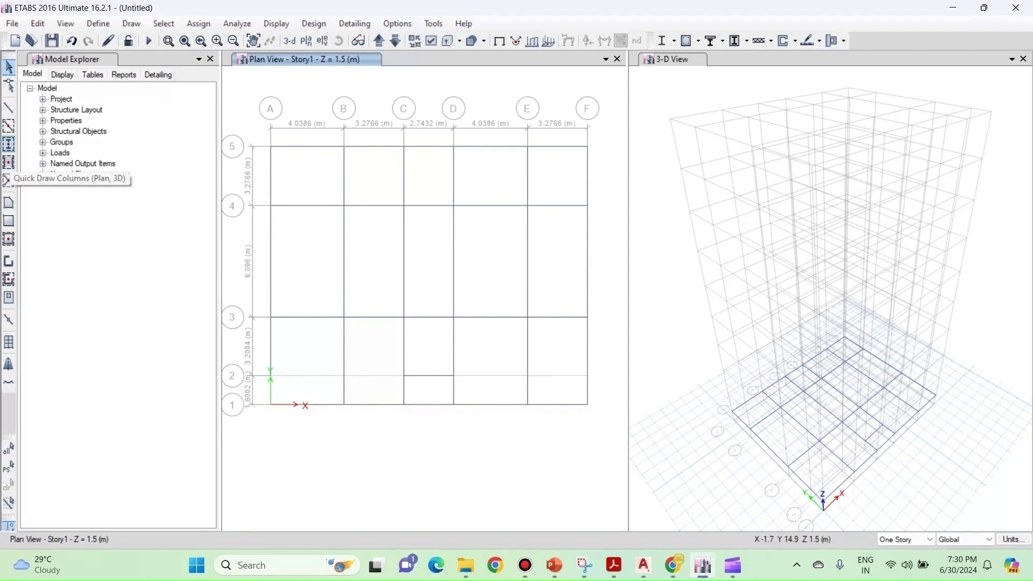
Start Quick Draw Columns with the C1 300X375 section and place a column at the intersection of grids A and 5
{"action": "left_click", "coordinate": [9, 144]}
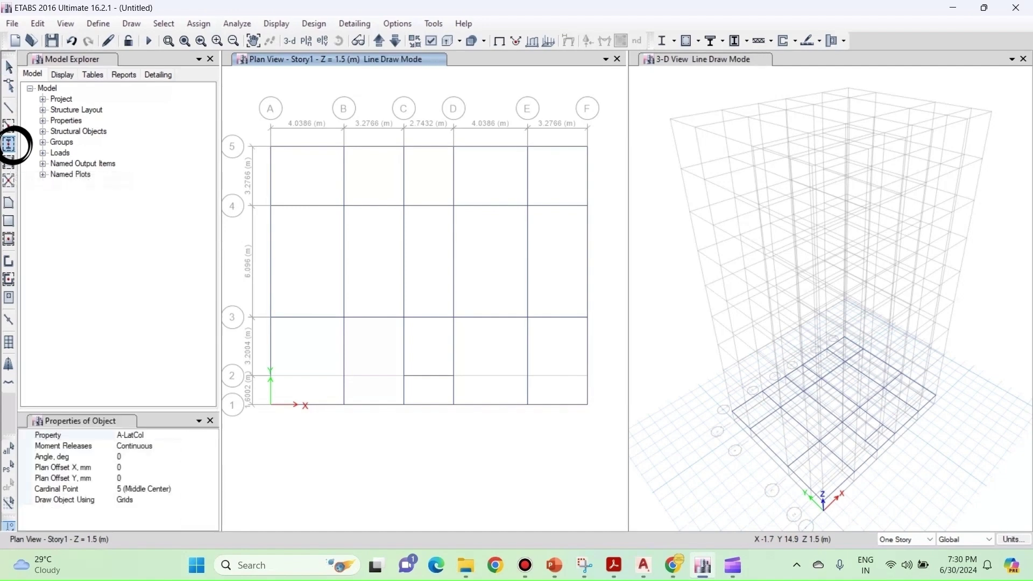
{"action": "left_click", "coordinate": [162, 435]}
{"action": "left_click", "coordinate": [212, 435]}
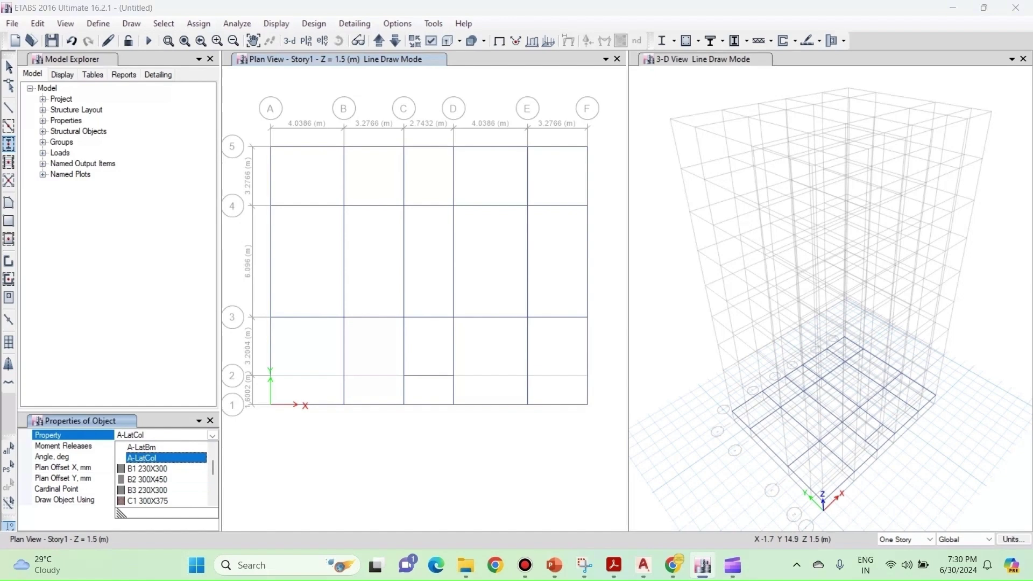
{"action": "left_click", "coordinate": [147, 500]}
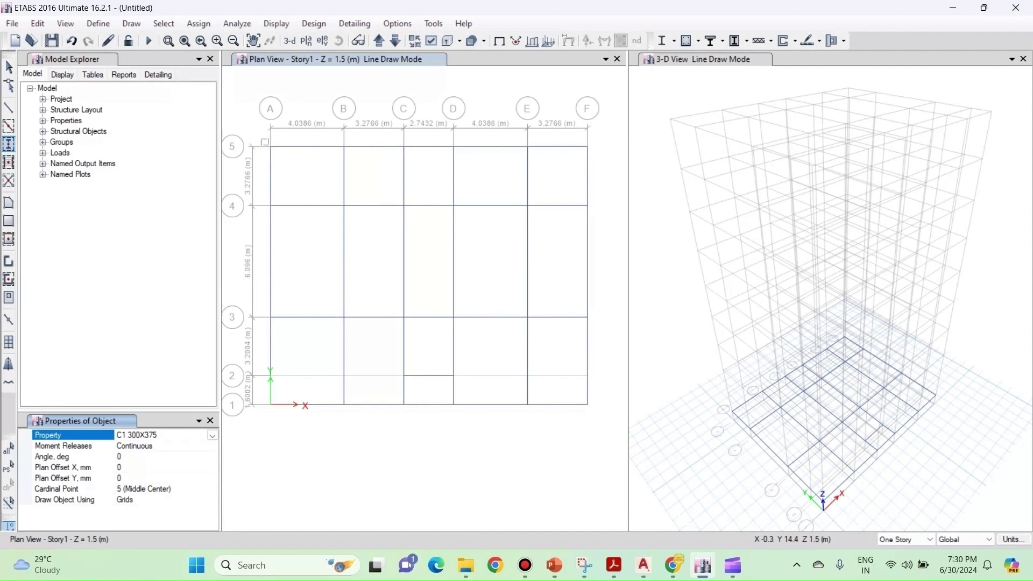
{"action": "left_click", "coordinate": [270, 146]}
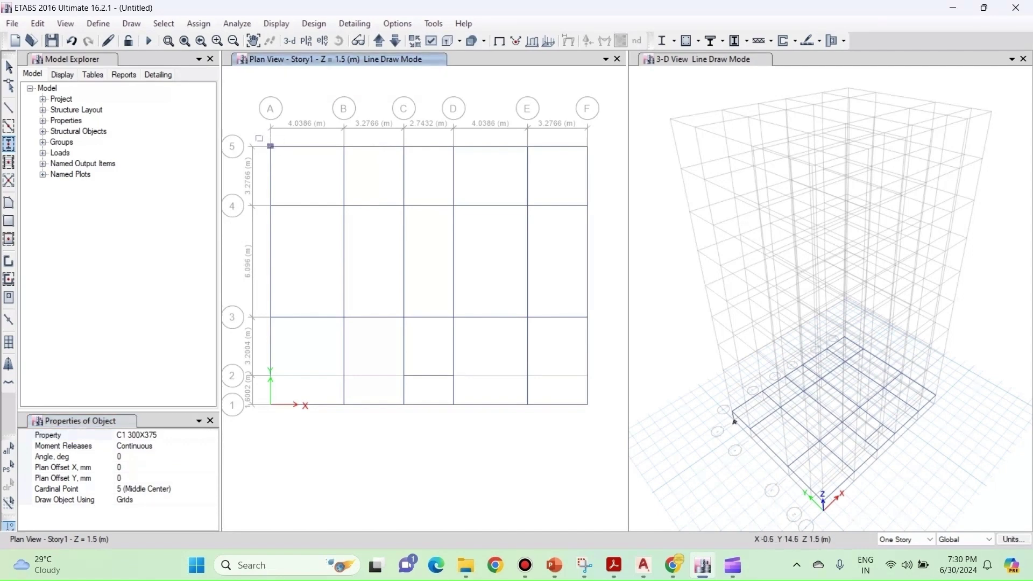
Place a C1 300X375 column at the intersection of grids F and 5
{"action": "scroll", "coordinate": [263, 138], "scroll_direction": "up", "scroll_amount": 3}
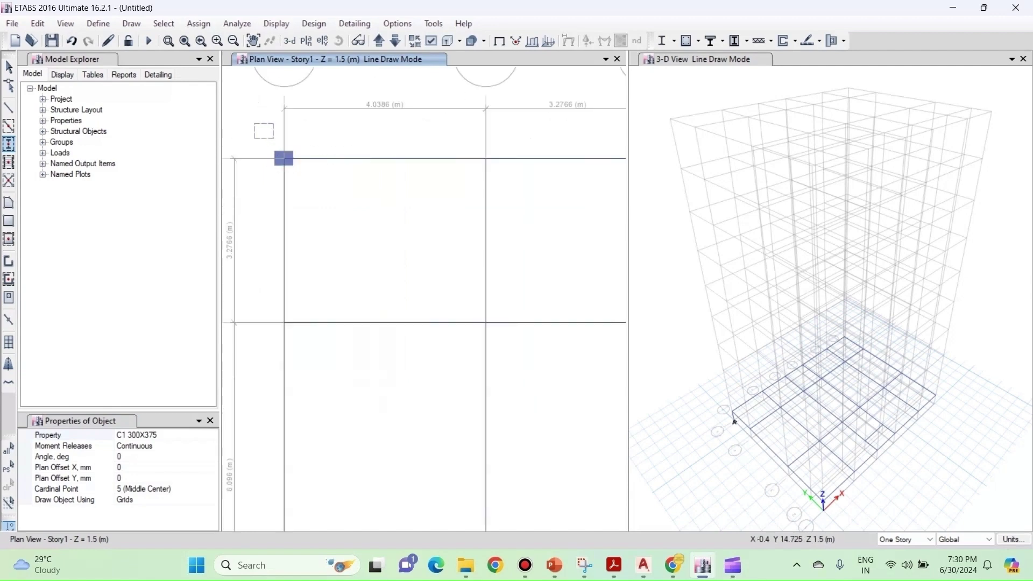
{"action": "scroll", "coordinate": [317, 188], "scroll_direction": "down", "scroll_amount": 3}
{"action": "scroll", "coordinate": [452, 173], "scroll_direction": "up", "scroll_amount": 3}
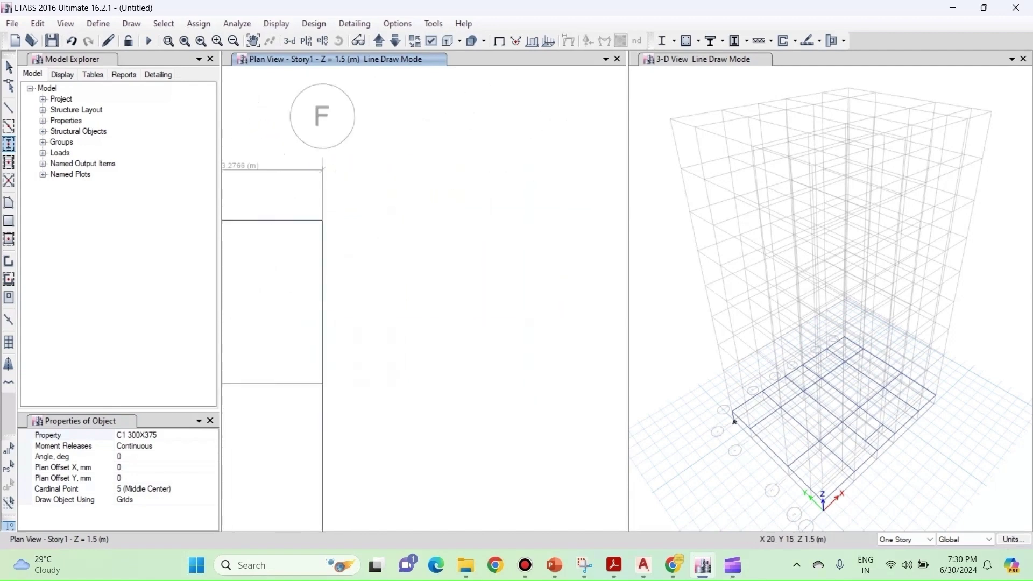
{"action": "scroll", "coordinate": [363, 185], "scroll_direction": "down", "scroll_amount": 2}
{"action": "left_click", "coordinate": [362, 201]}
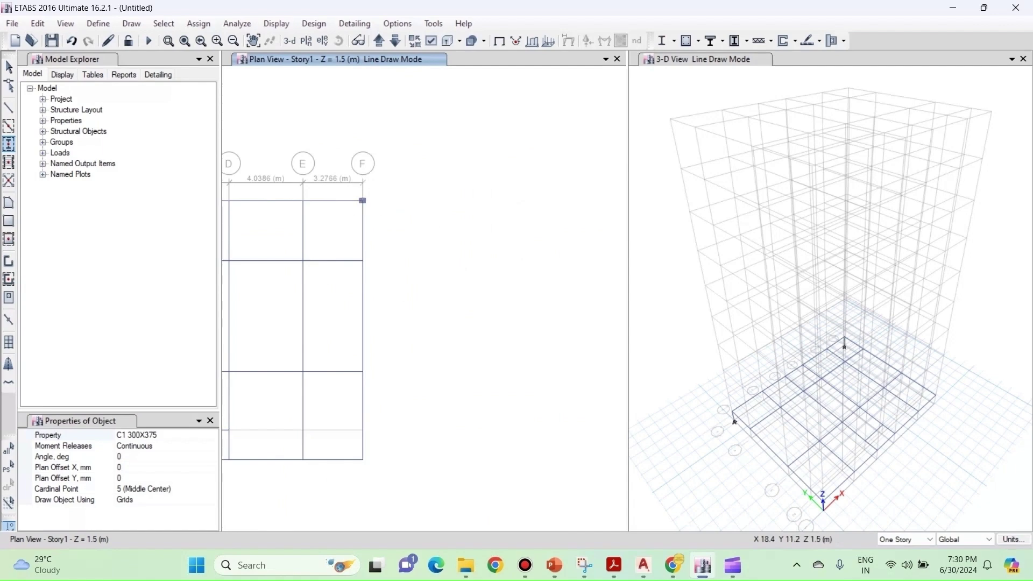
Place a C1 300X375 column at the intersection of grids A and 1
{"action": "scroll", "coordinate": [386, 284], "scroll_direction": "down", "scroll_amount": 3}
{"action": "scroll", "coordinate": [294, 320], "scroll_direction": "down", "scroll_amount": 3}
{"action": "middle_click_drag", "start_coordinate": [248, 331], "coordinate": [328, 308]}
{"action": "scroll", "coordinate": [328, 309], "scroll_direction": "up", "scroll_amount": 6}
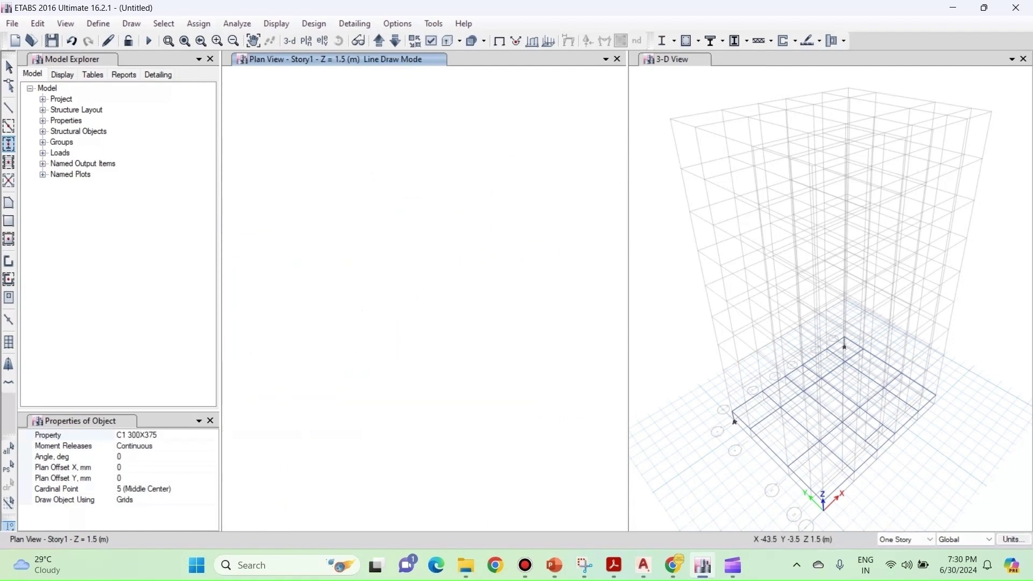
{"action": "middle_click_drag", "start_coordinate": [580, 298], "coordinate": [283, 404]}
{"action": "scroll", "coordinate": [282, 404], "scroll_direction": "up", "scroll_amount": 3}
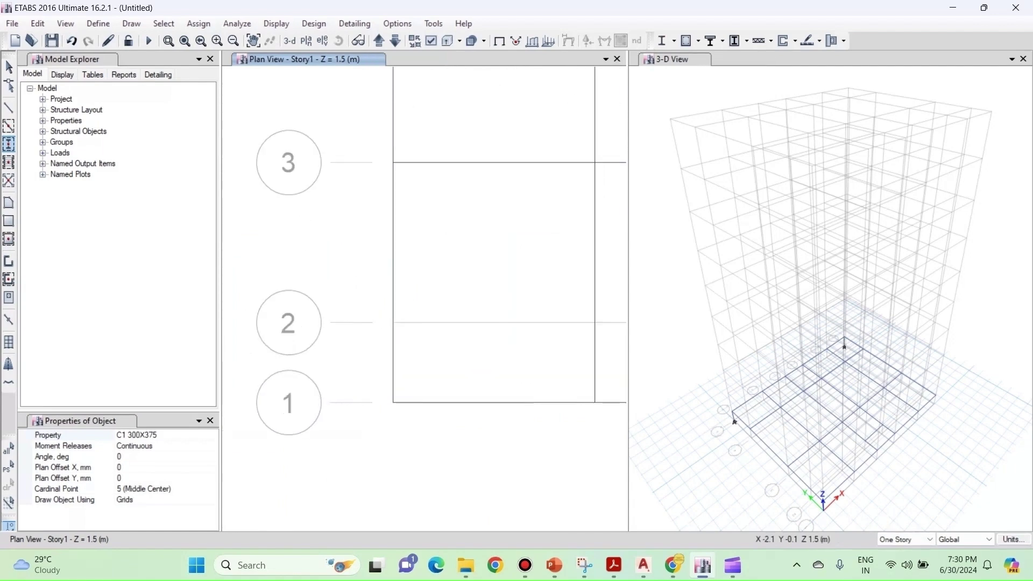
{"action": "left_click", "coordinate": [392, 402]}
{"action": "key", "text": "Escape"}
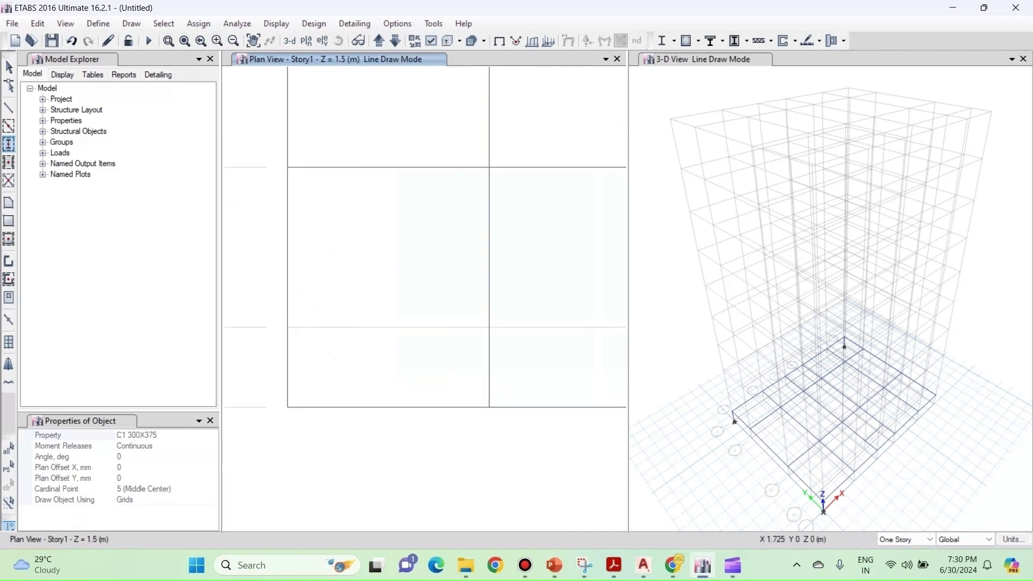
Place a C1 300X375 column at the intersection of grids F and 1
{"action": "middle_click_drag", "start_coordinate": [373, 408], "coordinate": [237, 433]}
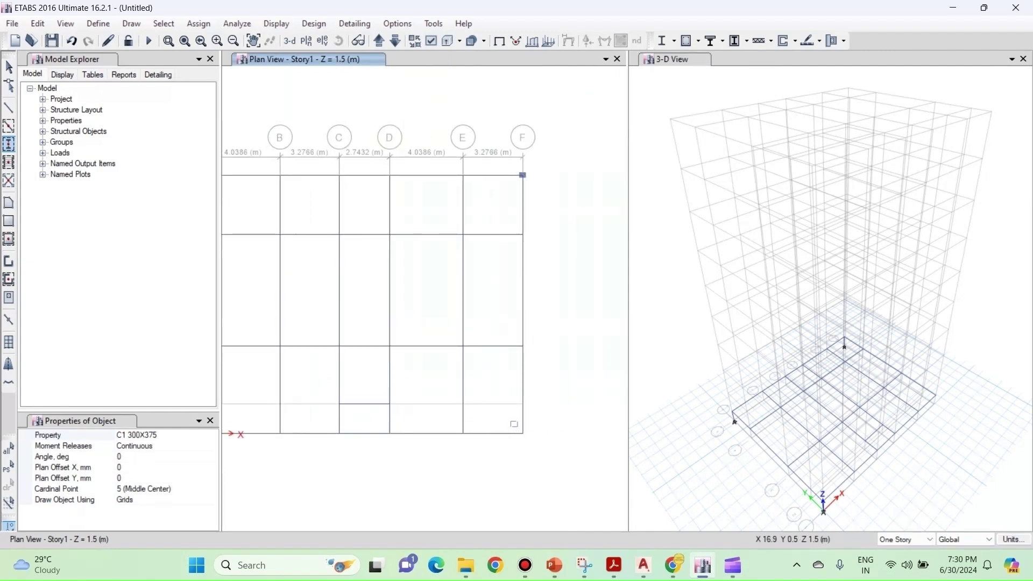
{"action": "left_click", "coordinate": [523, 433]}
{"action": "mouse_move", "coordinate": [416, 446]}
{"action": "middle_mouse_down"}
{"action": "mouse_move", "coordinate": [506, 442]}
{"action": "mouse_move", "coordinate": [488, 438]}
{"action": "middle_mouse_up"}
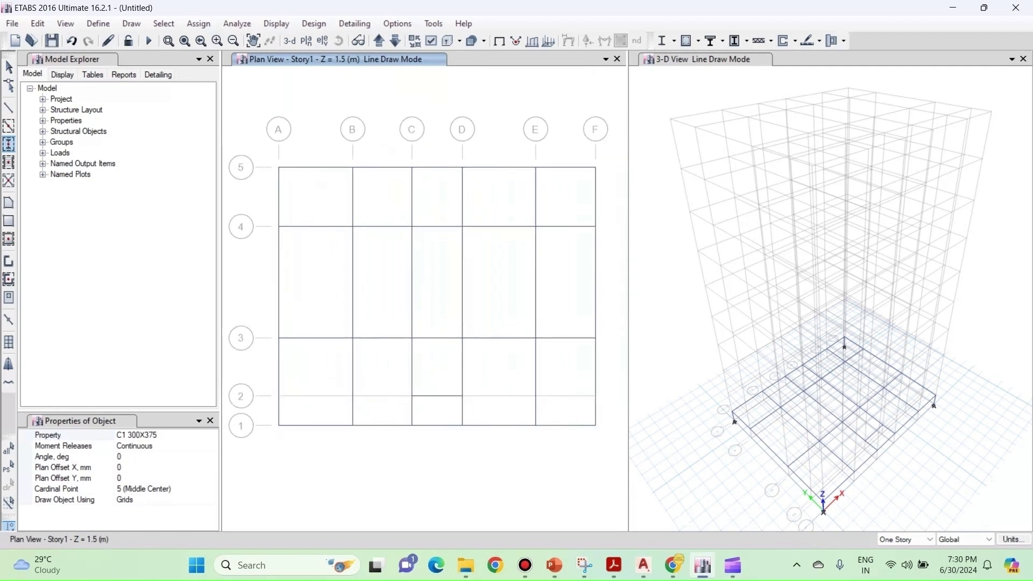
{"action": "key", "text": "Escape"}
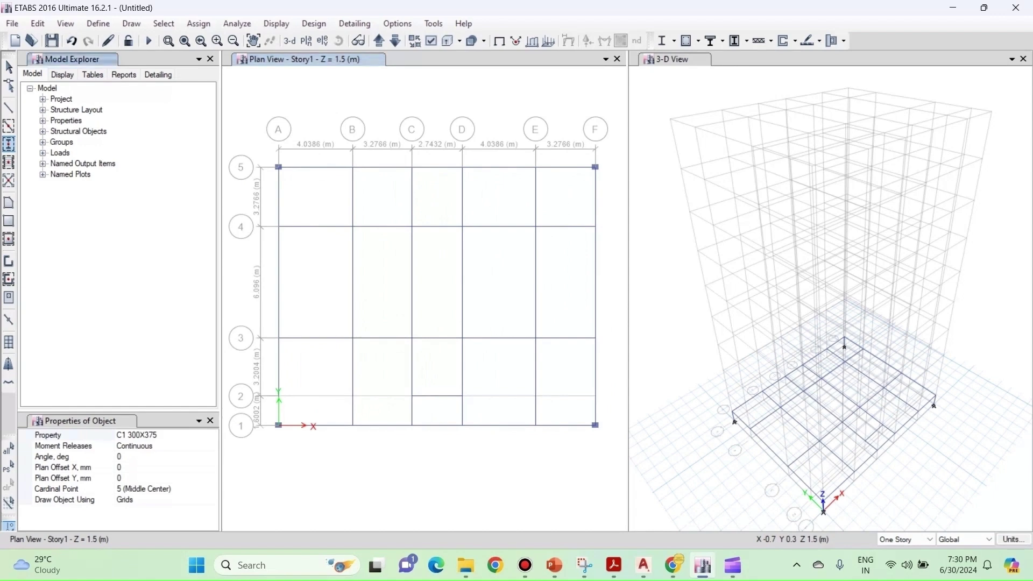
Place C2 300X450 columns at grids B to E on grid lines 5 and 1, and at intersections C-2 and D-2
{"action": "left_click", "coordinate": [161, 435]}
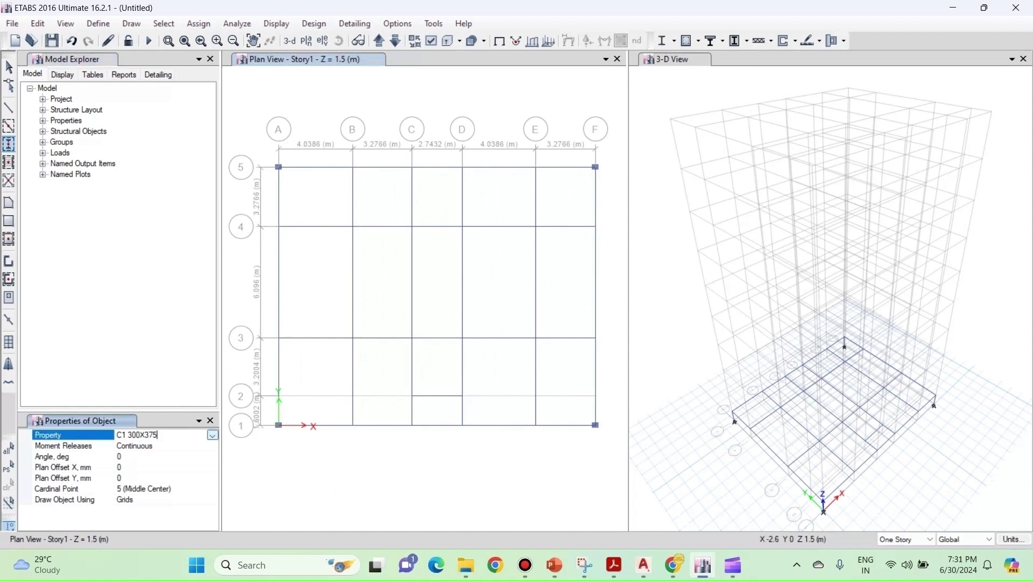
{"action": "left_click", "coordinate": [212, 435]}
{"action": "scroll", "coordinate": [161, 474], "scroll_direction": "down", "scroll_amount": 1}
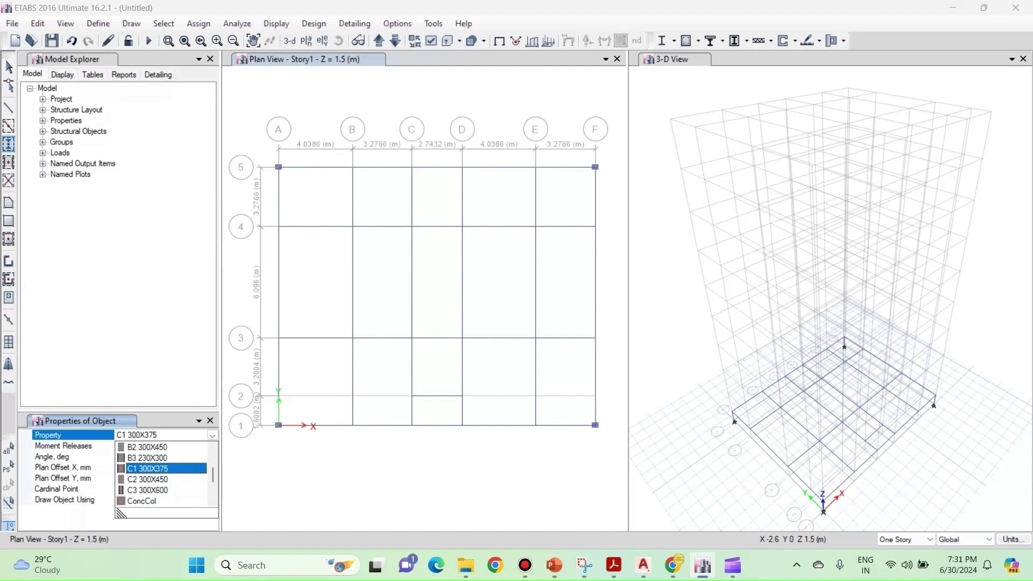
{"action": "left_click", "coordinate": [147, 479]}
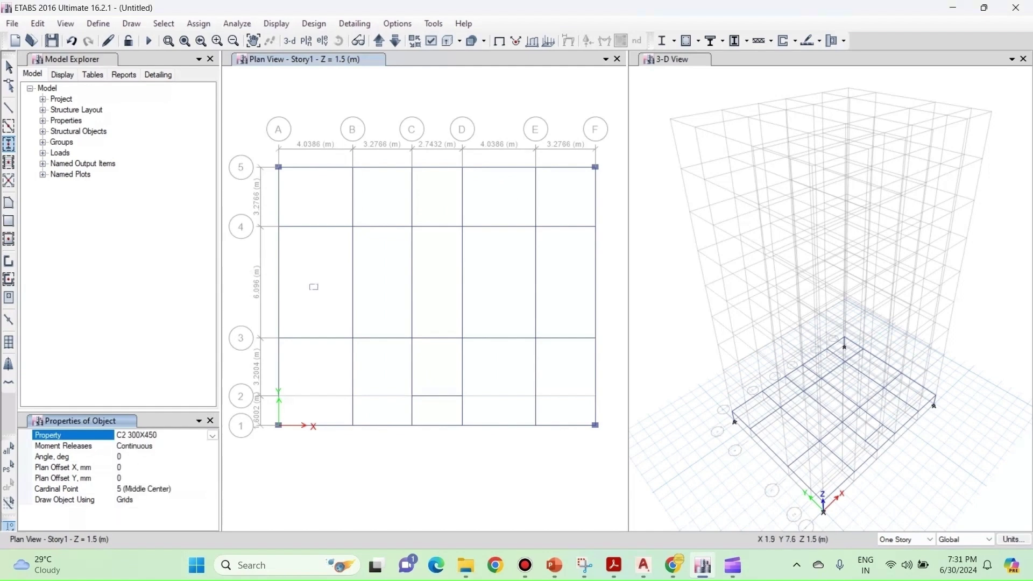
{"action": "mouse_move", "coordinate": [334, 154]}
{"action": "left_mouse_down"}
{"action": "mouse_move", "coordinate": [432, 181]}
{"action": "mouse_move", "coordinate": [551, 185]}
{"action": "left_mouse_up"}
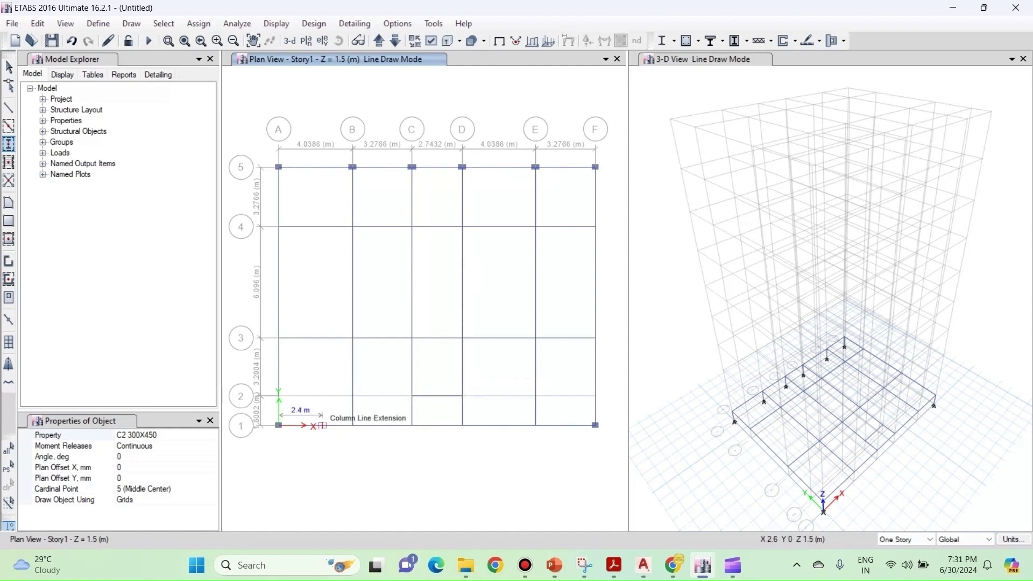
{"action": "left_click_drag", "start_coordinate": [337, 416], "coordinate": [554, 444]}
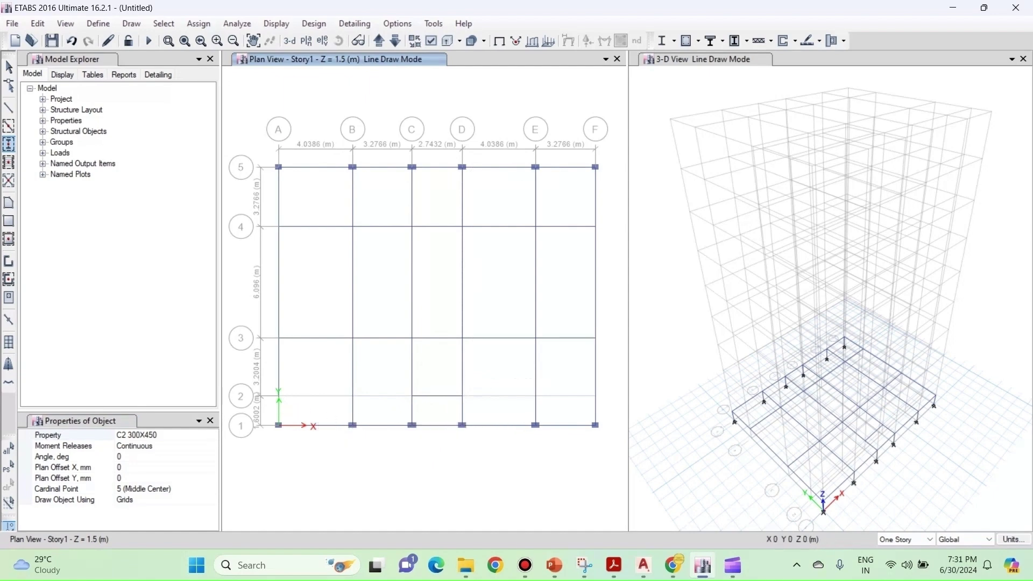
{"action": "left_click_drag", "start_coordinate": [401, 386], "coordinate": [479, 405]}
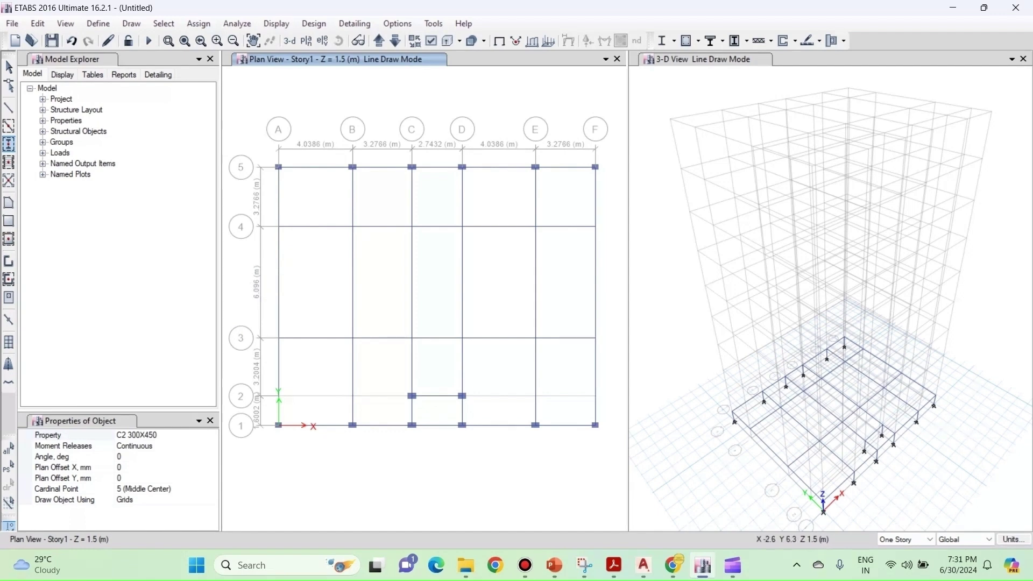
Place C3 300X600 columns at every intersection of grids A to F with grid lines 4 and 3
{"action": "left_click", "coordinate": [188, 435]}
{"action": "left_click", "coordinate": [213, 435]}
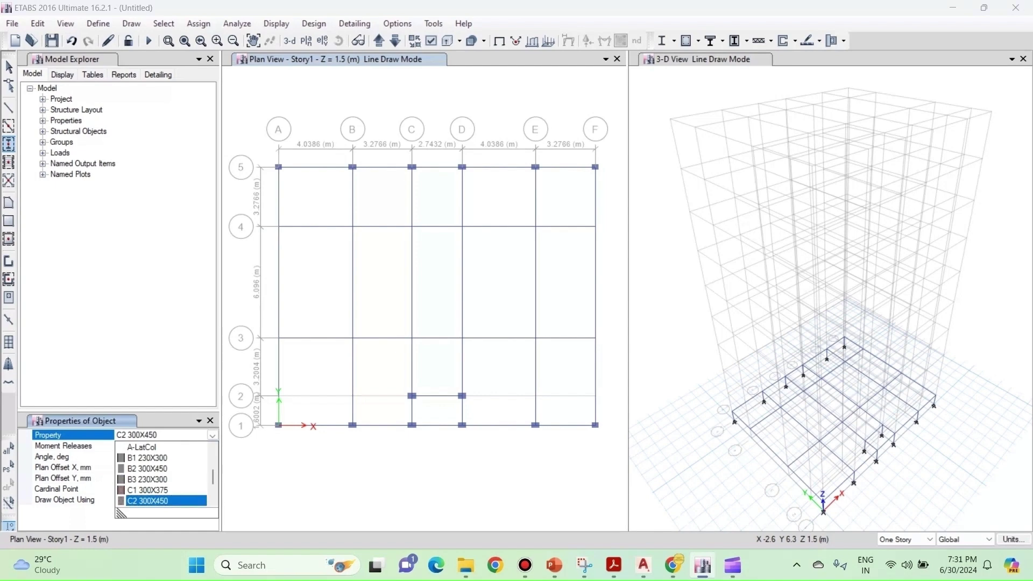
{"action": "scroll", "coordinate": [162, 473], "scroll_direction": "down", "scroll_amount": 1}
{"action": "left_click", "coordinate": [148, 479]}
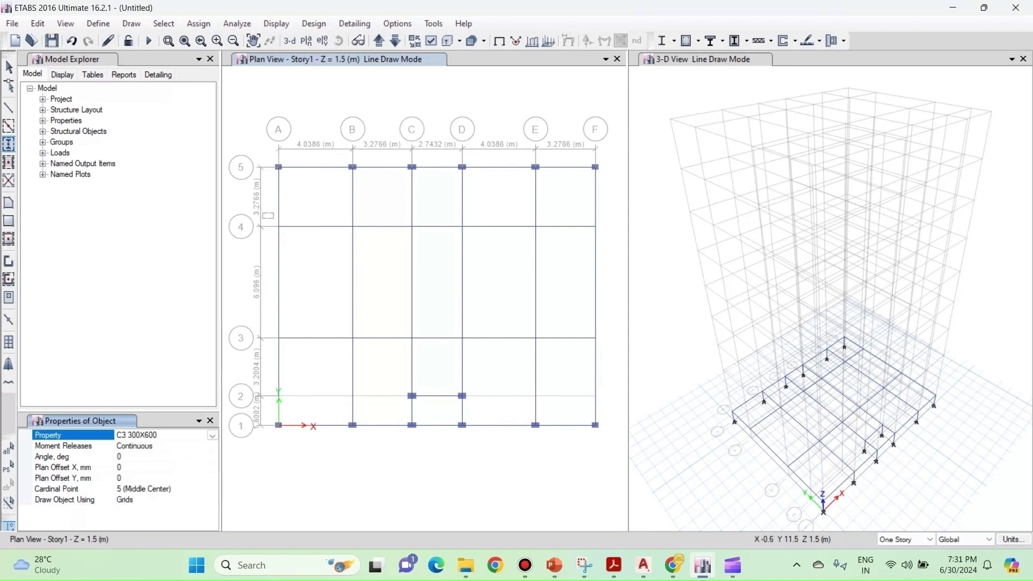
{"action": "mouse_move", "coordinate": [268, 215]}
{"action": "left_mouse_down"}
{"action": "mouse_move", "coordinate": [466, 309]}
{"action": "mouse_move", "coordinate": [579, 346]}
{"action": "mouse_move", "coordinate": [615, 346]}
{"action": "left_mouse_up"}
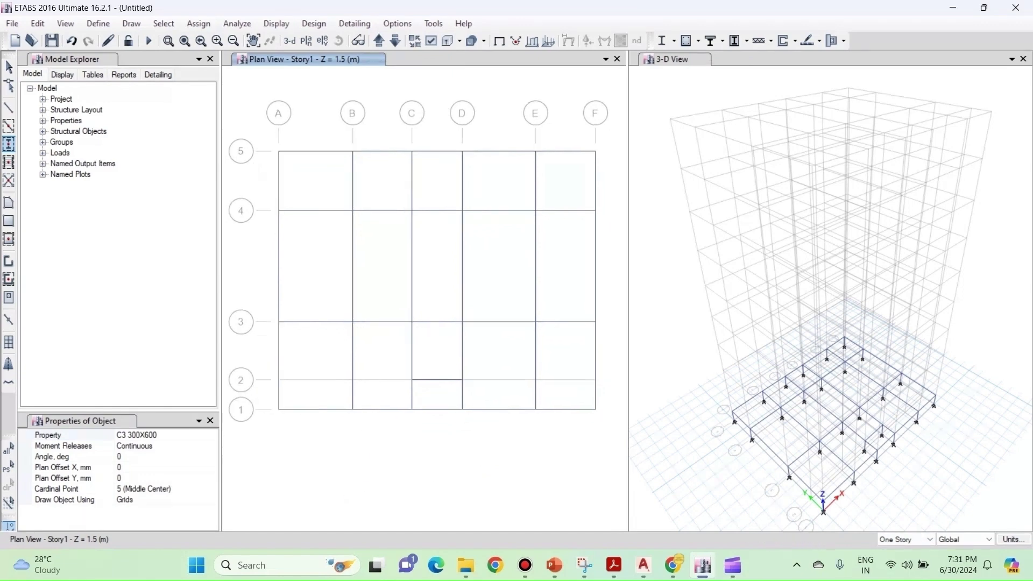
{"action": "key", "text": "Escape"}
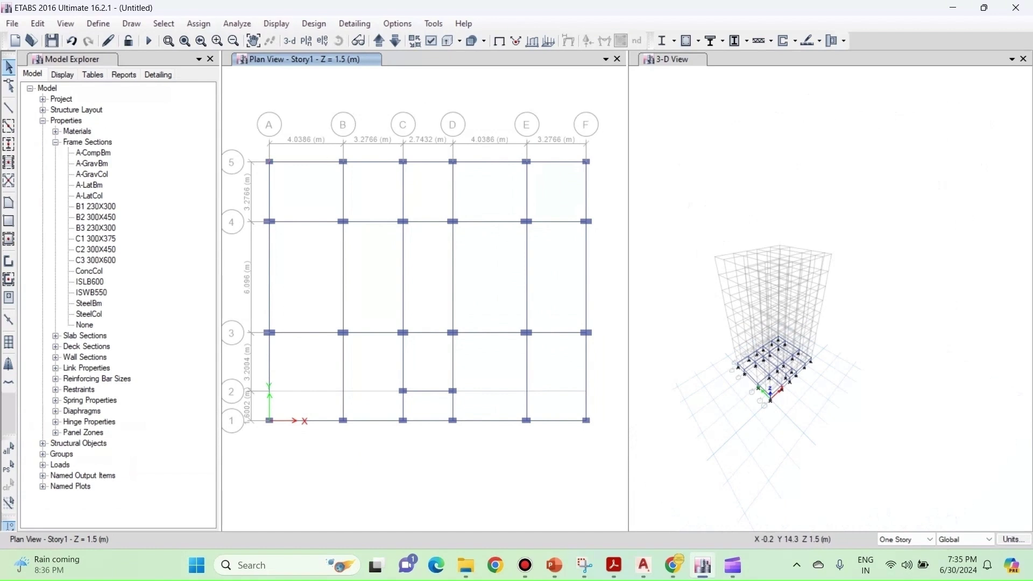
Examine the orientation of the columns on grid lines 5 and 4 in the Story1 plan
{"action": "scroll", "coordinate": [270, 217], "scroll_direction": "up", "scroll_amount": 3}
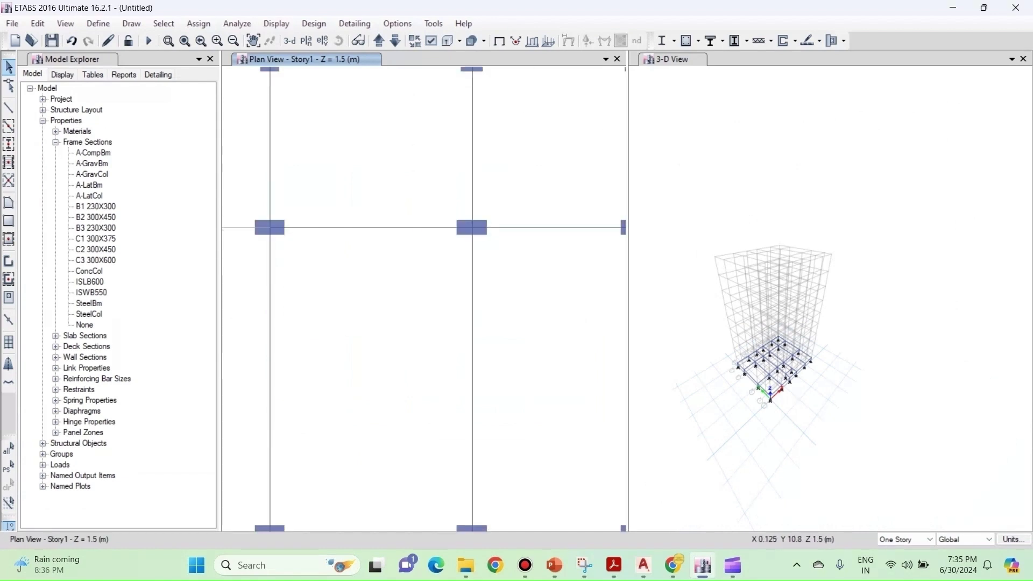
{"action": "middle_click_drag", "start_coordinate": [269, 217], "coordinate": [294, 239]}
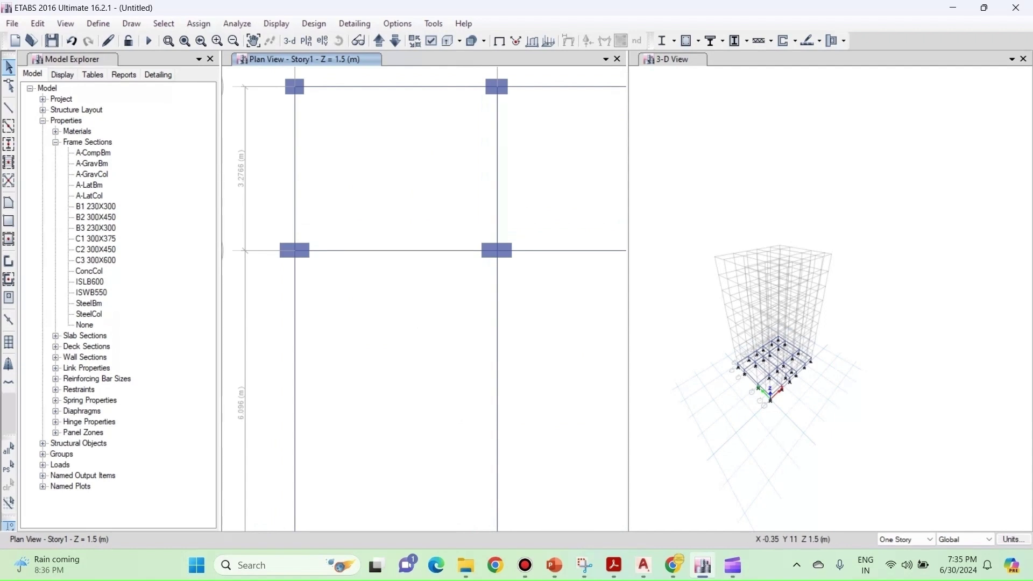
{"action": "scroll", "coordinate": [310, 255], "scroll_direction": "down", "scroll_amount": 3}
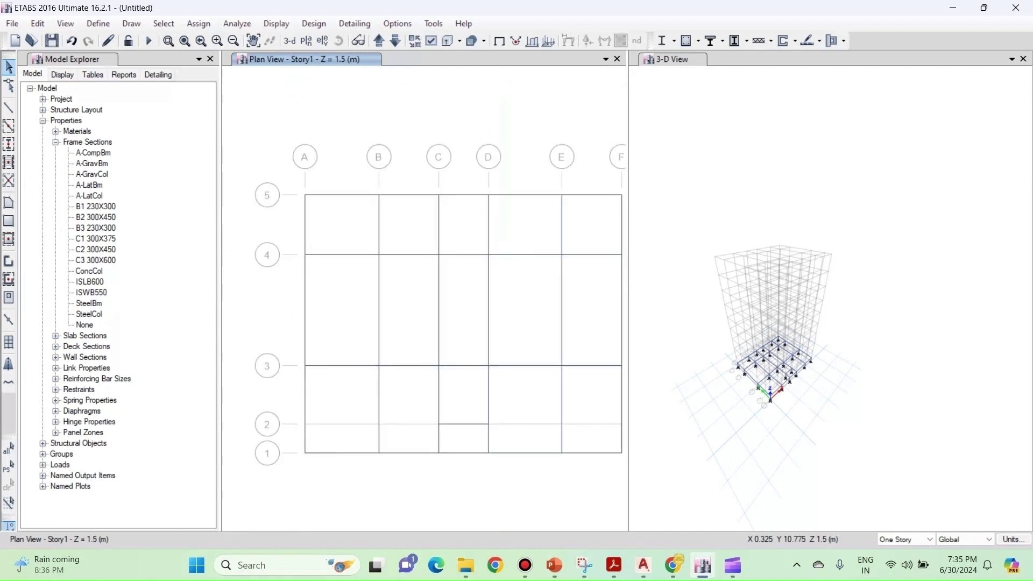
{"action": "scroll", "coordinate": [306, 251], "scroll_direction": "up", "scroll_amount": 3}
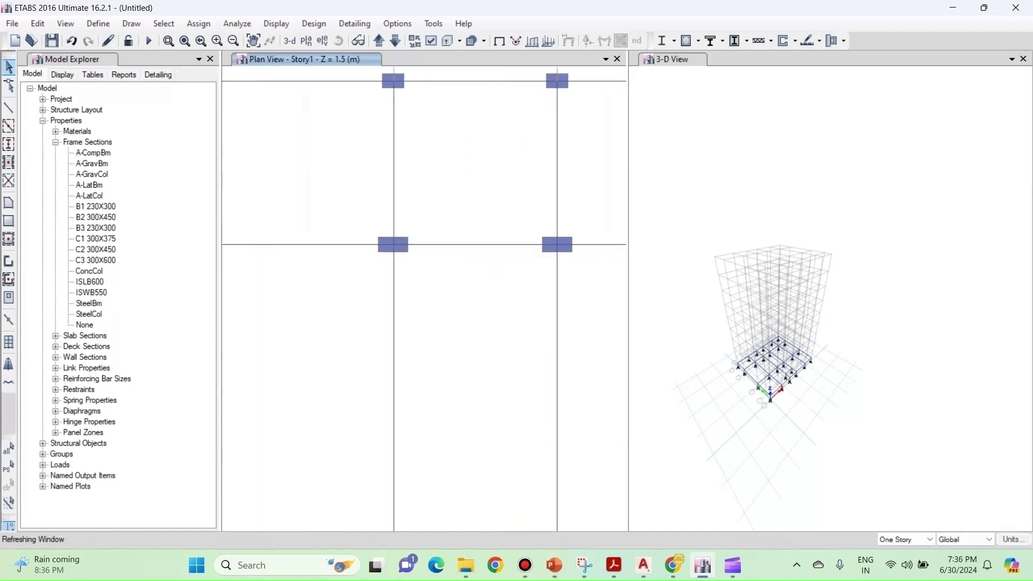
{"action": "scroll", "coordinate": [450, 266], "scroll_direction": "down", "scroll_amount": 3}
{"action": "middle_click_drag", "start_coordinate": [450, 267], "coordinate": [394, 260]}
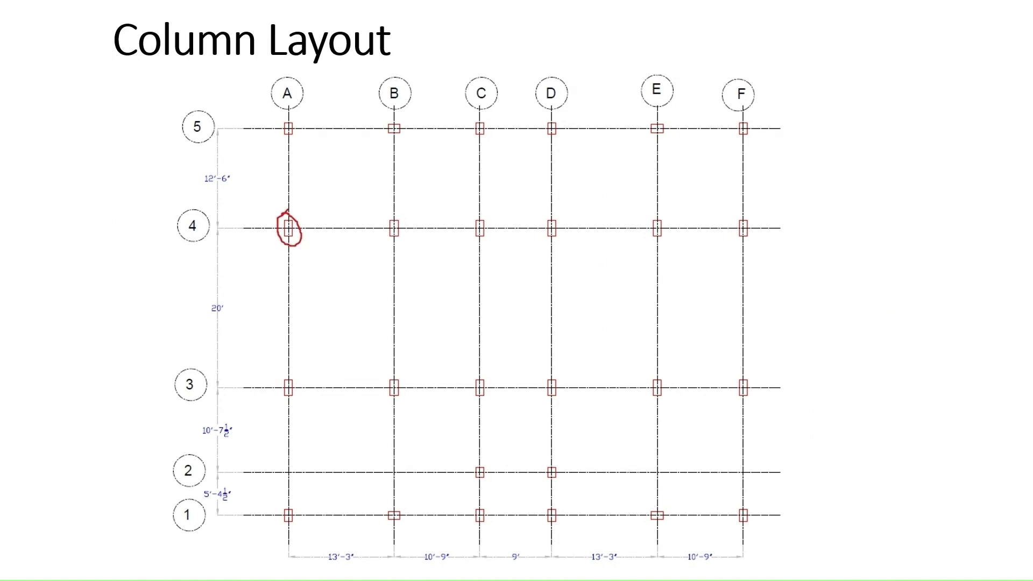
Circle the columns along grid 4, at A-5 and F-5, and at A to D on grid 3 on the Column Layout drawing
{"action": "left_click_drag", "start_coordinate": [401, 215], "coordinate": [392, 245]}
{"action": "mouse_move", "coordinate": [469, 218]}
{"action": "left_mouse_down"}
{"action": "mouse_move", "coordinate": [498, 234]}
{"action": "mouse_move", "coordinate": [467, 208]}
{"action": "left_mouse_up"}
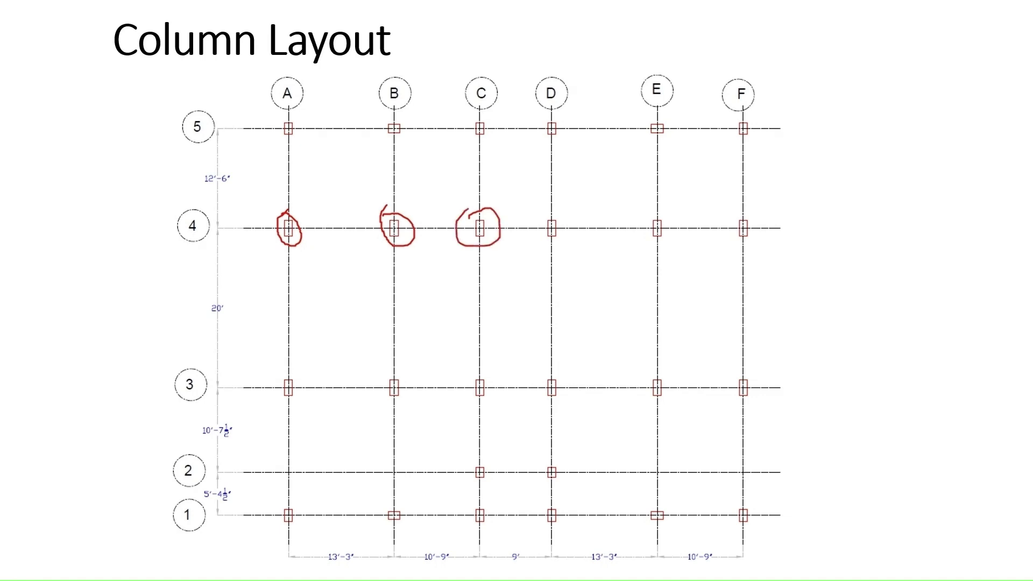
{"action": "mouse_move", "coordinate": [544, 217]}
{"action": "left_mouse_down"}
{"action": "mouse_move", "coordinate": [552, 245]}
{"action": "mouse_move", "coordinate": [542, 211]}
{"action": "left_mouse_up"}
{"action": "mouse_move", "coordinate": [646, 210]}
{"action": "left_mouse_down"}
{"action": "mouse_move", "coordinate": [655, 249]}
{"action": "mouse_move", "coordinate": [667, 207]}
{"action": "left_mouse_up"}
{"action": "left_click_drag", "start_coordinate": [738, 214], "coordinate": [736, 220]}
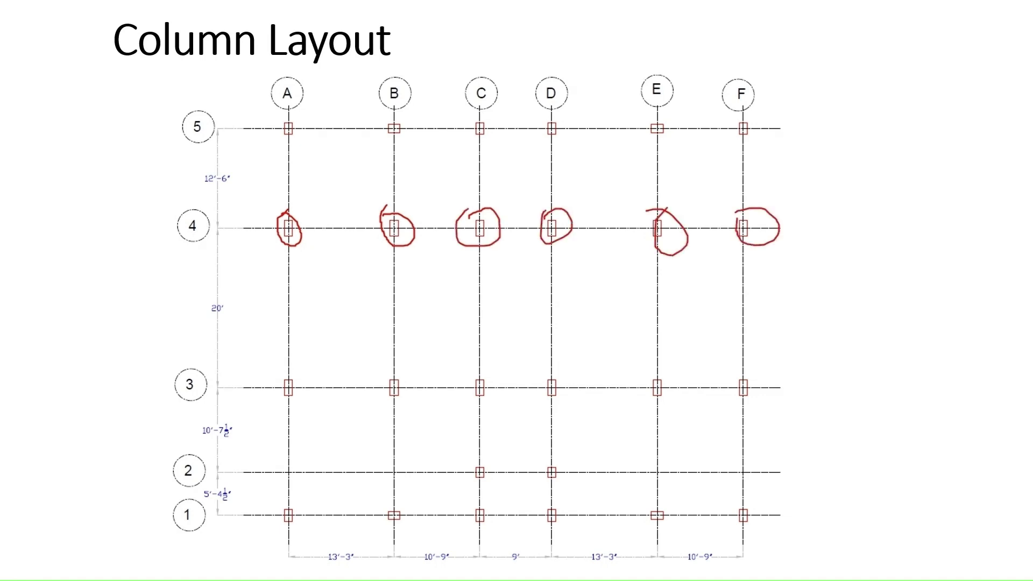
{"action": "mouse_move", "coordinate": [283, 117]}
{"action": "left_mouse_down"}
{"action": "mouse_move", "coordinate": [309, 134]}
{"action": "mouse_move", "coordinate": [280, 104]}
{"action": "left_mouse_up"}
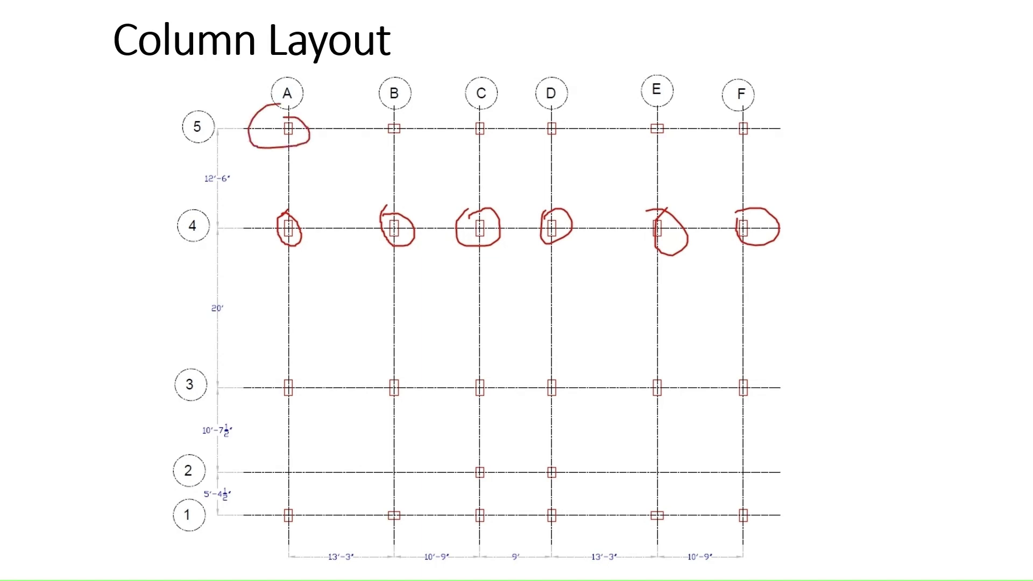
{"action": "mouse_move", "coordinate": [742, 111]}
{"action": "left_mouse_down"}
{"action": "mouse_move", "coordinate": [750, 144]}
{"action": "mouse_move", "coordinate": [734, 114]}
{"action": "left_mouse_up"}
{"action": "left_click_drag", "start_coordinate": [280, 377], "coordinate": [298, 400]}
{"action": "left_click_drag", "start_coordinate": [399, 367], "coordinate": [383, 388]}
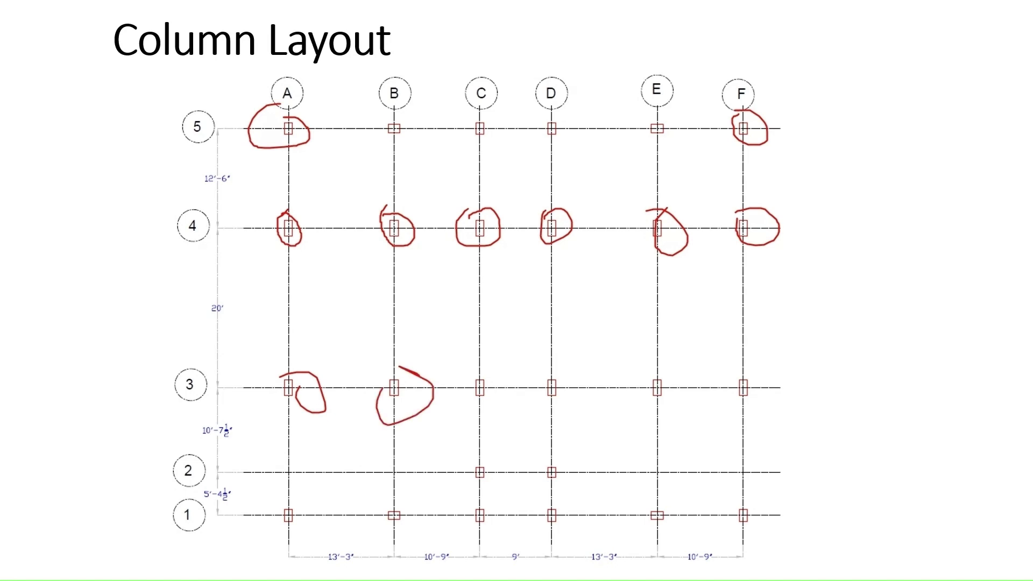
{"action": "mouse_move", "coordinate": [461, 370]}
{"action": "left_mouse_down"}
{"action": "mouse_move", "coordinate": [487, 398]}
{"action": "mouse_move", "coordinate": [466, 381]}
{"action": "mouse_move", "coordinate": [556, 396]}
{"action": "mouse_move", "coordinate": [526, 368]}
{"action": "left_mouse_up"}
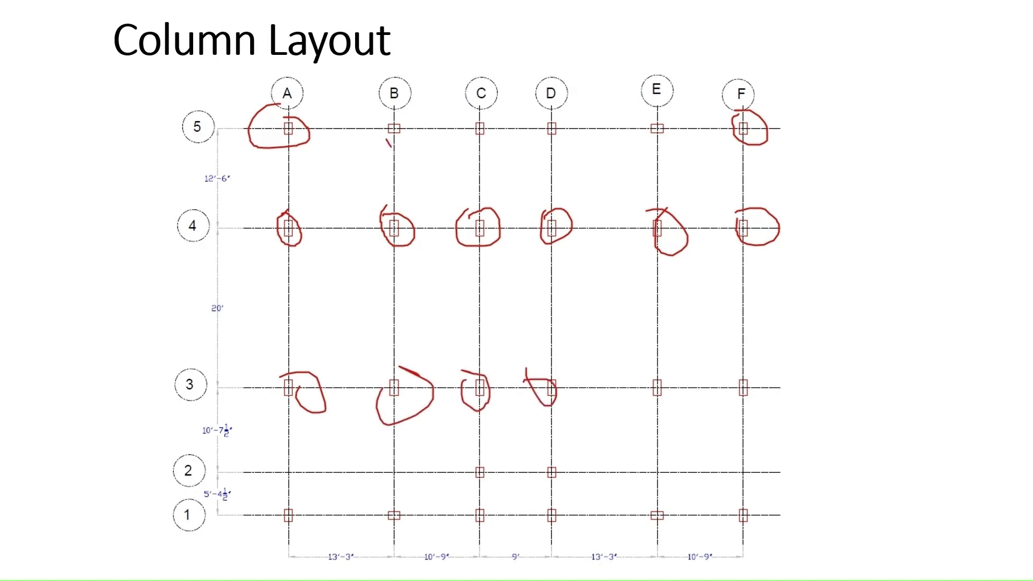
Mark the columns at B-5, E-5, B-1 and E-1 on the Column Layout drawing
{"action": "left_click_drag", "start_coordinate": [391, 146], "coordinate": [429, 123]}
{"action": "left_click_drag", "start_coordinate": [662, 144], "coordinate": [698, 126]}
{"action": "left_click_drag", "start_coordinate": [379, 532], "coordinate": [434, 496]}
{"action": "left_click_drag", "start_coordinate": [653, 526], "coordinate": [704, 483]}
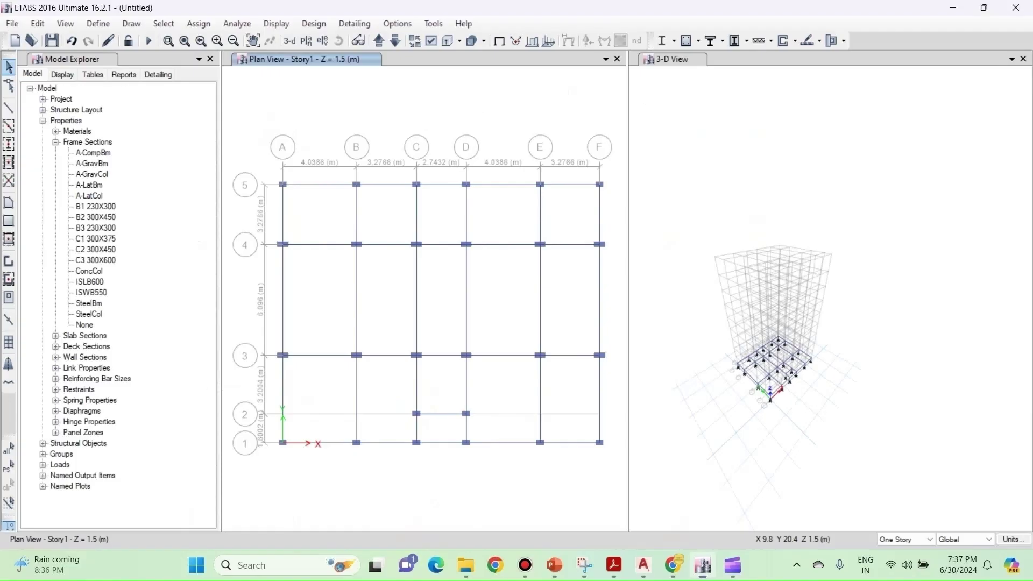
Select the columns at A, C, D and F on grid 5 and all columns on grid 4 with selection windows
{"action": "left_click_drag", "start_coordinate": [268, 172], "coordinate": [298, 195]}
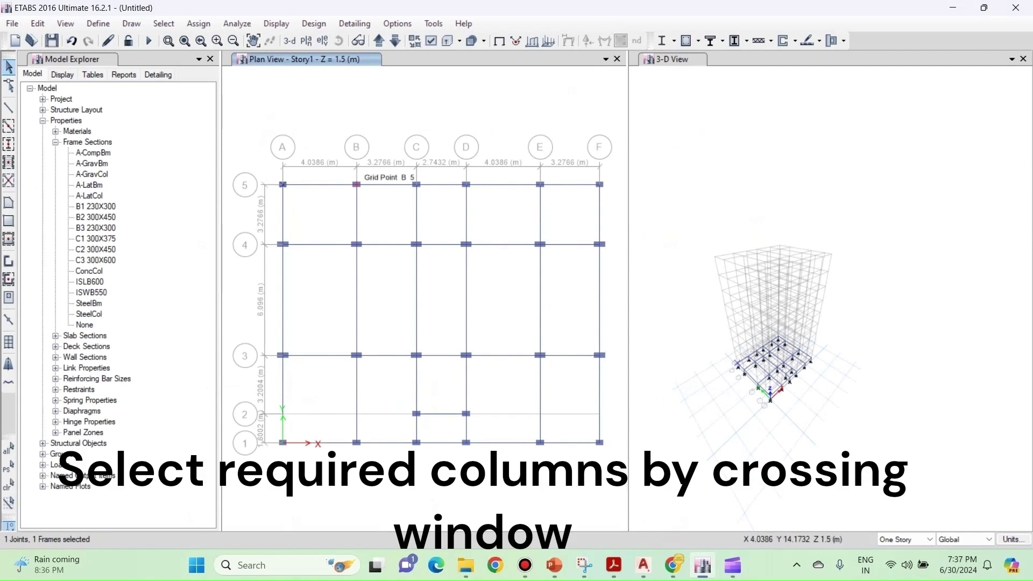
{"action": "left_click_drag", "start_coordinate": [398, 168], "coordinate": [477, 202]}
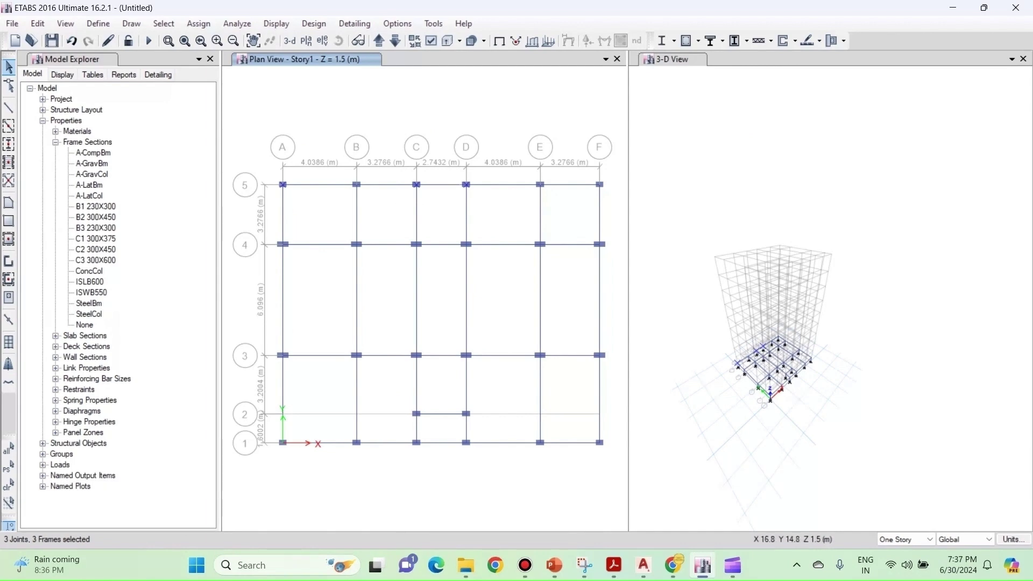
{"action": "left_click_drag", "start_coordinate": [589, 171], "coordinate": [615, 195]}
{"action": "left_click_drag", "start_coordinate": [272, 229], "coordinate": [294, 255]}
{"action": "left_click_drag", "start_coordinate": [342, 233], "coordinate": [609, 253]}
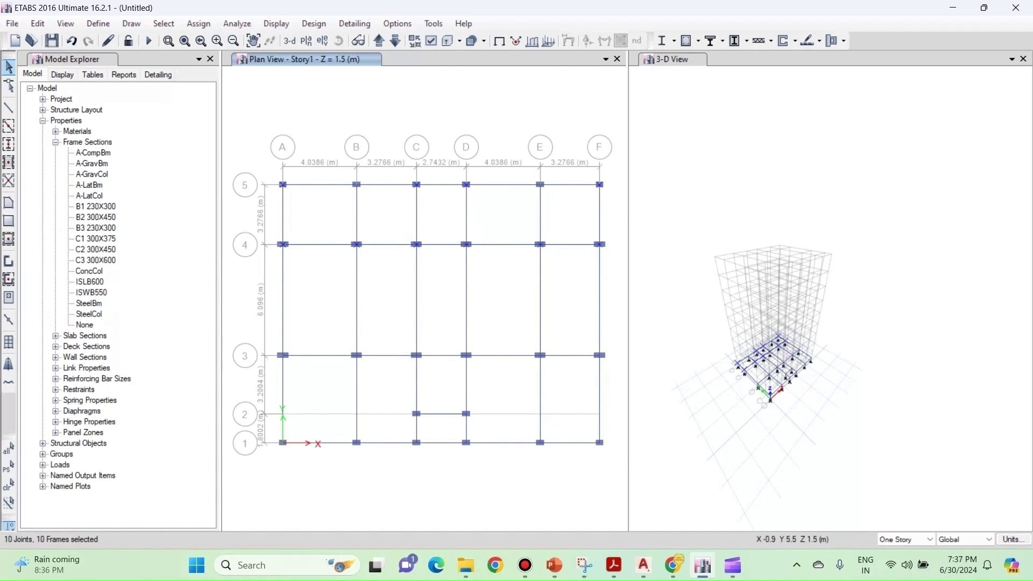
Add to the selection all columns on grid 3, both on grid 2, and those at A, C, D and F on grid 1
{"action": "left_click_drag", "start_coordinate": [268, 341], "coordinate": [476, 366]}
{"action": "left_click_drag", "start_coordinate": [529, 343], "coordinate": [610, 366]}
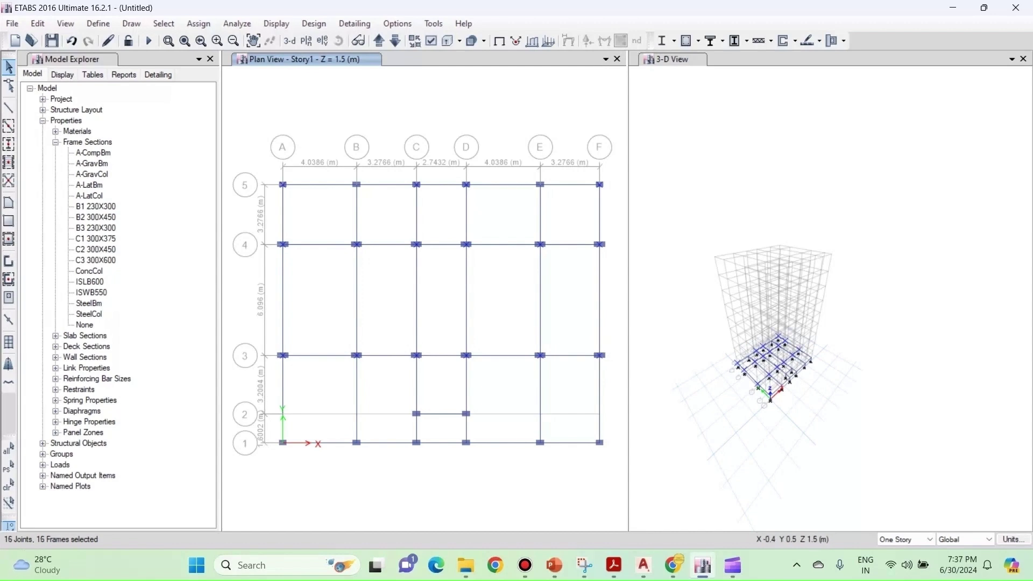
{"action": "left_click_drag", "start_coordinate": [406, 401], "coordinate": [480, 422]}
{"action": "left_click_drag", "start_coordinate": [405, 431], "coordinate": [479, 458]}
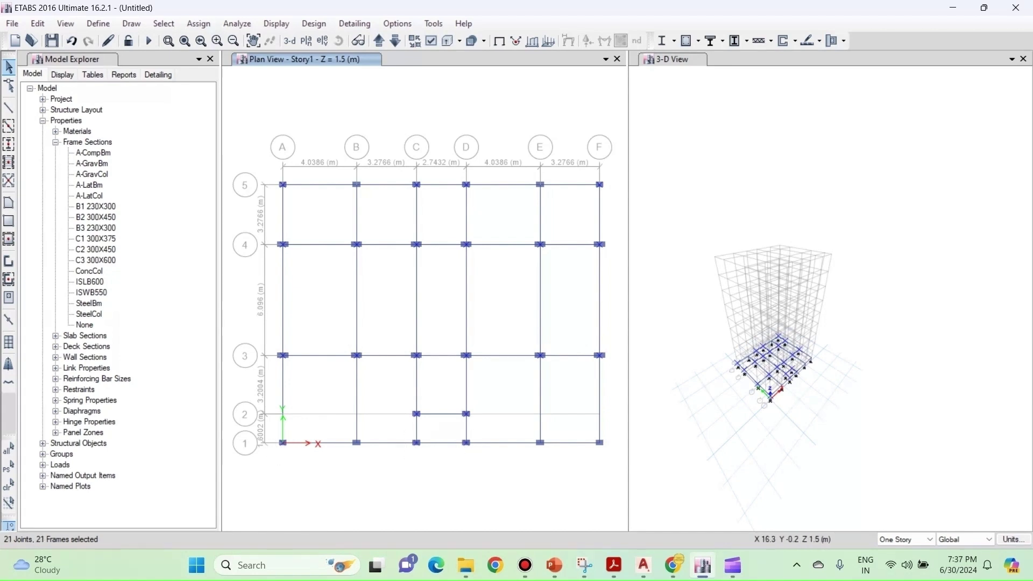
{"action": "left_click_drag", "start_coordinate": [586, 429], "coordinate": [606, 455]}
Assign a local axis angle of 90 degrees to the selected Story1 columns
{"action": "scroll", "coordinate": [786, 373], "scroll_direction": "up", "scroll_amount": 5}
{"action": "scroll", "coordinate": [823, 383], "scroll_direction": "up", "scroll_amount": 6}
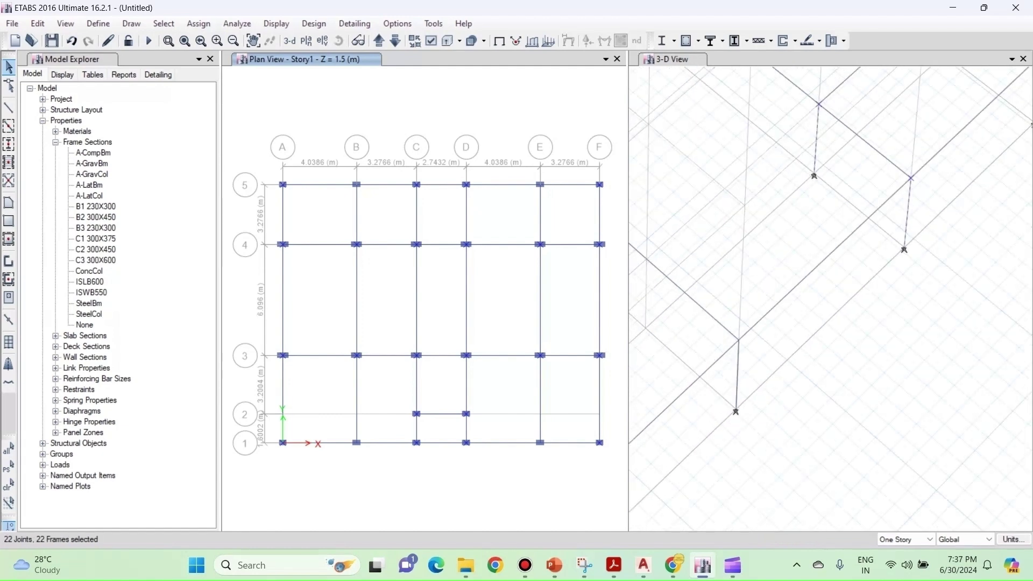
{"action": "scroll", "coordinate": [822, 377], "scroll_direction": "down", "scroll_amount": 8}
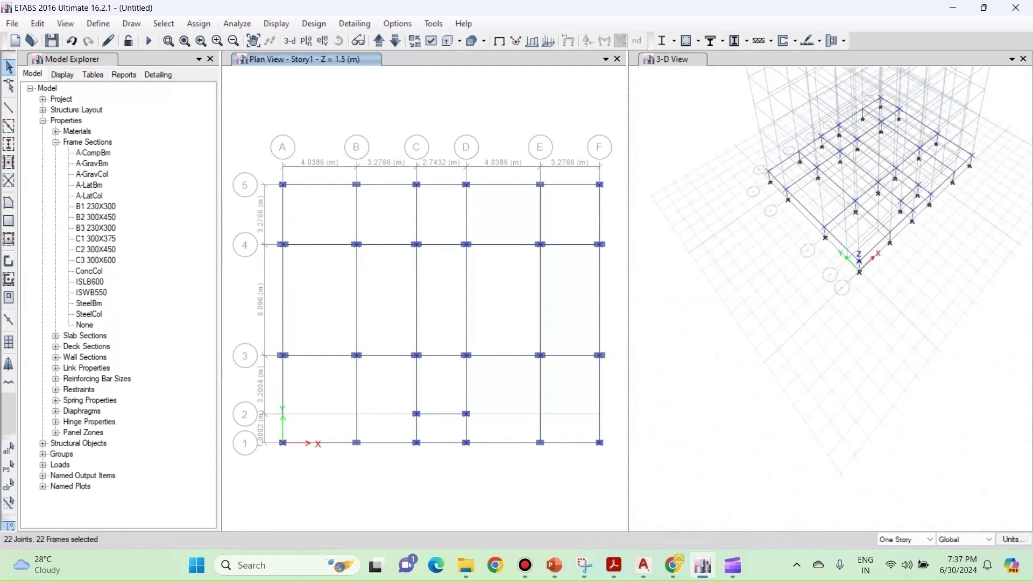
{"action": "left_click", "coordinate": [198, 23]}
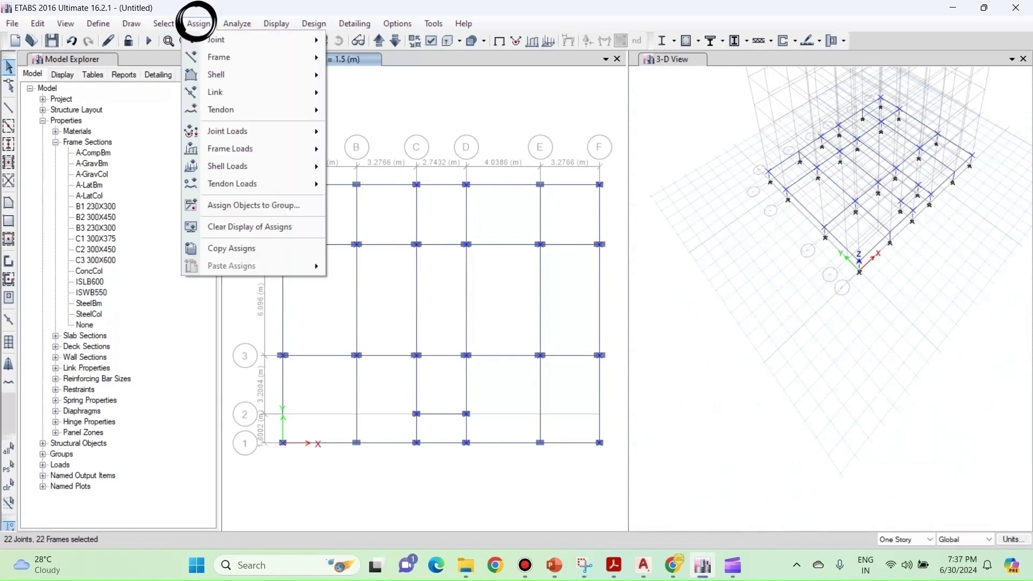
{"action": "mouse_move", "coordinate": [219, 57]}
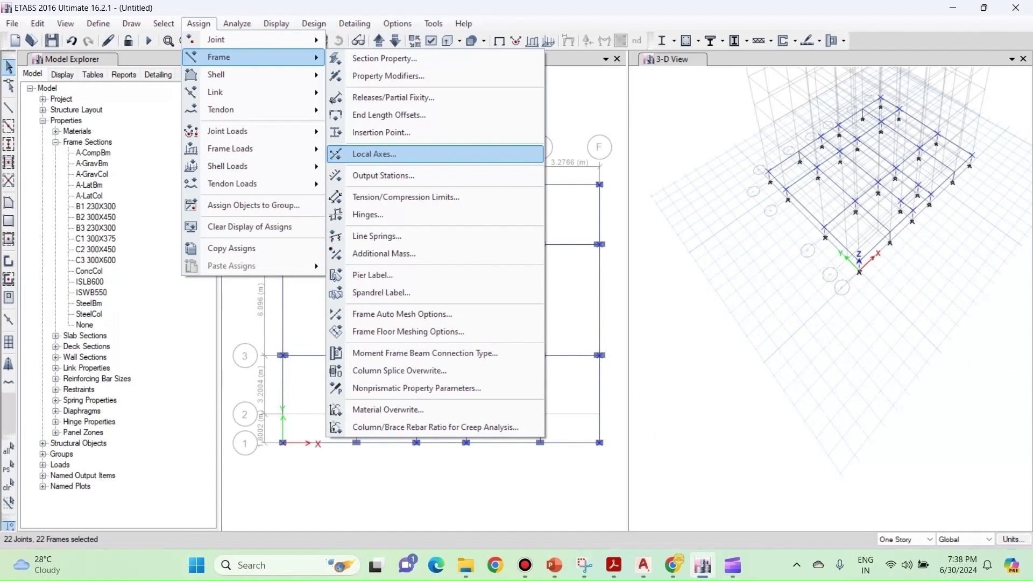
{"action": "left_click", "coordinate": [374, 154]}
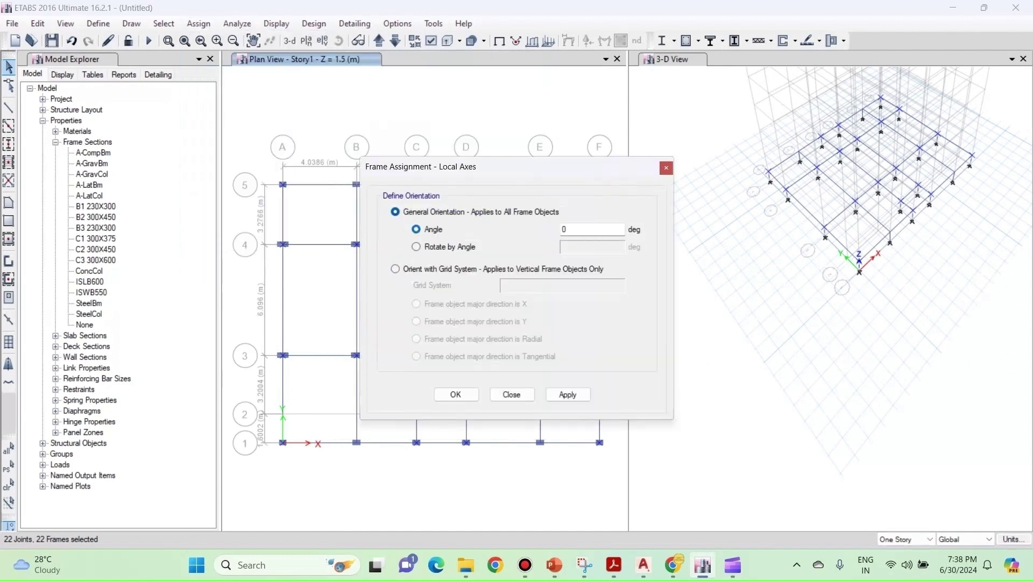
{"action": "double_click", "coordinate": [591, 229]}
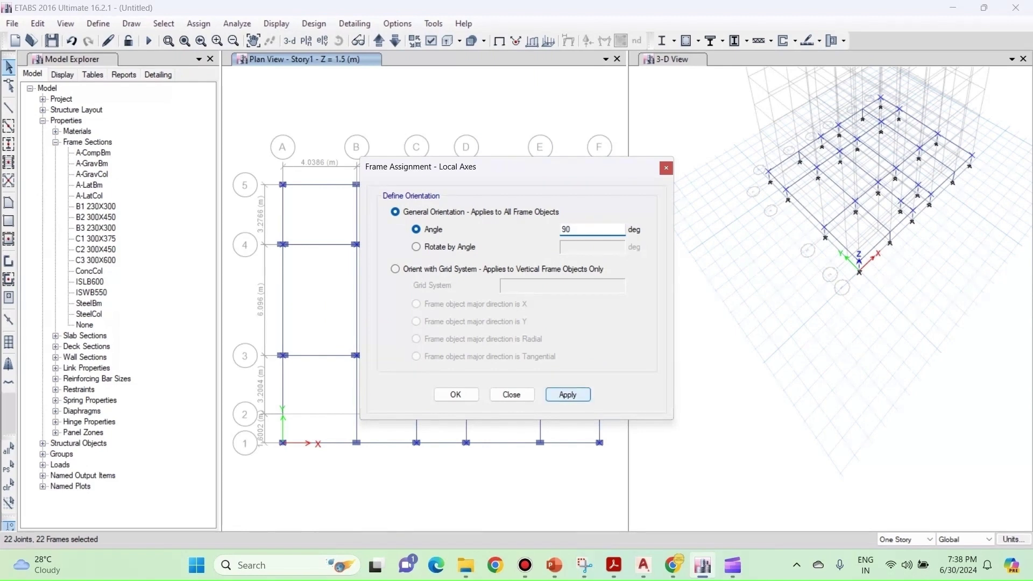
{"action": "left_click", "coordinate": [567, 394]}
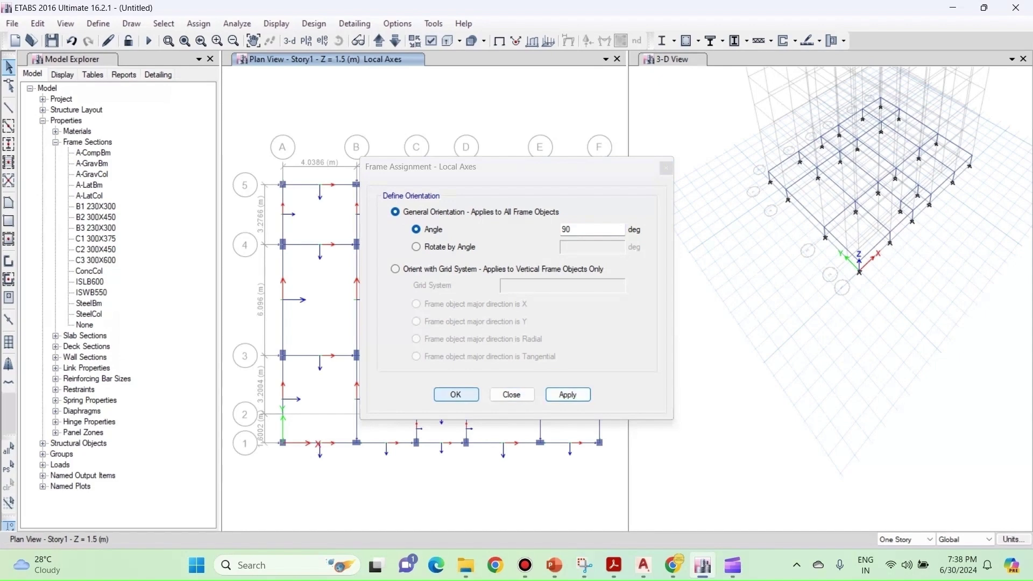
{"action": "left_click", "coordinate": [666, 169]}
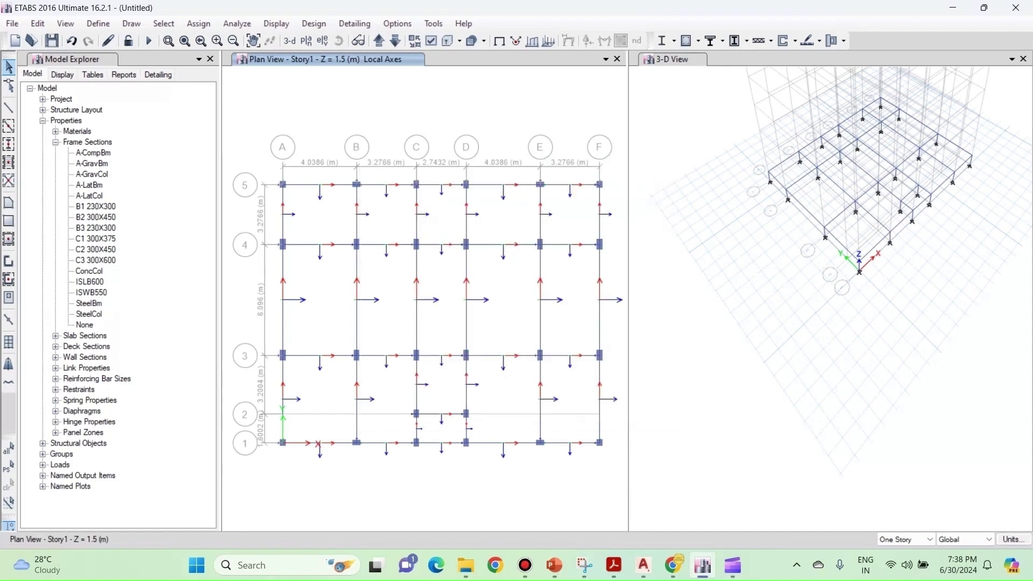
Inspect the orientation and local axes of the columns on the Story1 plan, including the one at B-5
{"action": "scroll", "coordinate": [300, 241], "scroll_direction": "up", "scroll_amount": 3}
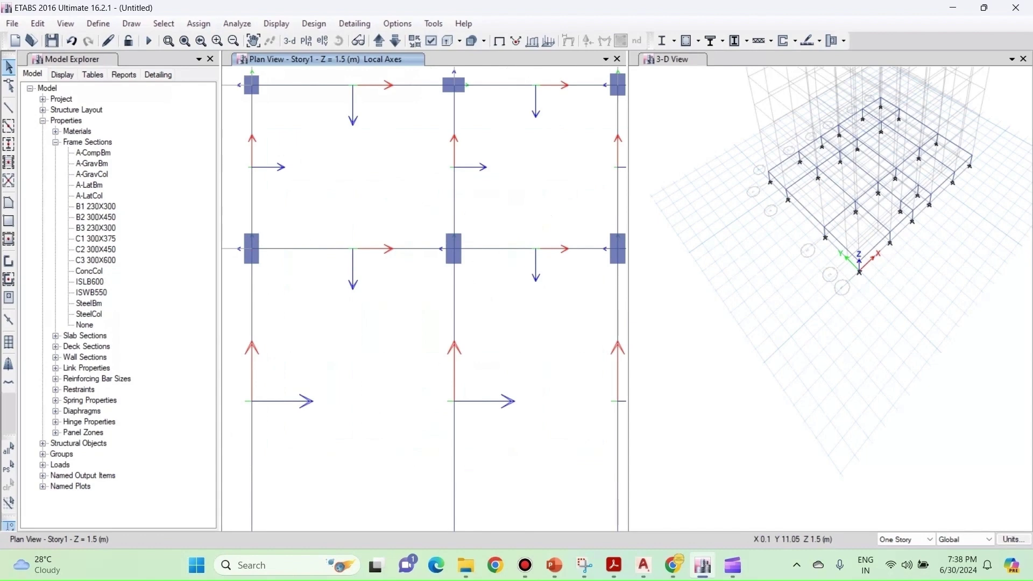
{"action": "scroll", "coordinate": [264, 246], "scroll_direction": "down", "scroll_amount": 3}
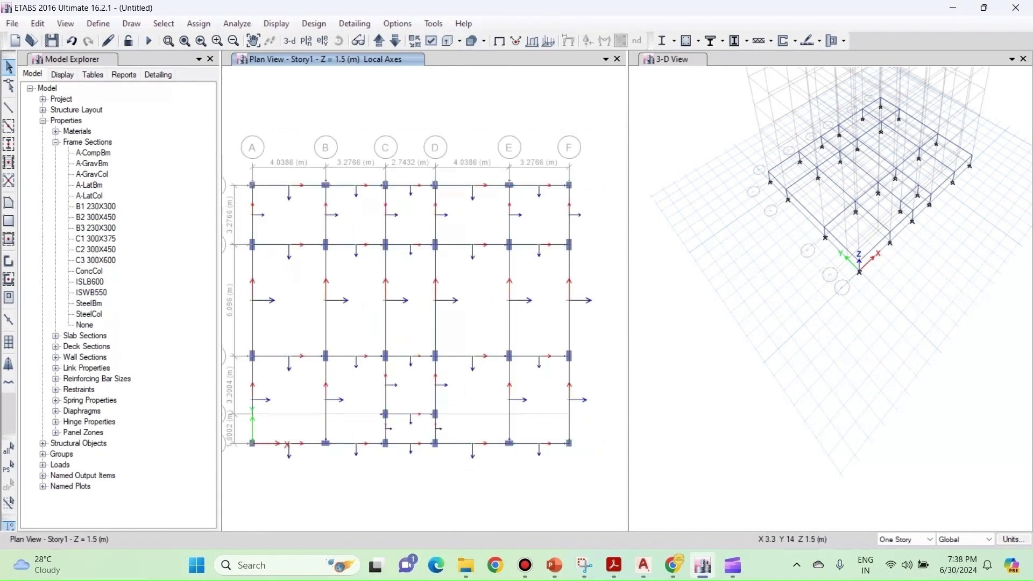
{"action": "scroll", "coordinate": [325, 207], "scroll_direction": "up", "scroll_amount": 5}
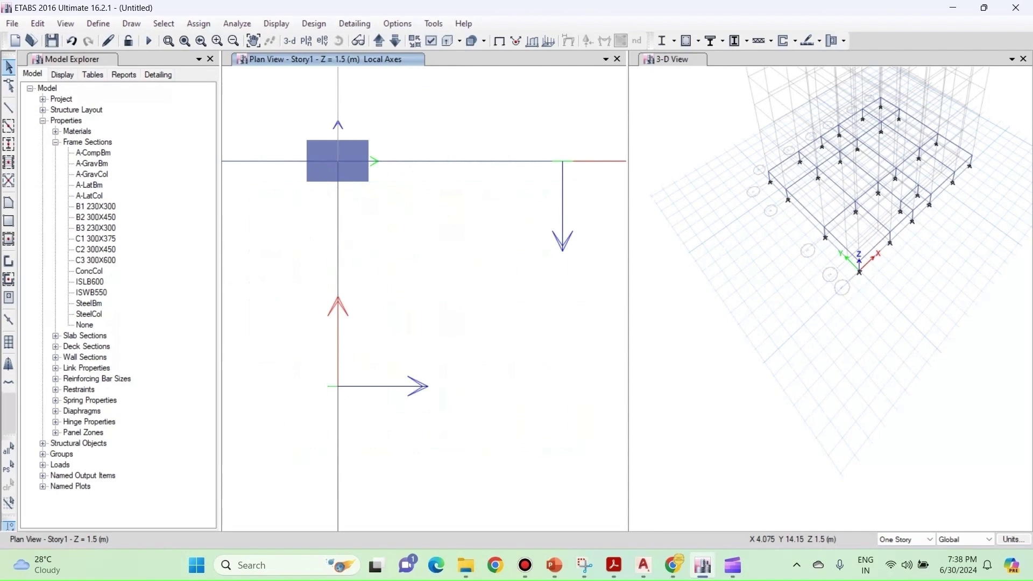
{"action": "scroll", "coordinate": [342, 165], "scroll_direction": "down", "scroll_amount": 5}
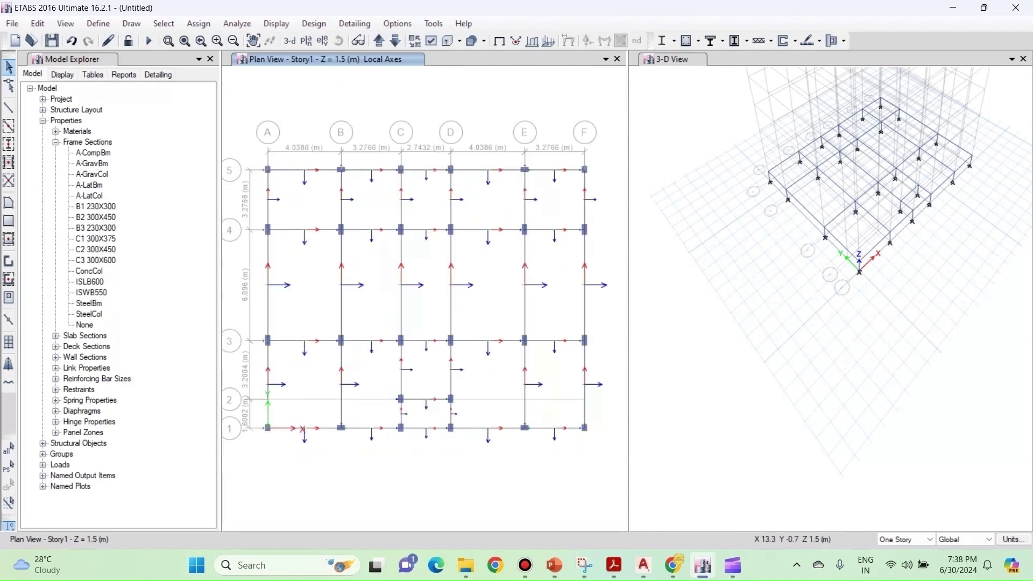
{"action": "middle_click_drag", "start_coordinate": [424, 402], "coordinate": [429, 372]}
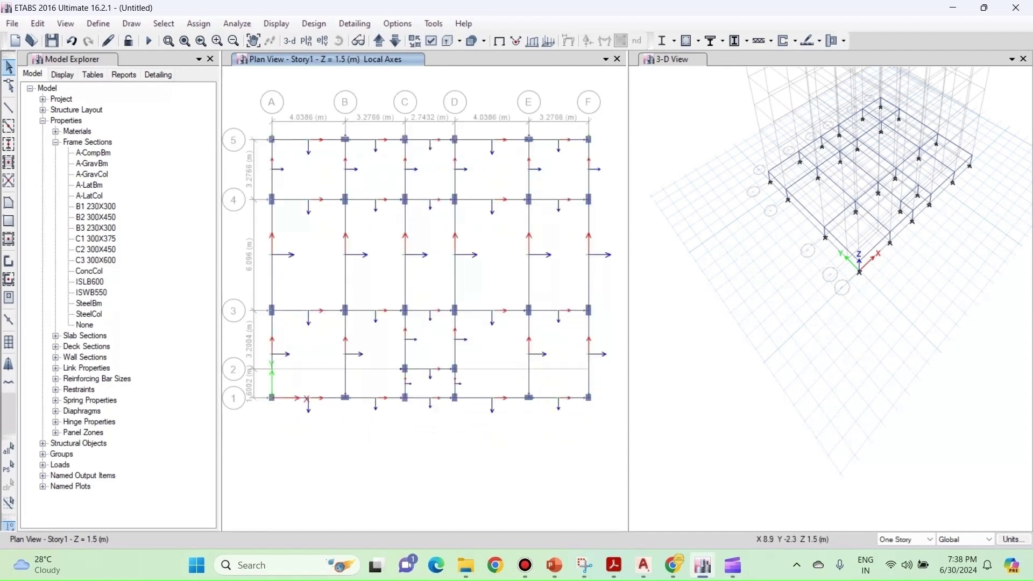
{"action": "middle_click_drag", "start_coordinate": [434, 395], "coordinate": [412, 419]}
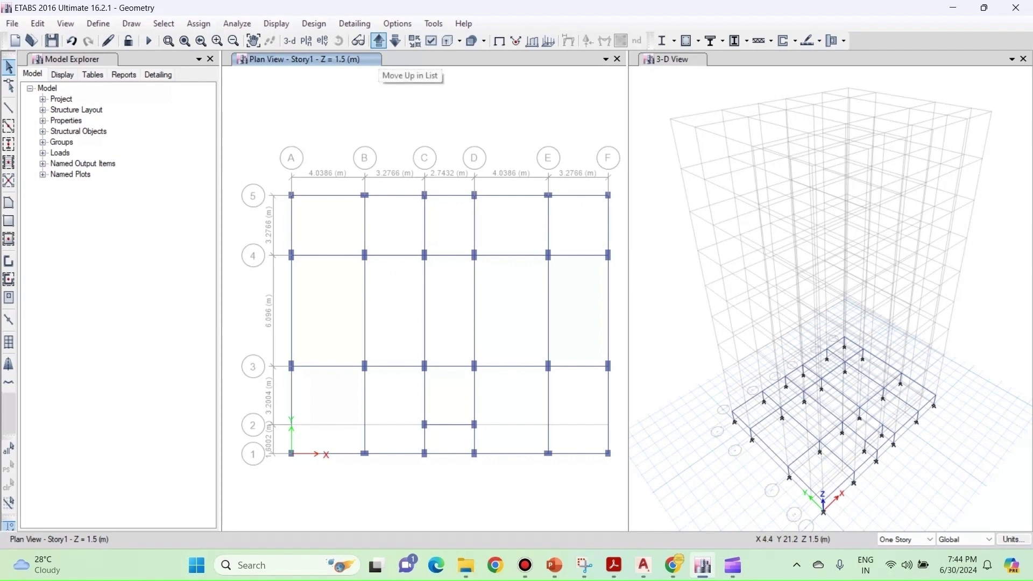
On the Story2 plan, draw B2 300X450 beams on all grid lines from A to F between grids 5 and 3
{"action": "left_click", "coordinate": [379, 41]}
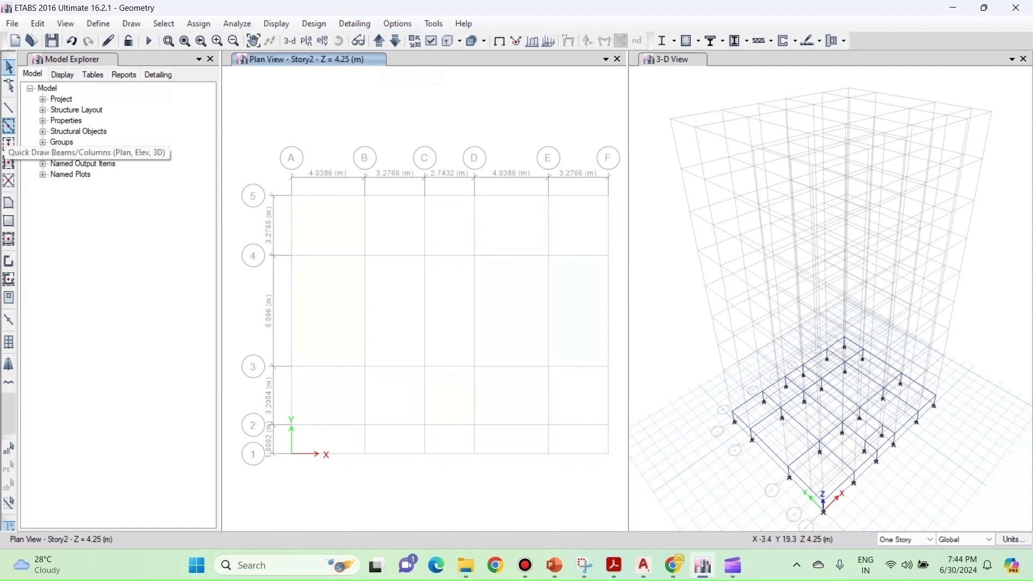
{"action": "left_click", "coordinate": [8, 127]}
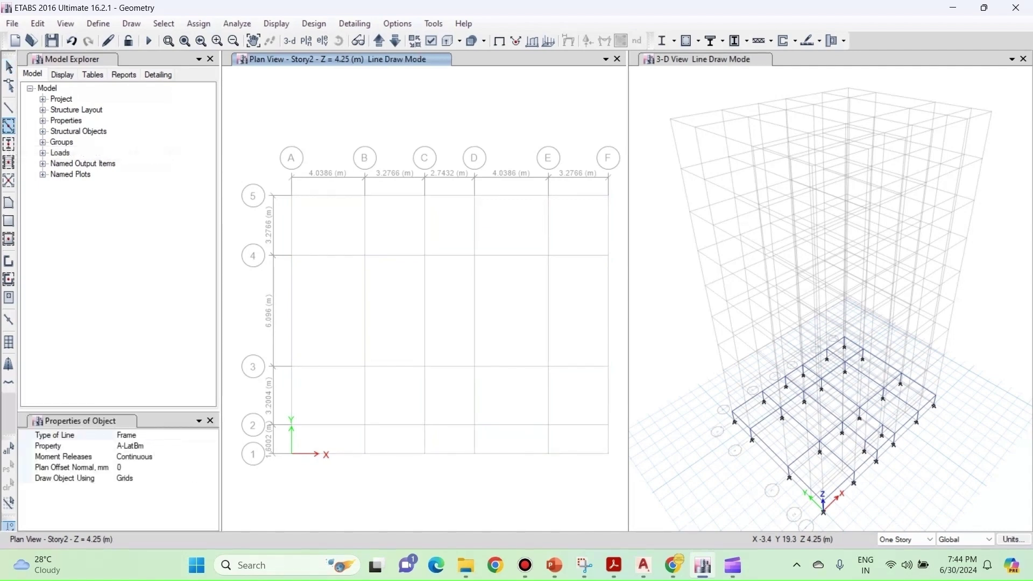
{"action": "left_click", "coordinate": [155, 446]}
{"action": "left_click", "coordinate": [212, 445]}
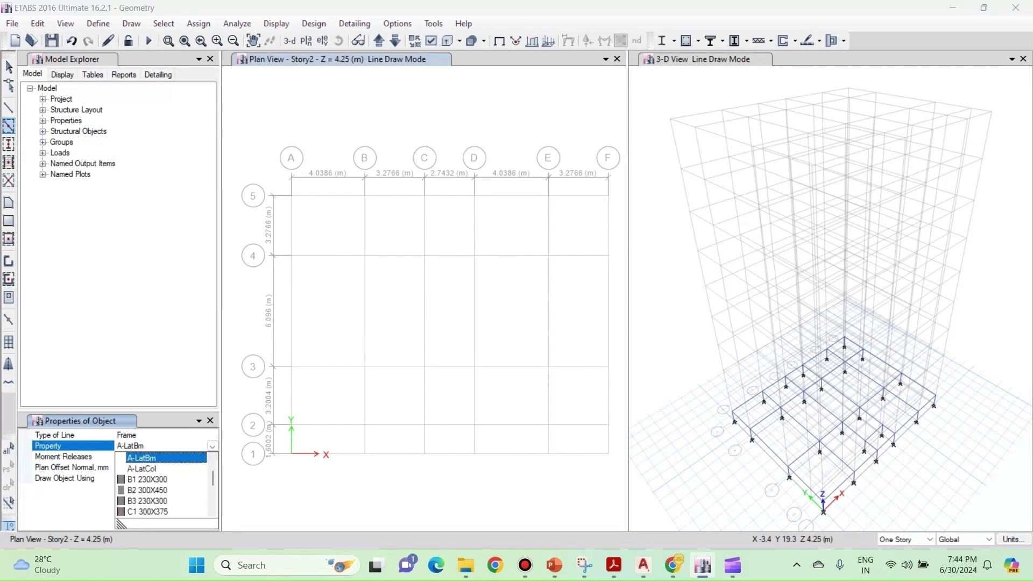
{"action": "left_click", "coordinate": [148, 490]}
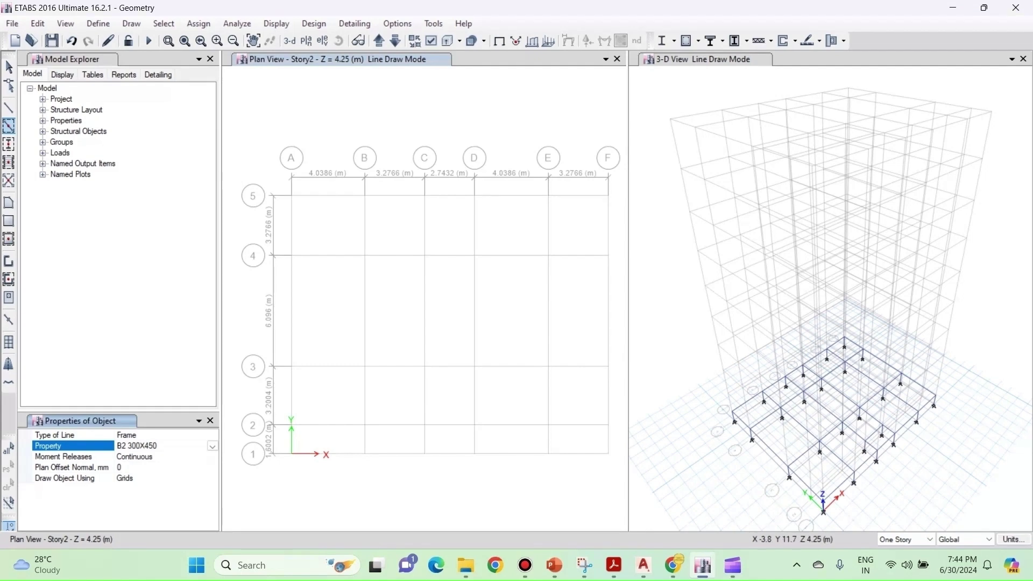
{"action": "mouse_move", "coordinate": [273, 173]}
{"action": "left_mouse_down"}
{"action": "mouse_move", "coordinate": [615, 205]}
{"action": "mouse_move", "coordinate": [625, 257]}
{"action": "mouse_move", "coordinate": [613, 374]}
{"action": "left_mouse_up"}
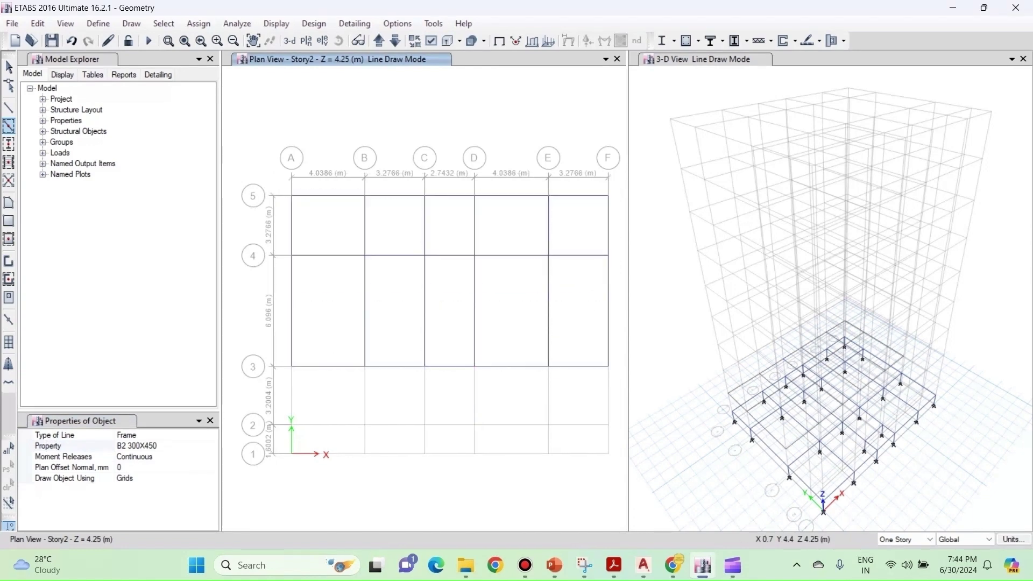
Draw B2 300X450 beams on Story2 along grids A, B and F between grids 3 and 1, and along all of grid 1
{"action": "left_click_drag", "start_coordinate": [283, 352], "coordinate": [307, 465]}
{"action": "left_click_drag", "start_coordinate": [353, 347], "coordinate": [367, 469]}
{"action": "left_click_drag", "start_coordinate": [285, 443], "coordinate": [621, 472]}
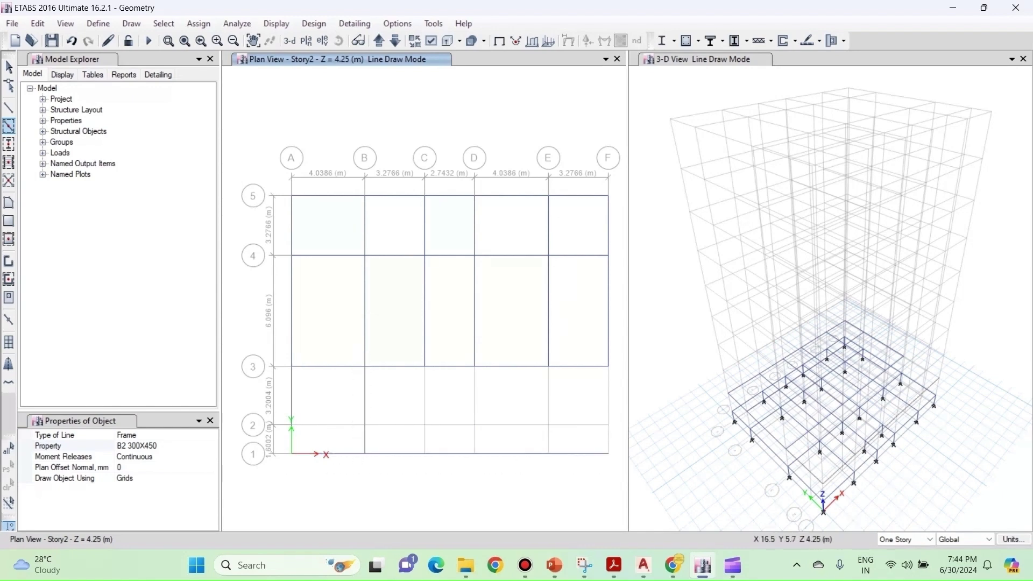
{"action": "left_click_drag", "start_coordinate": [594, 347], "coordinate": [618, 475]}
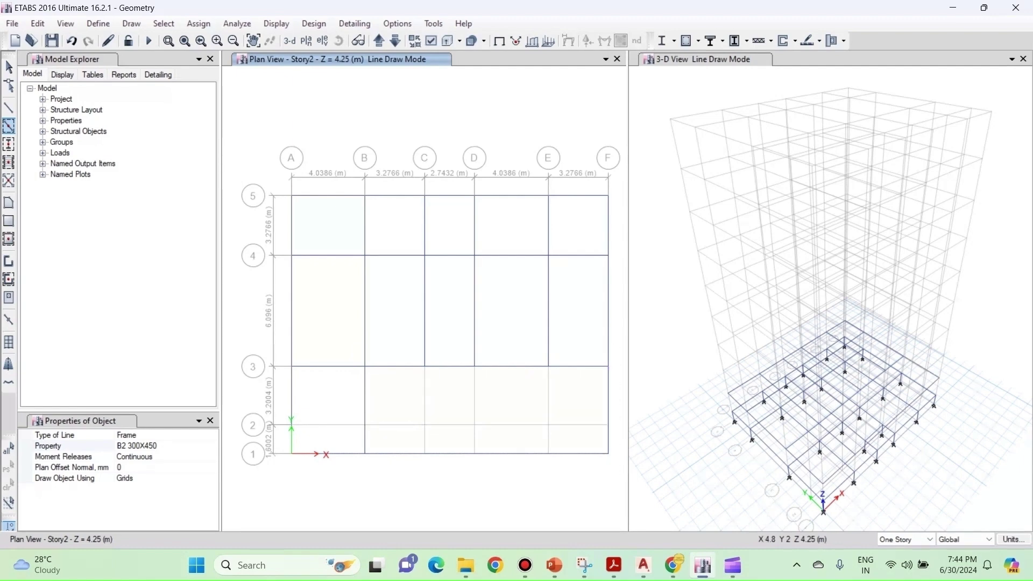
Draw B2 300X450 beams on Story2 along grids C, D and E between grids 3 and 1, and along grid 2 from C to D
{"action": "left_click_drag", "start_coordinate": [418, 345], "coordinate": [431, 472]}
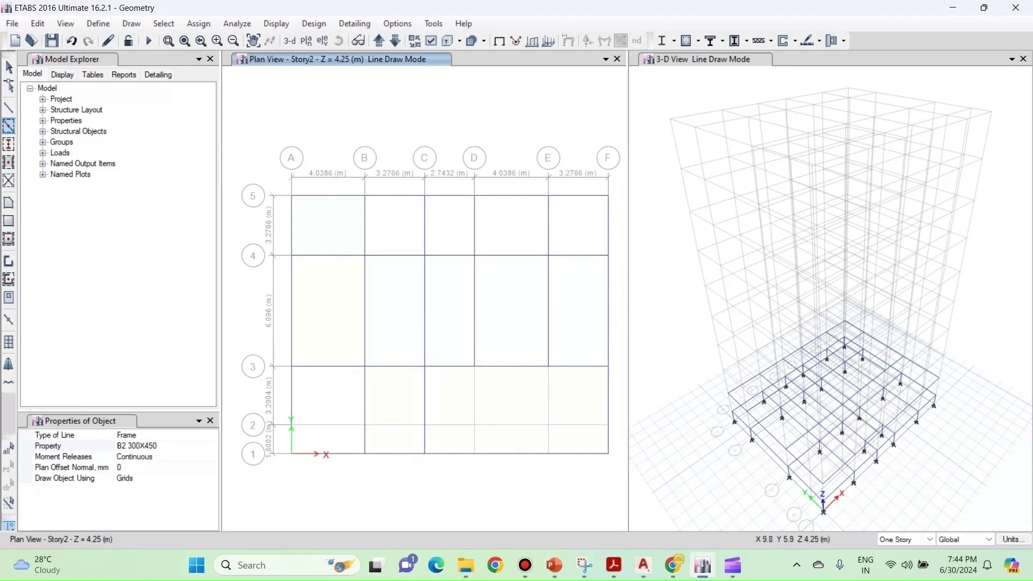
{"action": "left_click_drag", "start_coordinate": [469, 346], "coordinate": [487, 473]}
{"action": "left_click_drag", "start_coordinate": [541, 348], "coordinate": [548, 471]}
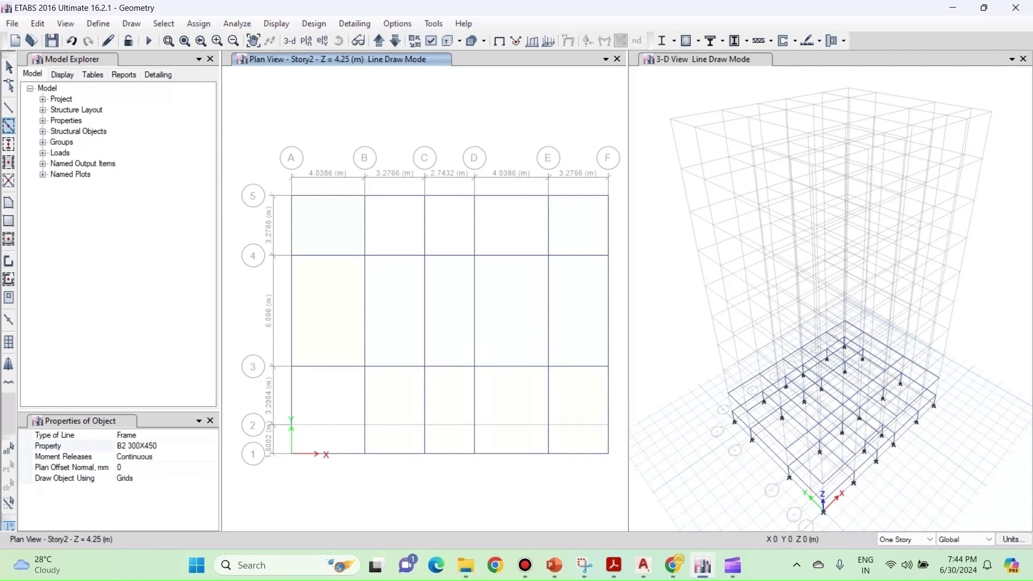
{"action": "left_click_drag", "start_coordinate": [411, 409], "coordinate": [486, 434]}
{"action": "key", "text": "Escape"}
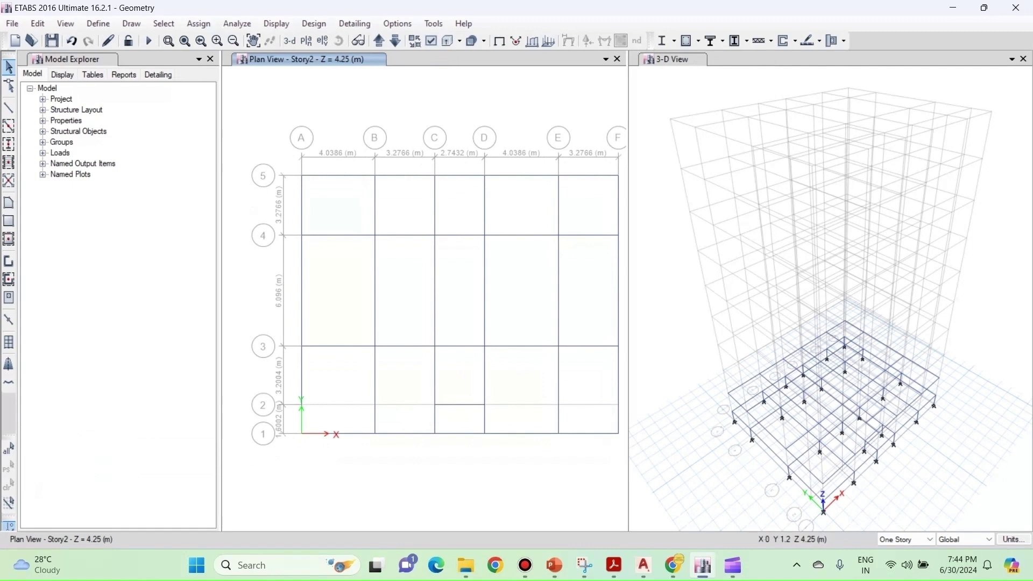
Join the split Story2 beam segments between grids 3 and 1 along grids A, B, E and F into single frames
{"action": "left_click", "coordinate": [301, 411]}
{"action": "left_click", "coordinate": [303, 382]}
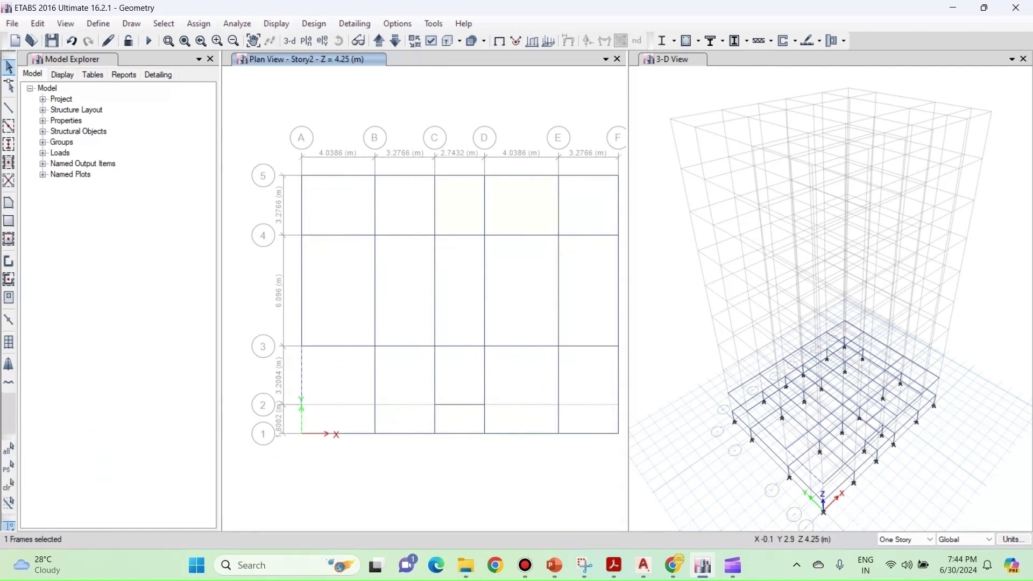
{"action": "left_click", "coordinate": [375, 377]}
{"action": "left_click", "coordinate": [375, 418]}
{"action": "left_click", "coordinate": [558, 413]}
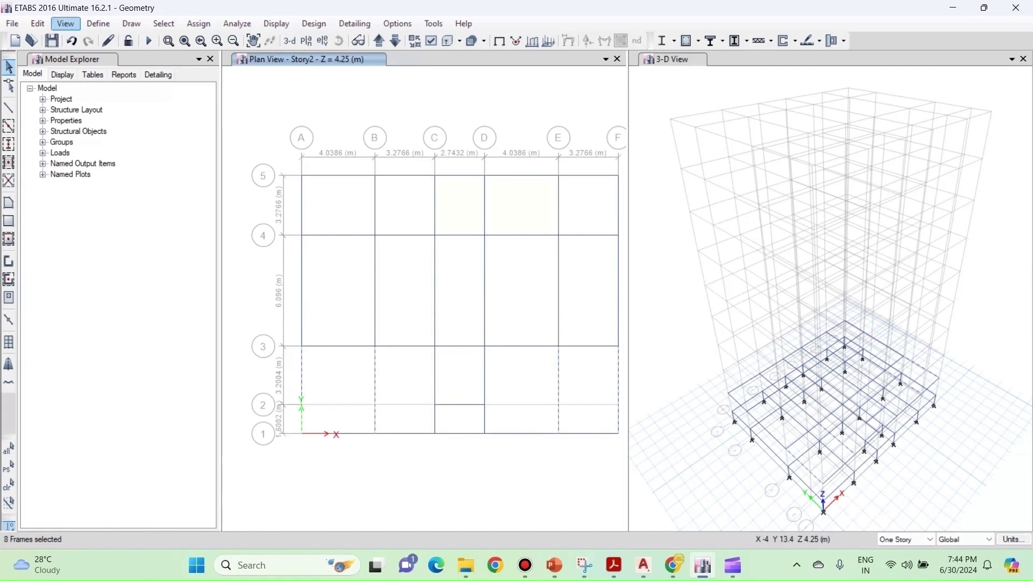
{"action": "left_click", "coordinate": [37, 23]}
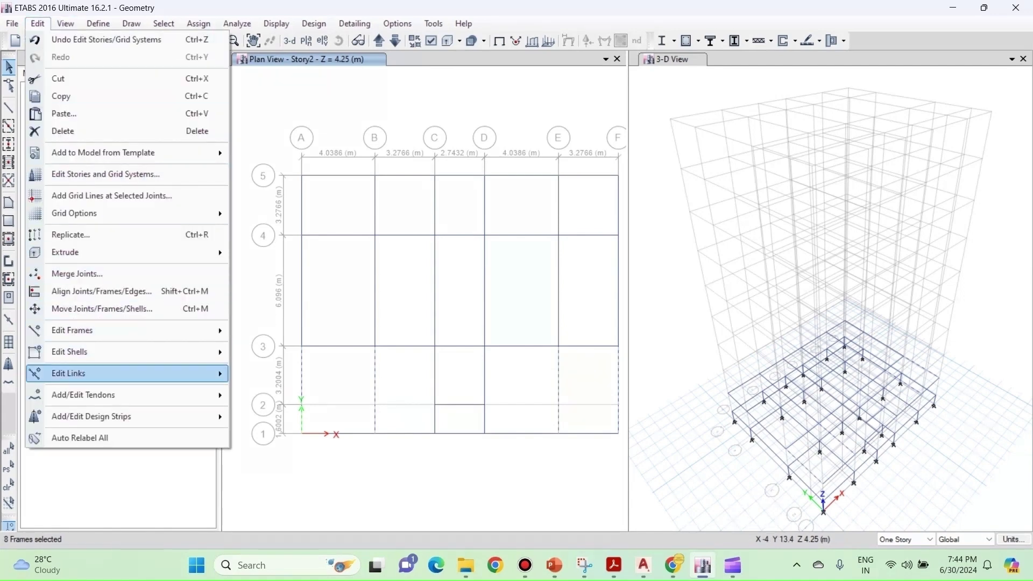
{"action": "mouse_move", "coordinate": [135, 329]}
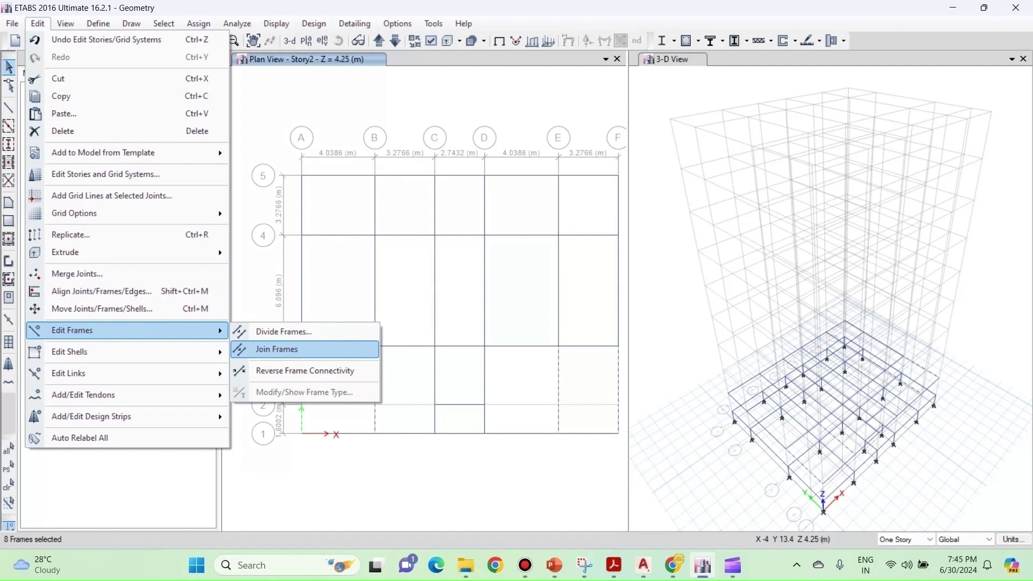
{"action": "left_click", "coordinate": [276, 349]}
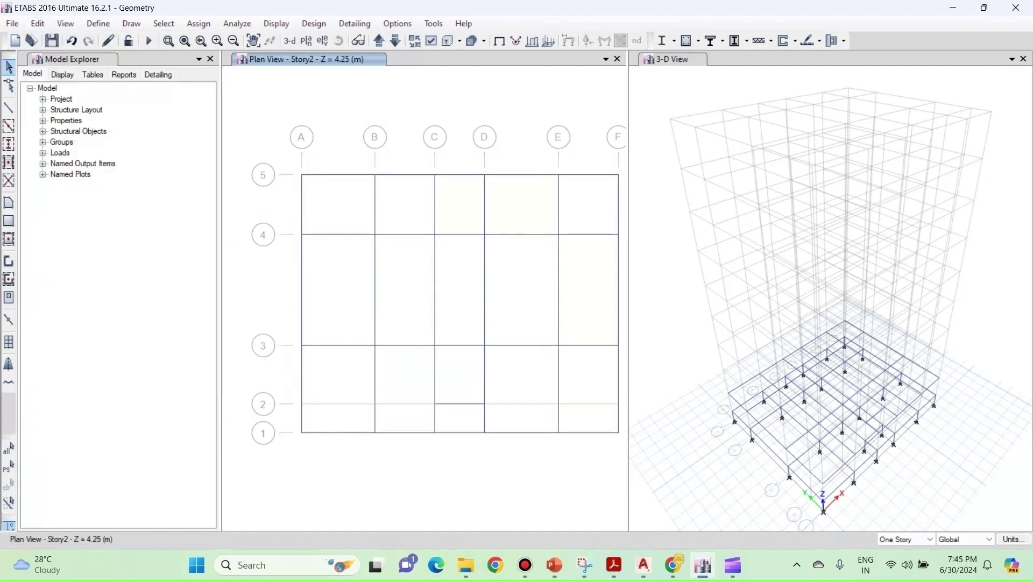
Show the Story1 plan and window-select the columns along grids 5 and 4 from A to F
{"action": "middle_click_drag", "start_coordinate": [402, 259], "coordinate": [372, 257]}
{"action": "scroll", "coordinate": [372, 257], "scroll_direction": "down", "scroll_amount": 3}
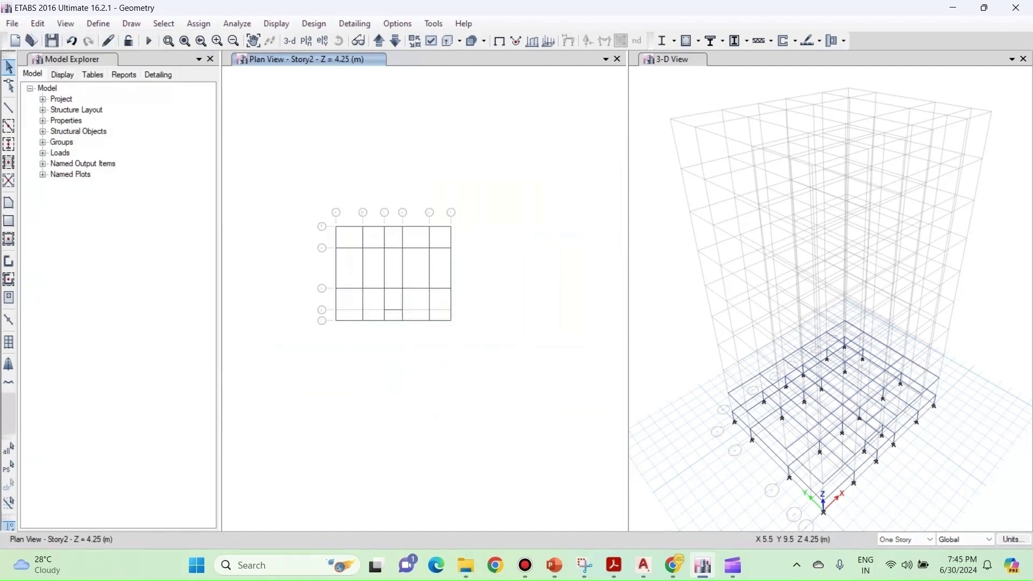
{"action": "scroll", "coordinate": [340, 249], "scroll_direction": "up", "scroll_amount": 3}
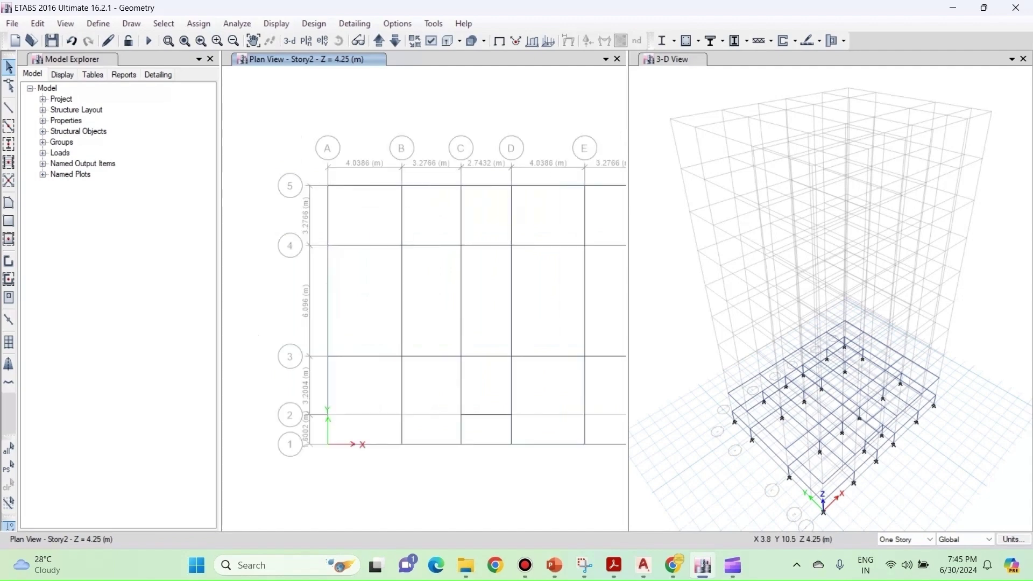
{"action": "middle_click_drag", "start_coordinate": [396, 253], "coordinate": [357, 246]}
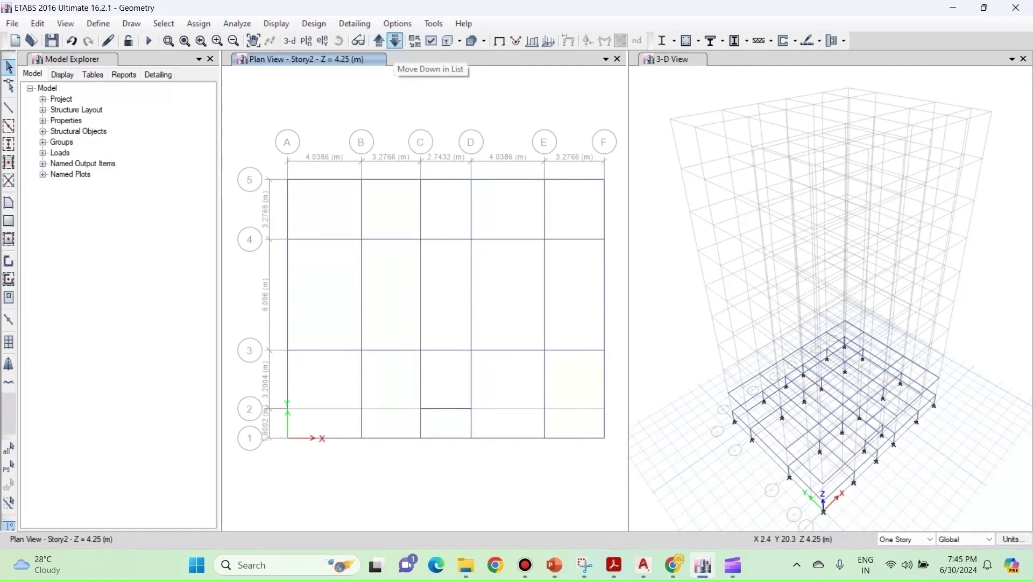
{"action": "left_click", "coordinate": [395, 41]}
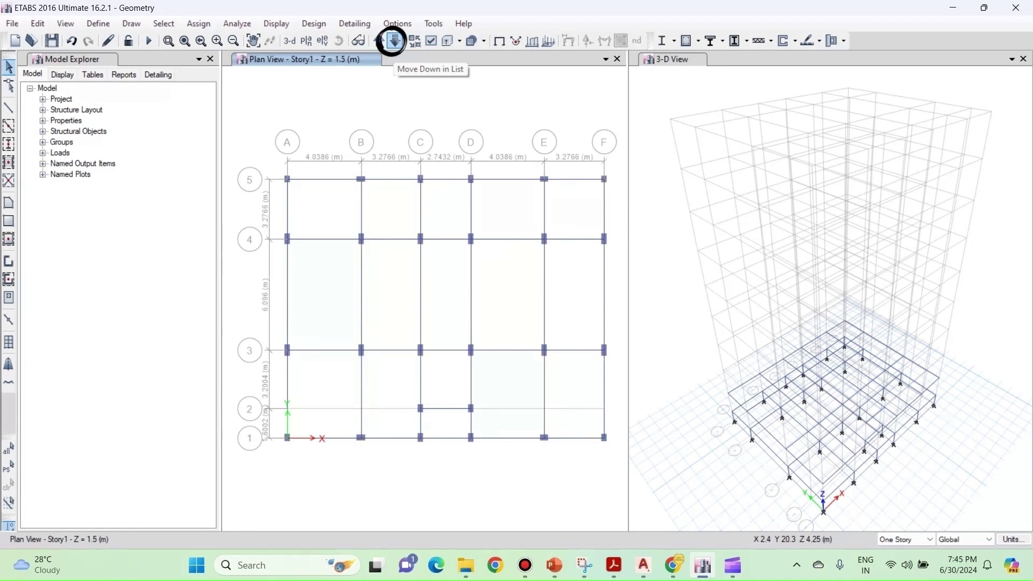
{"action": "left_click_drag", "start_coordinate": [270, 164], "coordinate": [299, 191]}
{"action": "left_click_drag", "start_coordinate": [350, 166], "coordinate": [477, 192]}
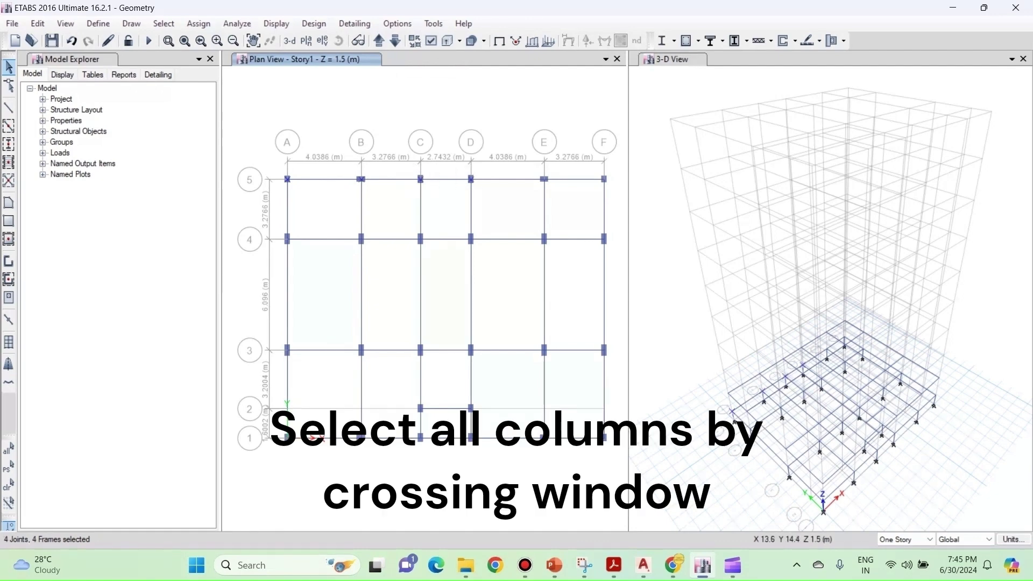
{"action": "mouse_move", "coordinate": [530, 167]}
{"action": "left_mouse_down"}
{"action": "mouse_move", "coordinate": [552, 189]}
{"action": "mouse_move", "coordinate": [611, 189]}
{"action": "left_mouse_up"}
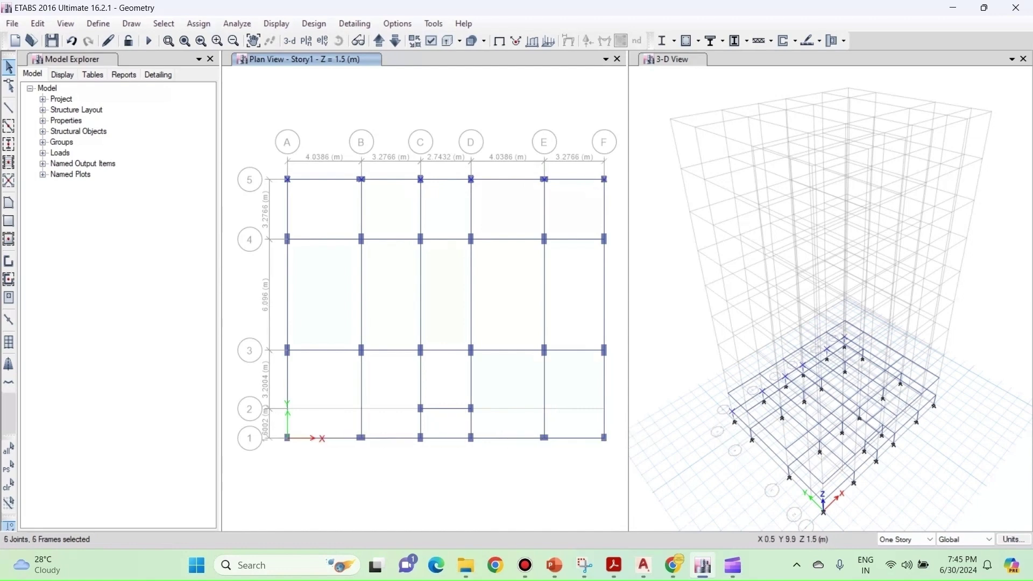
{"action": "left_click_drag", "start_coordinate": [276, 227], "coordinate": [302, 251]}
{"action": "left_click_drag", "start_coordinate": [350, 222], "coordinate": [370, 251]}
{"action": "left_click_drag", "start_coordinate": [403, 221], "coordinate": [479, 250]}
{"action": "left_click_drag", "start_coordinate": [531, 224], "coordinate": [610, 255]}
Add all remaining Story1 columns along grids 3, 2 and 1 to the selection
{"action": "left_click_drag", "start_coordinate": [592, 334], "coordinate": [618, 363]}
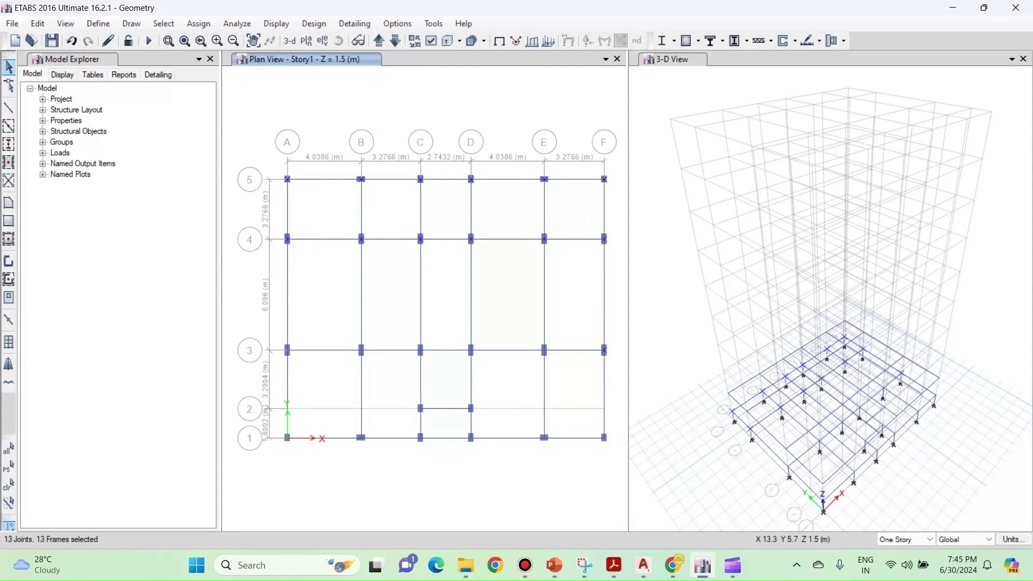
{"action": "left_click_drag", "start_coordinate": [531, 334], "coordinate": [554, 361]}
{"action": "left_click_drag", "start_coordinate": [461, 329], "coordinate": [481, 356]}
{"action": "left_click_drag", "start_coordinate": [410, 332], "coordinate": [432, 358]}
{"action": "left_click_drag", "start_coordinate": [347, 331], "coordinate": [369, 363]}
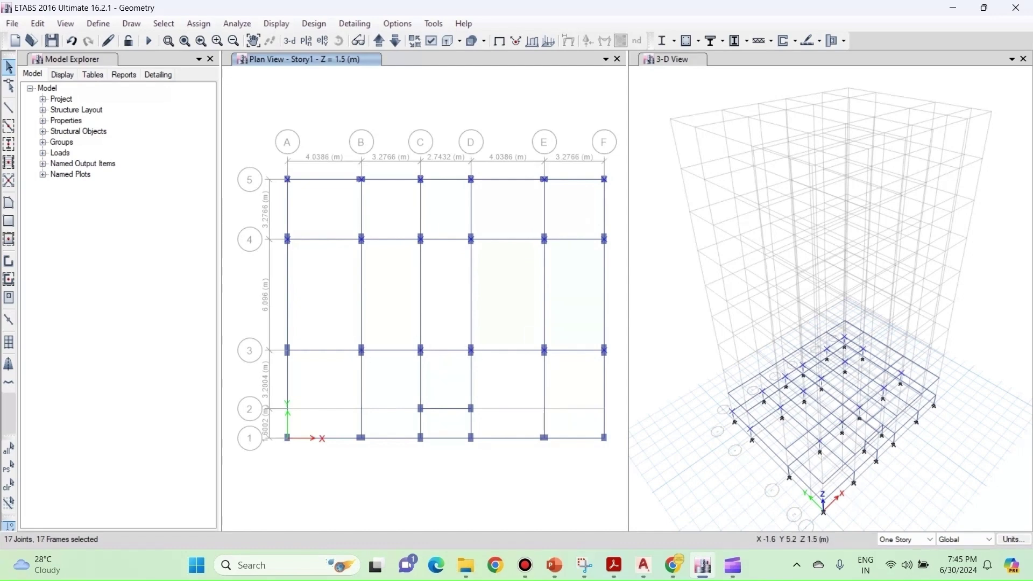
{"action": "left_click_drag", "start_coordinate": [279, 337], "coordinate": [294, 359]}
{"action": "left_click_drag", "start_coordinate": [280, 425], "coordinate": [294, 447]}
{"action": "left_click_drag", "start_coordinate": [350, 424], "coordinate": [375, 445]}
{"action": "left_click_drag", "start_coordinate": [407, 397], "coordinate": [475, 413]}
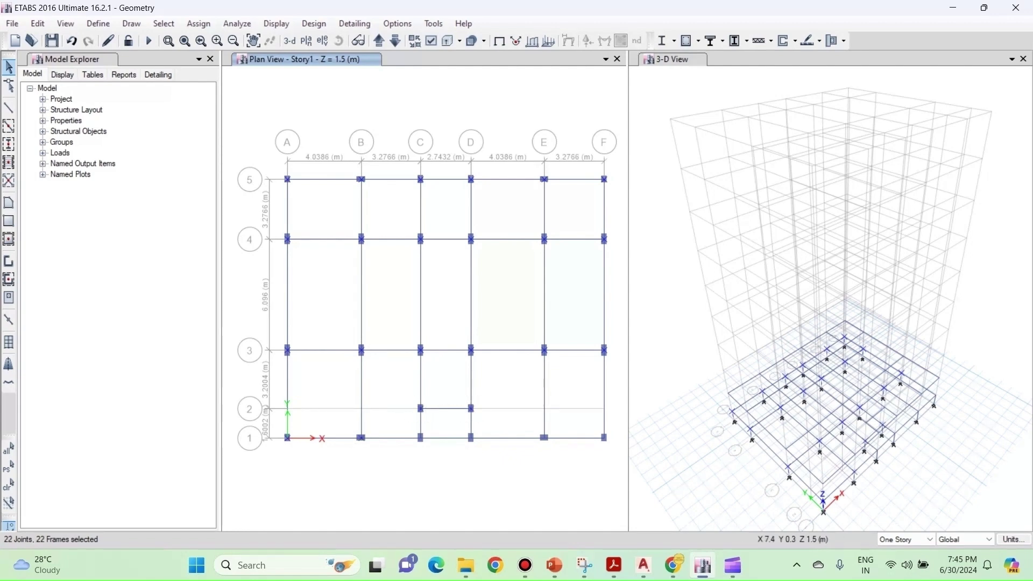
{"action": "left_click_drag", "start_coordinate": [407, 426], "coordinate": [488, 458]}
{"action": "left_click_drag", "start_coordinate": [534, 428], "coordinate": [611, 452]}
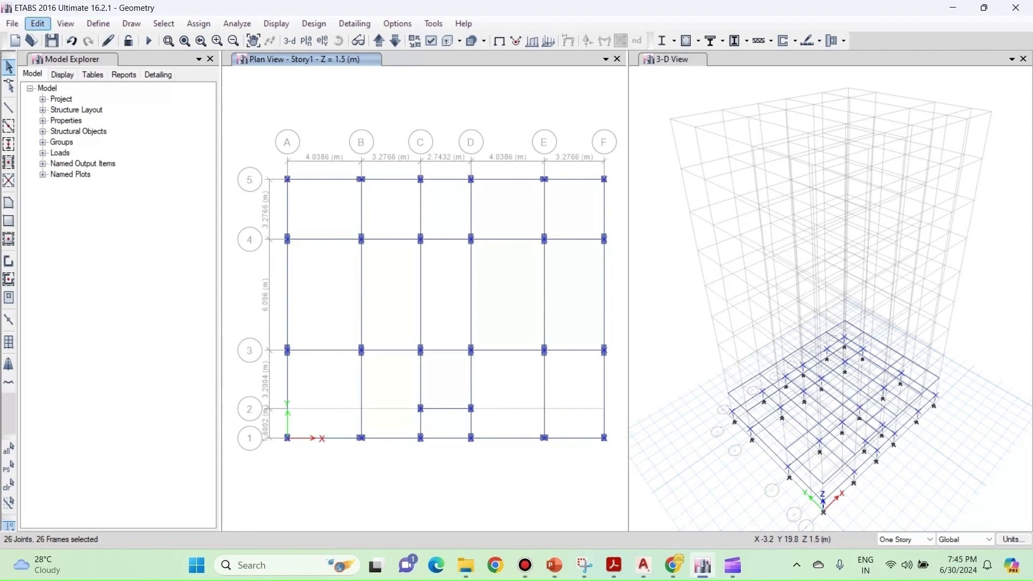
Replicate the selected columns by story onto Story1 through Story10
{"action": "left_click", "coordinate": [37, 23]}
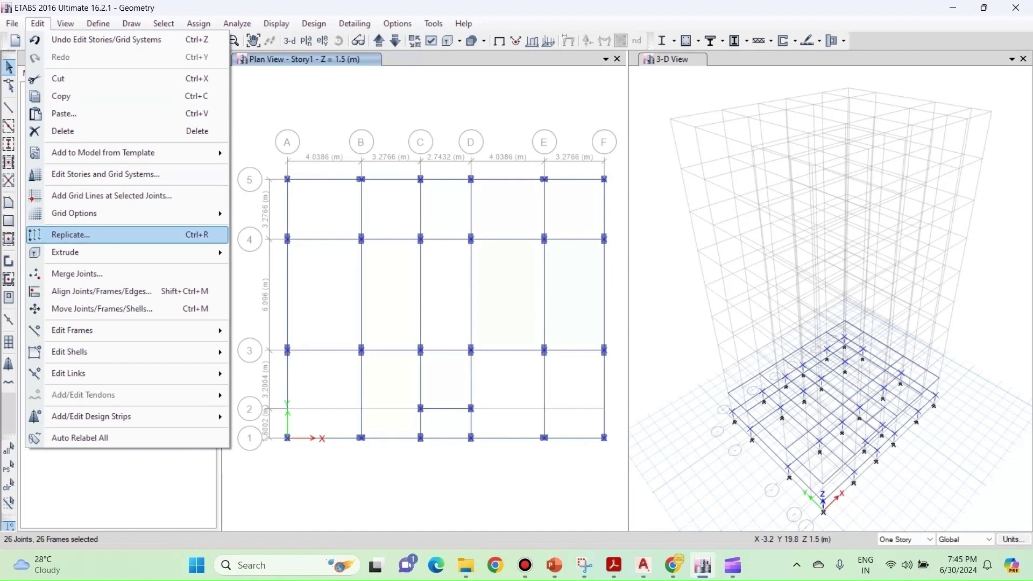
{"action": "left_click", "coordinate": [70, 235]}
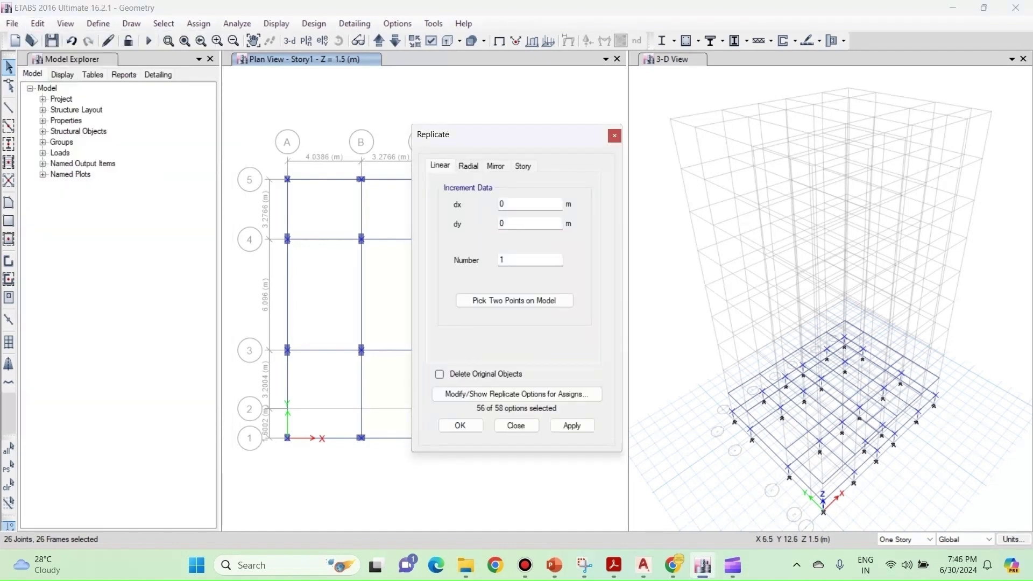
{"action": "left_click", "coordinate": [467, 166]}
{"action": "left_click", "coordinate": [495, 166]}
{"action": "left_click", "coordinate": [523, 165]}
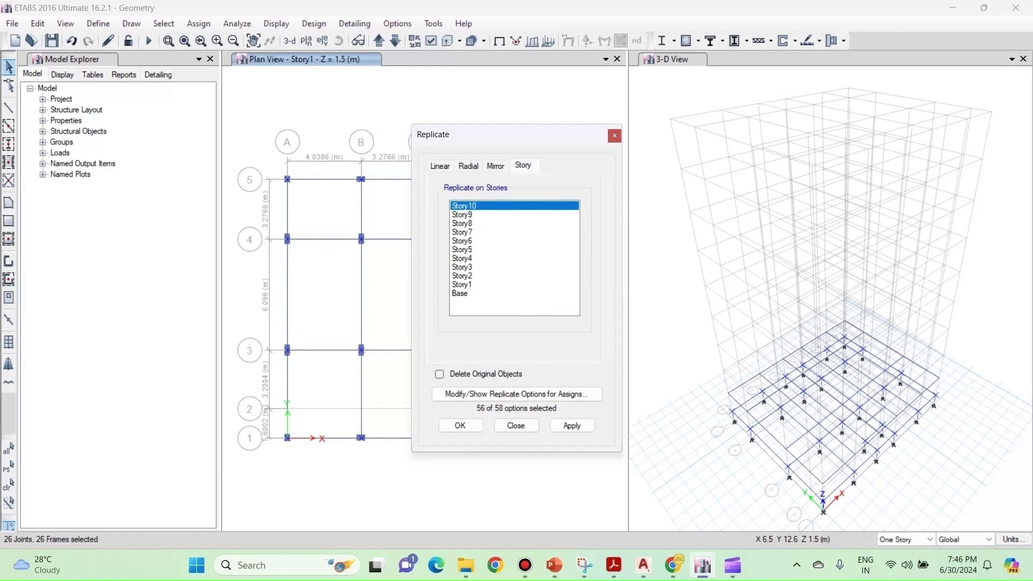
{"action": "left_click_drag", "start_coordinate": [484, 284], "coordinate": [484, 206]}
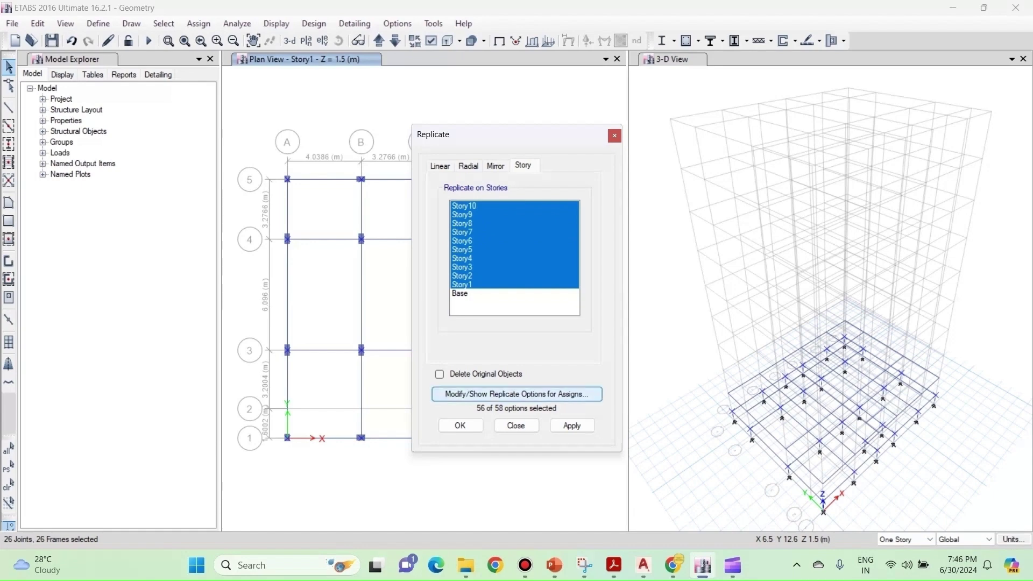
{"action": "left_click", "coordinate": [571, 426]}
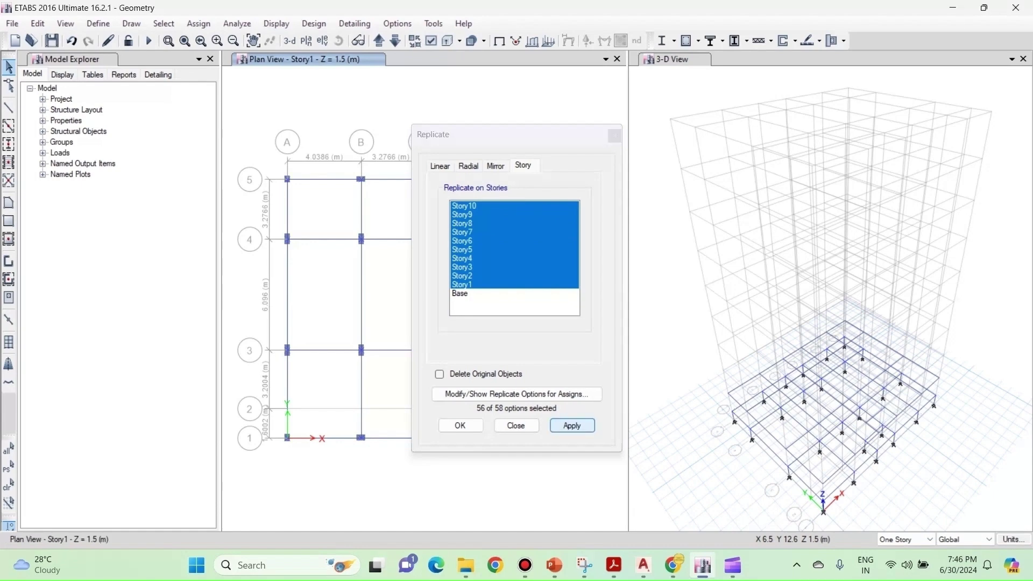
{"action": "left_click", "coordinate": [460, 426]}
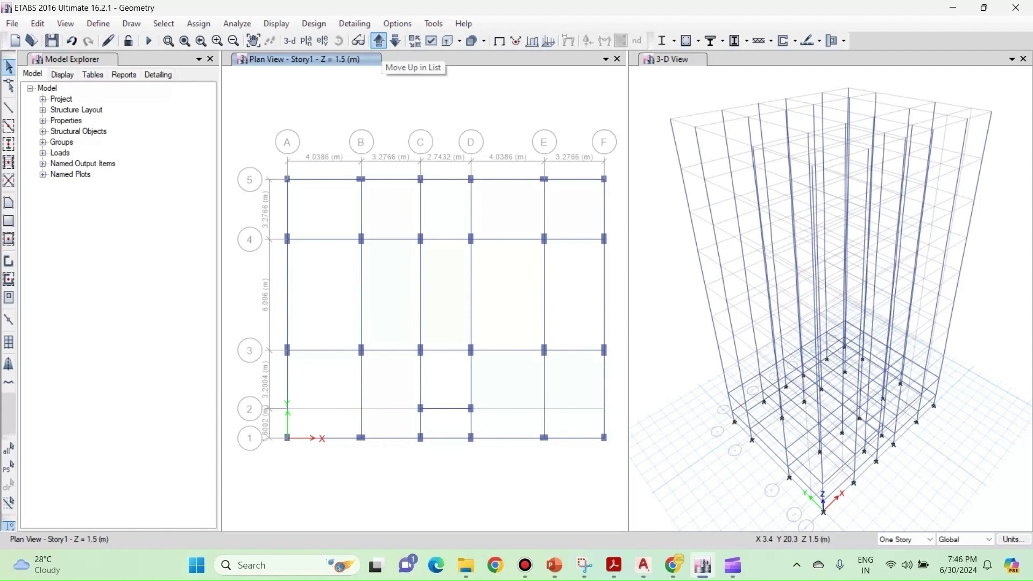
Show the Story2 plan, consult the room layout in the Residential Building Plan PDF, and return to ETABS
{"action": "left_click", "coordinate": [379, 41]}
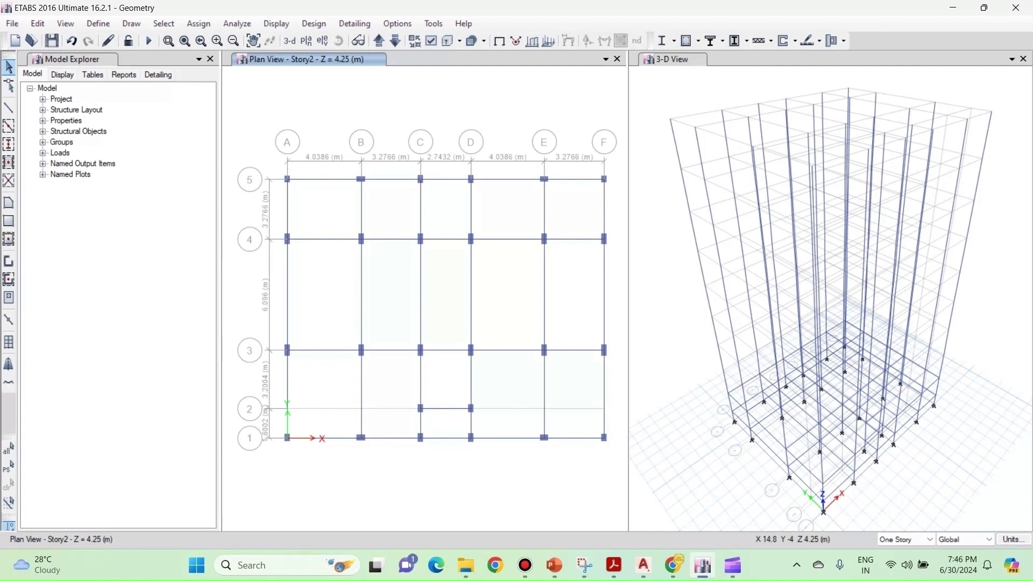
{"action": "key", "text": "alt+Tab"}
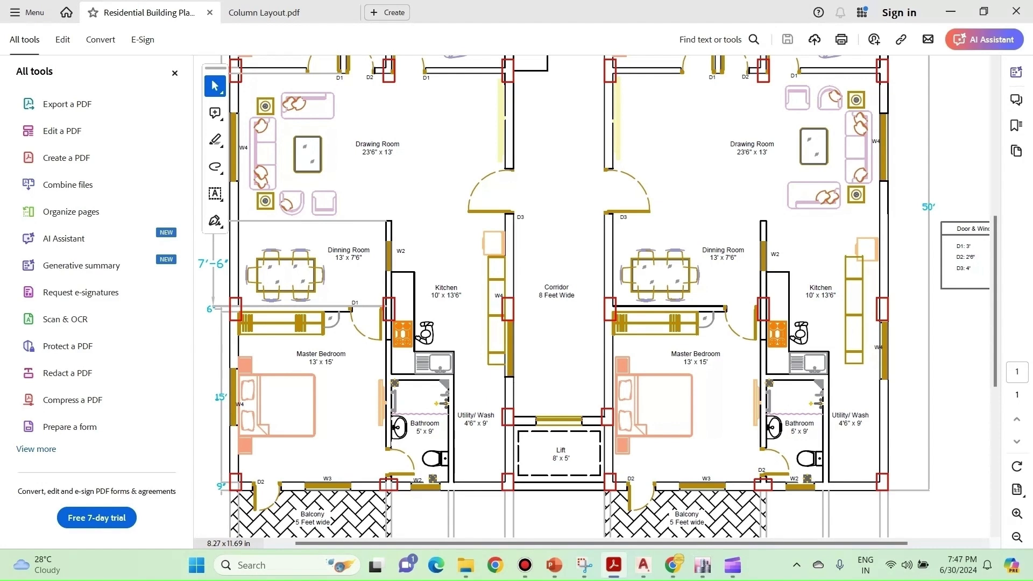
{"action": "mouse_move", "coordinate": [383, 315]}
{"action": "left_mouse_down"}
{"action": "mouse_move", "coordinate": [384, 473]}
{"action": "mouse_move", "coordinate": [383, 317]}
{"action": "left_mouse_up"}
{"action": "mouse_move", "coordinate": [702, 565]}
{"action": "left_click", "coordinate": [702, 501]}
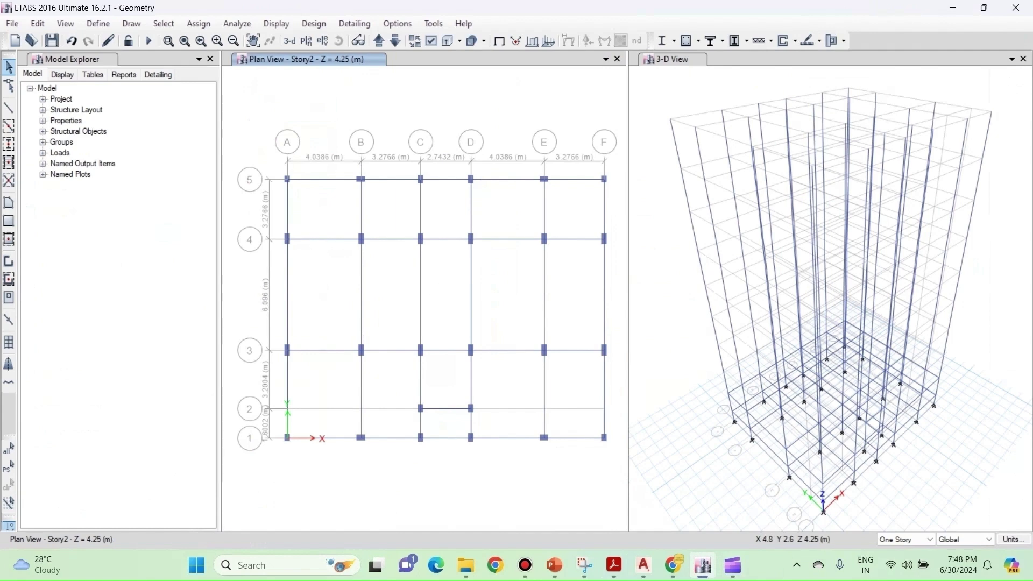
Copy the Story2 beams on grids B and E between grids 3 and 1, pasting with Delta X =5.5*0.3048 m and Delta Y 0
{"action": "left_click", "coordinate": [361, 391]}
{"action": "left_click", "coordinate": [544, 394]}
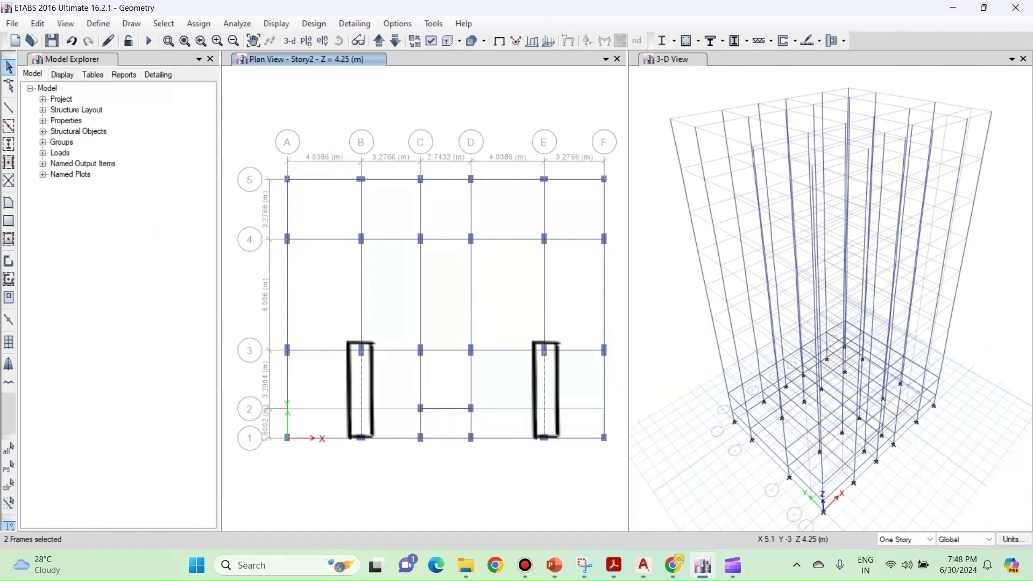
{"action": "key", "text": "ctrl+x"}
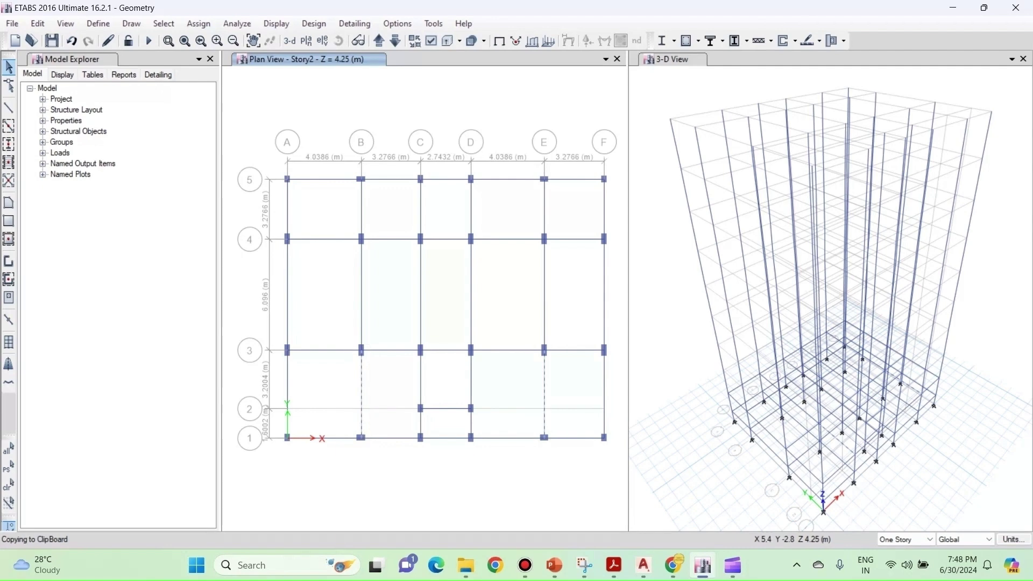
{"action": "key", "text": "ctrl+v"}
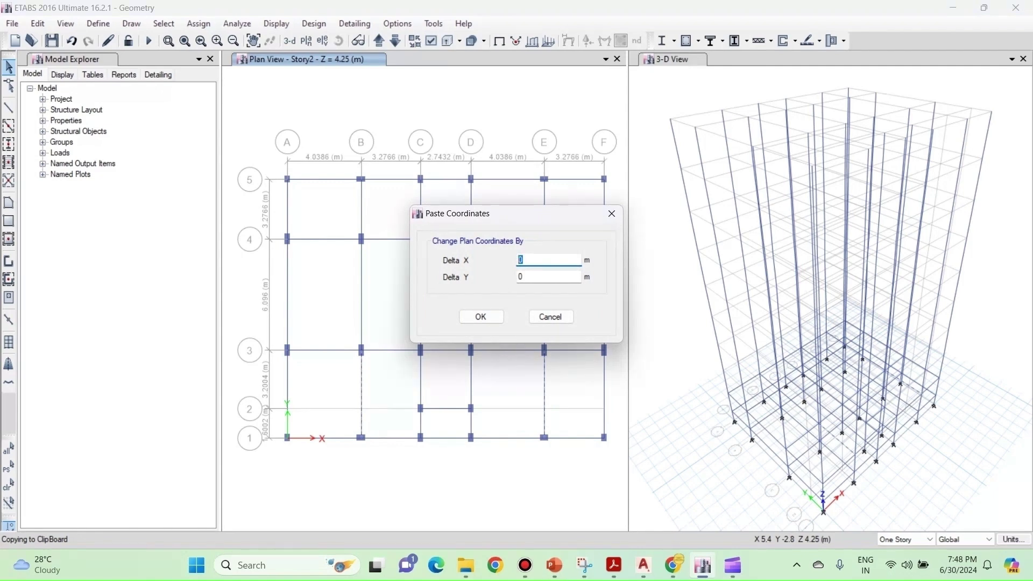
{"action": "type", "text": "=5.5*0.3048"}
{"action": "key", "text": "Tab"}
{"action": "key", "text": "Return"}
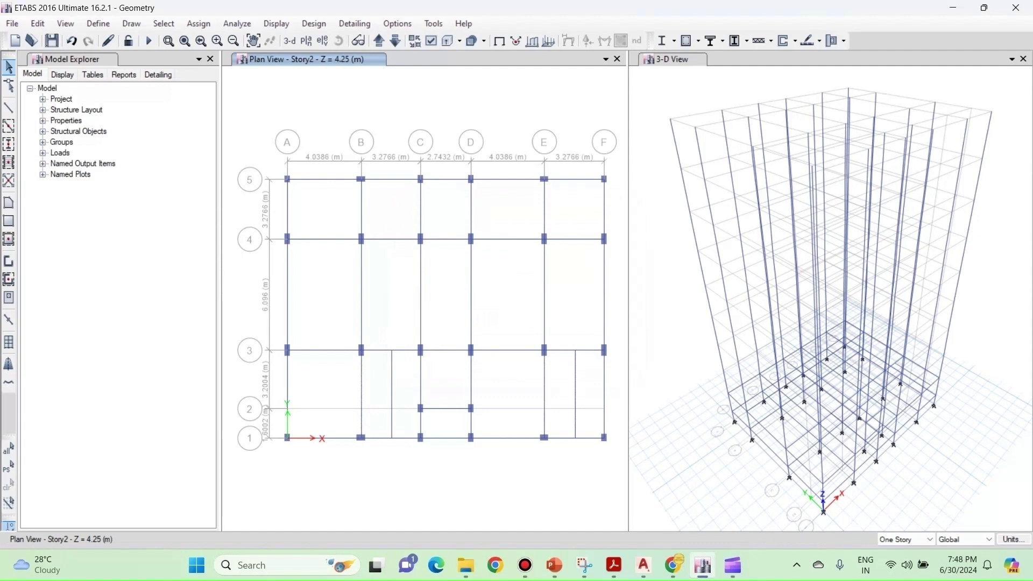
Switch to Residential Building Plan.pdf, examine the Bathroom and Utility/Wash dimensions, underlining their size labels, and return to ETABS
{"action": "mouse_move", "coordinate": [643, 565]}
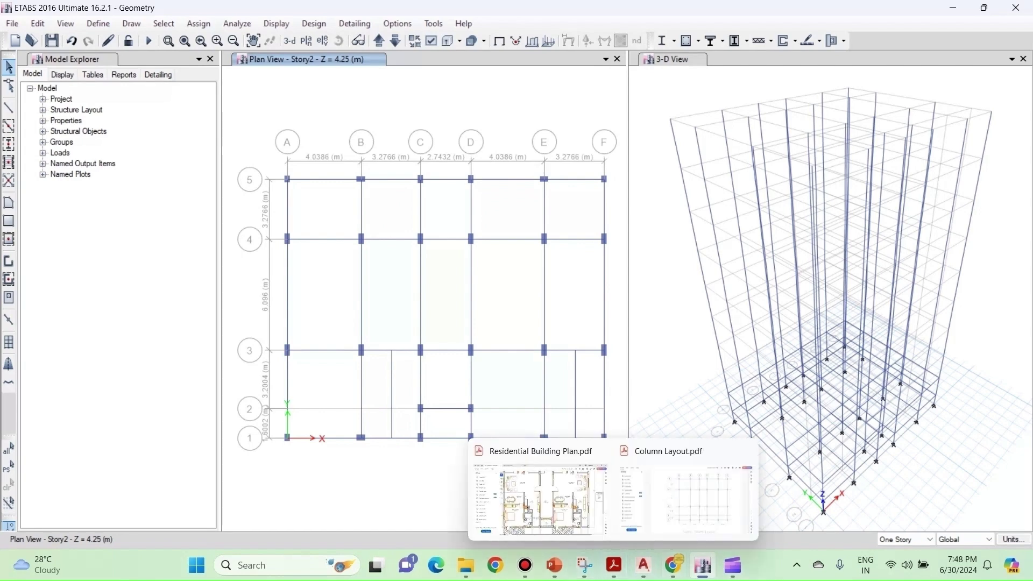
{"action": "left_click", "coordinate": [540, 495]}
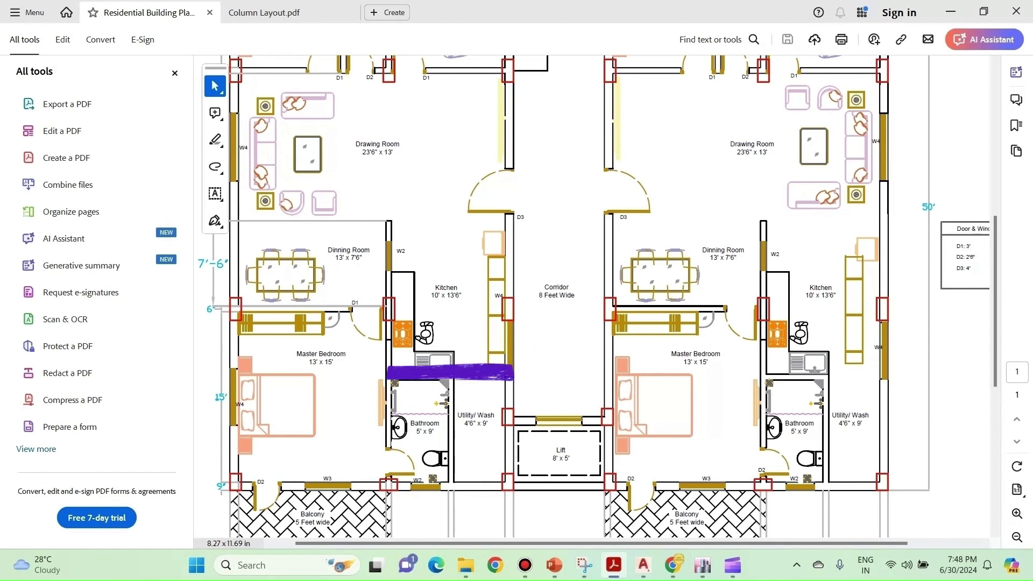
{"action": "double_click", "coordinate": [430, 430]}
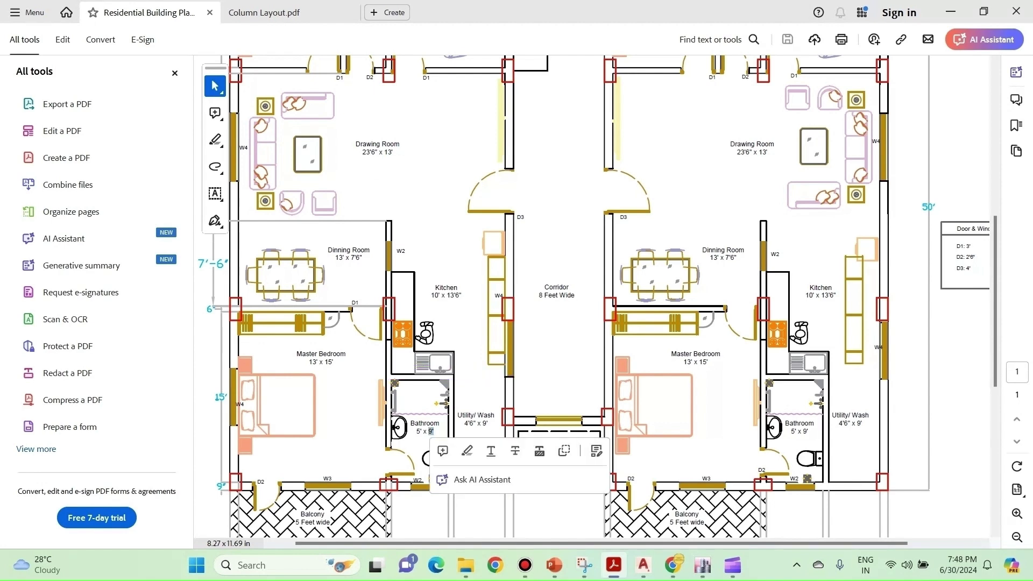
{"action": "key", "text": "Escape"}
{"action": "left_click_drag", "start_coordinate": [429, 431], "coordinate": [441, 426]}
{"action": "left_click", "coordinate": [490, 450]}
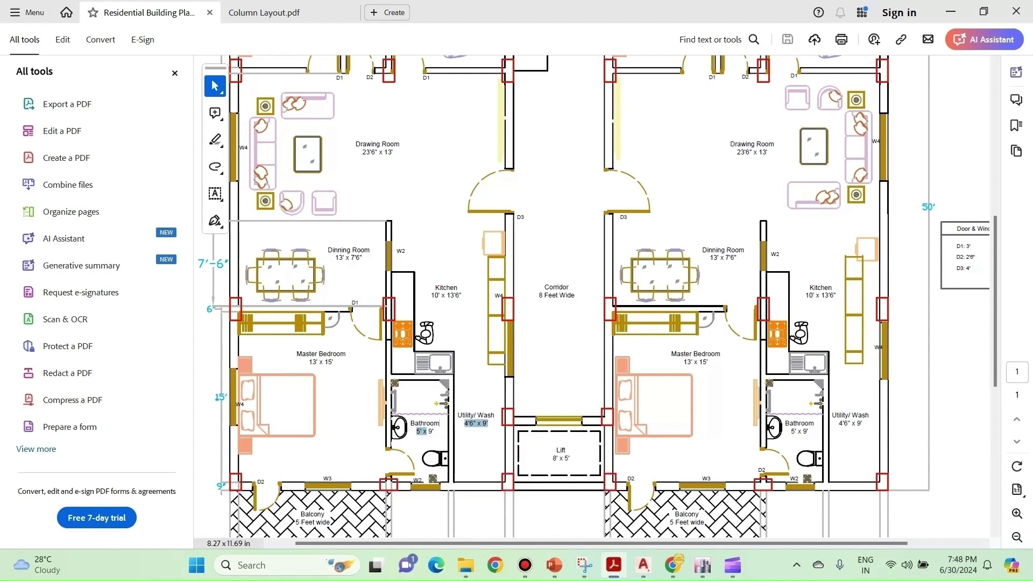
{"action": "left_click", "coordinate": [900, 39]}
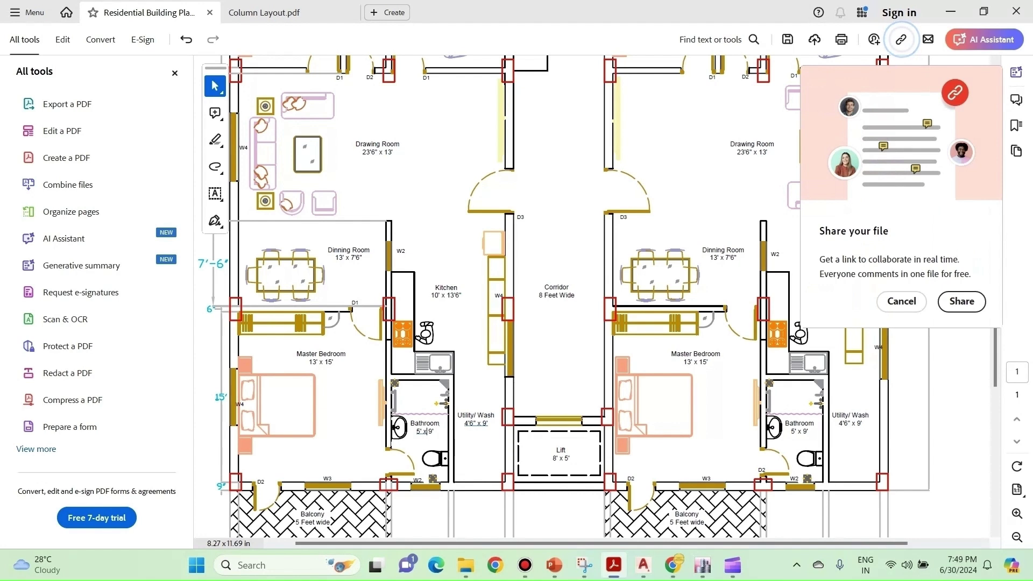
{"action": "left_click_drag", "start_coordinate": [427, 432], "coordinate": [434, 431]}
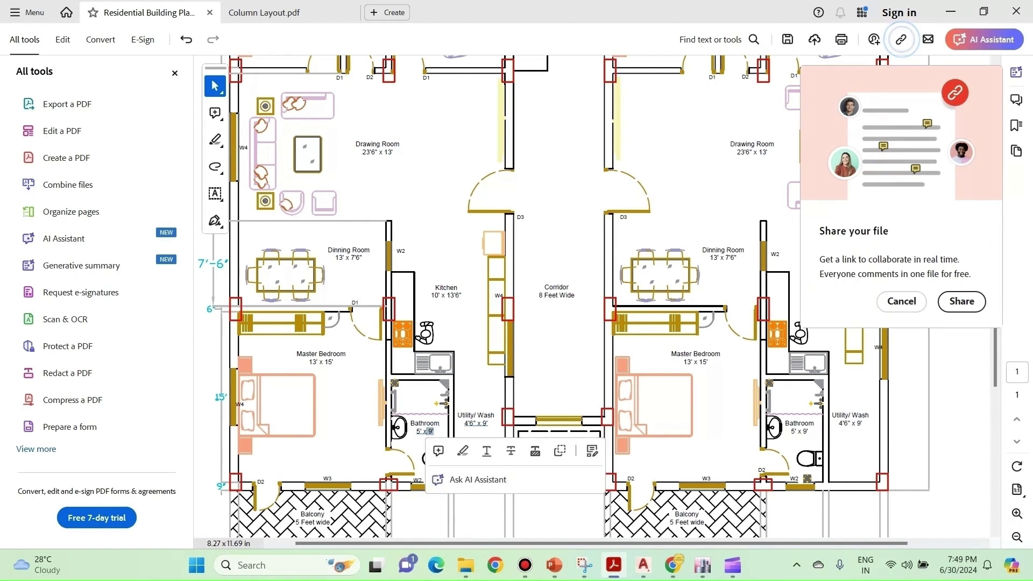
{"action": "left_click", "coordinate": [434, 431]}
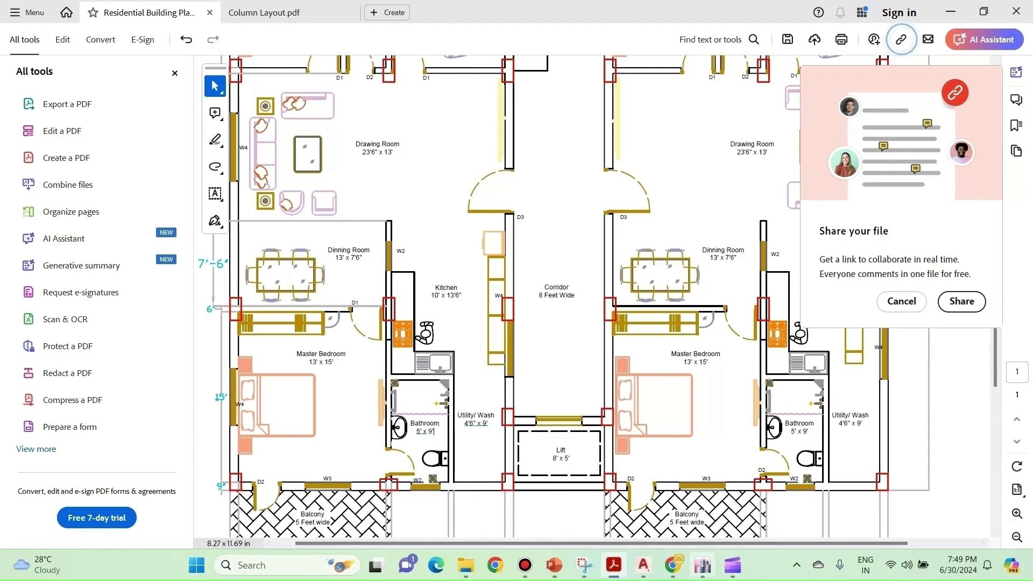
{"action": "left_click", "coordinate": [702, 565]}
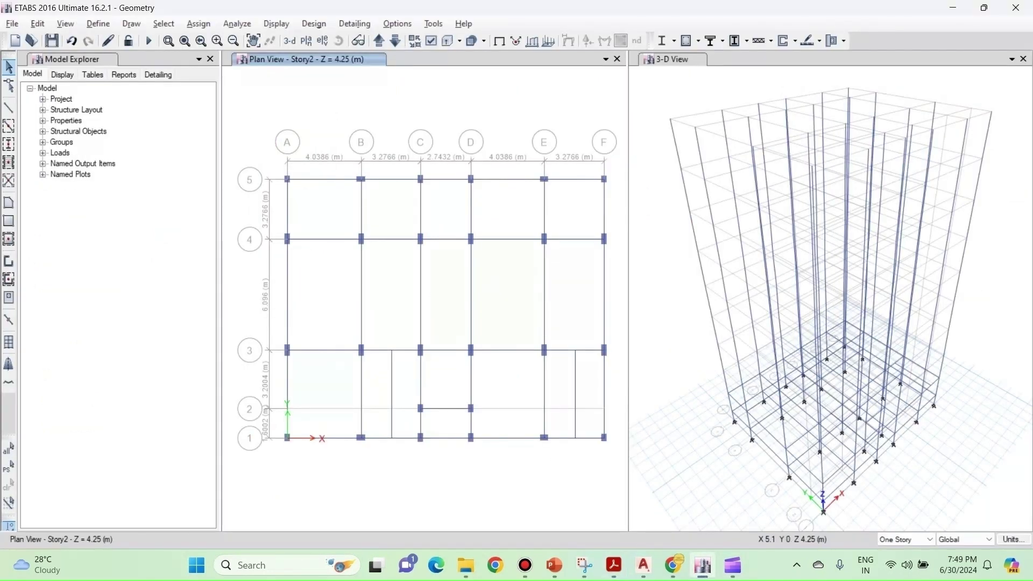
Copy the Story2 grid 1 beams between B and C and between E and F, setting the paste's Delta X to 0 m
{"action": "left_click", "coordinate": [377, 437]}
{"action": "left_click", "coordinate": [565, 438]}
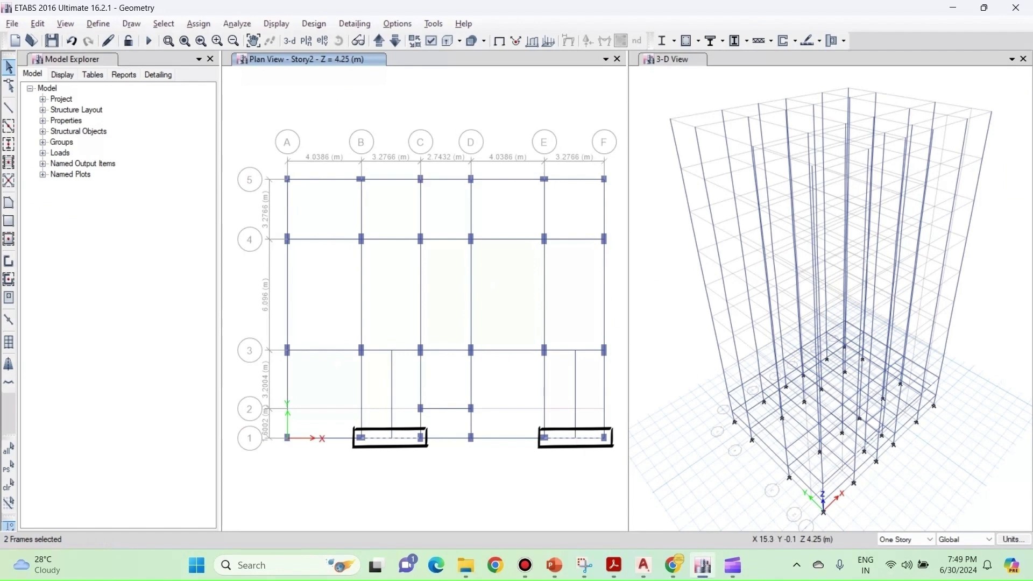
{"action": "key", "text": "ctrl+c"}
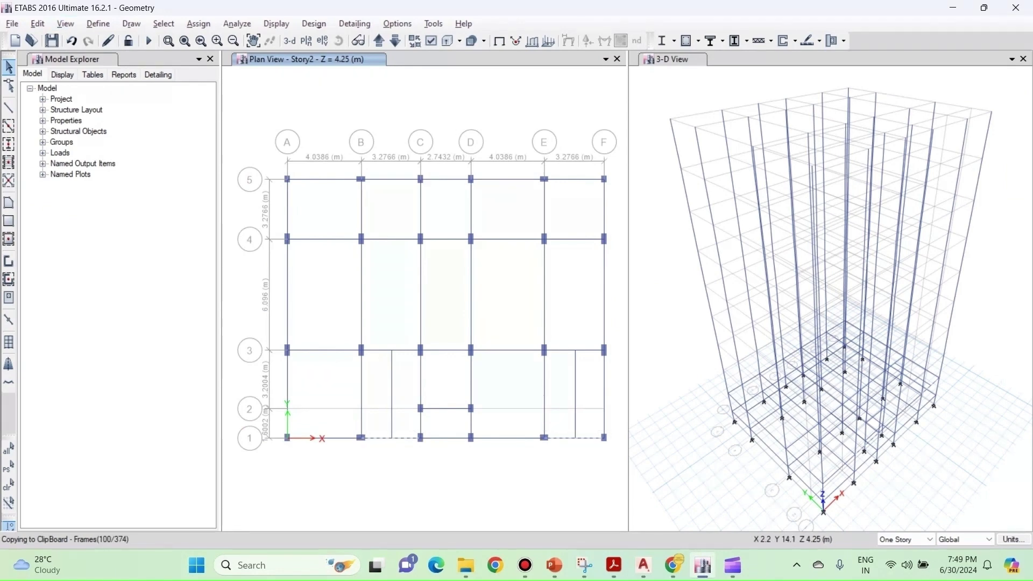
{"action": "key", "text": "ctrl+v"}
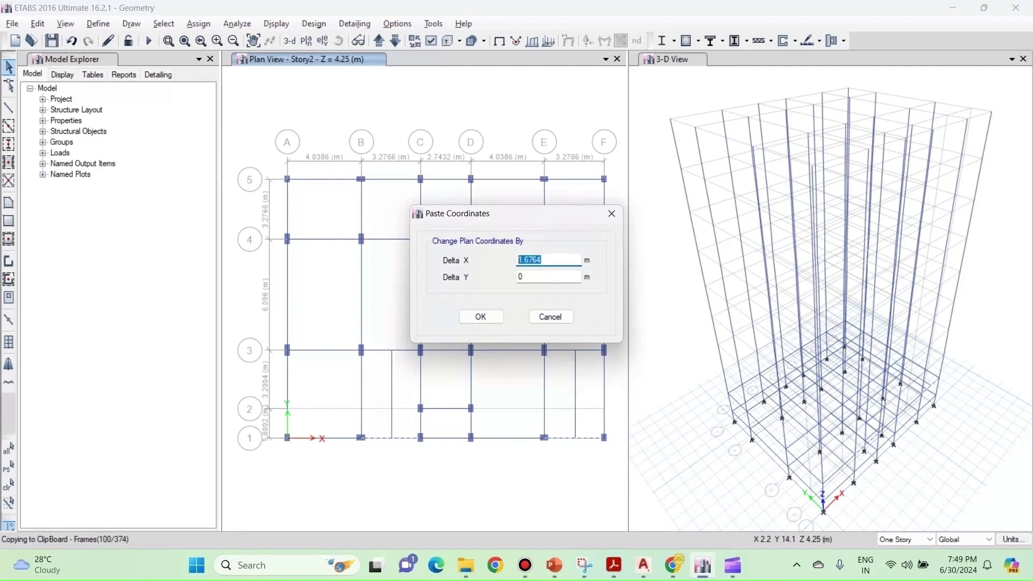
{"action": "type", "text": "0"}
{"action": "key", "text": "Tab"}
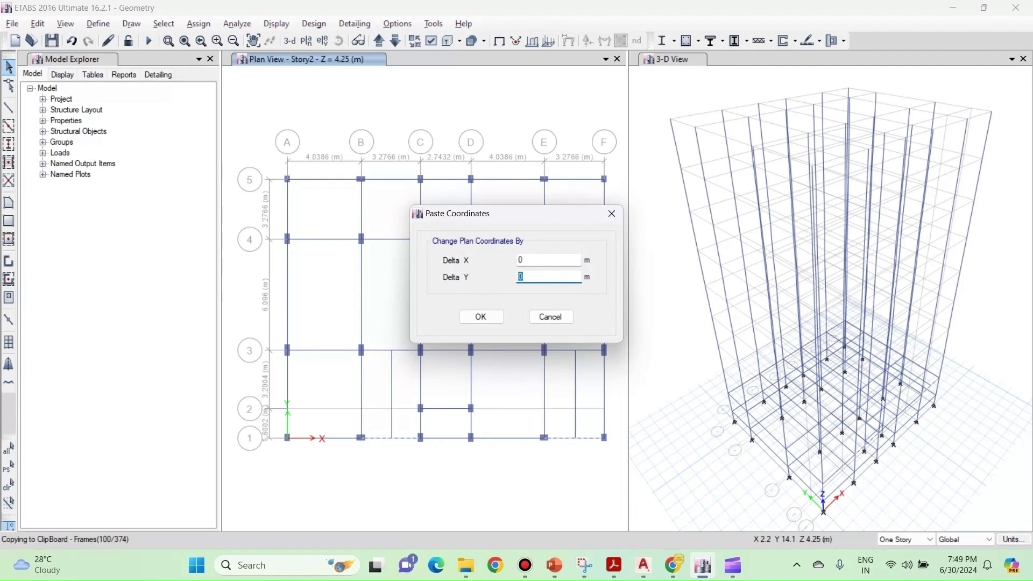
Paste copies of the grid 1 beams in bays B–C and E–F with Delta X 0 and Delta Y 9.5*0.3048 (2.8956 m)
{"action": "type", "text": "-"}
{"action": "type", "text": "9.5*0.30"}
{"action": "type", "text": "48"}
{"action": "left_click", "coordinate": [547, 260]}
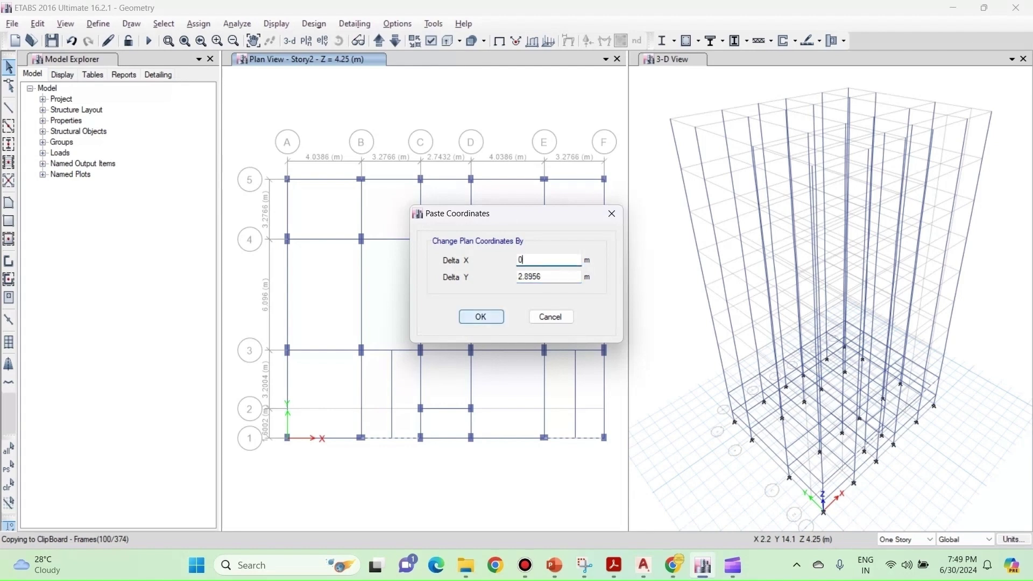
{"action": "key", "text": "Return"}
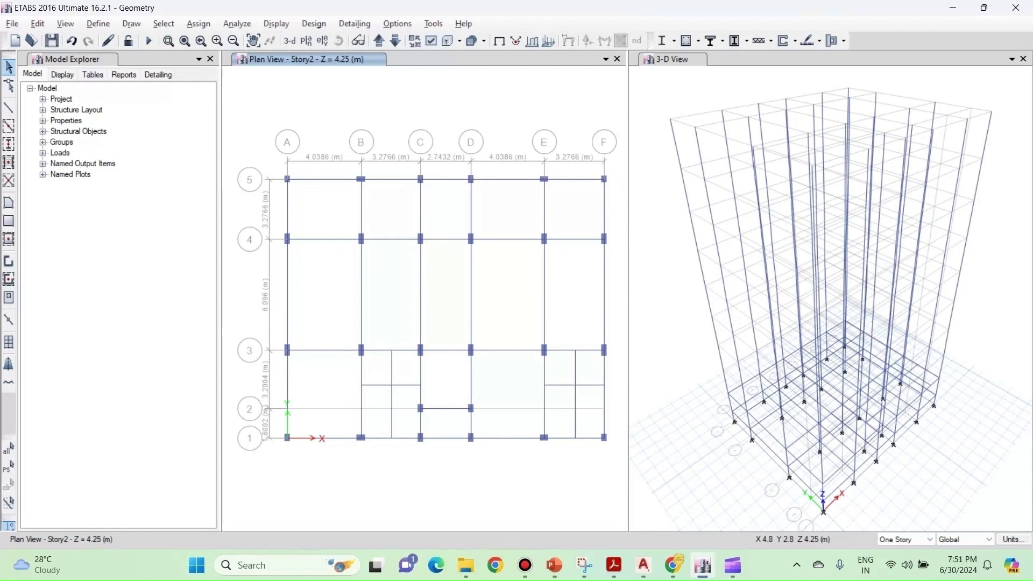
Divide the four crossing secondary beams in bays B–C and E–F by breaking them at intersections with selected frames and joints
{"action": "left_click", "coordinate": [376, 385]}
{"action": "key", "text": "Escape"}
{"action": "left_click", "coordinate": [392, 370]}
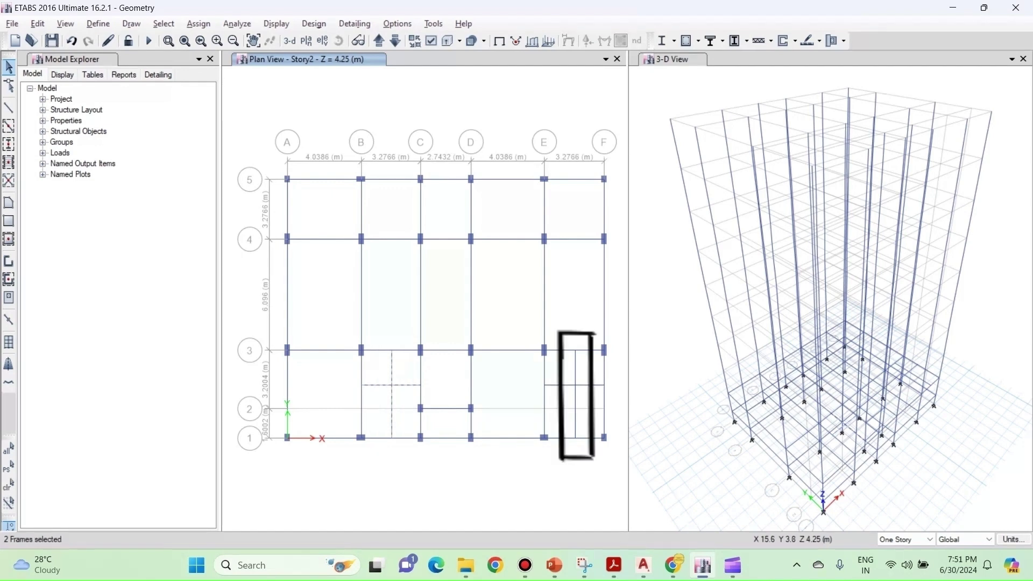
{"action": "left_click", "coordinate": [575, 383]}
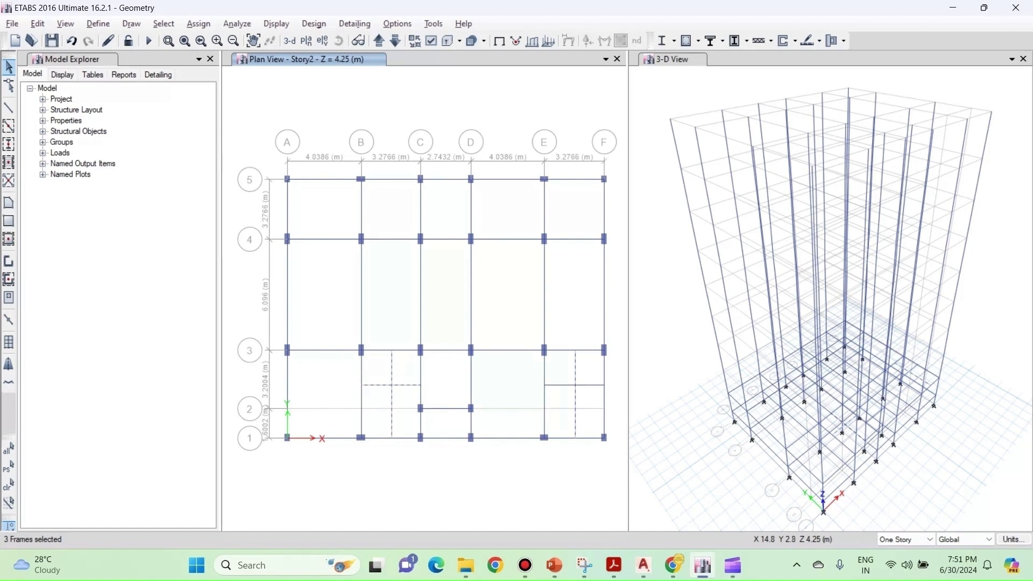
{"action": "left_click", "coordinate": [554, 385]}
{"action": "left_click", "coordinate": [38, 23]}
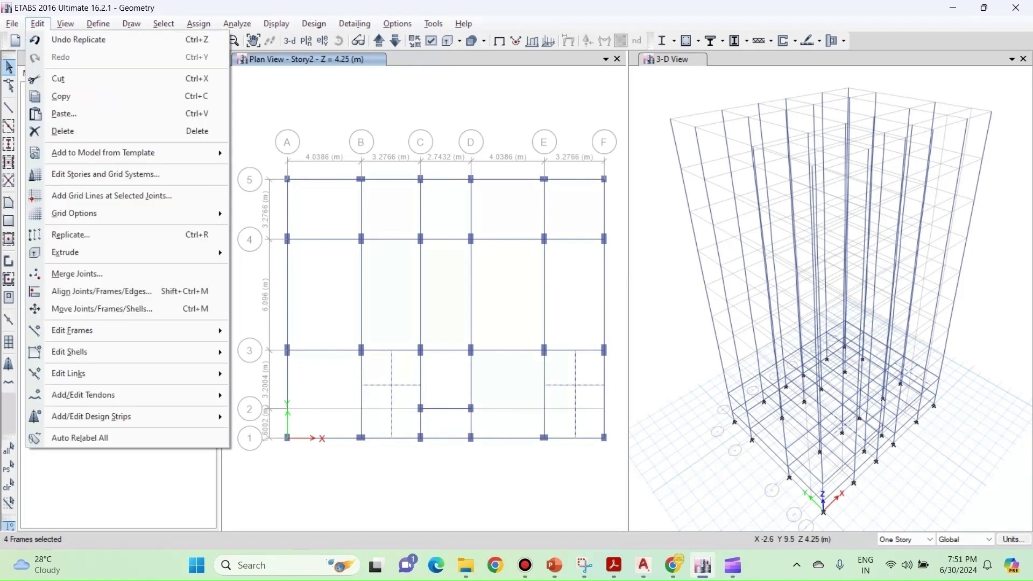
{"action": "mouse_move", "coordinate": [80, 330]}
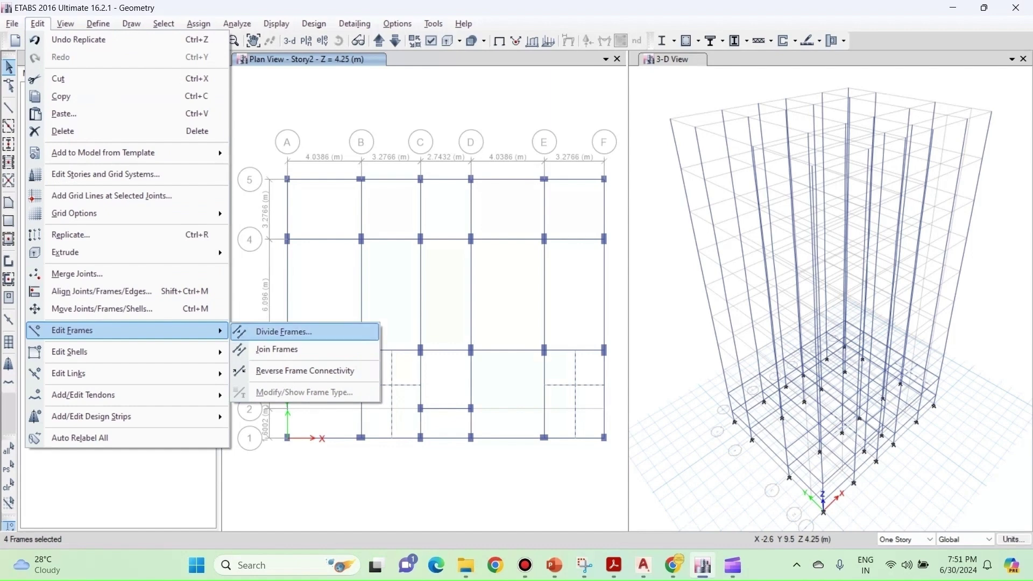
{"action": "left_click", "coordinate": [284, 331]}
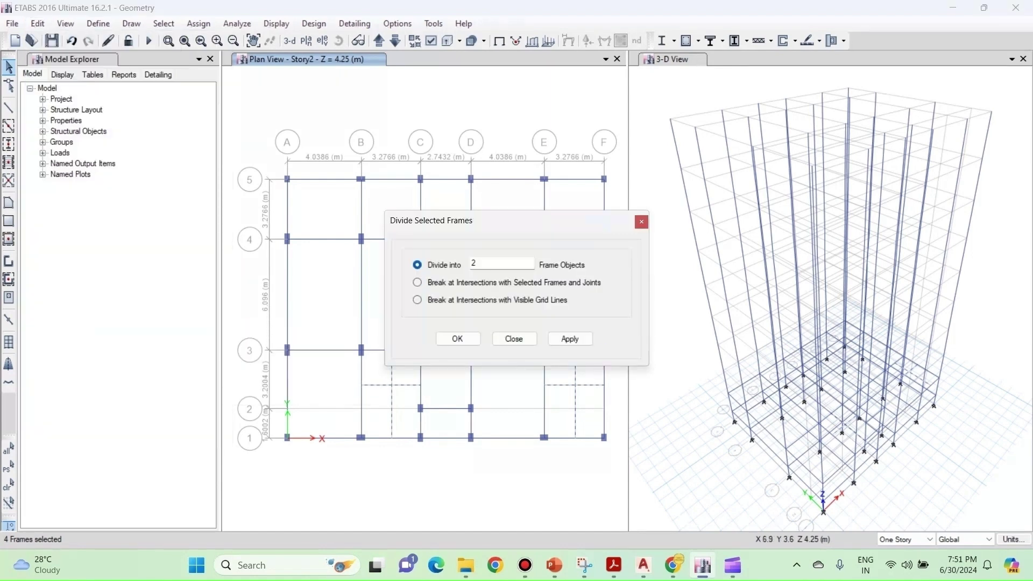
{"action": "key", "text": "Return"}
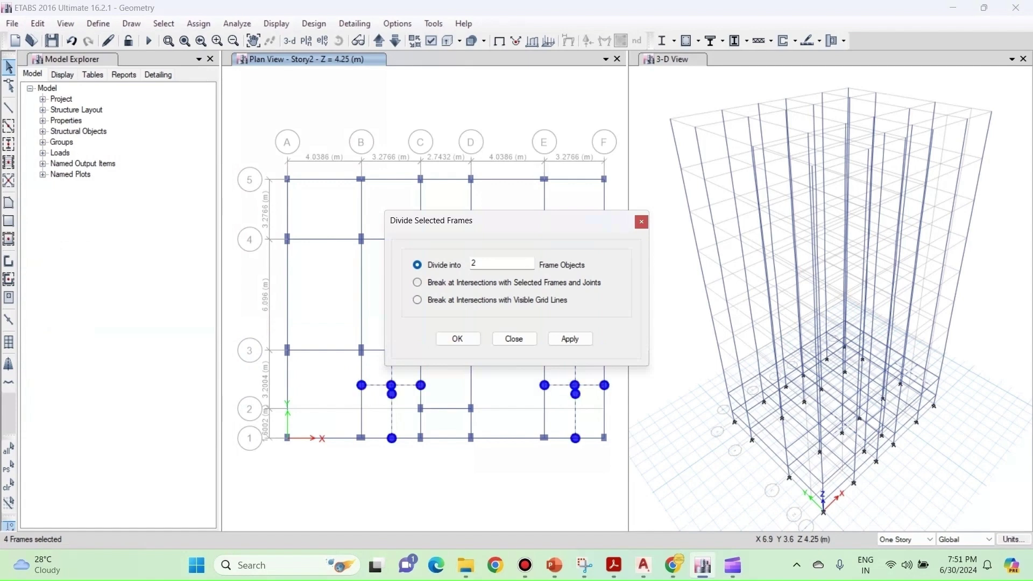
{"action": "left_click", "coordinate": [417, 282]}
{"action": "key", "text": "Tab"}
{"action": "key", "text": "Tab"}
{"action": "key", "text": "Tab"}
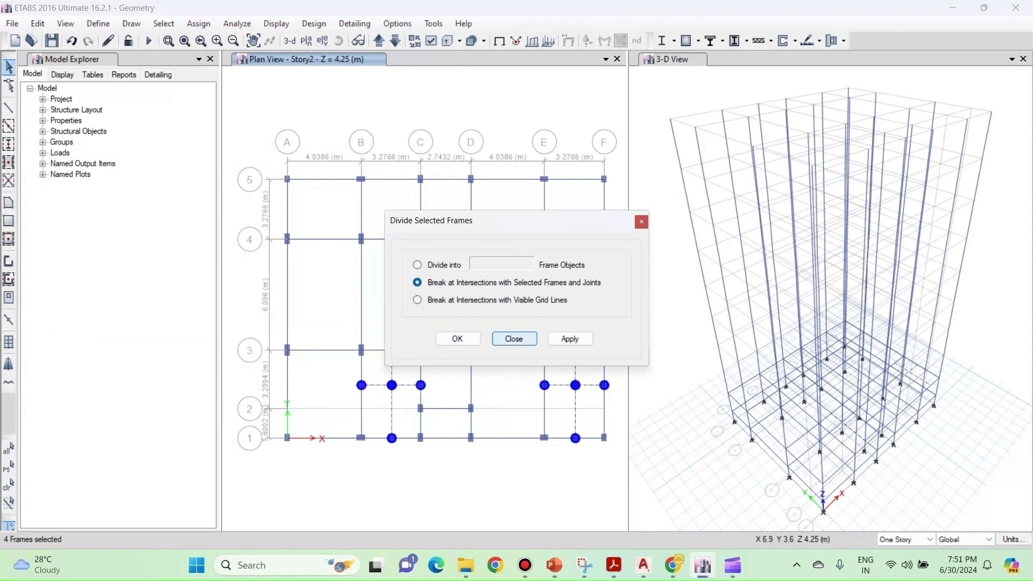
{"action": "key", "text": "Return"}
{"action": "left_click", "coordinate": [451, 338]}
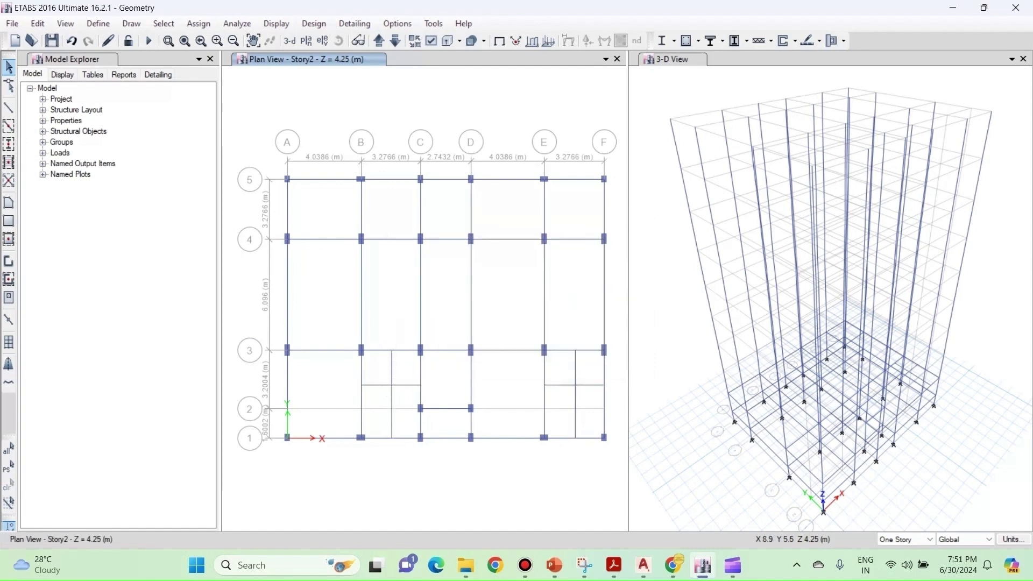
Check the division of the crossing beams in bay B–C by selecting individual segments one at a time
{"action": "left_click", "coordinate": [379, 384]}
{"action": "key", "text": "Escape"}
{"action": "left_click", "coordinate": [391, 399]}
{"action": "key", "text": "Escape"}
{"action": "left_click", "coordinate": [399, 384]}
{"action": "key", "text": "Escape"}
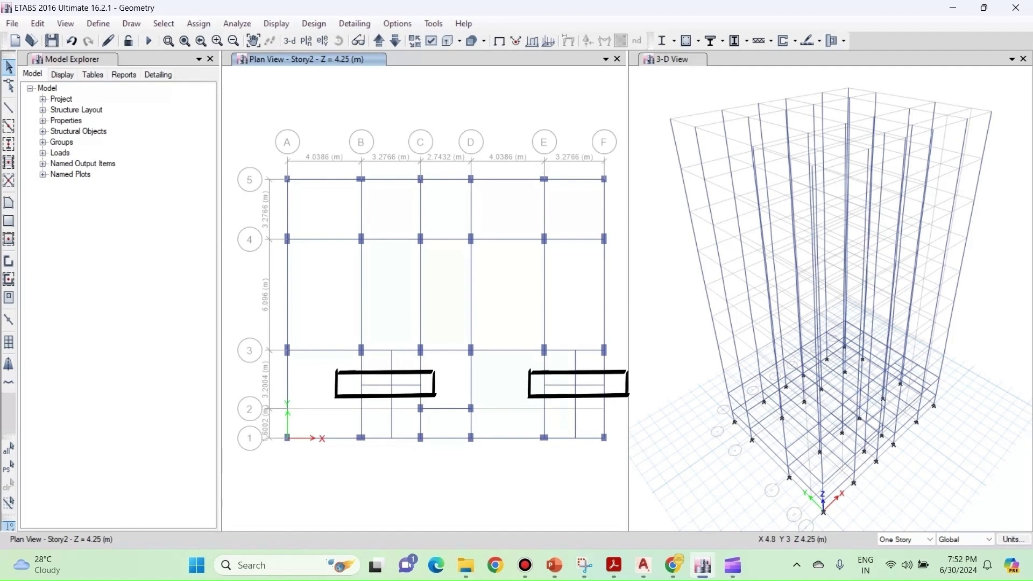
Join the divided segments of the horizontal secondary beams in bays B–C and E–F back into single frames
{"action": "left_click", "coordinate": [398, 387]}
{"action": "left_click", "coordinate": [557, 385]}
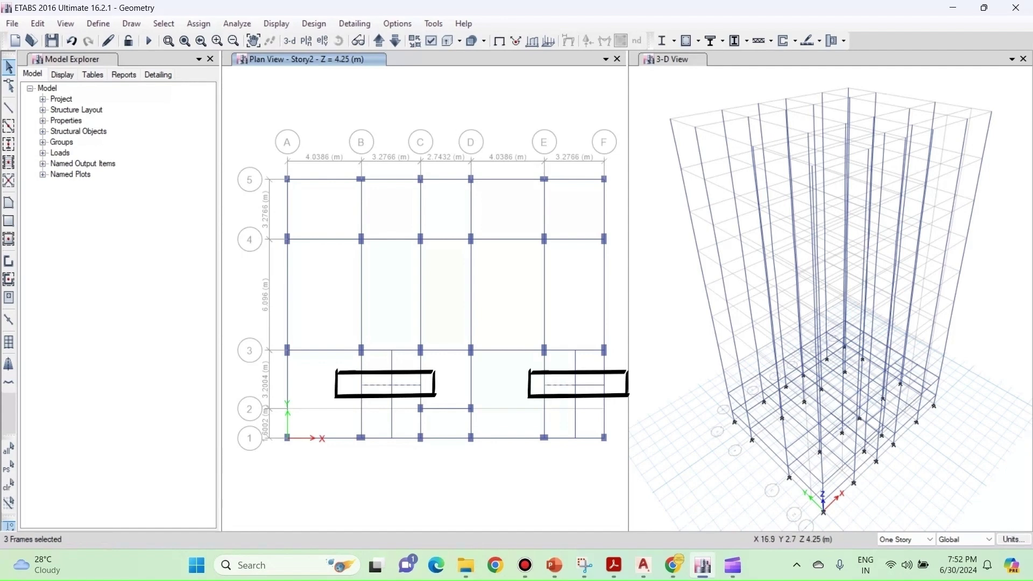
{"action": "left_click", "coordinate": [591, 385]}
{"action": "left_click", "coordinate": [38, 23]}
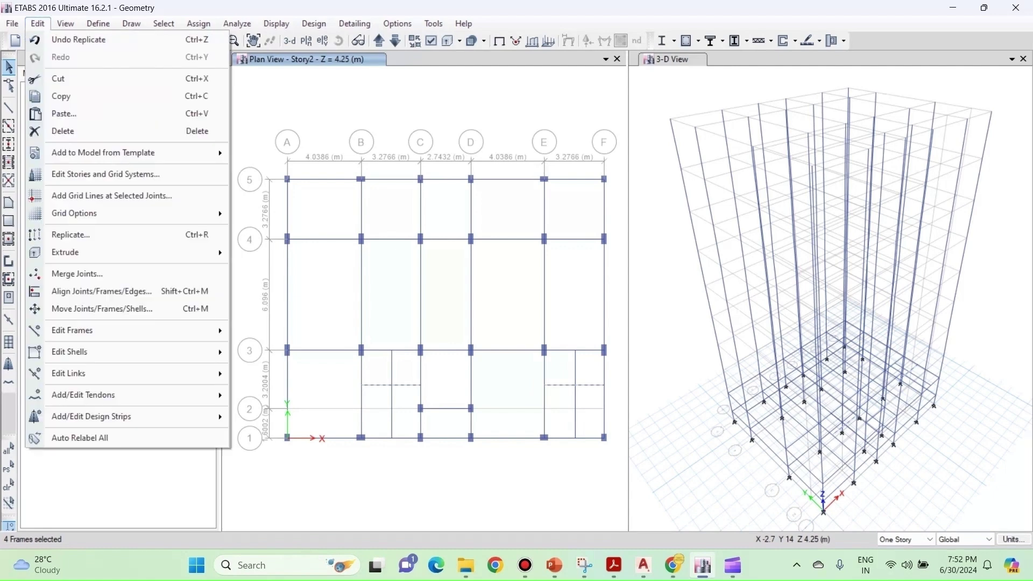
{"action": "mouse_move", "coordinate": [73, 330]}
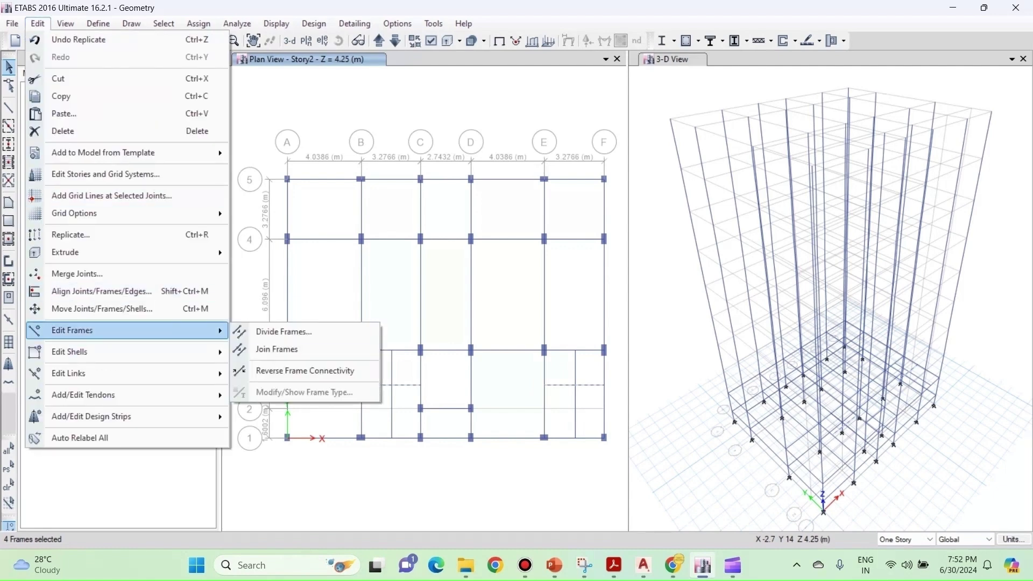
{"action": "left_click", "coordinate": [276, 349]}
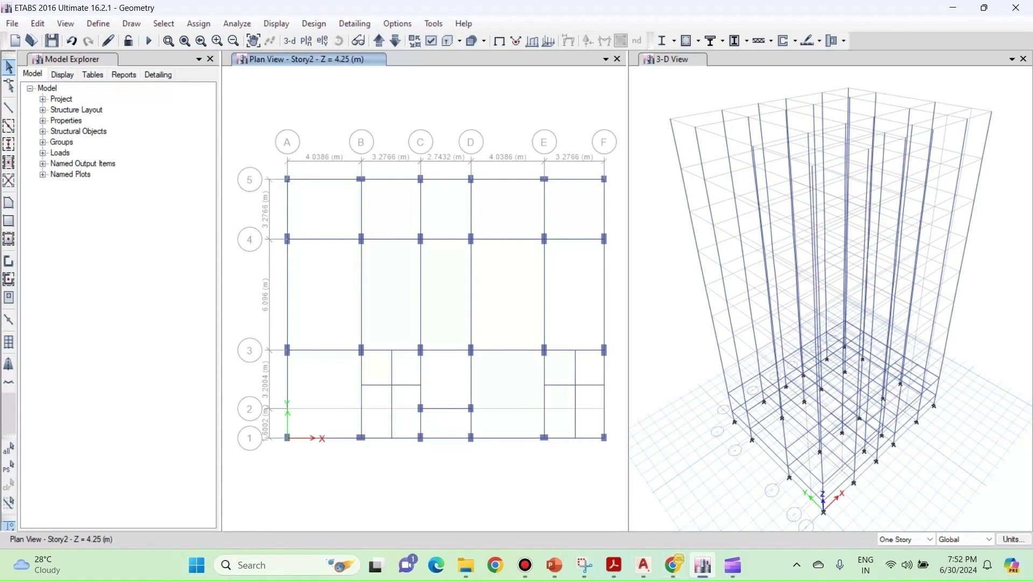
Switch to the Residential Building Plan PDF in Acrobat and examine the width of the bathroom beside the bedroom
{"action": "mouse_move", "coordinate": [613, 565]}
{"action": "left_click", "coordinate": [559, 484]}
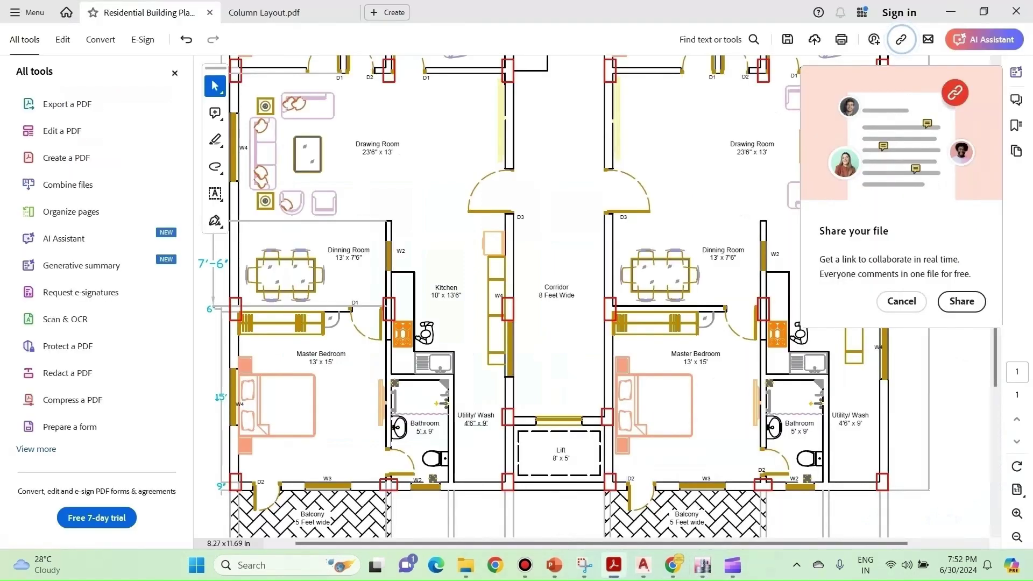
{"action": "scroll", "coordinate": [538, 328], "scroll_direction": "down", "scroll_amount": 2, "text": "ctrl"}
{"action": "scroll", "coordinate": [499, 156], "scroll_direction": "up", "scroll_amount": 2, "text": "ctrl"}
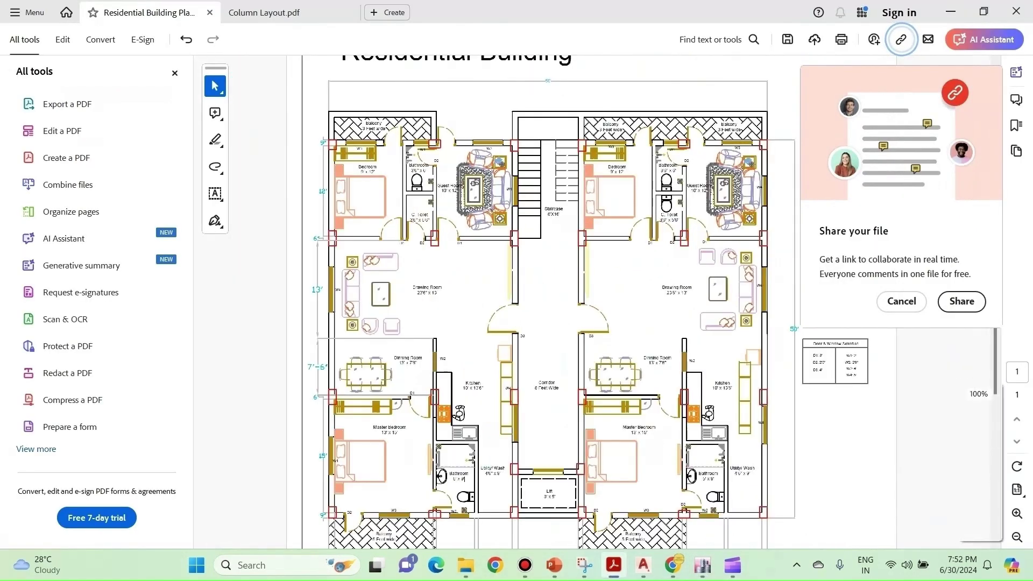
{"action": "scroll", "coordinate": [392, 169], "scroll_direction": "up", "scroll_amount": 3, "text": "ctrl"}
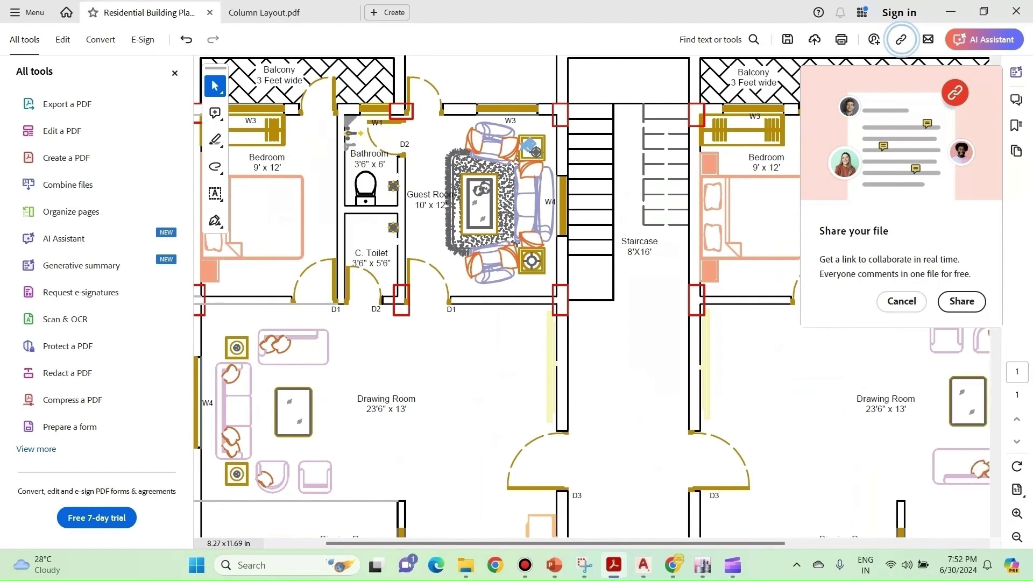
{"action": "left_click_drag", "start_coordinate": [354, 164], "coordinate": [375, 164]}
{"action": "key", "text": "Escape"}
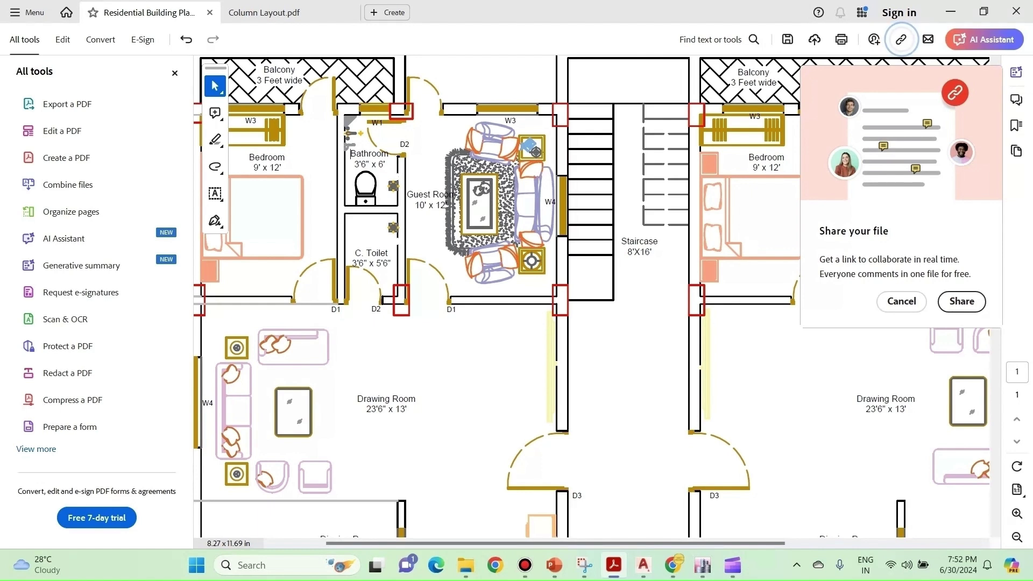
{"action": "left_click_drag", "start_coordinate": [354, 164], "coordinate": [371, 164]}
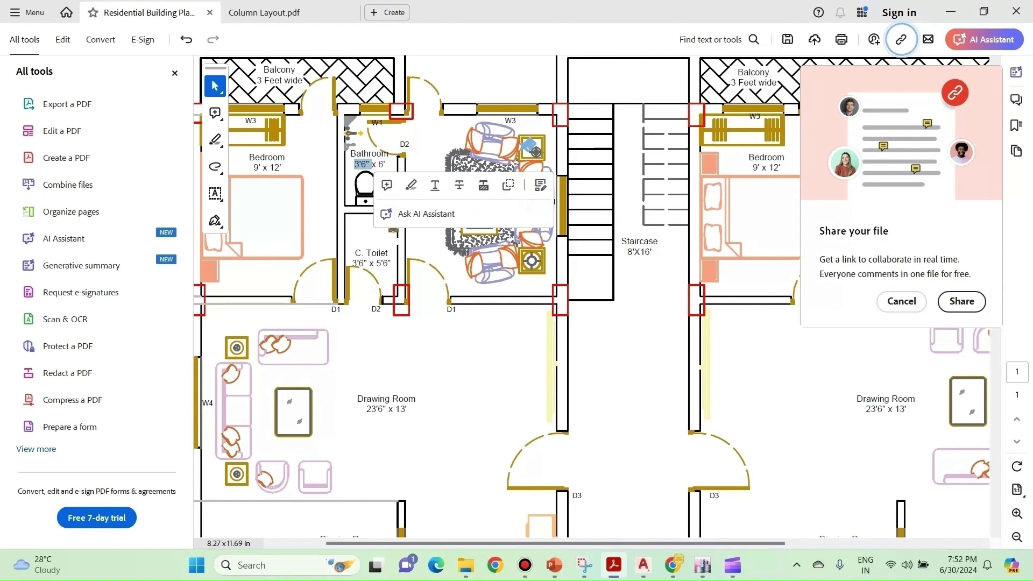
{"action": "key", "text": "ctrl+minus"}
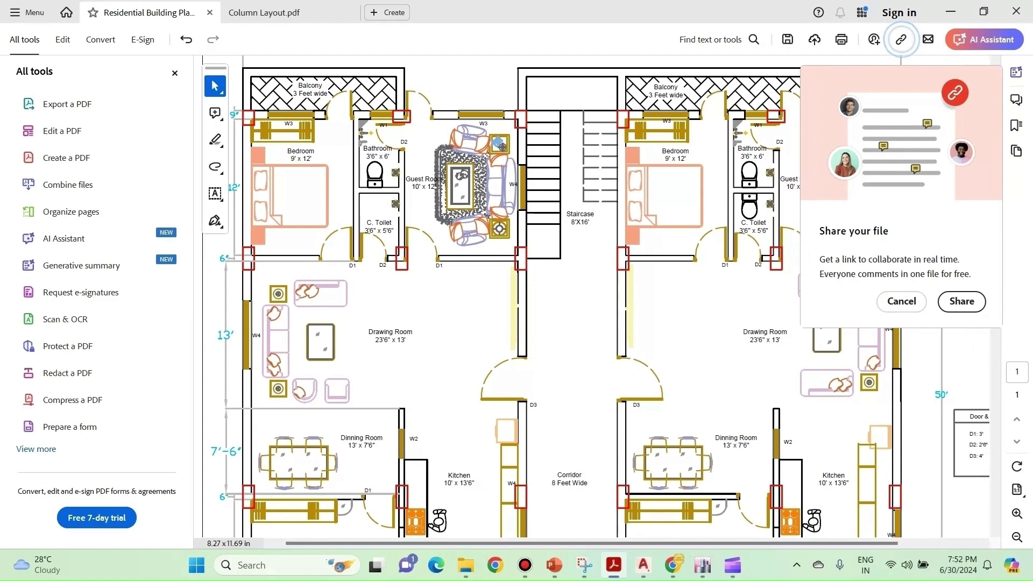
{"action": "scroll", "coordinate": [538, 234], "scroll_direction": "down", "scroll_amount": 2, "text": "ctrl"}
{"action": "scroll", "coordinate": [575, 167], "scroll_direction": "up", "scroll_amount": 1, "text": "ctrl"}
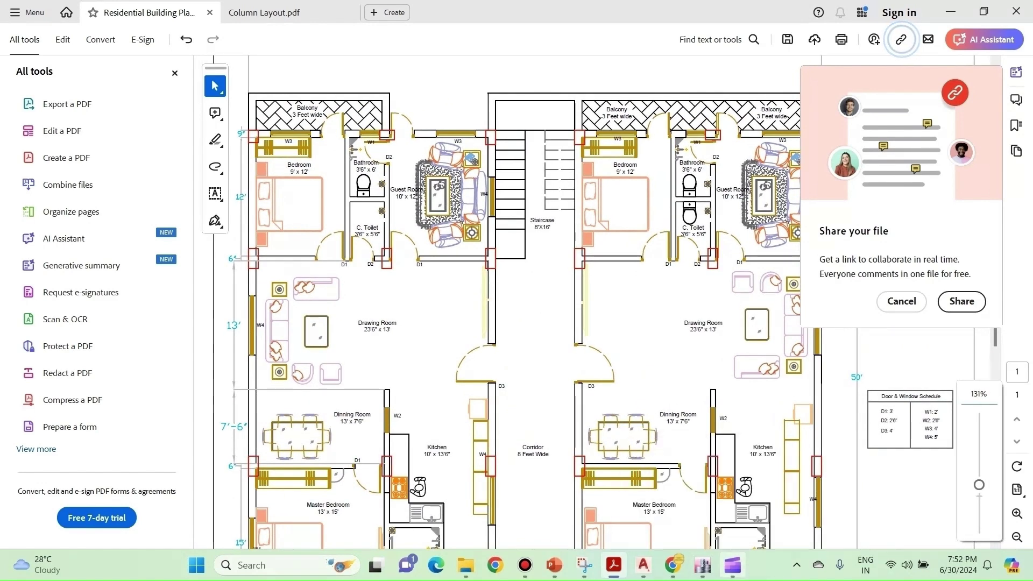
Switch back to ETABS and paste copies of the grid B and E beams between grids 4 and 5 with Delta X -1.2192 m and Delta Y 0
{"action": "left_click", "coordinate": [702, 565]}
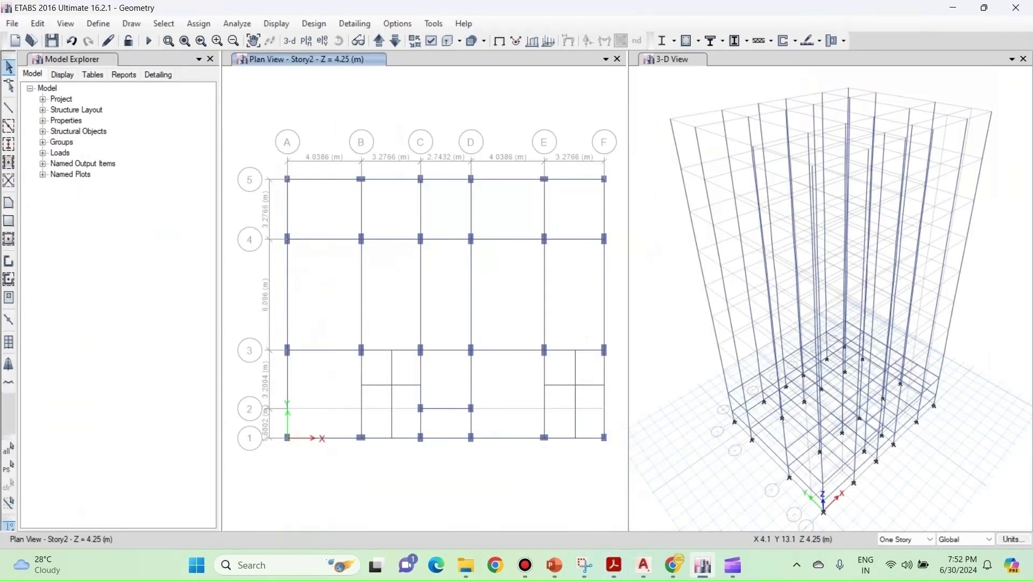
{"action": "left_click", "coordinate": [362, 198]}
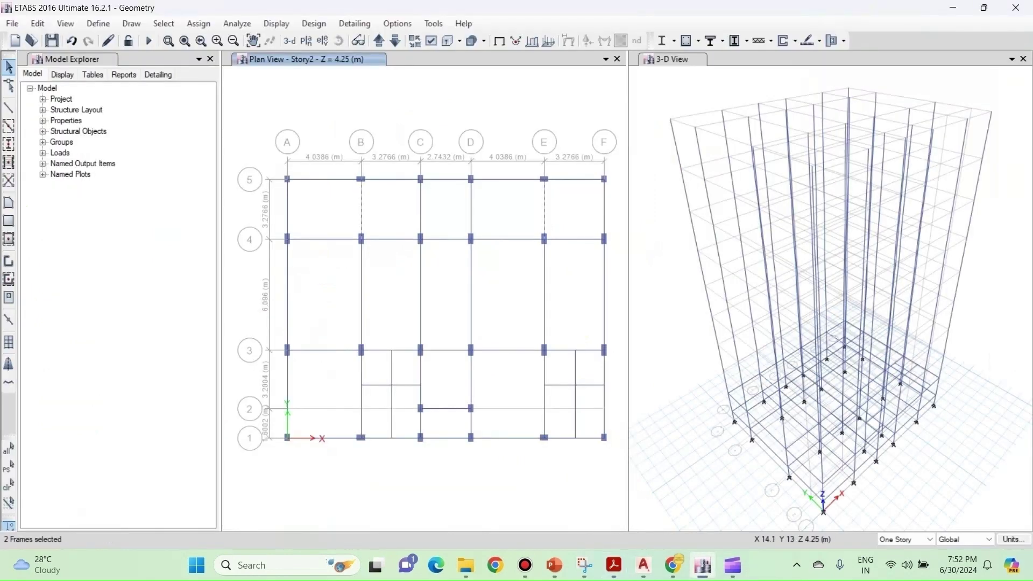
{"action": "key", "text": "ctrl+v"}
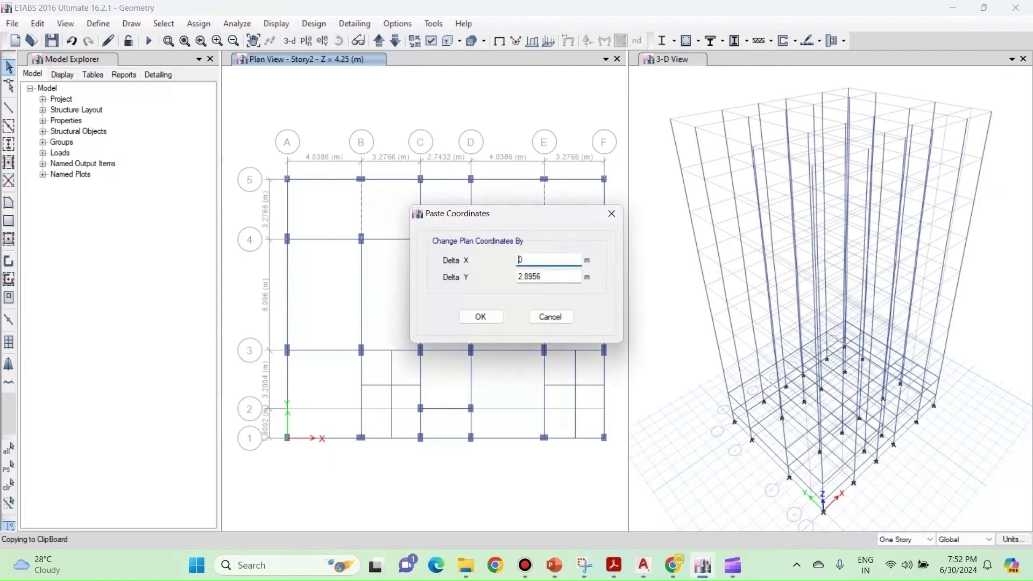
{"action": "key", "text": "ctrl+a"}
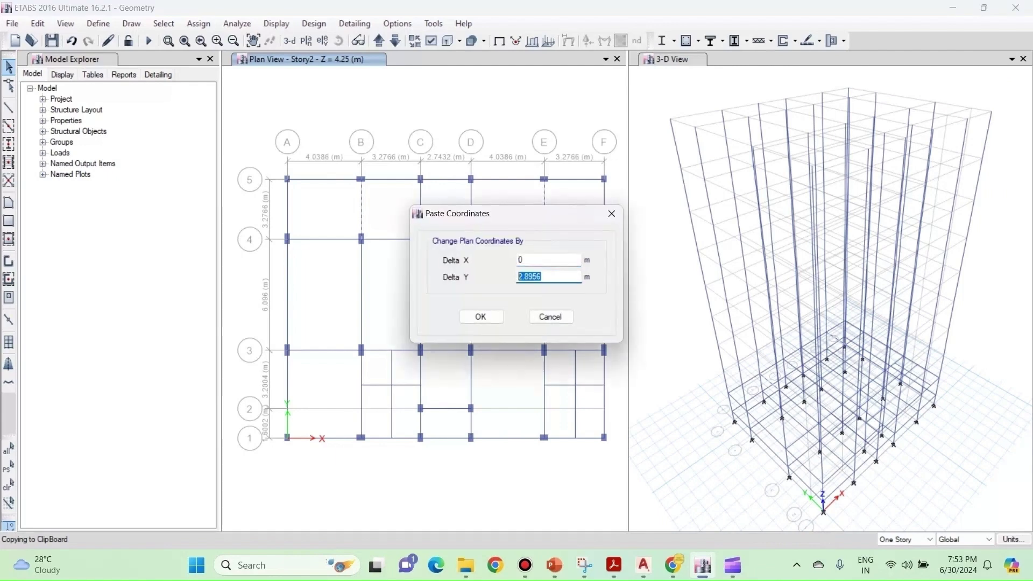
{"action": "key", "text": "shift+Tab"}
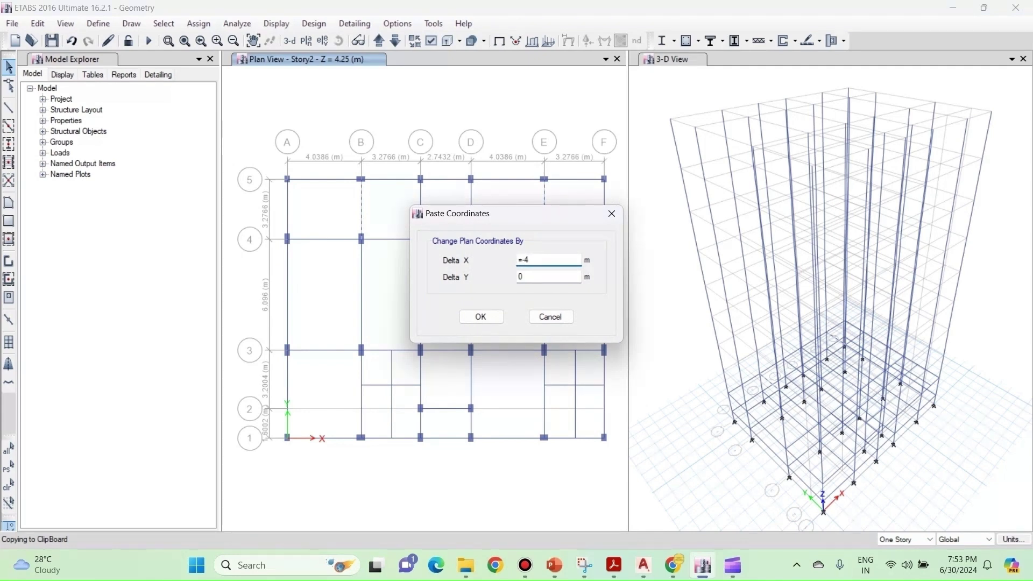
{"action": "type", "text": "=-4.0"}
{"action": "key", "text": "Tab"}
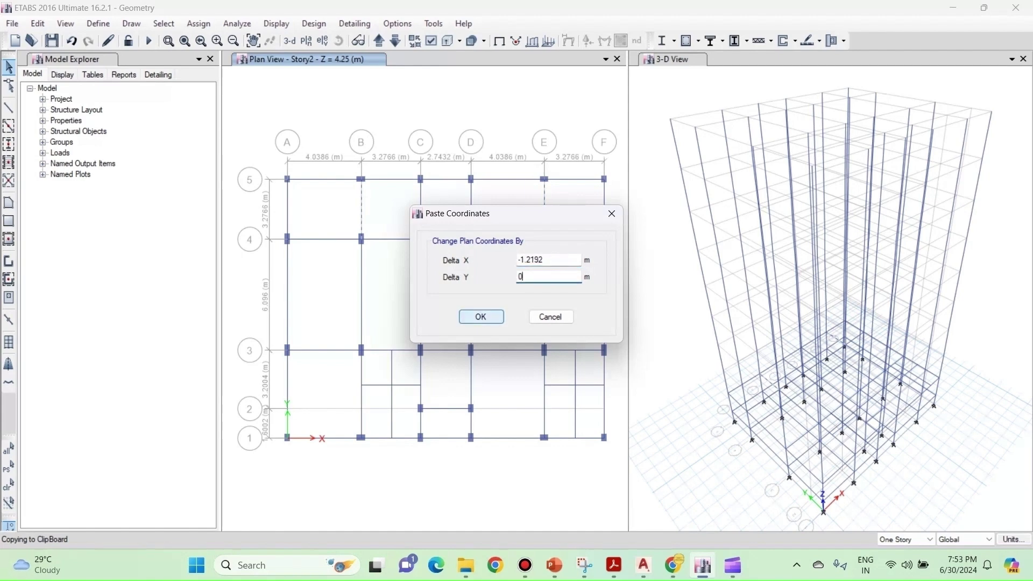
{"action": "key", "text": "Return"}
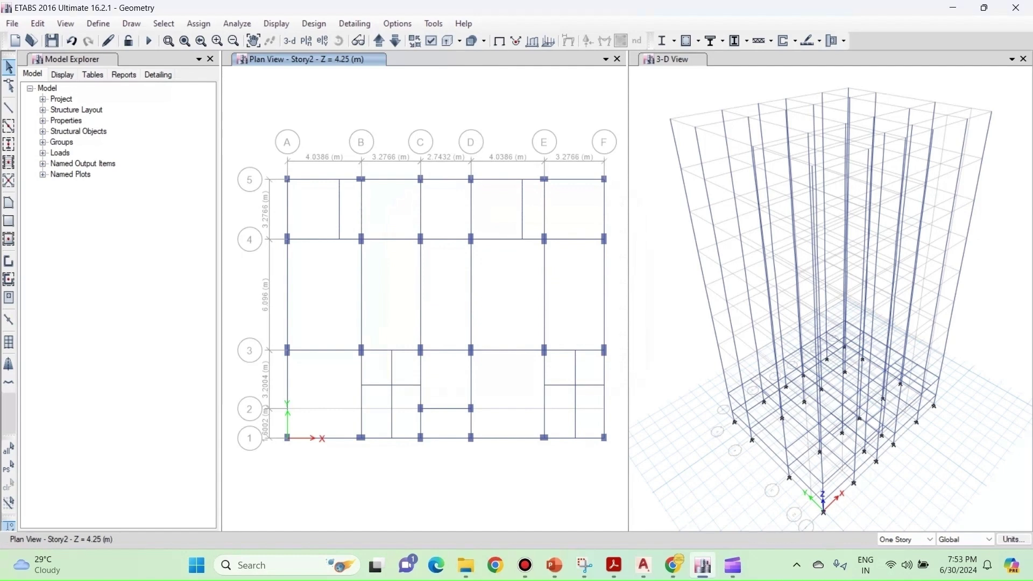
Return to the Residential Building Plan PDF and examine the bathroom and C. Toilet layout in the typical floor plan
{"action": "mouse_move", "coordinate": [643, 564]}
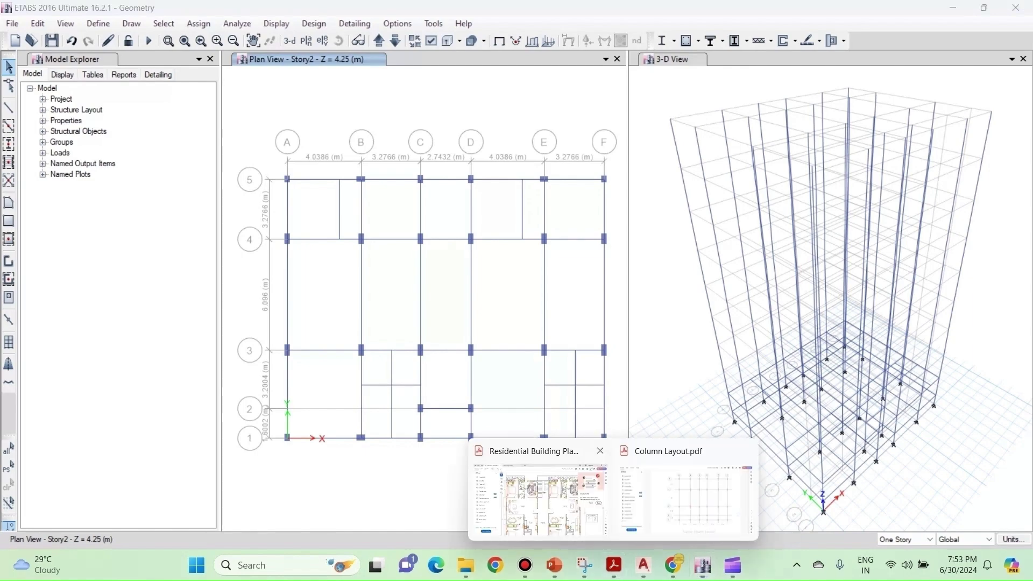
{"action": "left_click", "coordinate": [537, 494]}
{"action": "scroll", "coordinate": [383, 191], "scroll_direction": "up", "scroll_amount": 1, "text": "ctrl"}
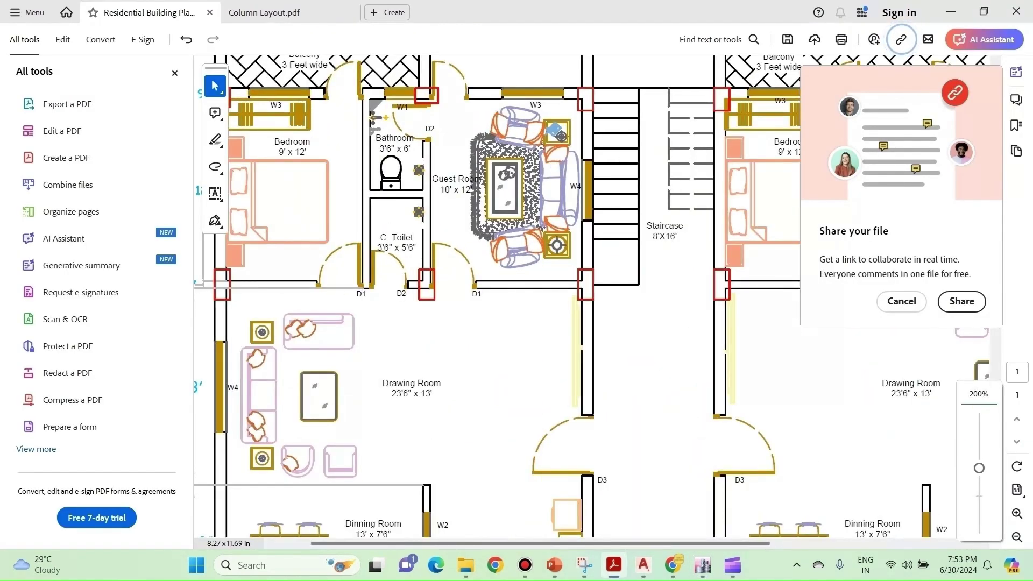
{"action": "scroll", "coordinate": [343, 192], "scroll_direction": "down", "scroll_amount": 2, "text": "ctrl"}
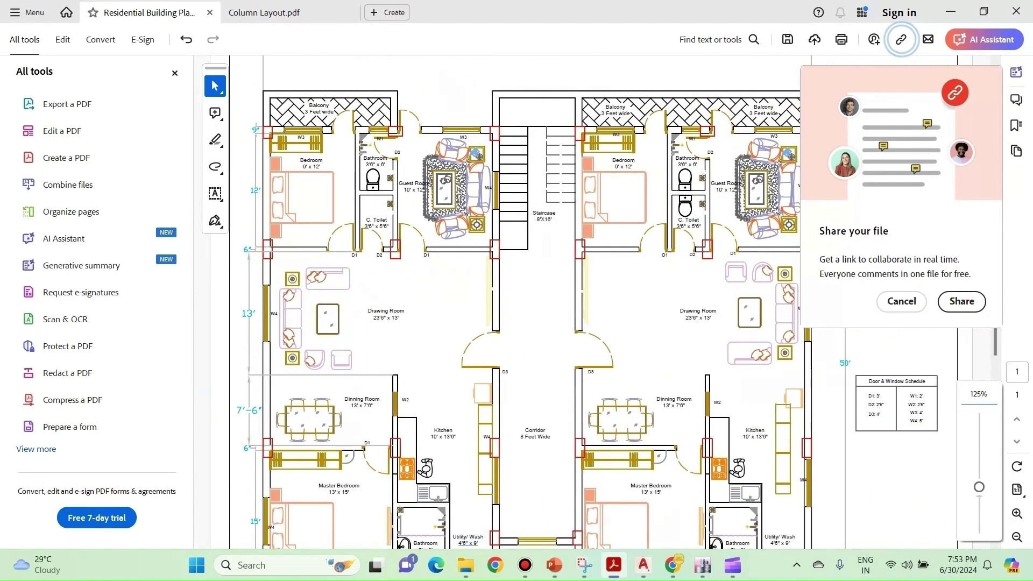
{"action": "scroll", "coordinate": [516, 301], "scroll_direction": "down", "scroll_amount": 5}
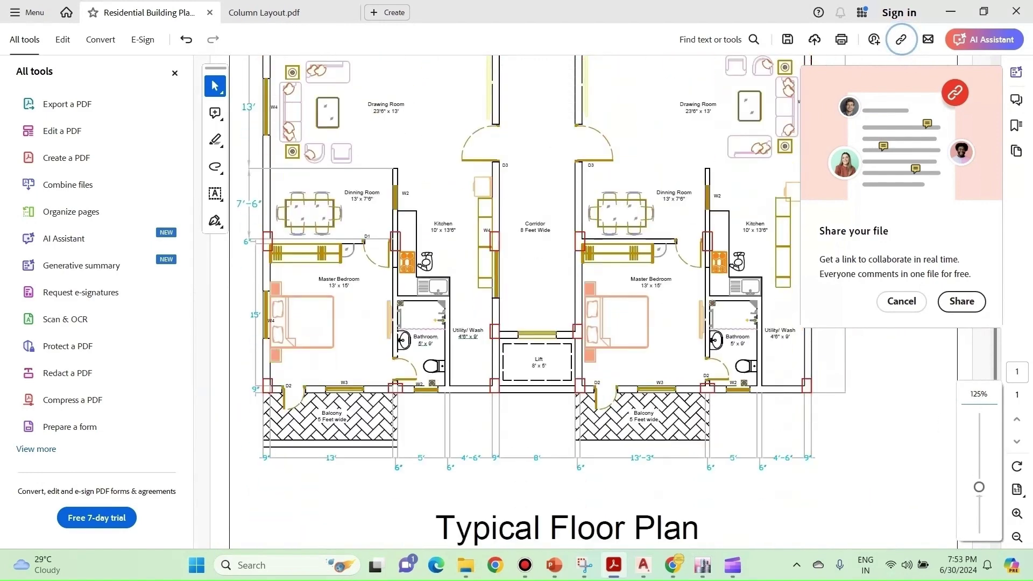
{"action": "scroll", "coordinate": [517, 301], "scroll_direction": "up", "scroll_amount": 7}
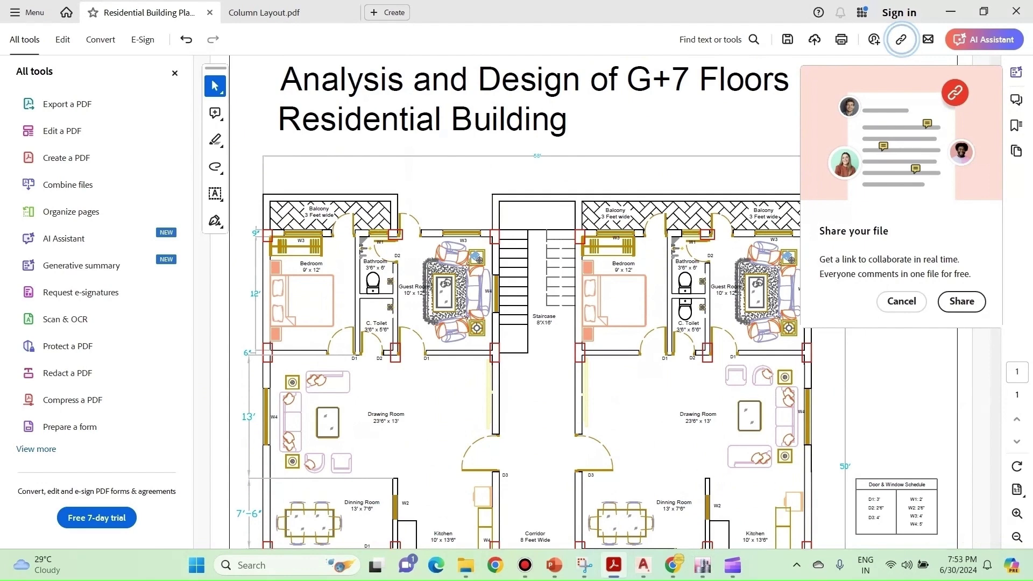
{"action": "scroll", "coordinate": [301, 197], "scroll_direction": "up", "scroll_amount": 2, "text": "ctrl"}
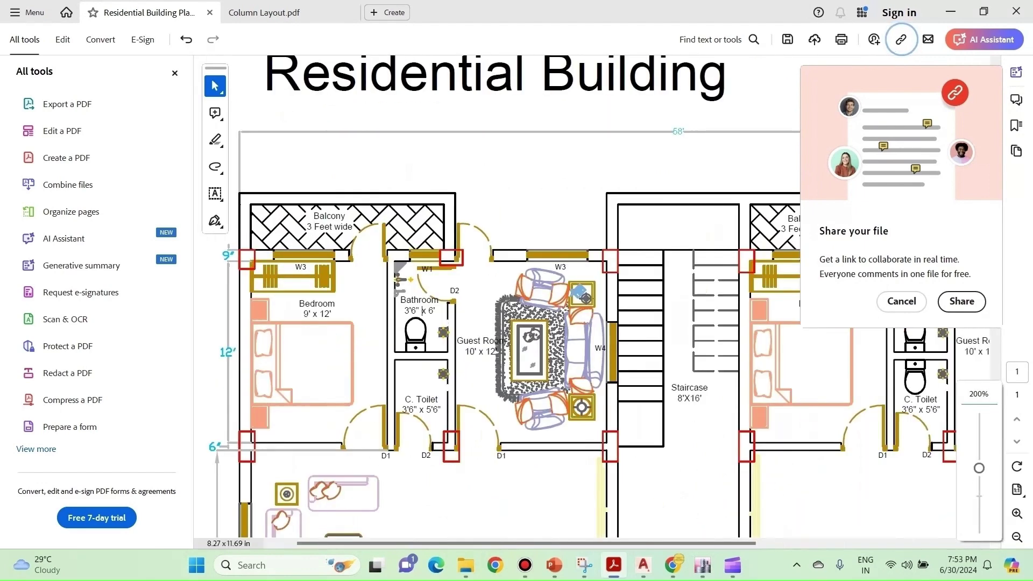
Examine the balcony strip and its extents along the upper edge of the residential floor plan
{"action": "scroll", "coordinate": [516, 301], "scroll_direction": "up", "scroll_amount": 3}
{"action": "scroll", "coordinate": [516, 301], "scroll_direction": "down", "scroll_amount": 1, "text": "ctrl"}
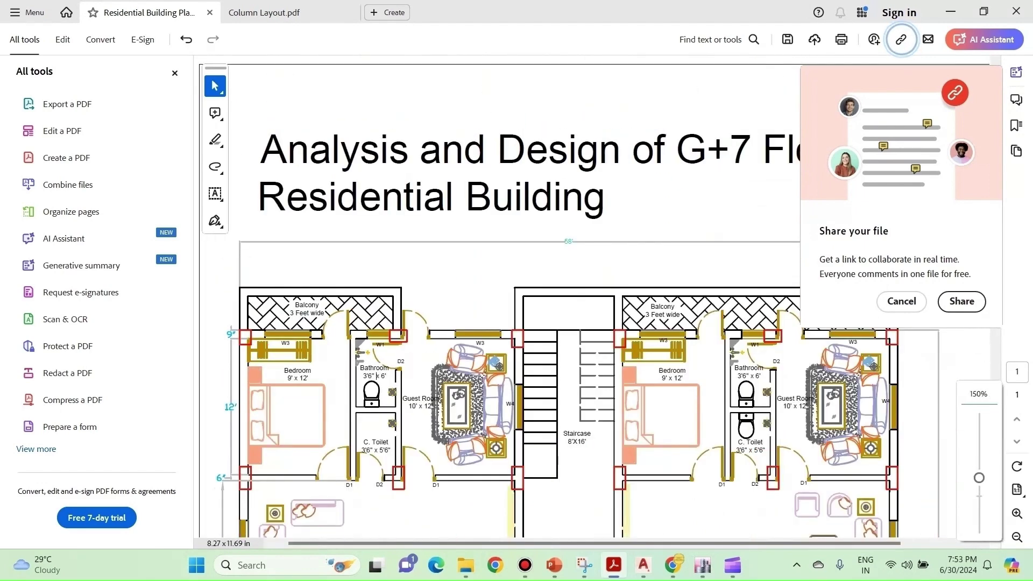
{"action": "scroll", "coordinate": [301, 315], "scroll_direction": "up", "scroll_amount": 1, "text": "ctrl"}
{"action": "scroll", "coordinate": [299, 317], "scroll_direction": "down", "scroll_amount": 1, "text": "ctrl"}
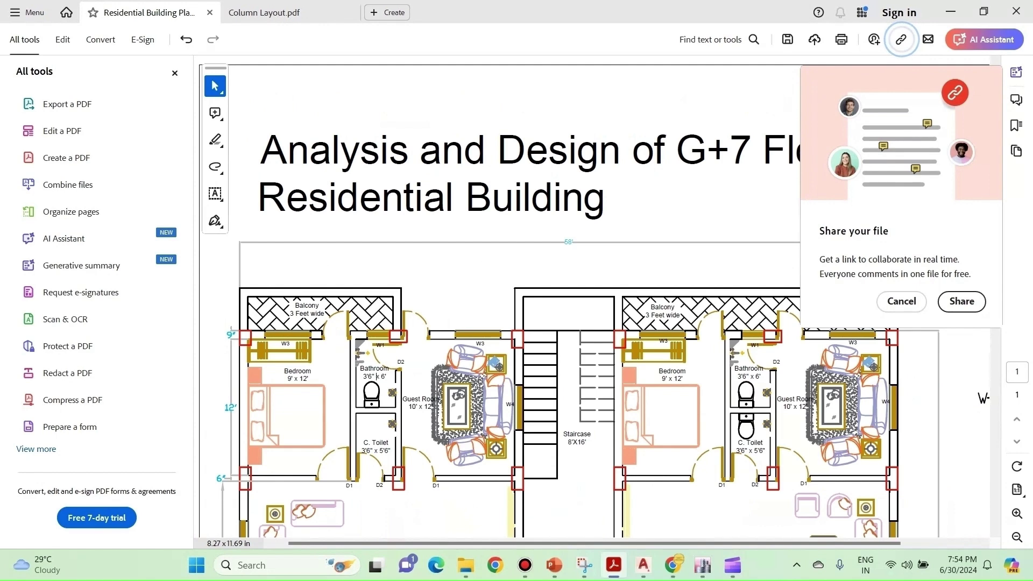
Switch to ETABS and copy the grid 5 beams in bays A–B, C–D, D–E and E–F, checking the balcony extents in the Acrobat plan
{"action": "key", "text": "alt+Tab"}
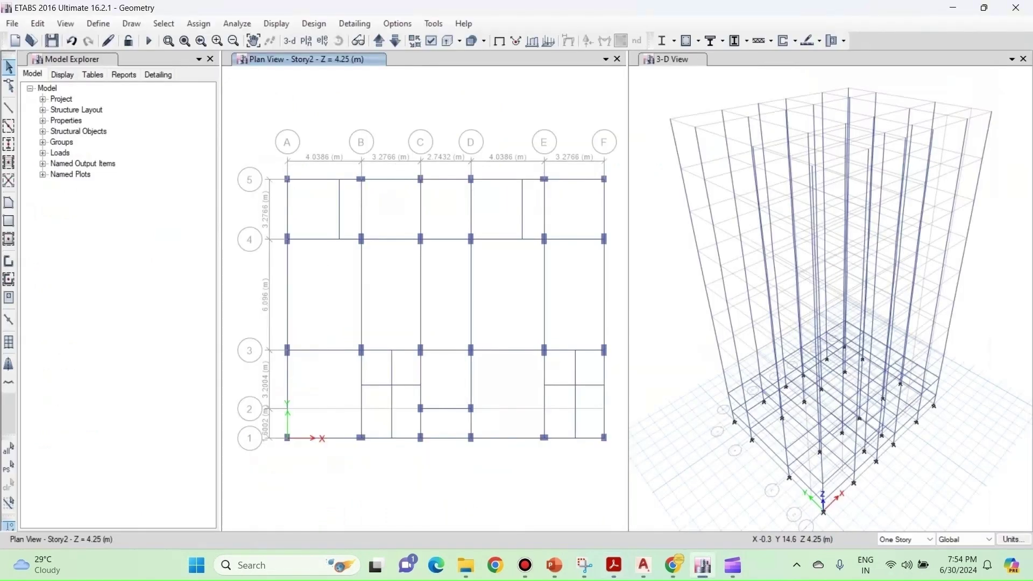
{"action": "scroll", "coordinate": [282, 172], "scroll_direction": "up", "scroll_amount": 2}
{"action": "scroll", "coordinate": [306, 207], "scroll_direction": "down", "scroll_amount": 2}
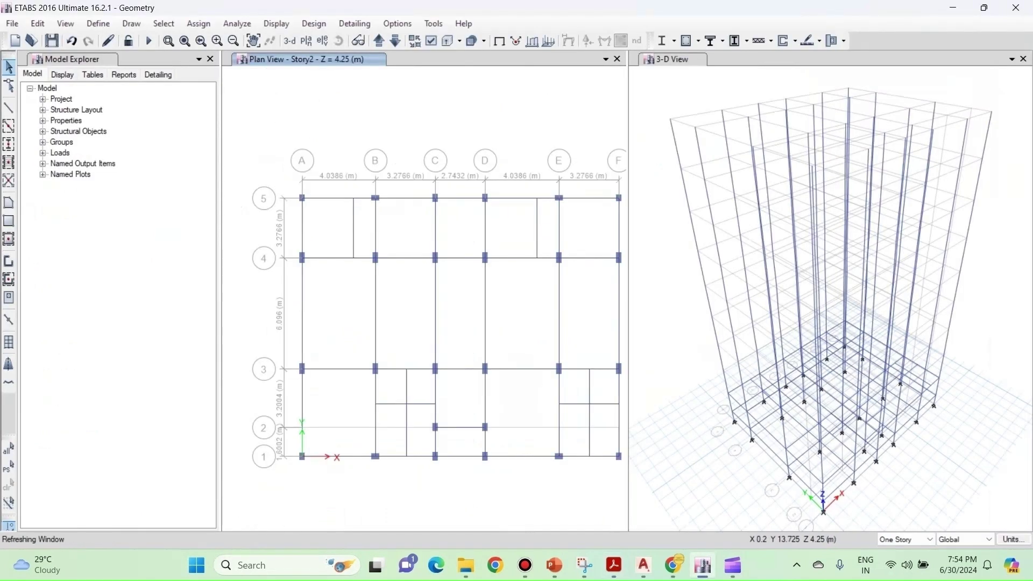
{"action": "left_click", "coordinate": [322, 197]}
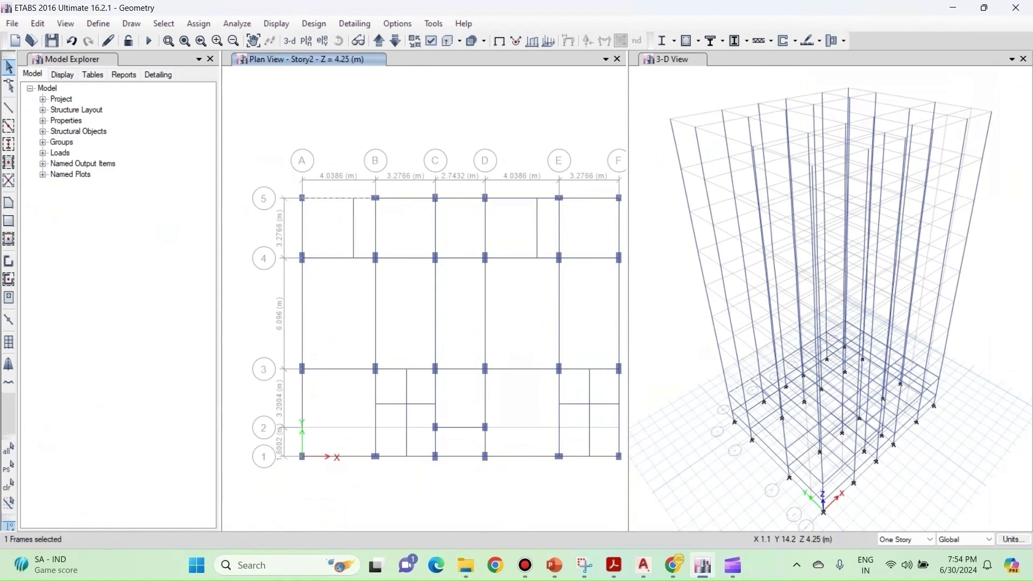
{"action": "key", "text": "alt+Tab"}
{"action": "scroll", "coordinate": [377, 376], "scroll_direction": "down", "scroll_amount": 1, "text": "ctrl"}
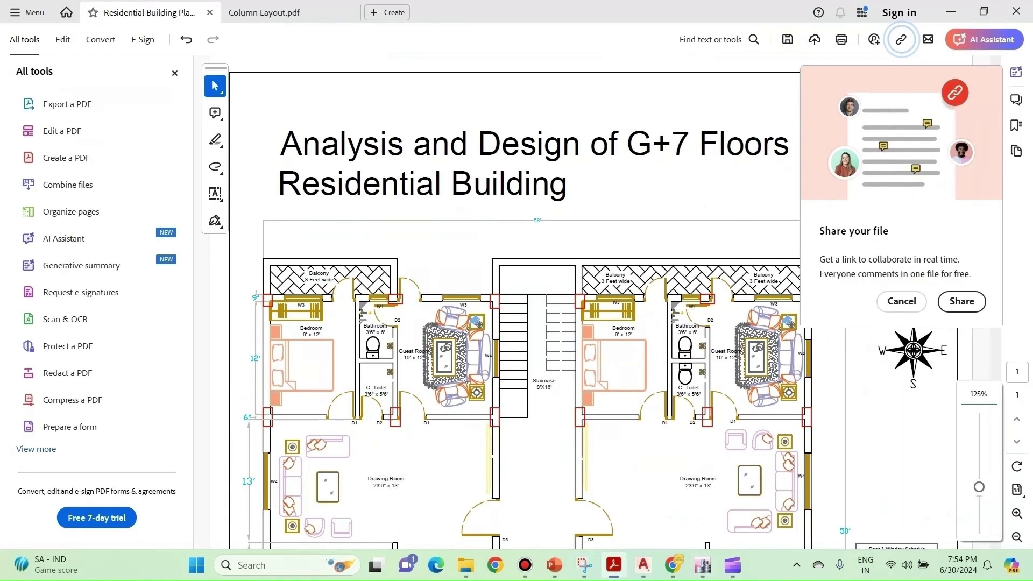
{"action": "scroll", "coordinate": [377, 376], "scroll_direction": "down", "scroll_amount": 1, "text": "ctrl"}
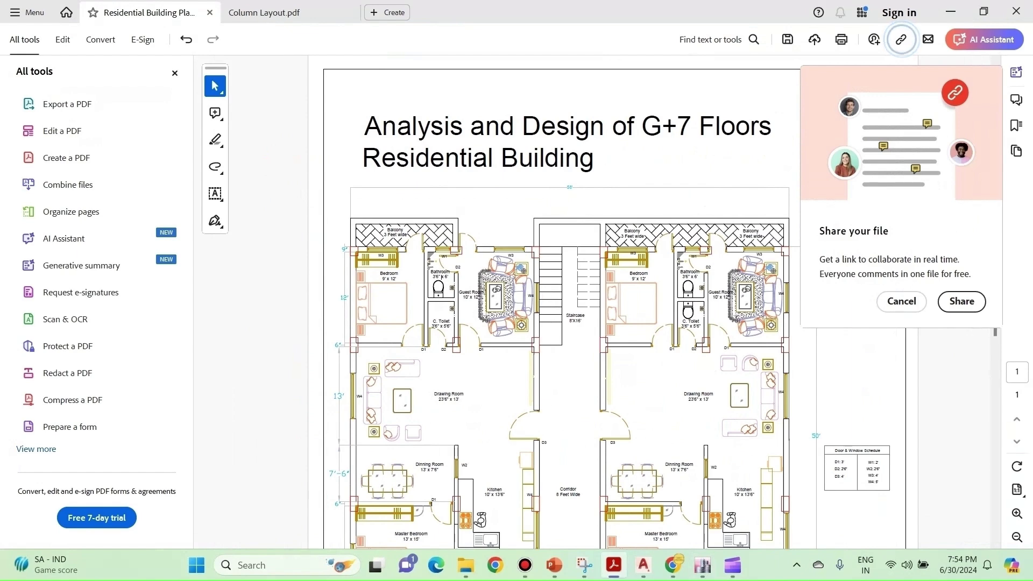
{"action": "key", "text": "alt+Tab"}
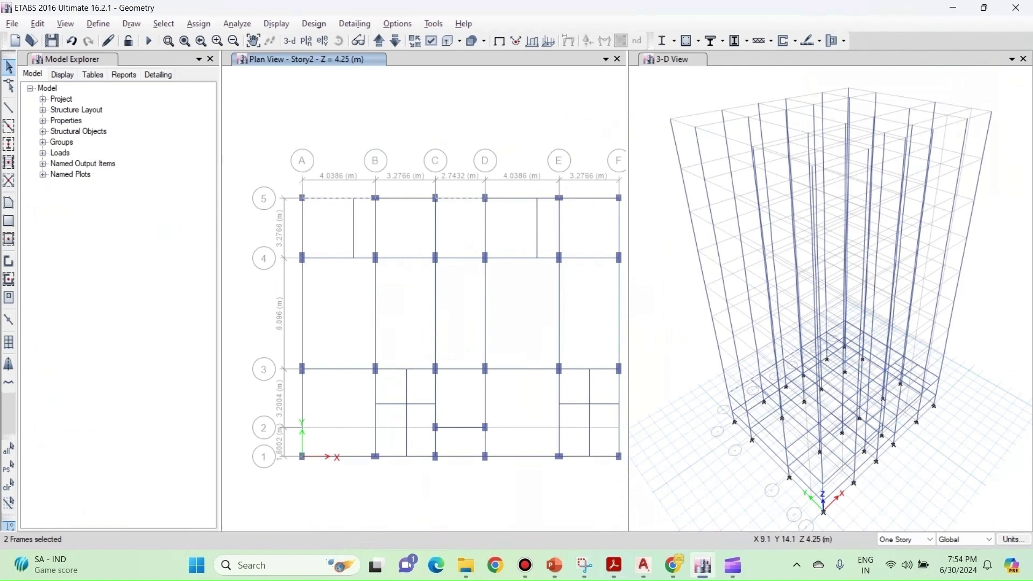
{"action": "left_click", "coordinate": [580, 198]}
{"action": "key", "text": "alt+Tab"}
{"action": "key", "text": "alt+Tab"}
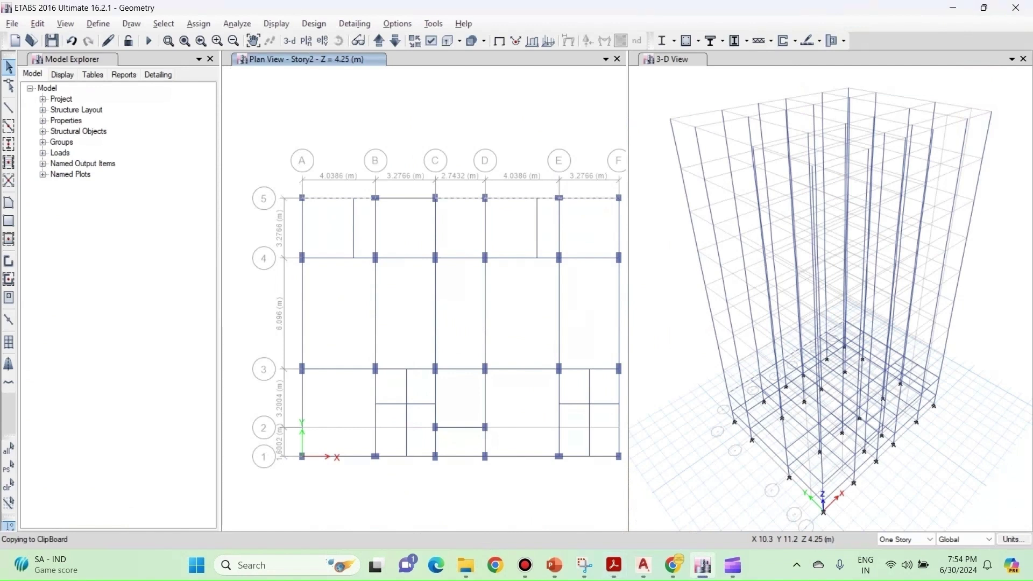
Paste the copied beams with Delta X 0 and Delta Y =3*0.3048 m to form the outer balcony beams
{"action": "key", "text": "ctrl+v"}
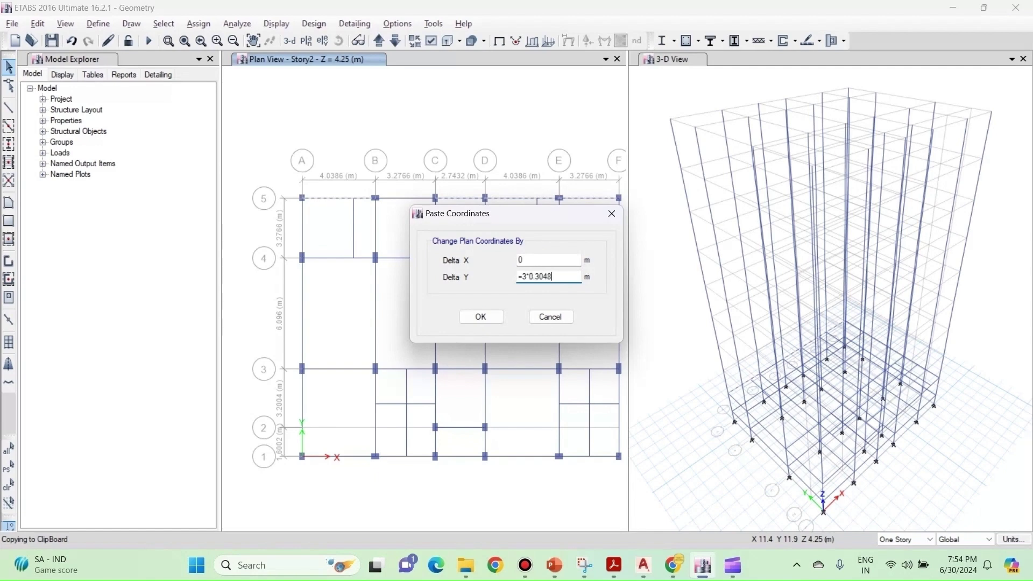
{"action": "left_click", "coordinate": [480, 316]}
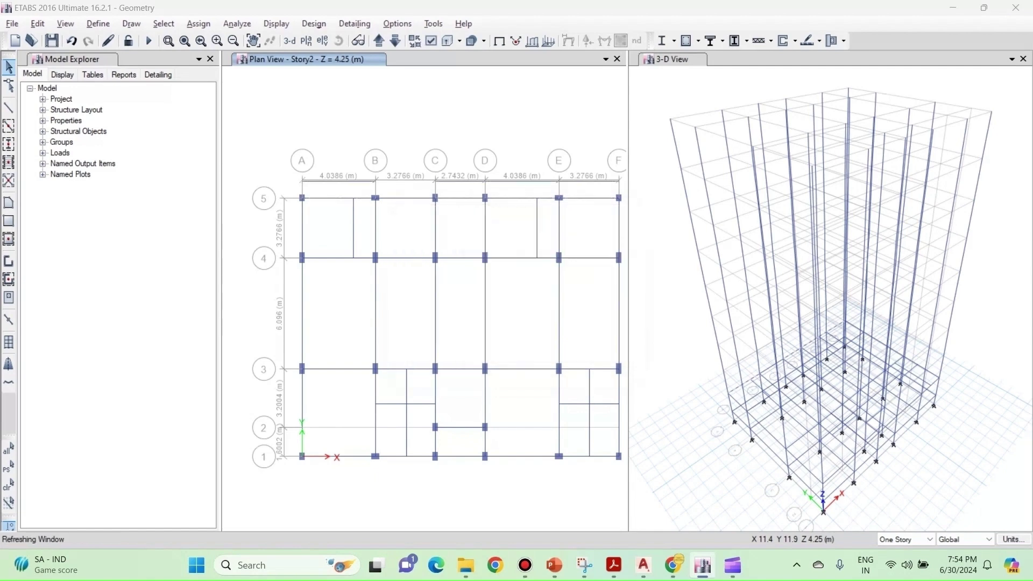
{"action": "scroll", "coordinate": [309, 173], "scroll_direction": "up", "scroll_amount": 3}
{"action": "scroll", "coordinate": [308, 173], "scroll_direction": "down", "scroll_amount": 3}
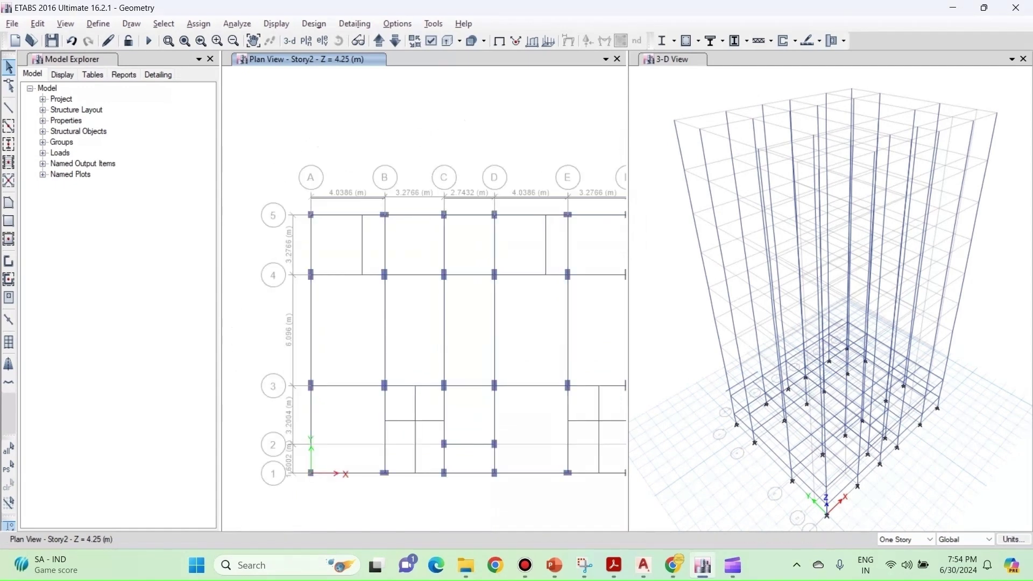
Join the outer balcony beams in bays D–E and E–F into a single frame
{"action": "middle_click_drag", "start_coordinate": [462, 258], "coordinate": [416, 250]}
{"action": "left_click", "coordinate": [431, 189]}
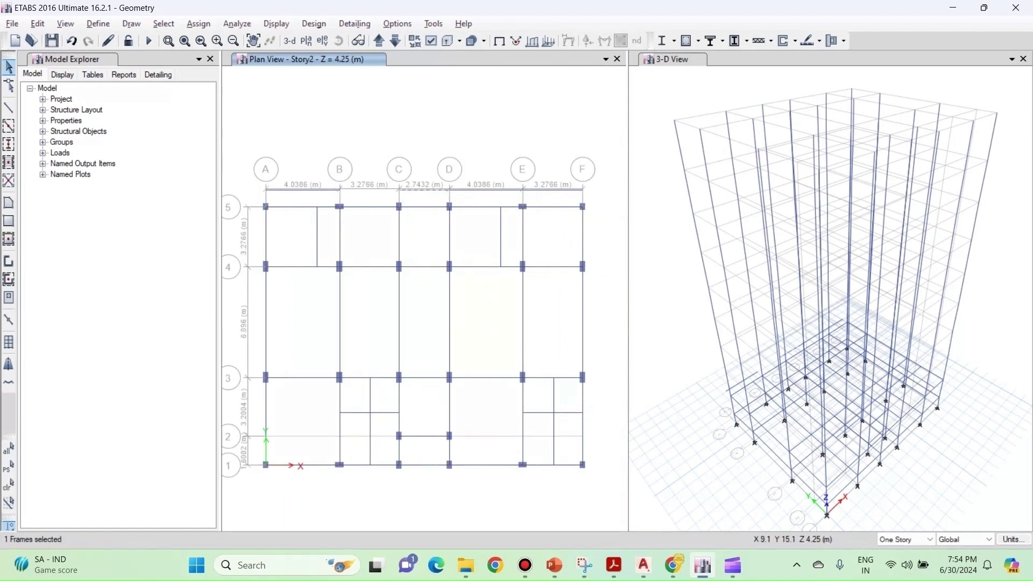
{"action": "left_click", "coordinate": [431, 189]}
{"action": "left_click", "coordinate": [468, 189]}
{"action": "scroll", "coordinate": [540, 190], "scroll_direction": "up", "scroll_amount": 3}
{"action": "scroll", "coordinate": [540, 190], "scroll_direction": "down", "scroll_amount": 3}
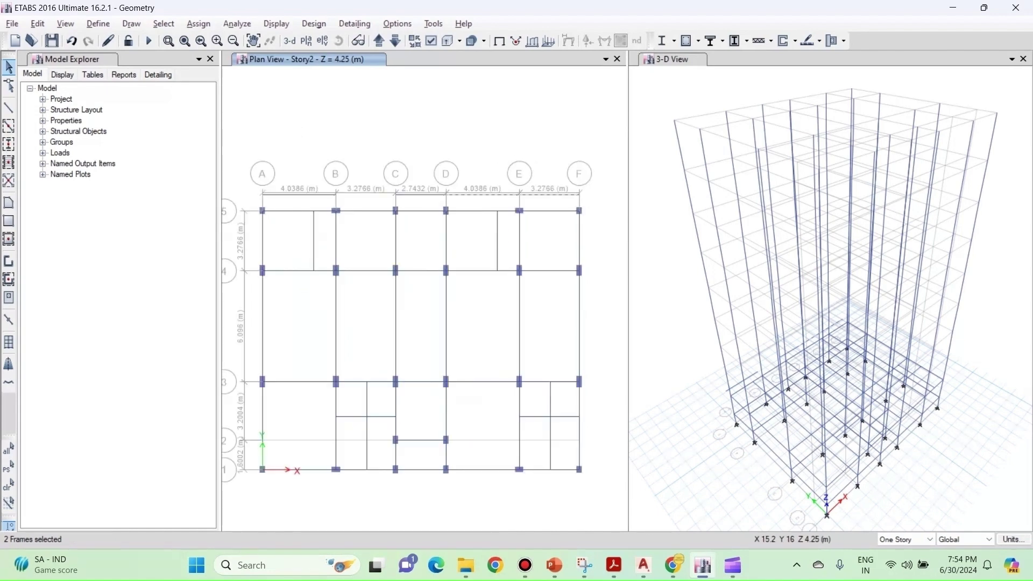
{"action": "left_click", "coordinate": [38, 24]}
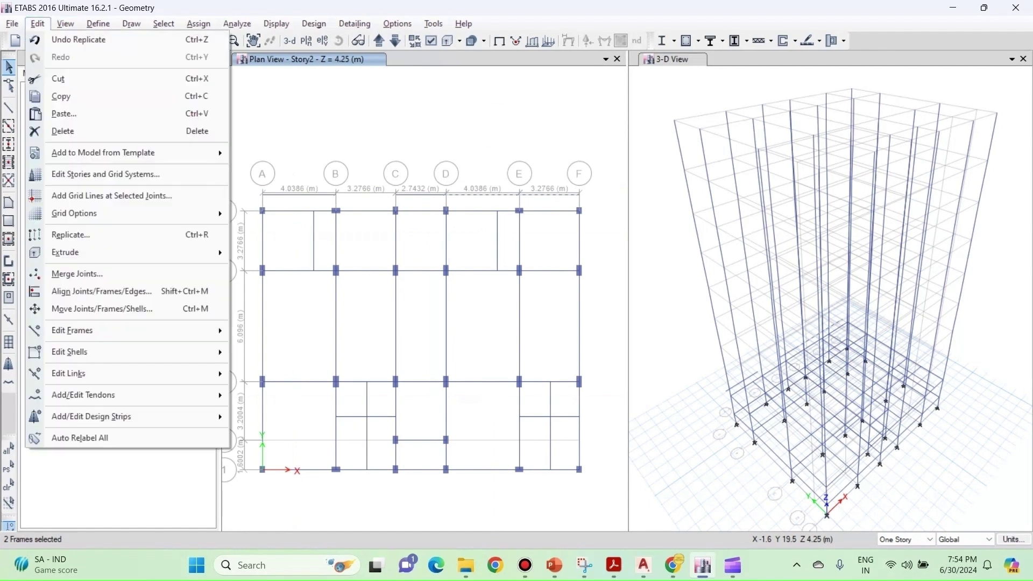
{"action": "mouse_move", "coordinate": [107, 329]}
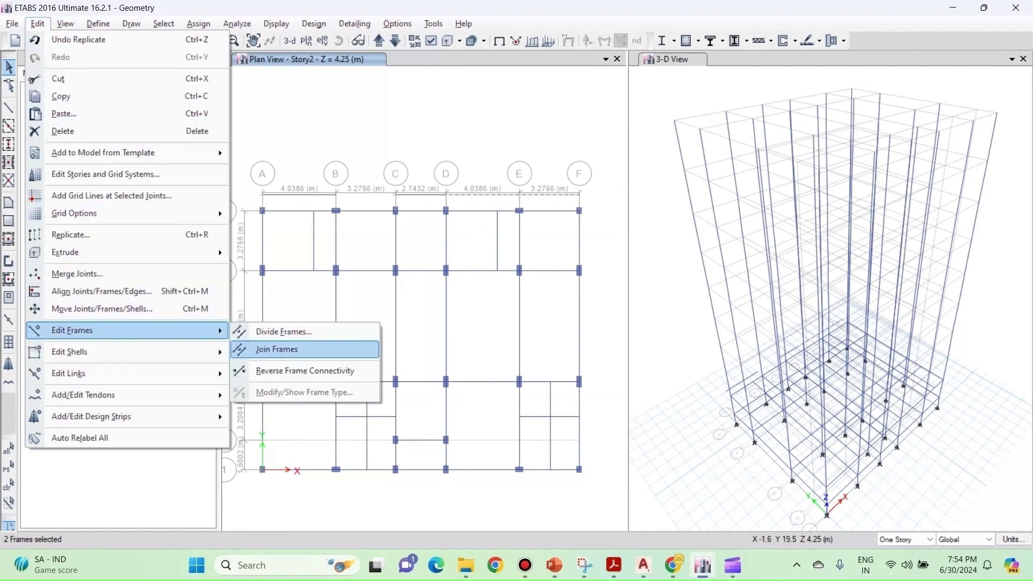
{"action": "left_click", "coordinate": [276, 349]}
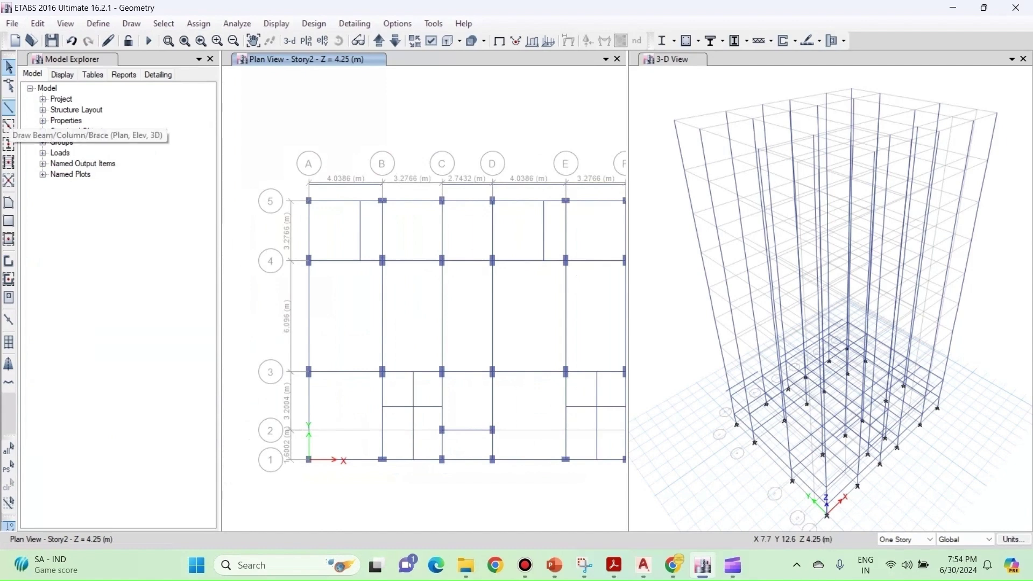
Draw a straight B3 230X300 beam on grid A from grid 5 to the end of the outer balcony beam
{"action": "left_click", "coordinate": [9, 109]}
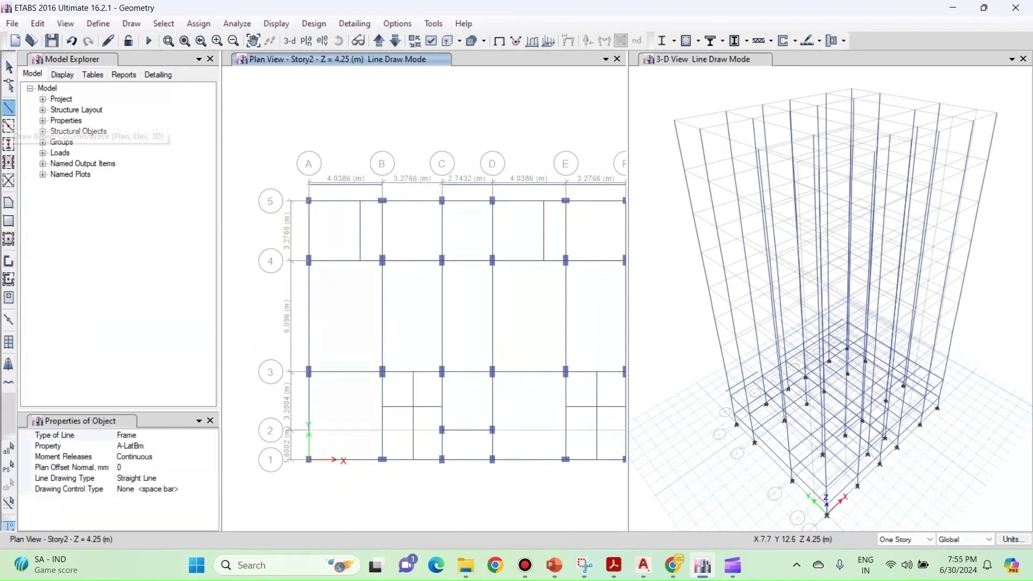
{"action": "left_click", "coordinate": [161, 445]}
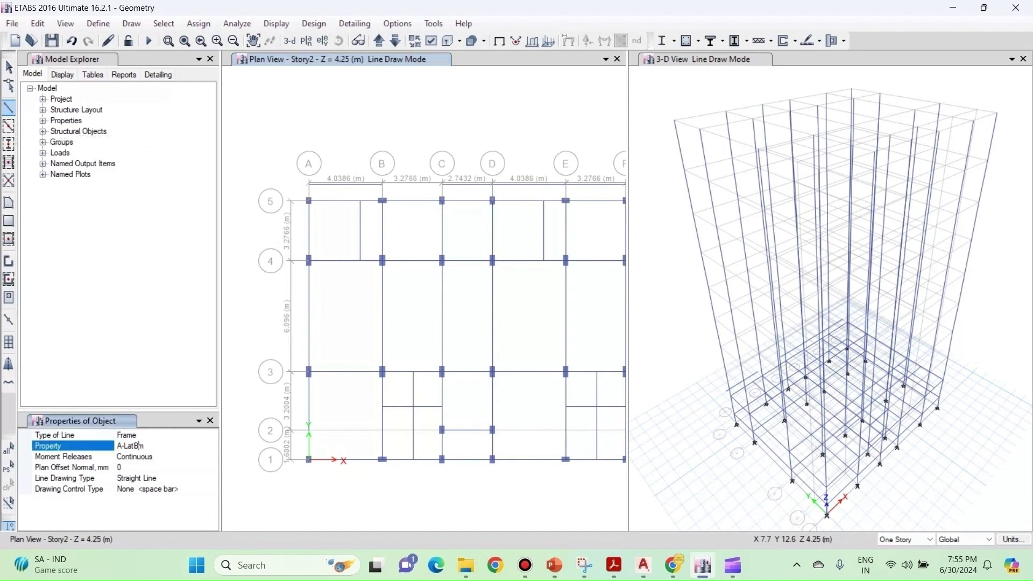
{"action": "left_click", "coordinate": [213, 446]}
{"action": "scroll", "coordinate": [161, 484], "scroll_direction": "down", "scroll_amount": 1}
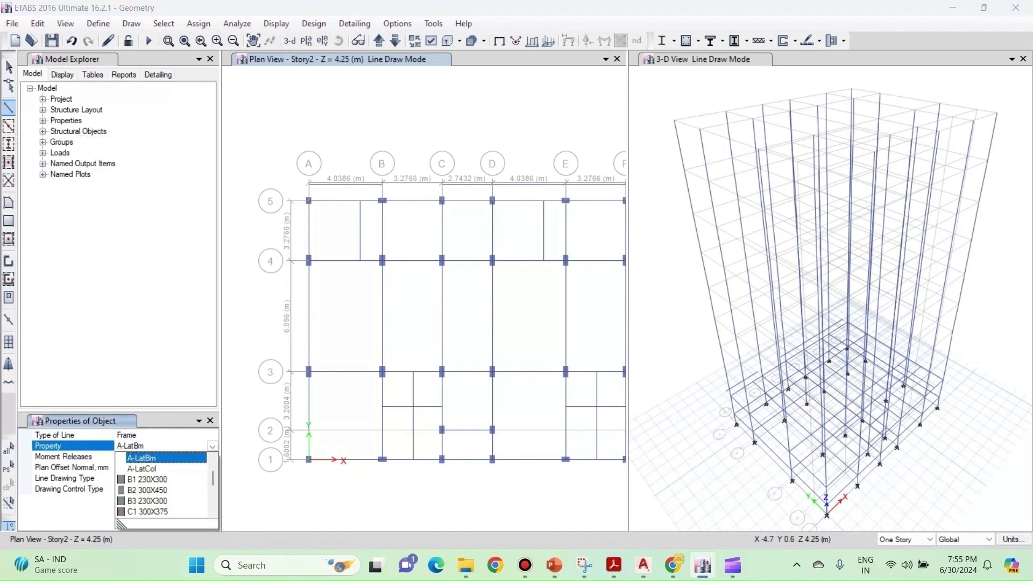
{"action": "left_click", "coordinate": [147, 501]}
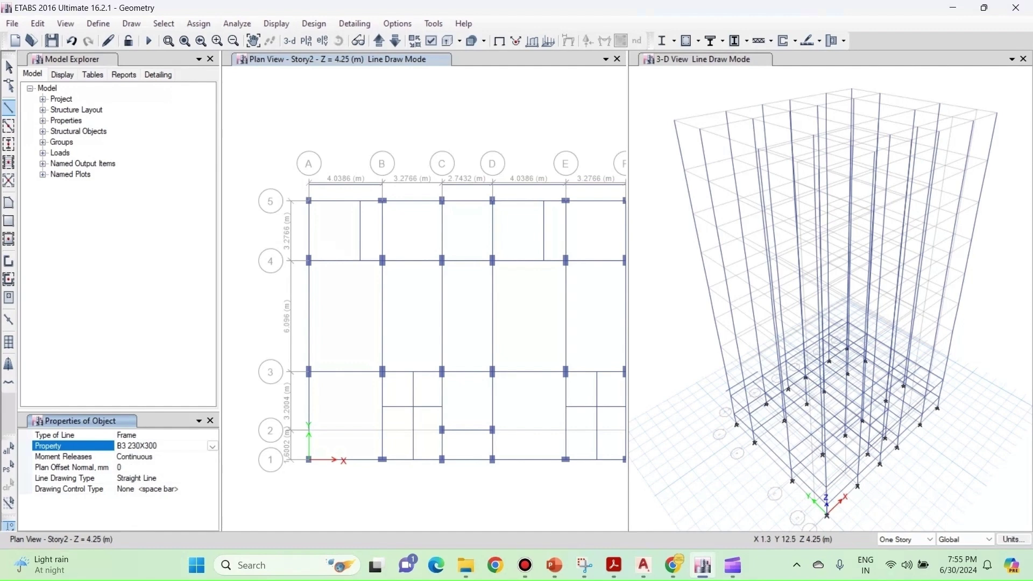
{"action": "scroll", "coordinate": [306, 193], "scroll_direction": "up", "scroll_amount": 3}
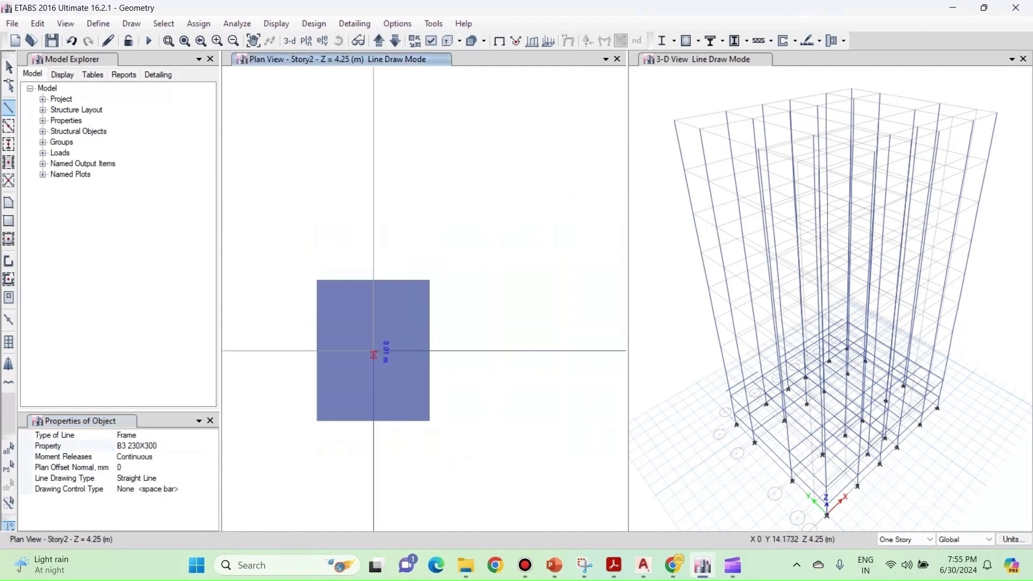
{"action": "scroll", "coordinate": [373, 351], "scroll_direction": "down", "scroll_amount": 3}
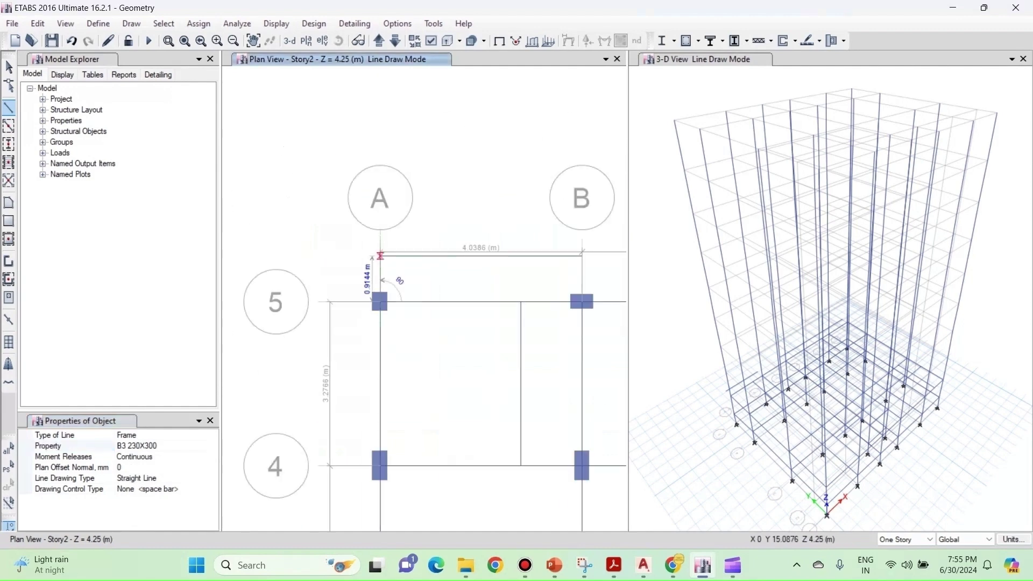
{"action": "left_click", "coordinate": [380, 256]}
{"action": "key", "text": "Escape"}
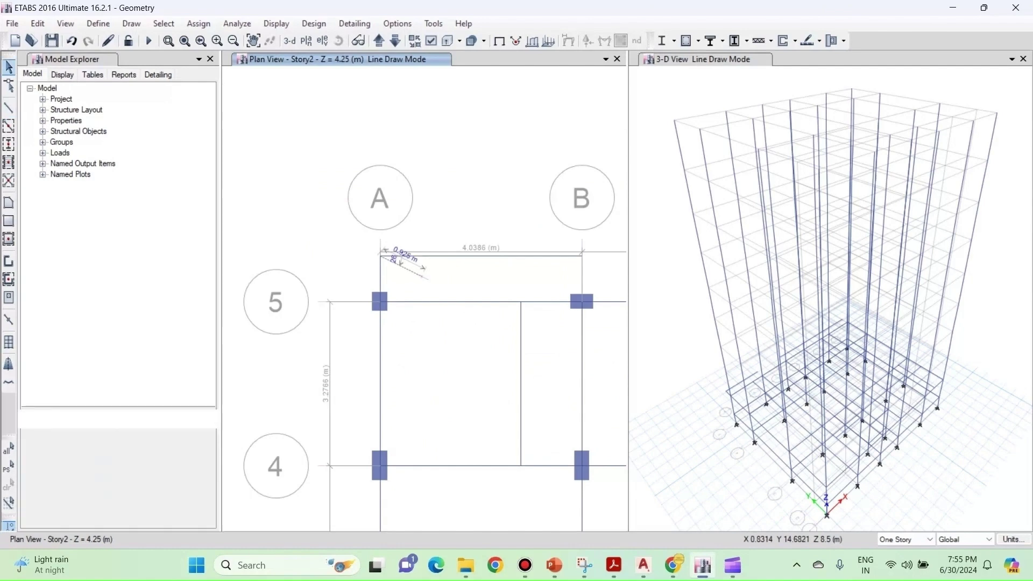
{"action": "left_click", "coordinate": [9, 108]}
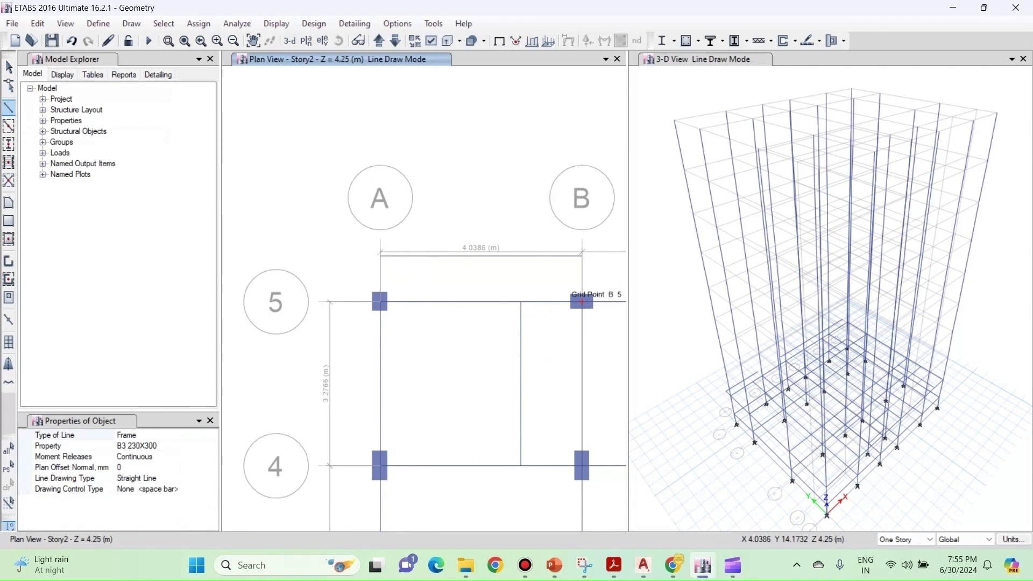
{"action": "left_click", "coordinate": [582, 301]}
{"action": "left_click", "coordinate": [582, 255]}
{"action": "middle_click_drag", "start_coordinate": [582, 257], "coordinate": [403, 240]}
{"action": "key", "text": "Escape"}
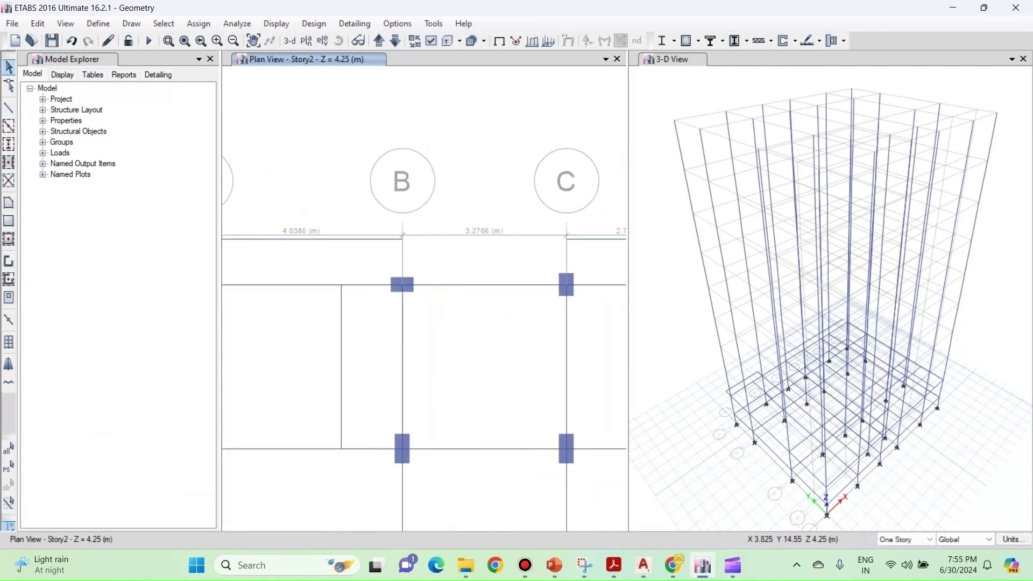
Draw a B3 230X300 beam on grid B from grid 5 to the end joint of the outer balcony beam
{"action": "scroll", "coordinate": [407, 260], "scroll_direction": "up", "scroll_amount": 5}
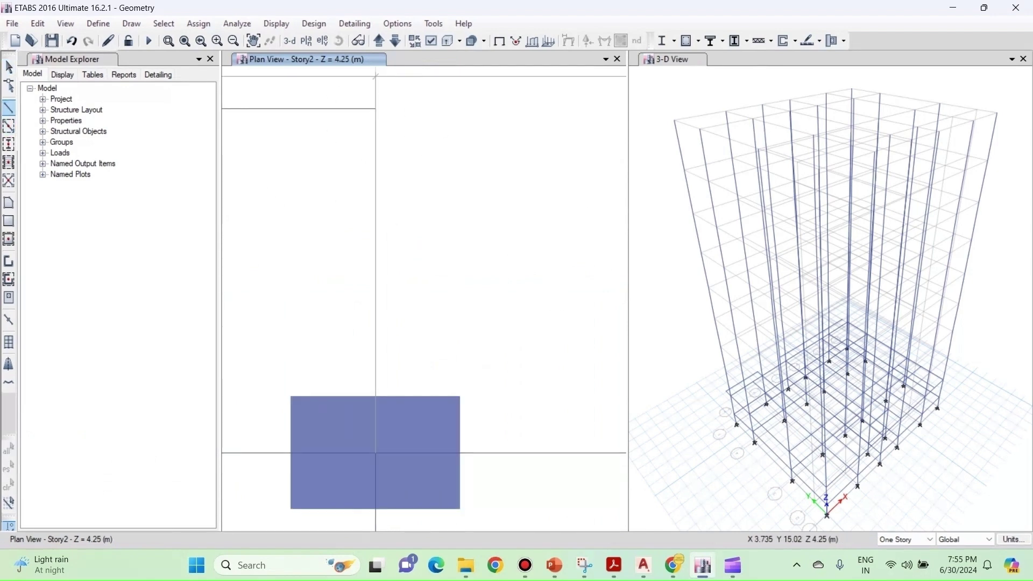
{"action": "left_click", "coordinate": [8, 108]}
{"action": "left_click", "coordinate": [375, 453]}
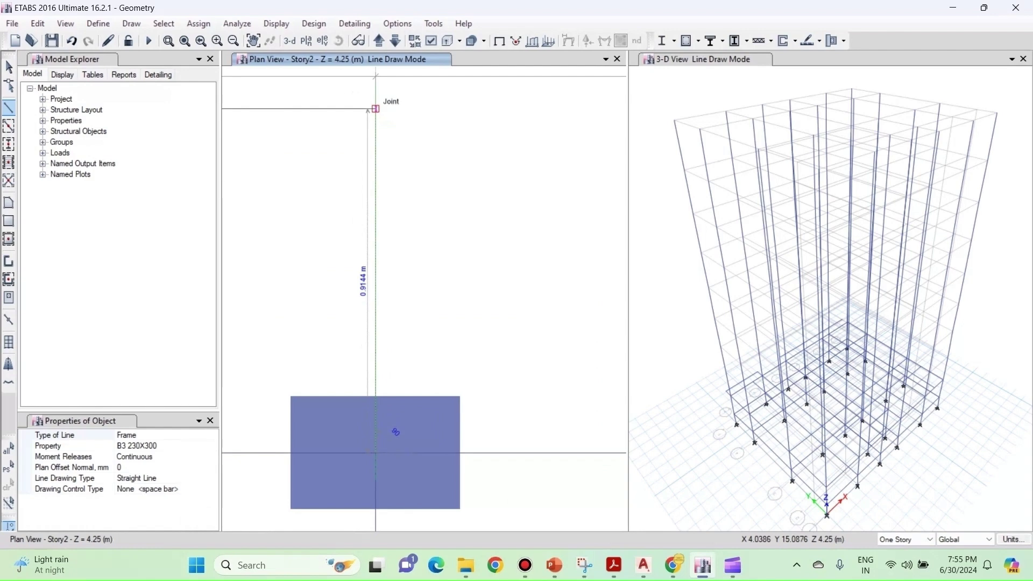
{"action": "left_click", "coordinate": [375, 108]}
{"action": "scroll", "coordinate": [460, 200], "scroll_direction": "down", "scroll_amount": 4}
{"action": "key", "text": "Escape"}
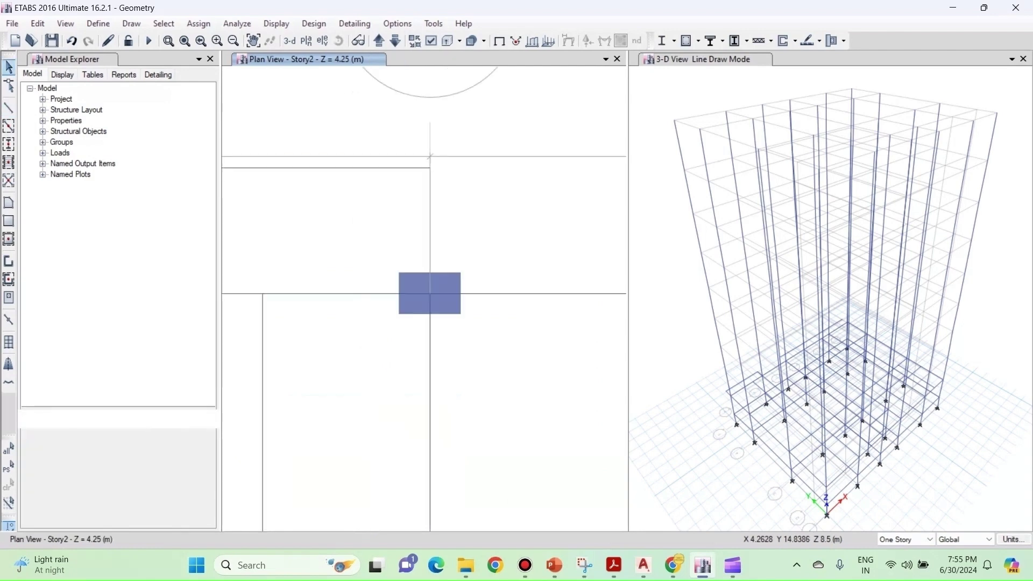
Draw a B3 230X300 beam on grid C from grid 5 to the end of the outer balcony beam
{"action": "scroll", "coordinate": [461, 201], "scroll_direction": "down", "scroll_amount": 8}
{"action": "middle_click_drag", "start_coordinate": [492, 210], "coordinate": [368, 194]}
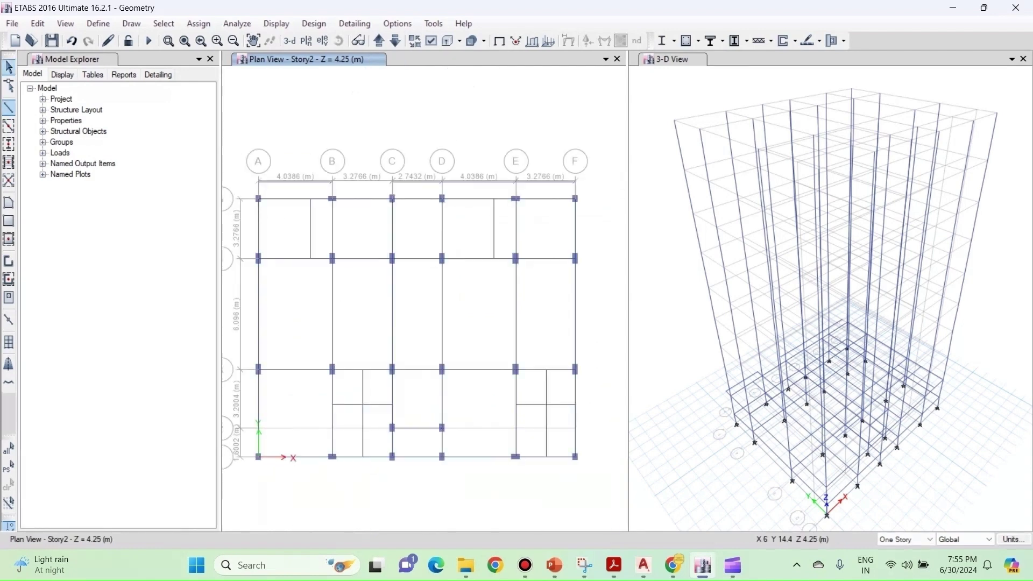
{"action": "left_click", "coordinate": [9, 107]}
{"action": "scroll", "coordinate": [357, 299], "scroll_direction": "up", "scroll_amount": 6}
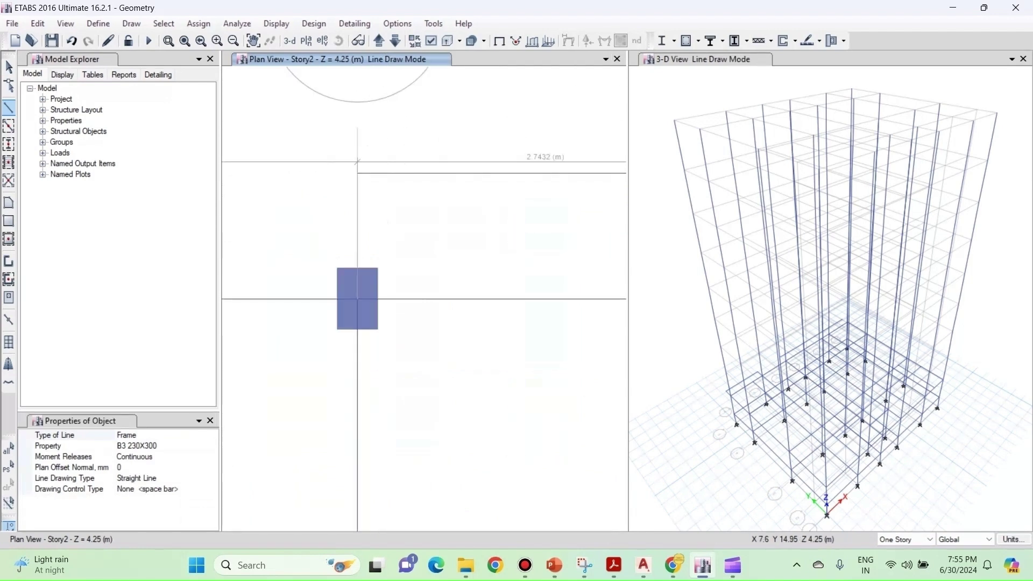
{"action": "left_click", "coordinate": [357, 298]}
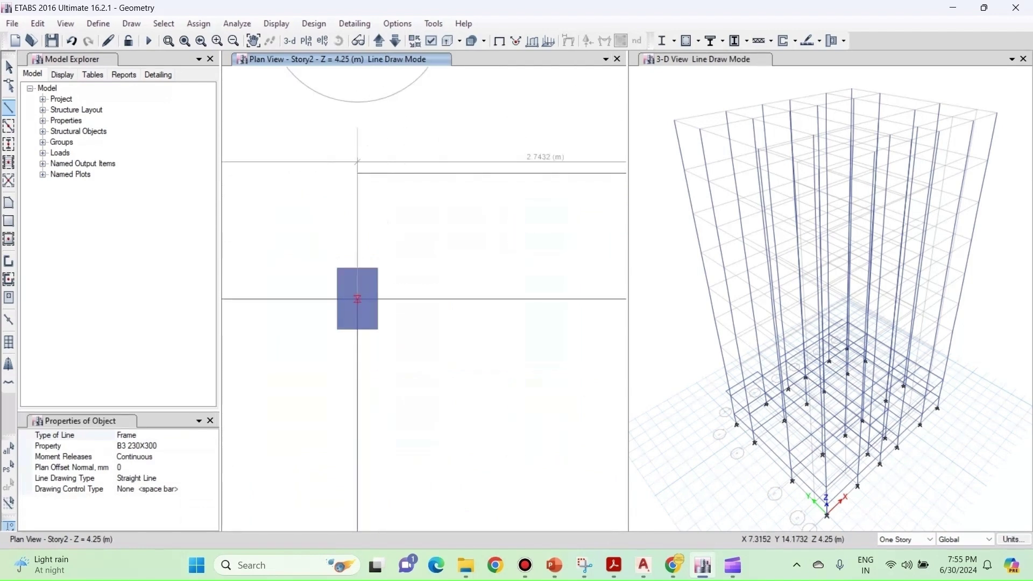
{"action": "left_click", "coordinate": [357, 172]}
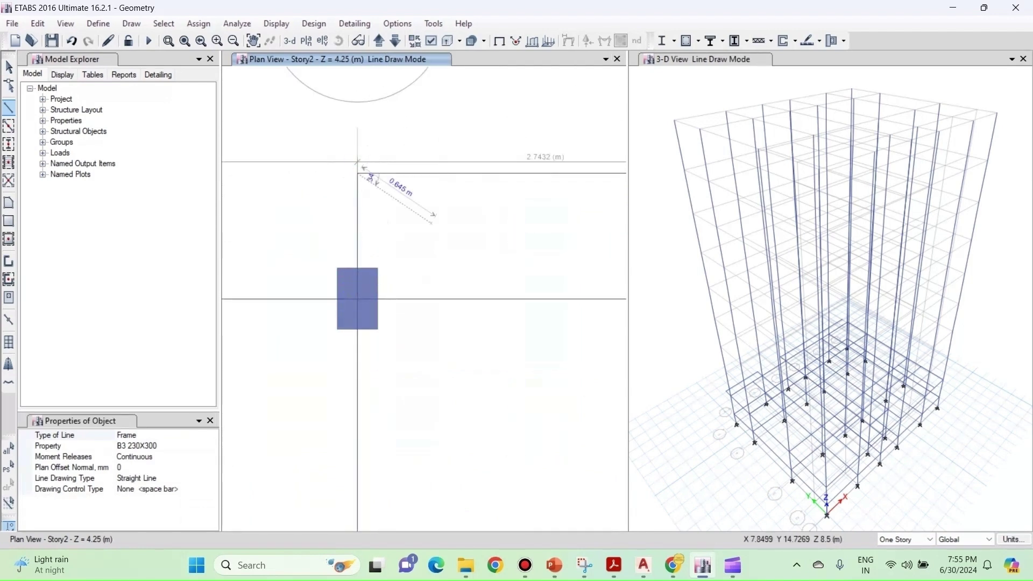
{"action": "key", "text": "Escape"}
Try to draw a B3 230X300 beam on grid D from grid 5 out to the balcony line
{"action": "scroll", "coordinate": [428, 223], "scroll_direction": "down", "scroll_amount": 4}
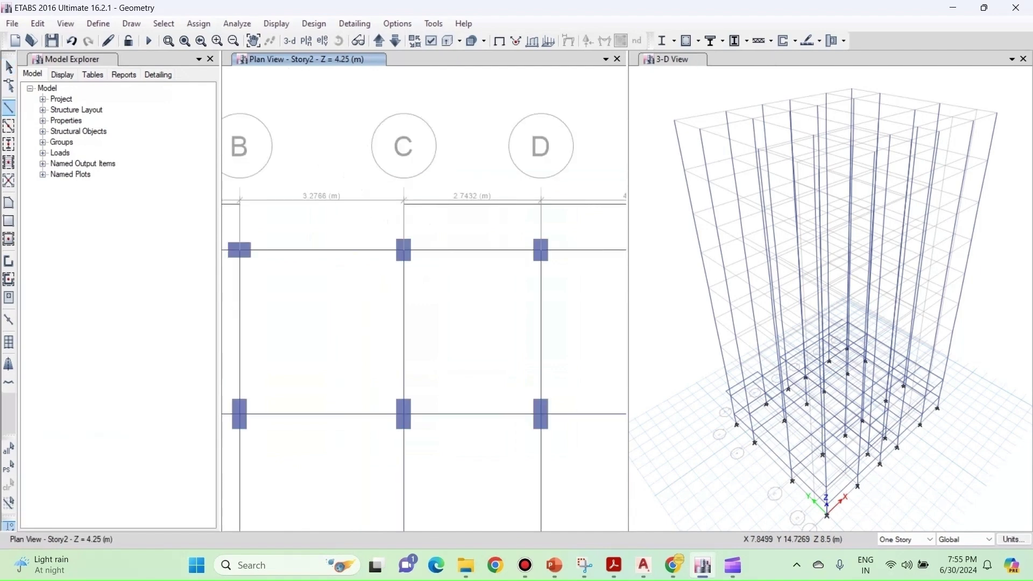
{"action": "left_click", "coordinate": [541, 250]}
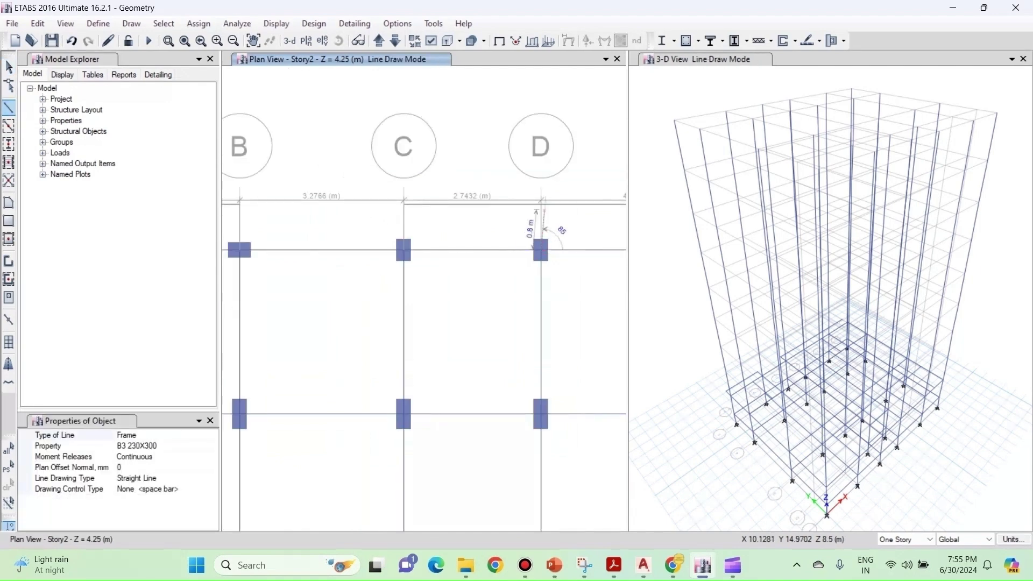
{"action": "left_click", "coordinate": [541, 203]}
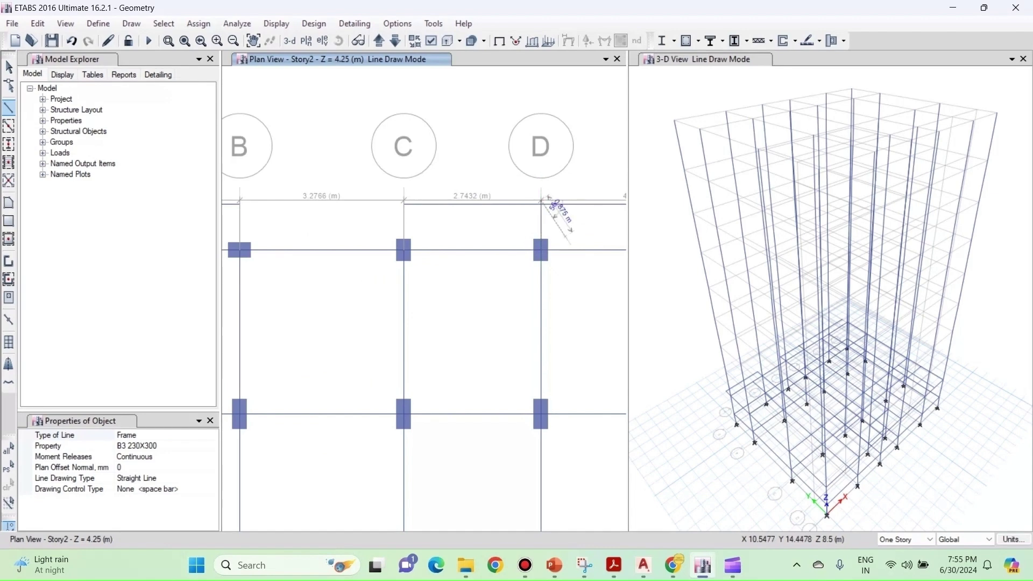
{"action": "middle_click_drag", "start_coordinate": [571, 233], "coordinate": [302, 227]}
{"action": "key", "text": "Escape"}
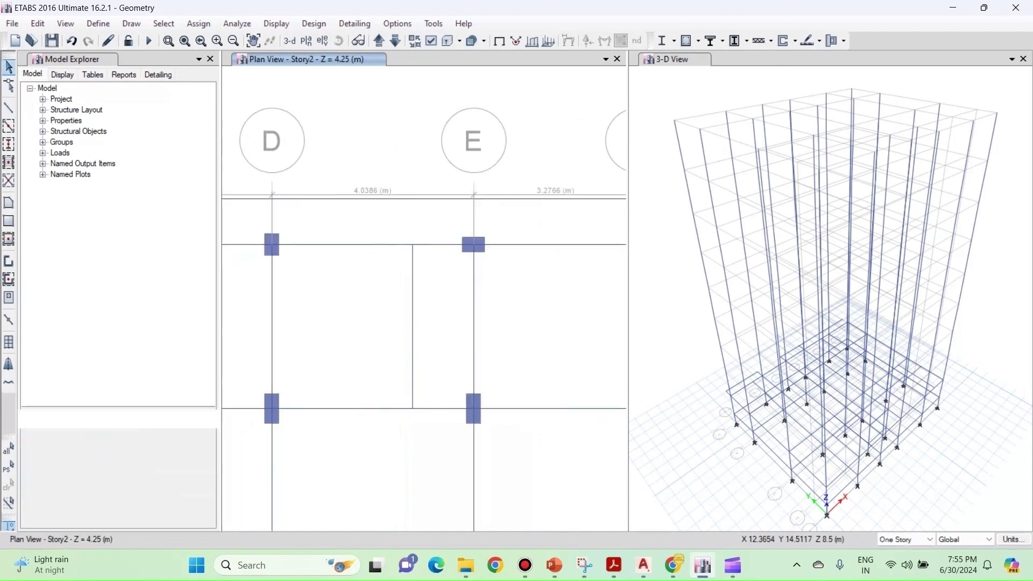
Draw a straight B3 230X300 beam on grid E from grid 5 to the outer balcony beam
{"action": "left_click", "coordinate": [9, 107]}
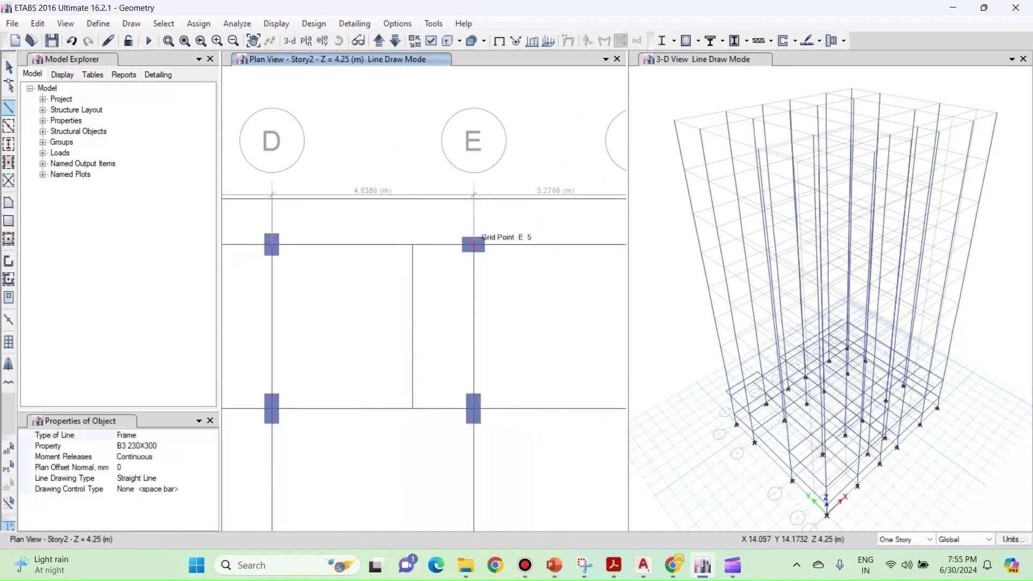
{"action": "left_click", "coordinate": [473, 196]}
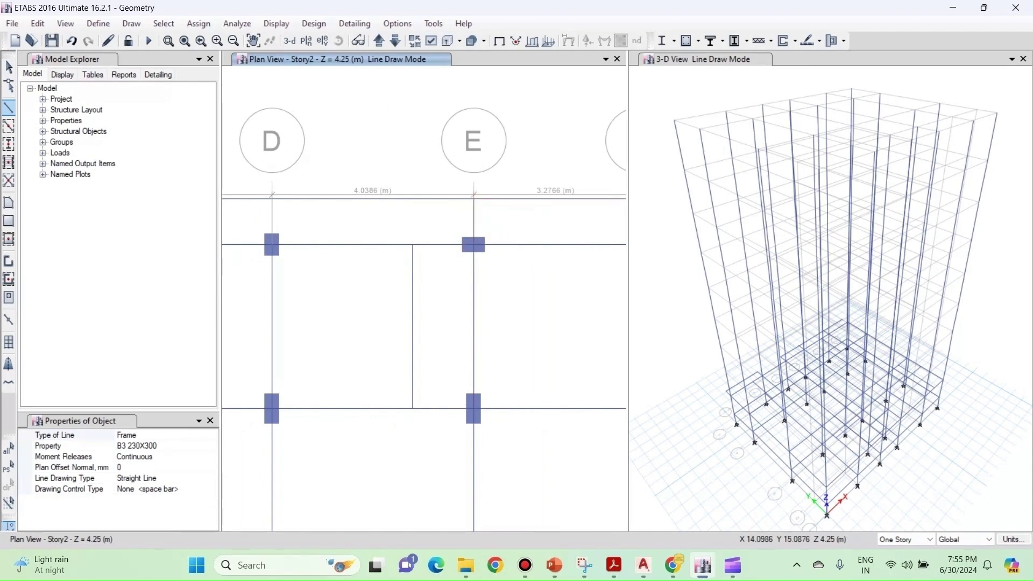
{"action": "middle_click_drag", "start_coordinate": [530, 243], "coordinate": [298, 243]}
{"action": "key", "text": "Escape"}
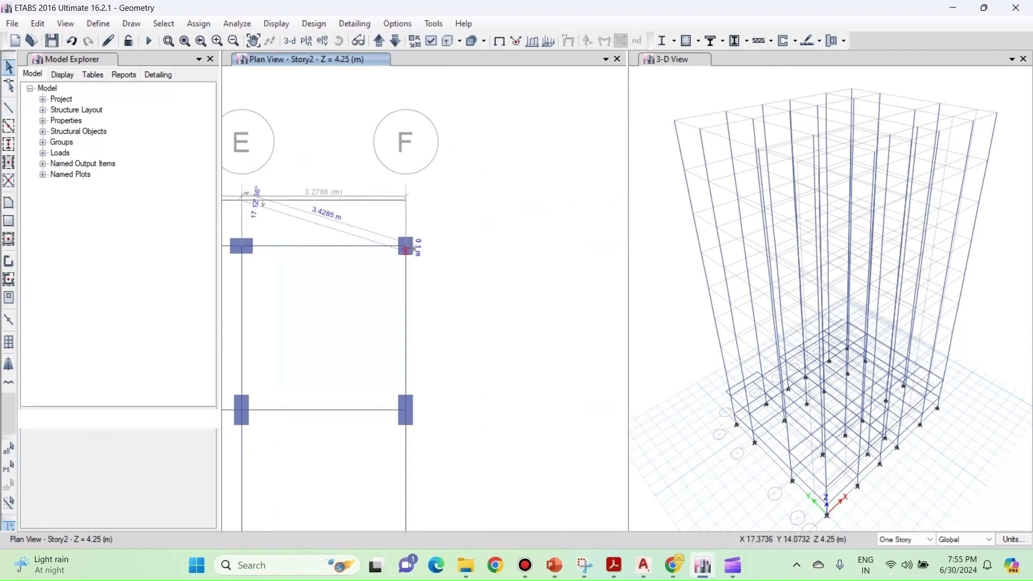
Draw a B3 230X300 beam on grid D from grid point D 5 to the outer balcony beam
{"action": "middle_click_drag", "start_coordinate": [241, 272], "coordinate": [408, 259]}
{"action": "scroll", "coordinate": [407, 259], "scroll_direction": "down", "scroll_amount": 4}
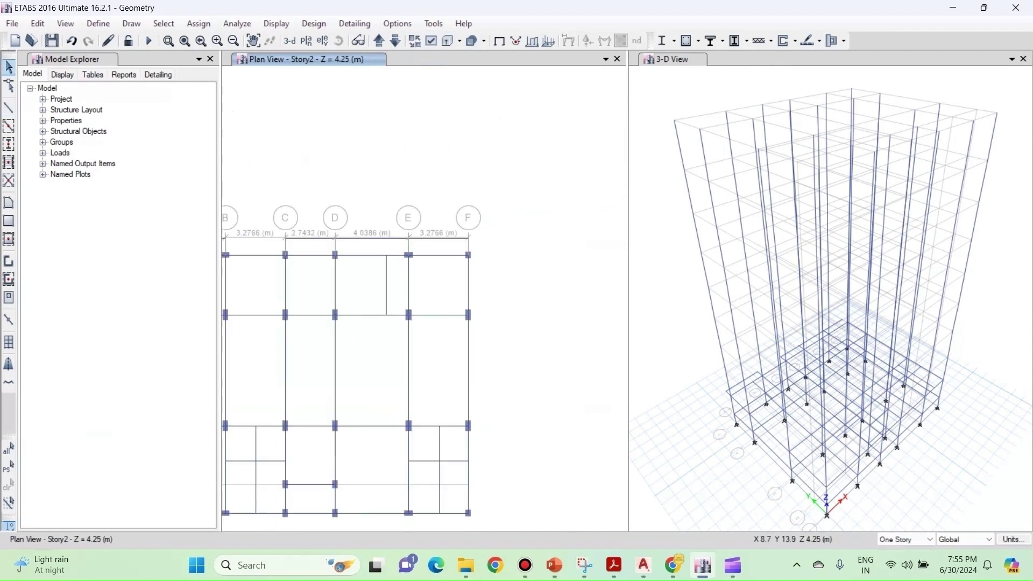
{"action": "scroll", "coordinate": [345, 246], "scroll_direction": "up", "scroll_amount": 3}
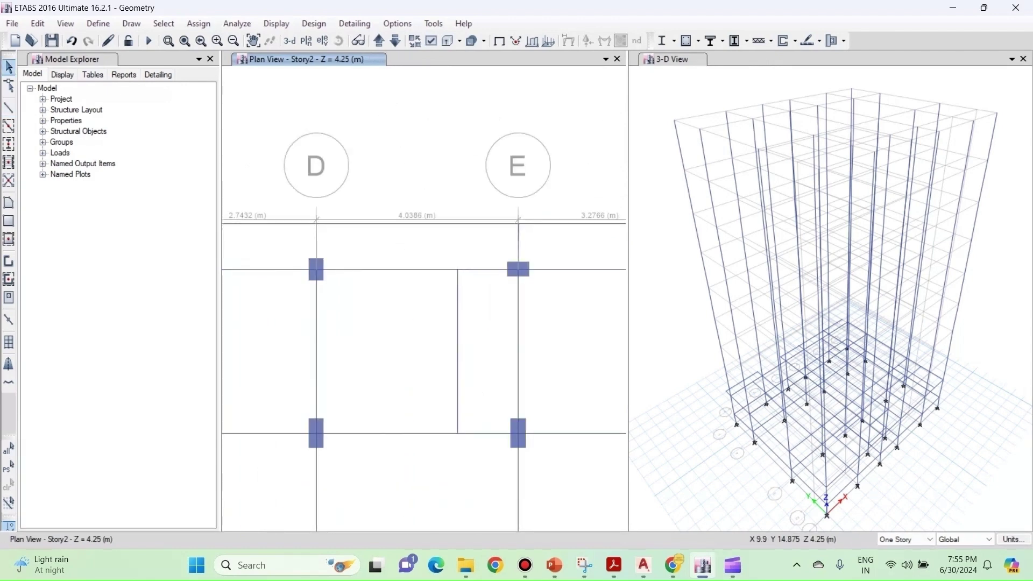
{"action": "left_click", "coordinate": [8, 108]}
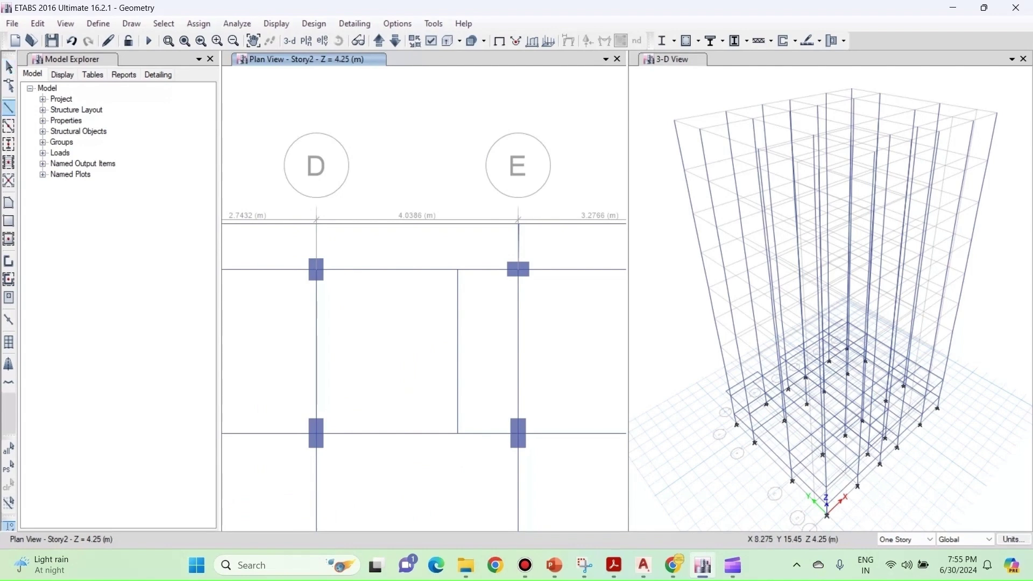
{"action": "scroll", "coordinate": [309, 256], "scroll_direction": "up", "scroll_amount": 3}
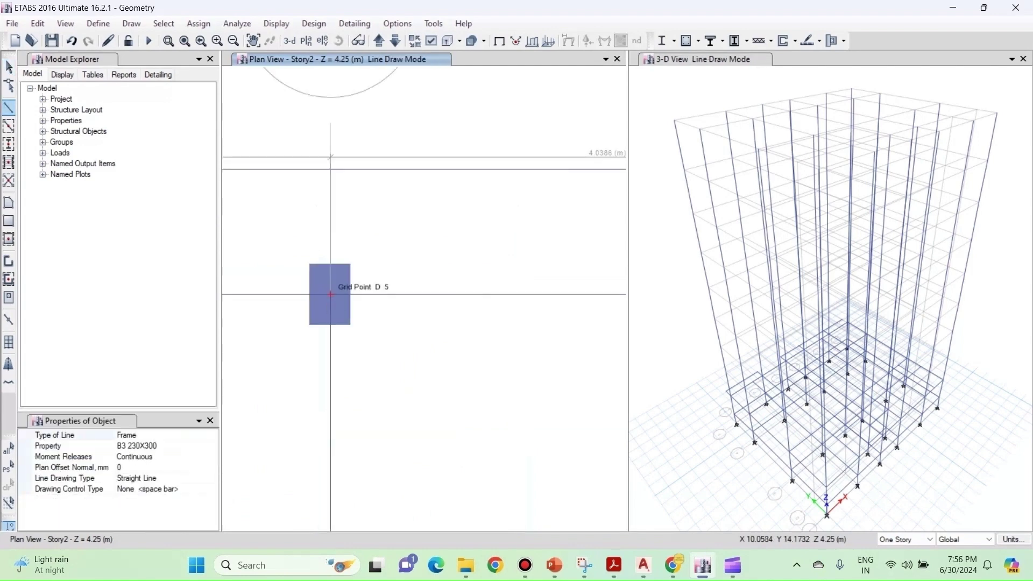
{"action": "left_click", "coordinate": [330, 294]}
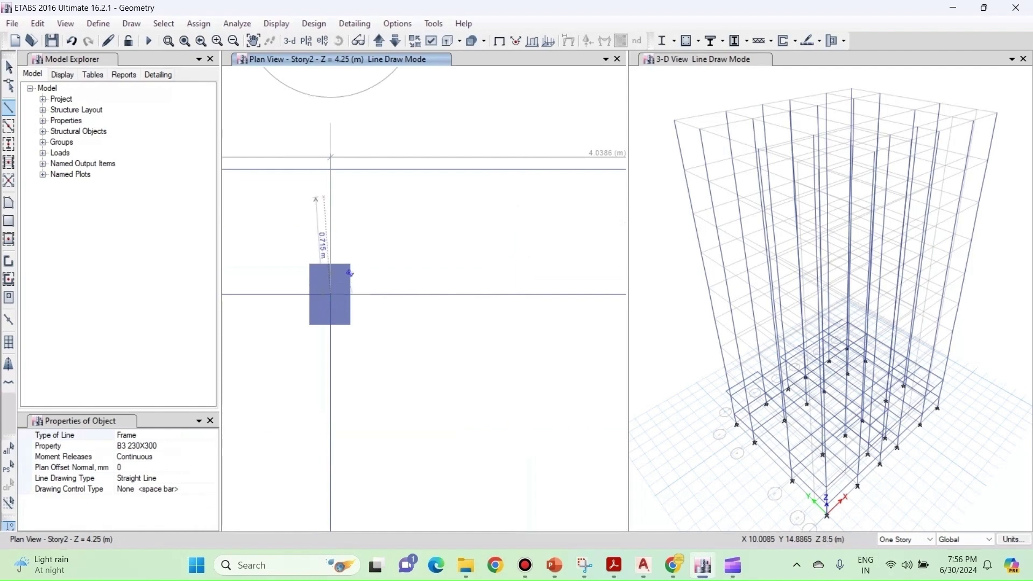
{"action": "left_click", "coordinate": [331, 169]}
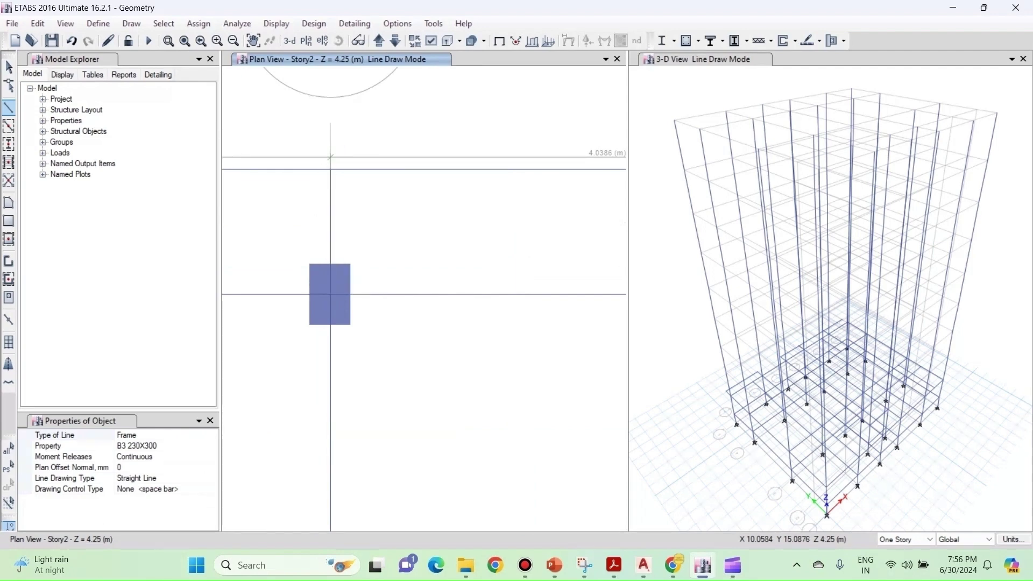
{"action": "scroll", "coordinate": [411, 215], "scroll_direction": "down", "scroll_amount": 5}
{"action": "key", "text": "Escape"}
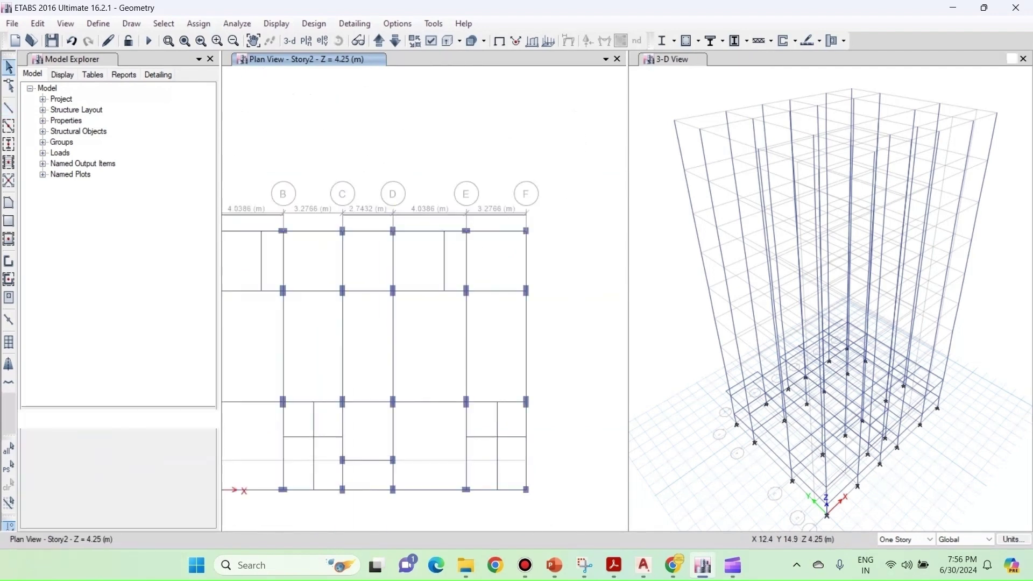
Compare the balcony layout in the floor plan PDF with the beams around grid E beyond grid 5
{"action": "scroll", "coordinate": [451, 225], "scroll_direction": "up", "scroll_amount": 5}
{"action": "scroll", "coordinate": [296, 215], "scroll_direction": "down", "scroll_amount": 5}
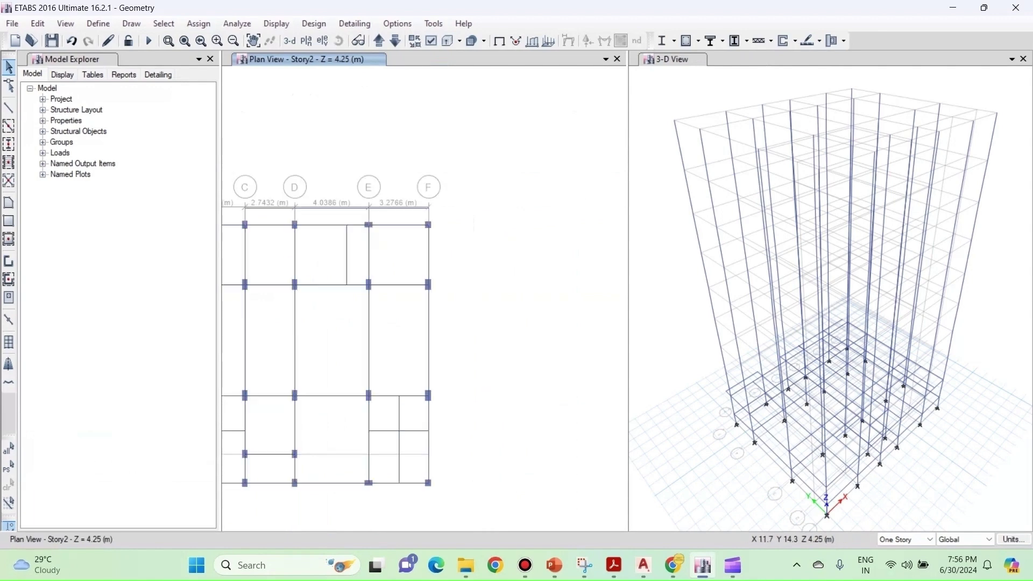
{"action": "scroll", "coordinate": [253, 215], "scroll_direction": "up", "scroll_amount": 4}
{"action": "middle_click_drag", "start_coordinate": [614, 286], "coordinate": [486, 277]}
{"action": "key", "text": "alt+Tab"}
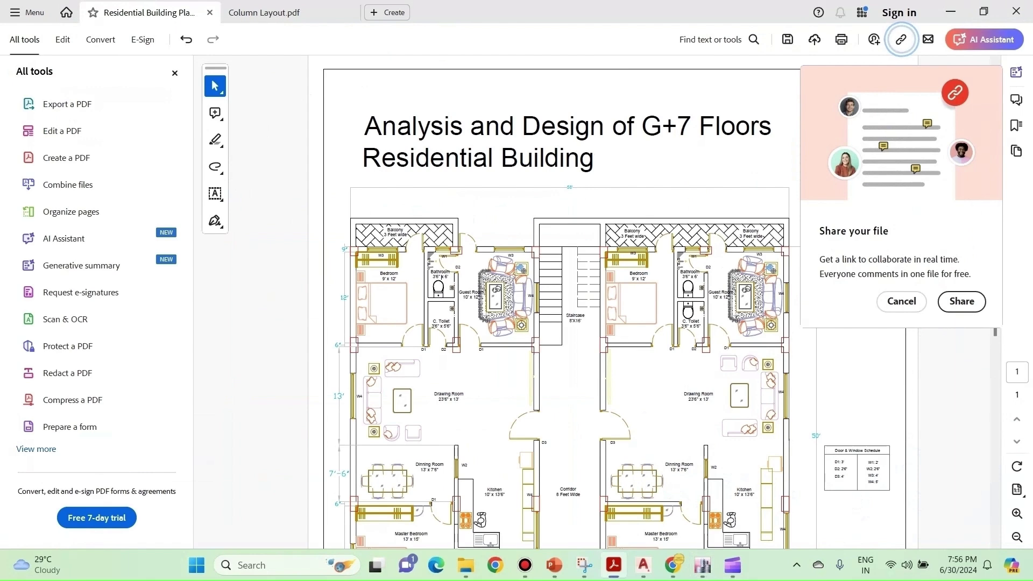
{"action": "key", "text": "alt+Tab"}
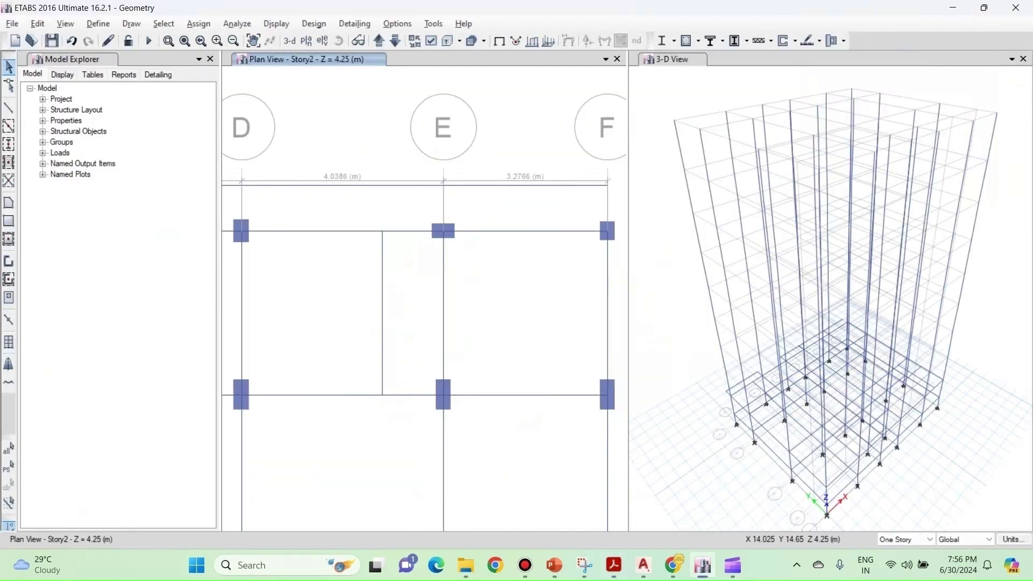
{"action": "left_click", "coordinate": [443, 207]}
{"action": "key", "text": "ctrl+q"}
{"action": "scroll", "coordinate": [475, 202], "scroll_direction": "down", "scroll_amount": 3}
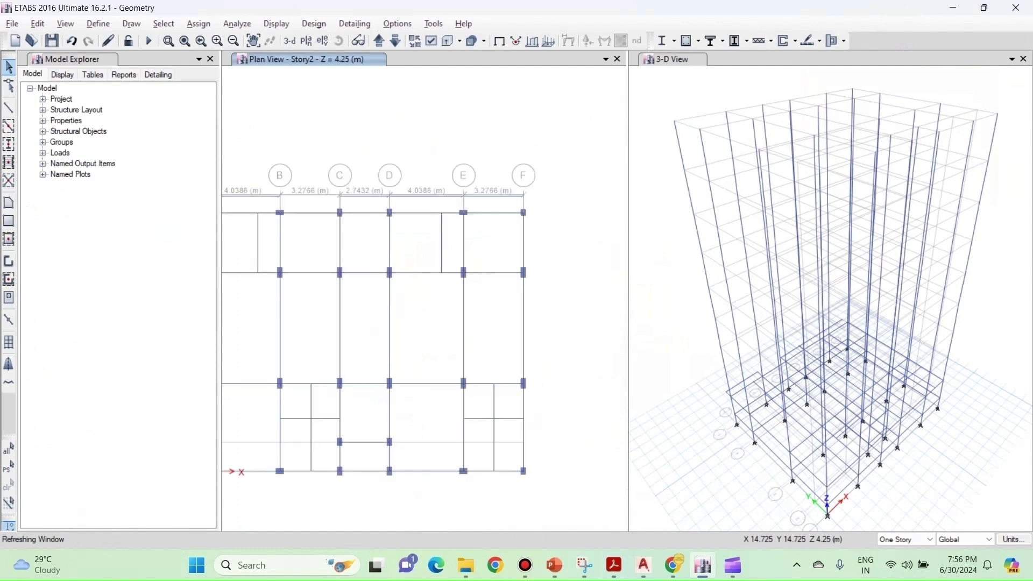
Draw a B3 230X300 beam on grid F from grid point F 5 to the end of the outer balcony beam
{"action": "left_click", "coordinate": [8, 107]}
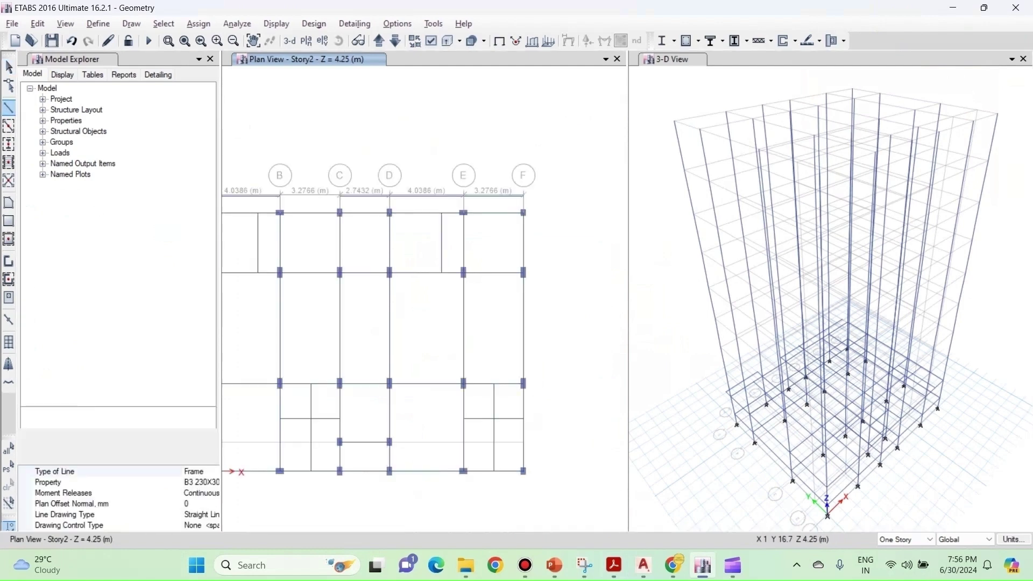
{"action": "scroll", "coordinate": [436, 290], "scroll_direction": "up", "scroll_amount": 5}
{"action": "left_click", "coordinate": [435, 289]}
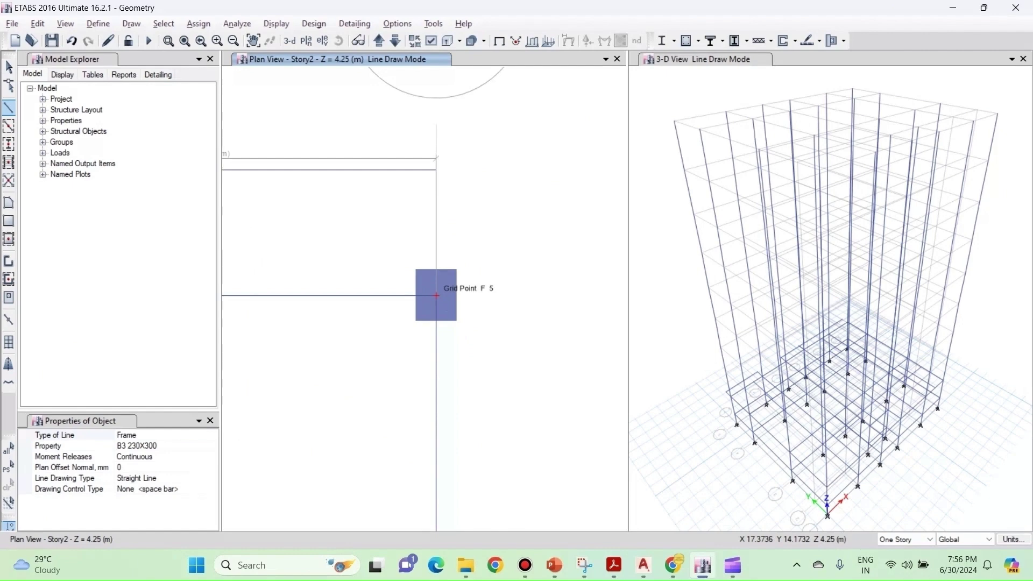
{"action": "left_click", "coordinate": [436, 170]}
{"action": "key", "text": "Escape"}
{"action": "scroll", "coordinate": [468, 268], "scroll_direction": "down", "scroll_amount": 5}
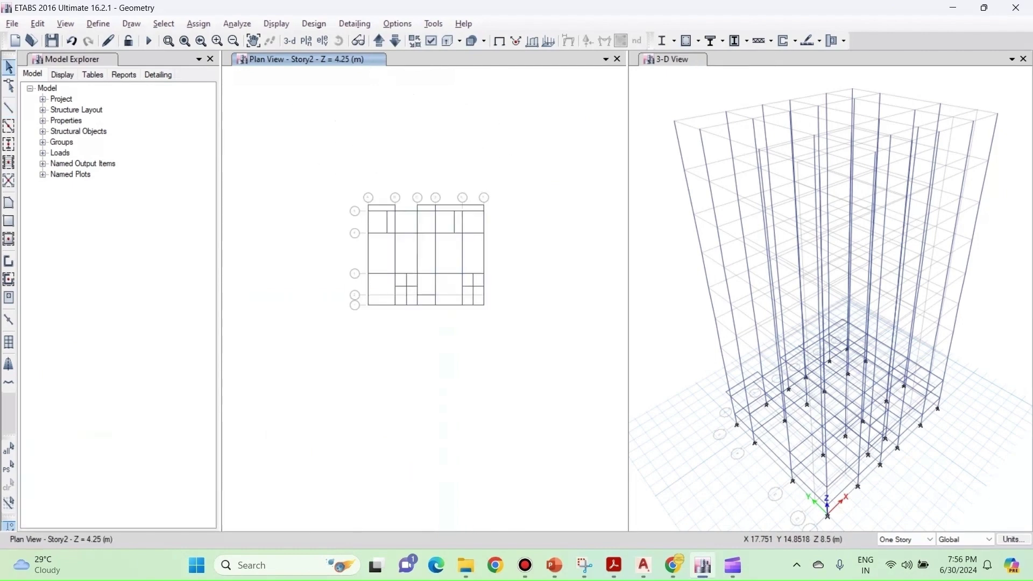
Check the short balcony beams on grids A and B between grid 5 and the outer balcony beam
{"action": "scroll", "coordinate": [467, 269], "scroll_direction": "up", "scroll_amount": 5}
{"action": "middle_click_drag", "start_coordinate": [468, 214], "coordinate": [624, 213]}
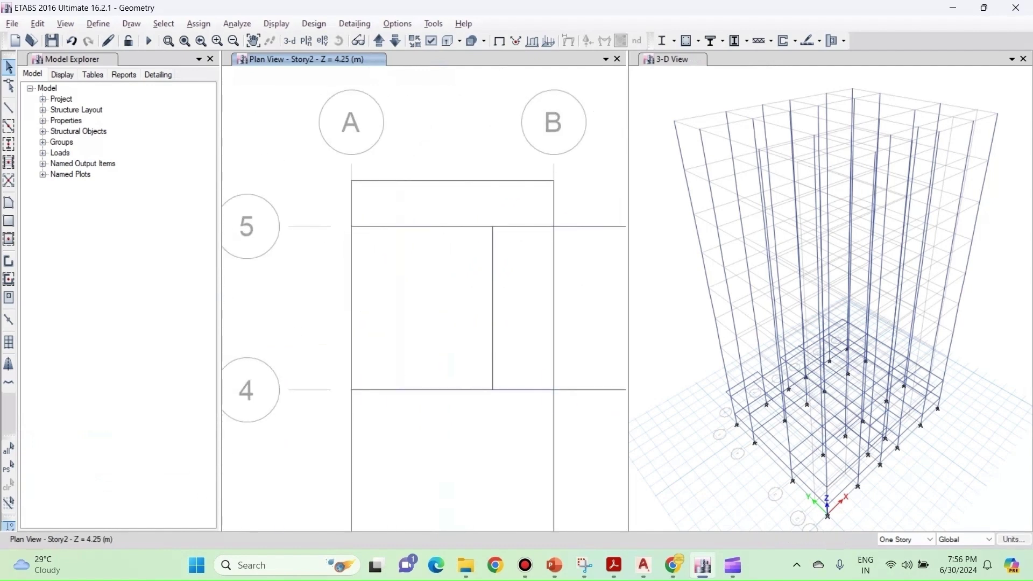
{"action": "left_click_drag", "start_coordinate": [323, 170], "coordinate": [582, 207]}
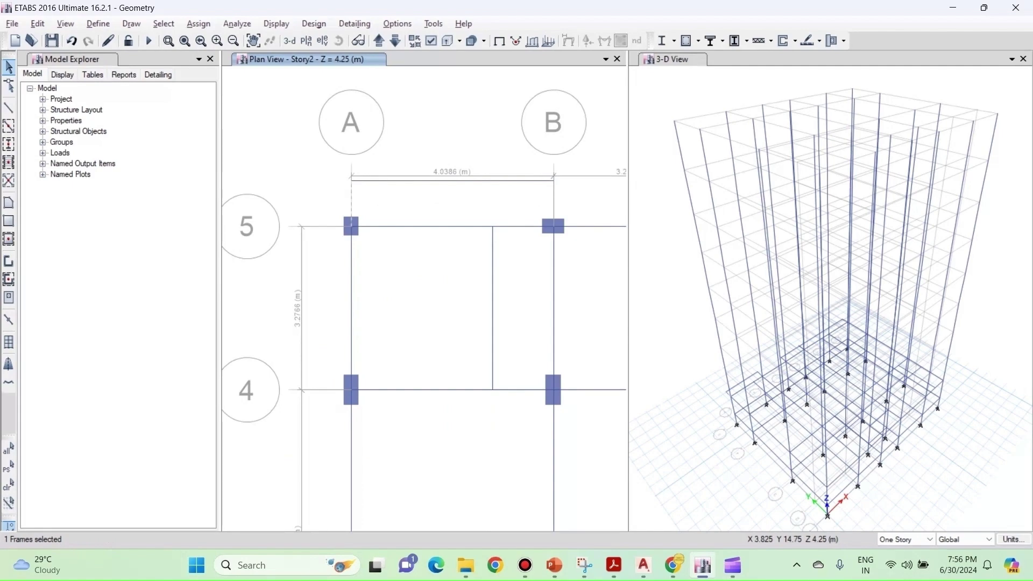
{"action": "key", "text": "Delete"}
{"action": "left_click", "coordinate": [555, 208]}
{"action": "middle_click_drag", "start_coordinate": [554, 215], "coordinate": [419, 218]}
Examine the location and width of the balconies outside the master bedrooms in the floor plan PDF
{"action": "scroll", "coordinate": [555, 245], "scroll_direction": "down", "scroll_amount": 5}
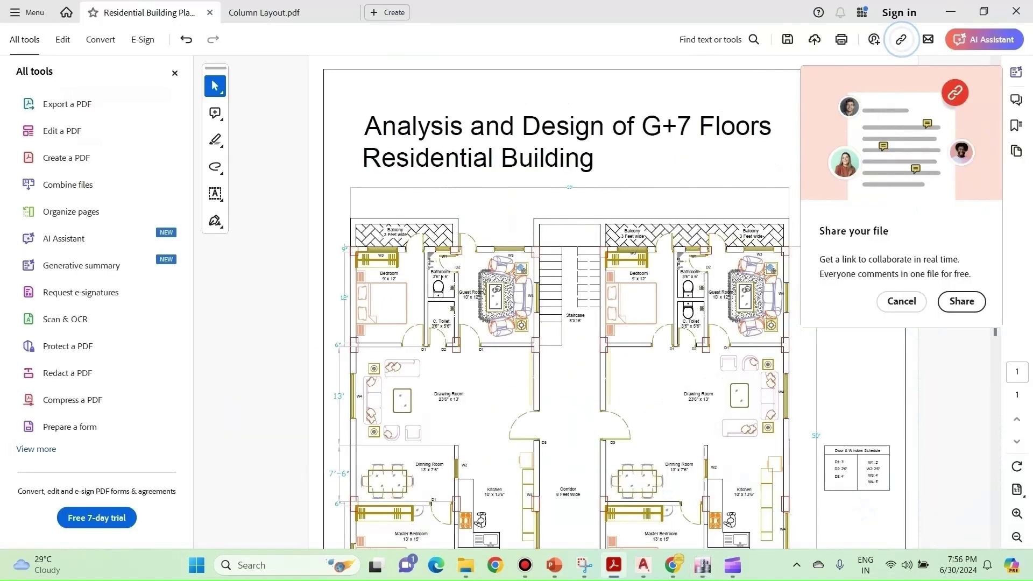
{"action": "scroll", "coordinate": [570, 301], "scroll_direction": "down", "scroll_amount": 5}
{"action": "scroll", "coordinate": [681, 339], "scroll_direction": "up", "scroll_amount": 3, "text": "ctrl"}
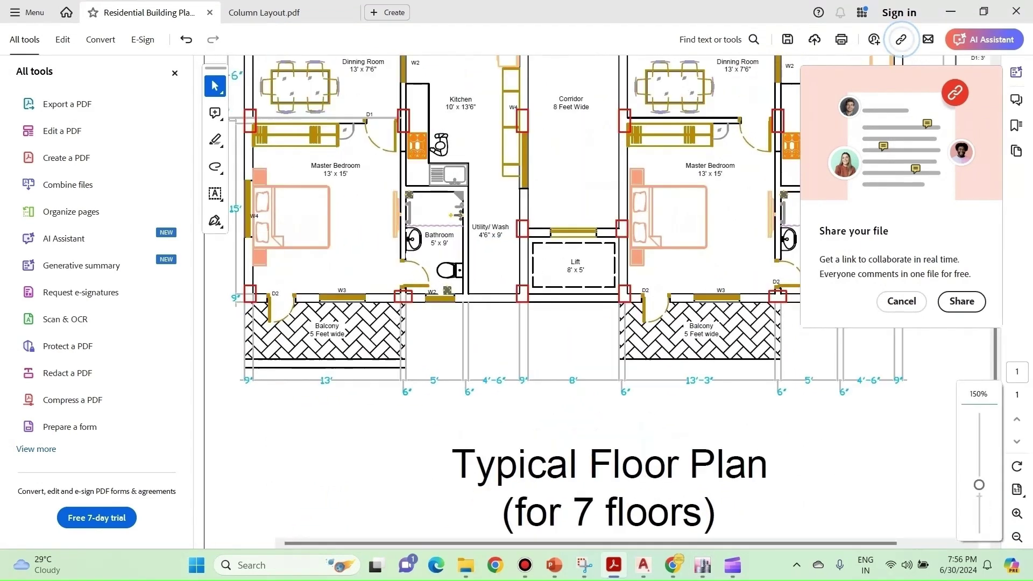
{"action": "scroll", "coordinate": [274, 355], "scroll_direction": "up", "scroll_amount": 2, "text": "ctrl"}
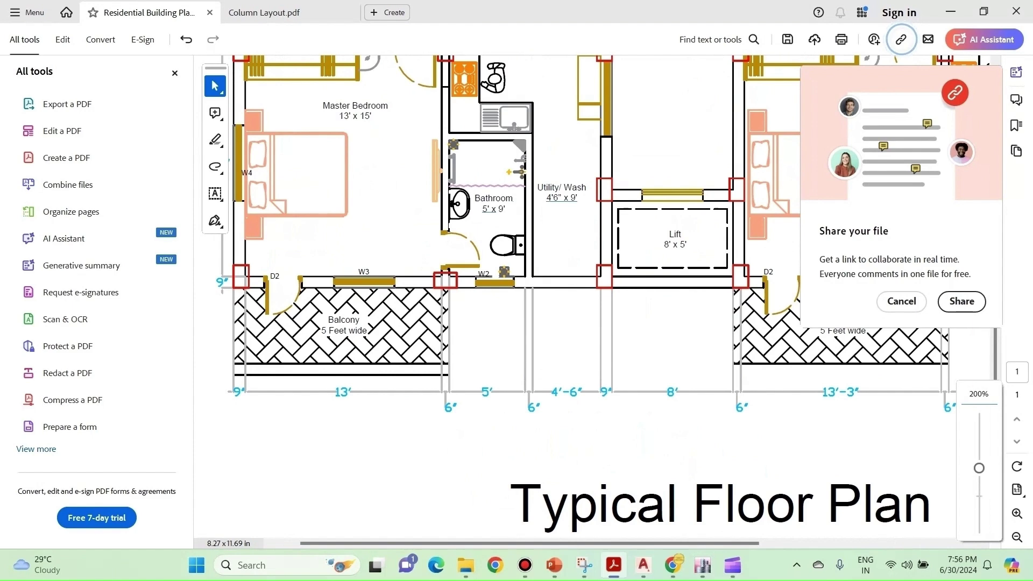
{"action": "scroll", "coordinate": [278, 314], "scroll_direction": "down", "scroll_amount": 2, "text": "ctrl"}
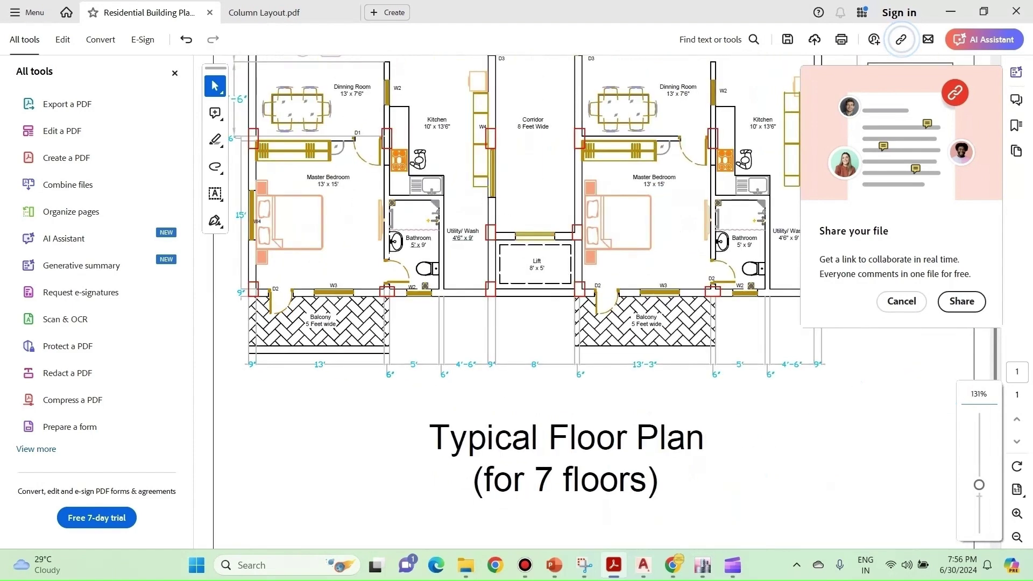
{"action": "key", "text": "ctrl+minus"}
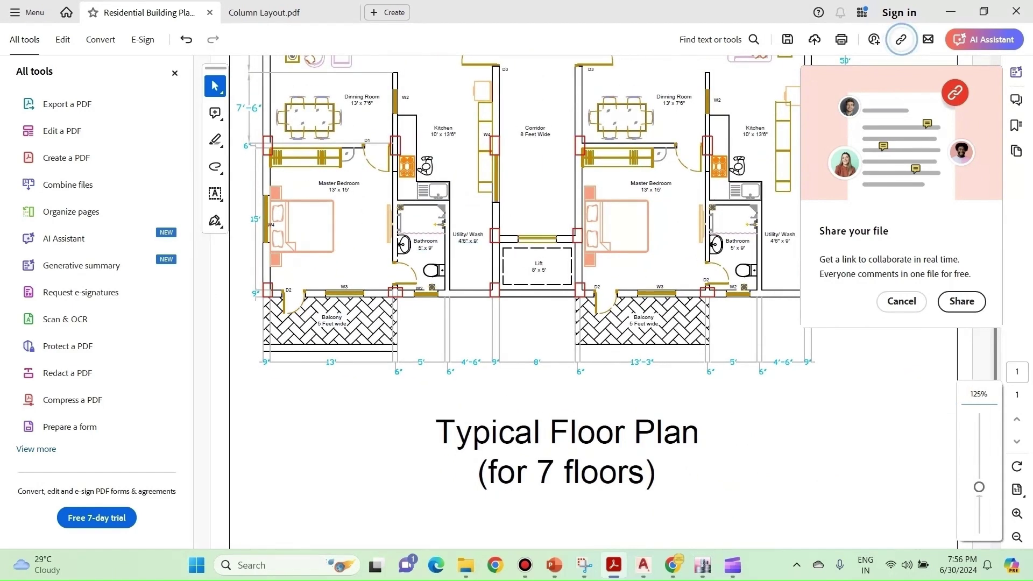
{"action": "key", "text": "alt+Tab"}
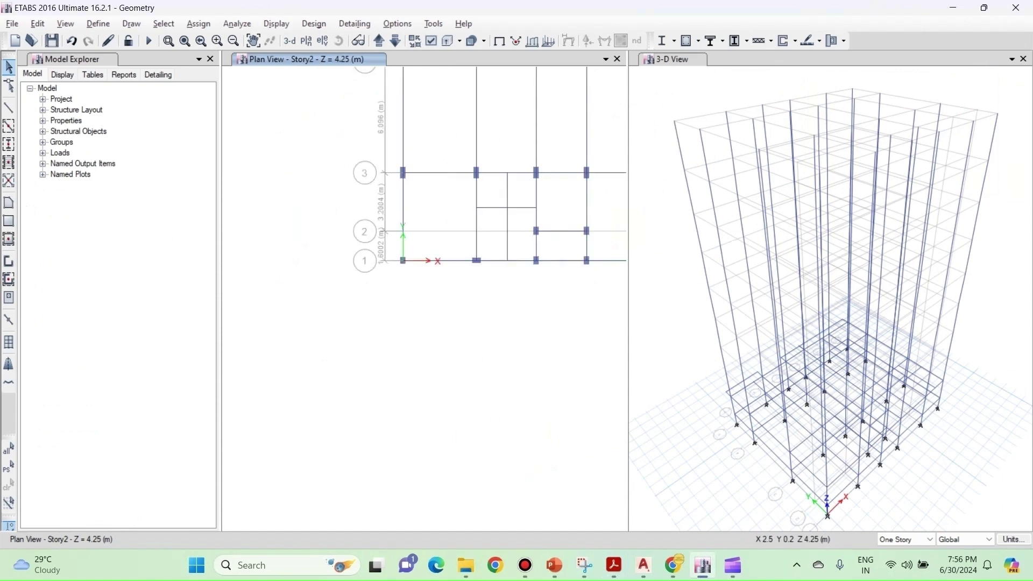
Copy the grid 1 beams in bays A–B and D–E and paste them with Delta X 0 and Delta Y =-5*0.3048 m
{"action": "middle_click_drag", "start_coordinate": [475, 173], "coordinate": [403, 260]}
{"action": "left_click", "coordinate": [378, 348]}
{"action": "middle_click_drag", "start_coordinate": [549, 369], "coordinate": [470, 386]}
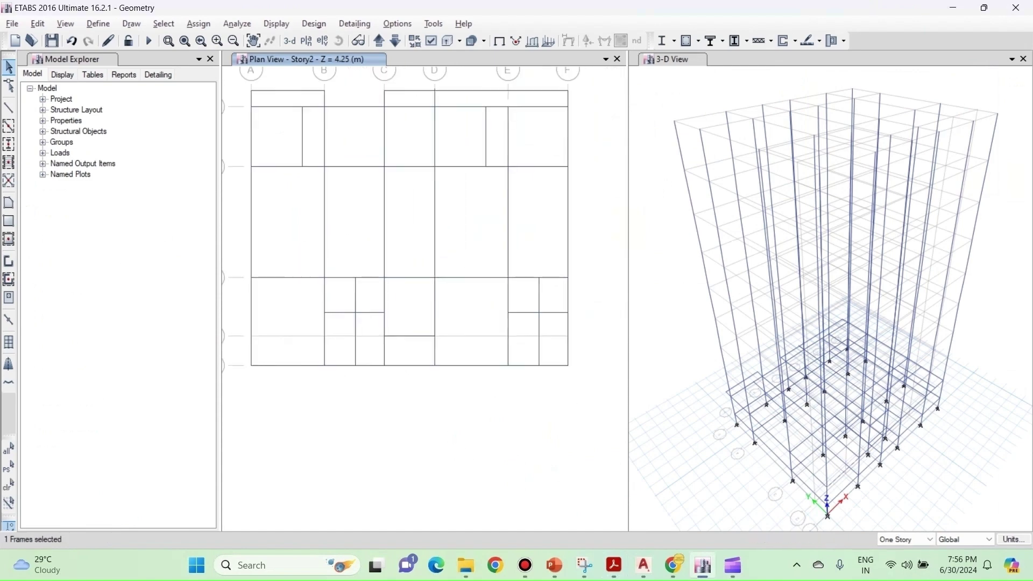
{"action": "left_click", "coordinate": [487, 365]}
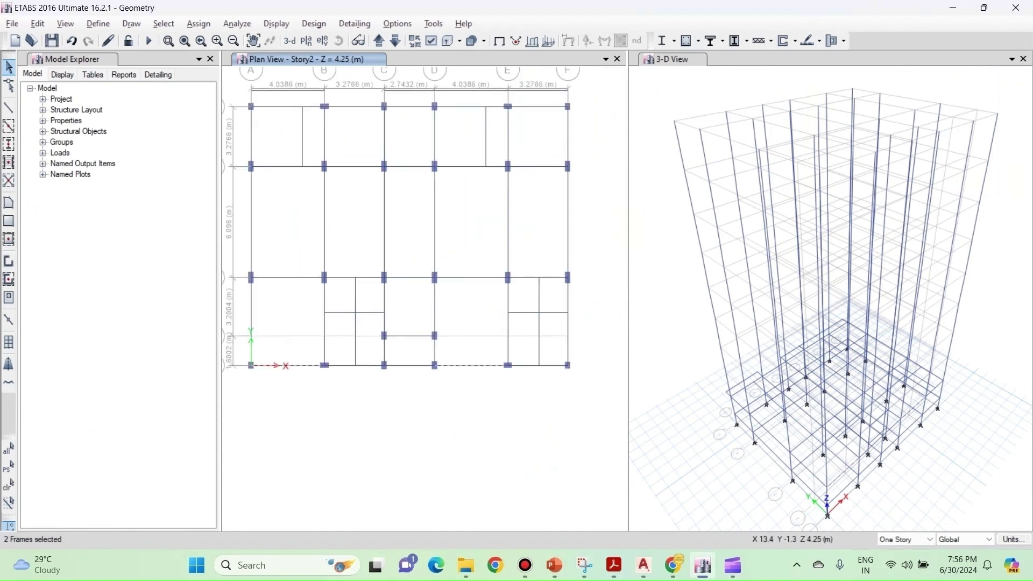
{"action": "key", "text": "ctrl+c"}
{"action": "key", "text": "ctrl+v"}
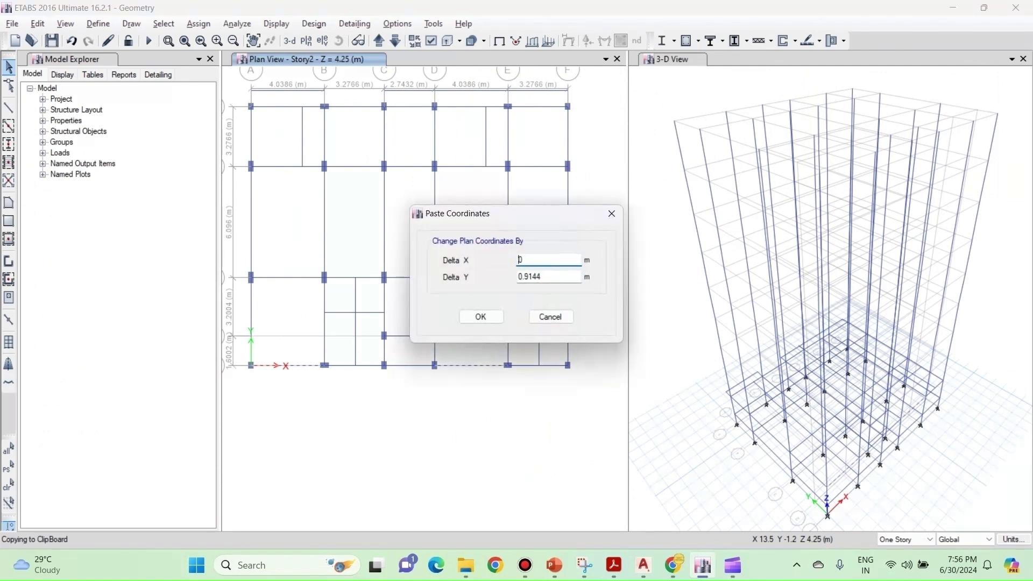
{"action": "key", "text": "Tab"}
{"action": "type", "text": "="}
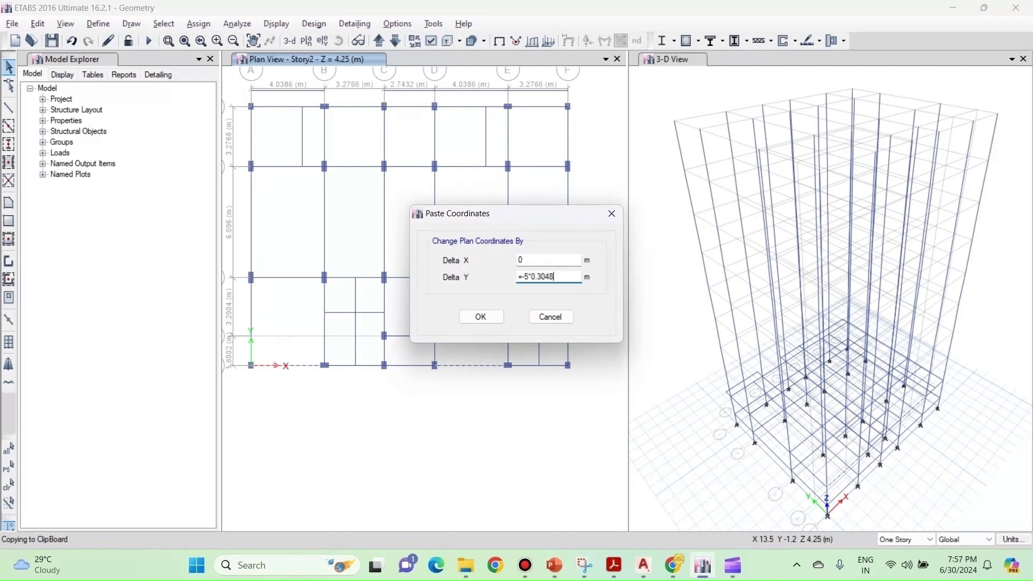
{"action": "key", "text": "Tab"}
{"action": "key", "text": "Return"}
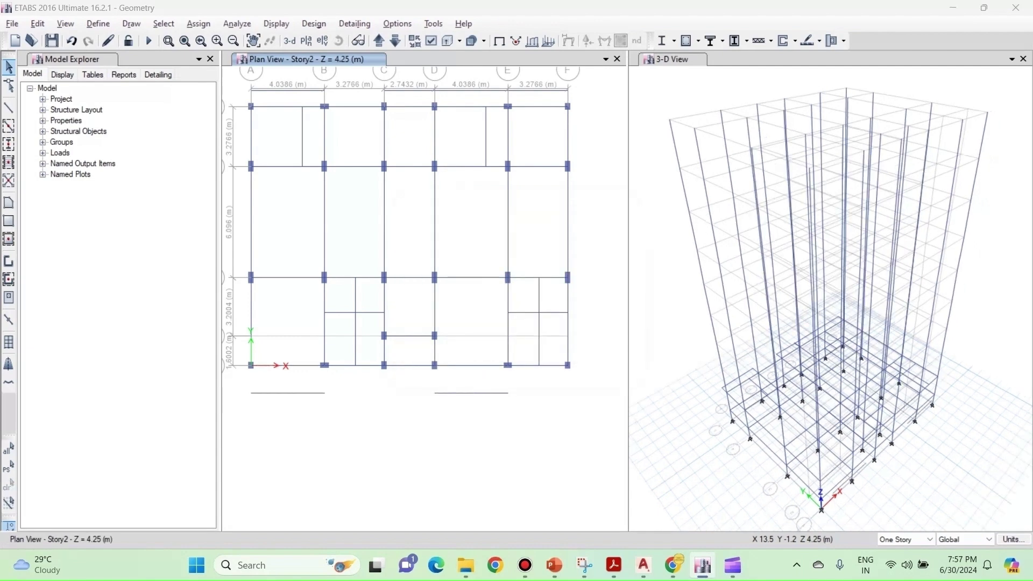
Draw a B3 230X300 beam on grid A from grid point A 1 to the end of the outer balcony beam
{"action": "left_click", "coordinate": [9, 108]}
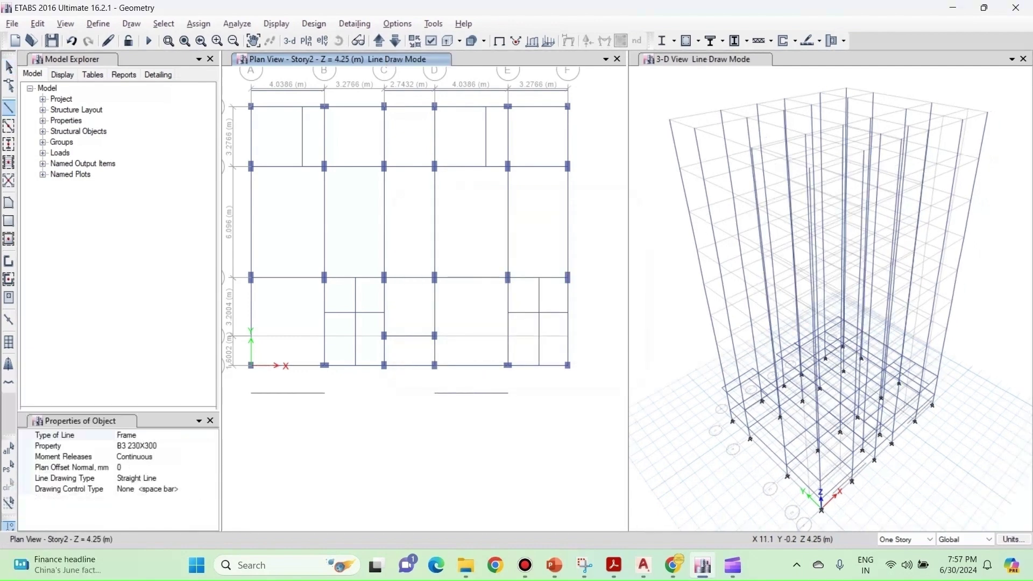
{"action": "middle_click_drag", "start_coordinate": [244, 370], "coordinate": [331, 349]}
{"action": "scroll", "coordinate": [331, 349], "scroll_direction": "up", "scroll_amount": 6}
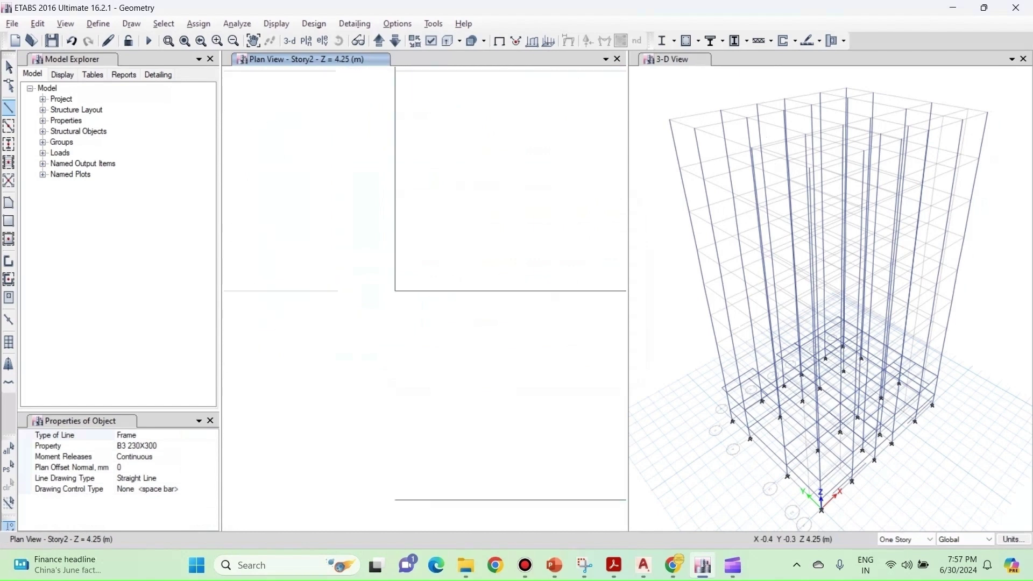
{"action": "left_click", "coordinate": [394, 291]}
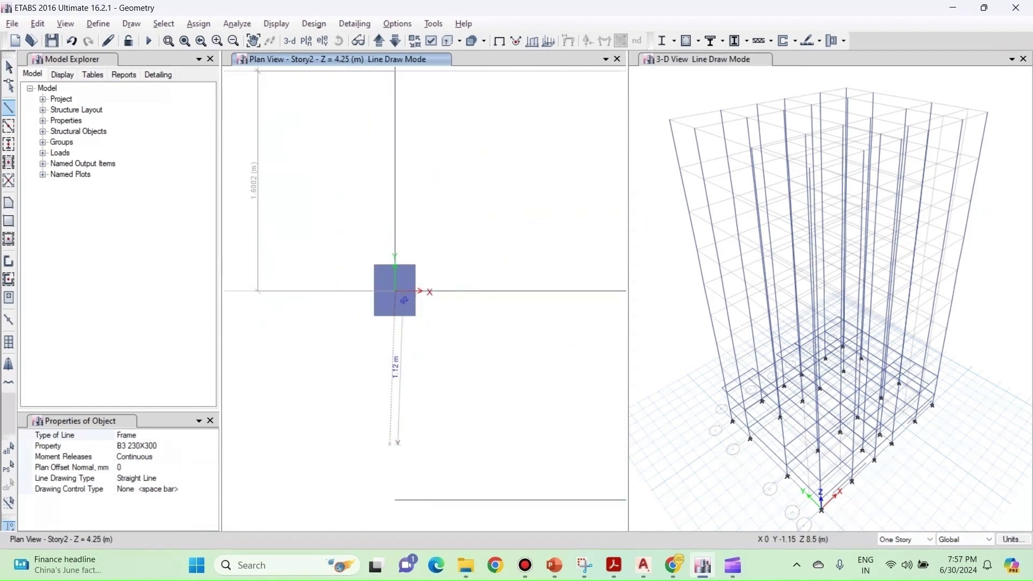
{"action": "scroll", "coordinate": [328, 383], "scroll_direction": "down", "scroll_amount": 5}
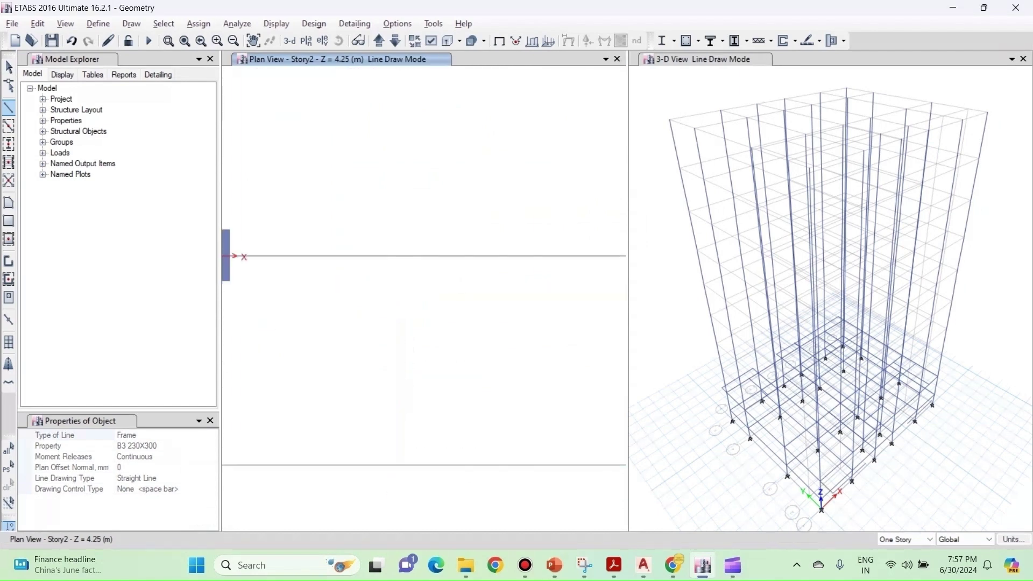
{"action": "key", "text": "Escape"}
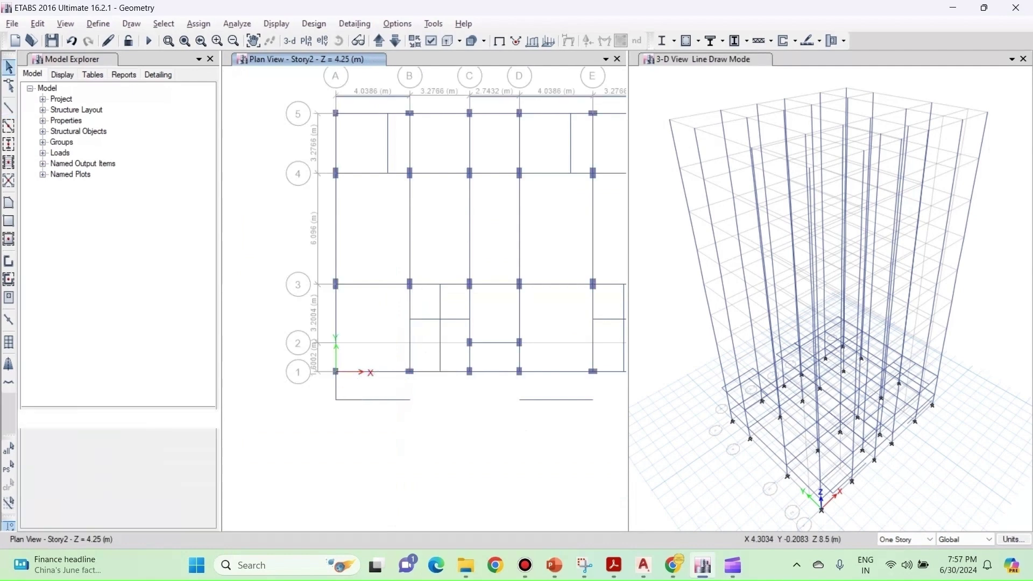
Draw a B3 230X300 beam on grid B from grid point B 1 to the end of the outer balcony beam
{"action": "left_click", "coordinate": [8, 108]}
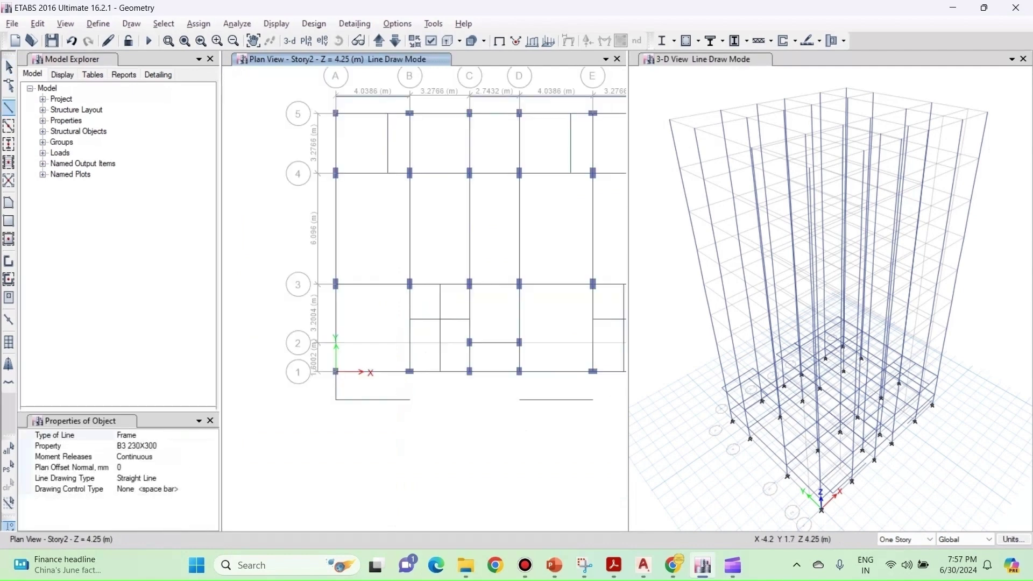
{"action": "scroll", "coordinate": [419, 396], "scroll_direction": "up", "scroll_amount": 5}
{"action": "left_click", "coordinate": [340, 207]}
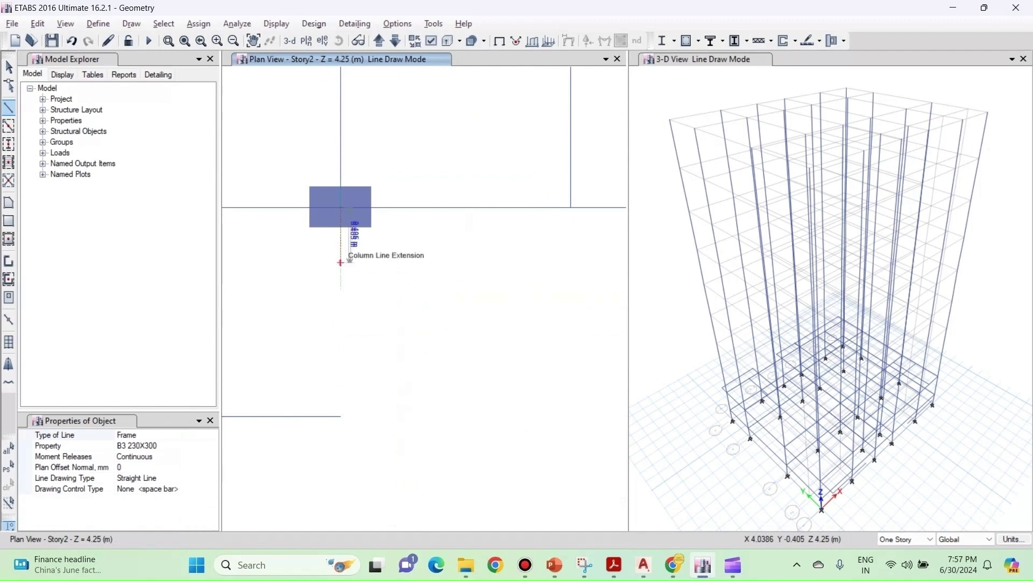
{"action": "left_click", "coordinate": [341, 416]}
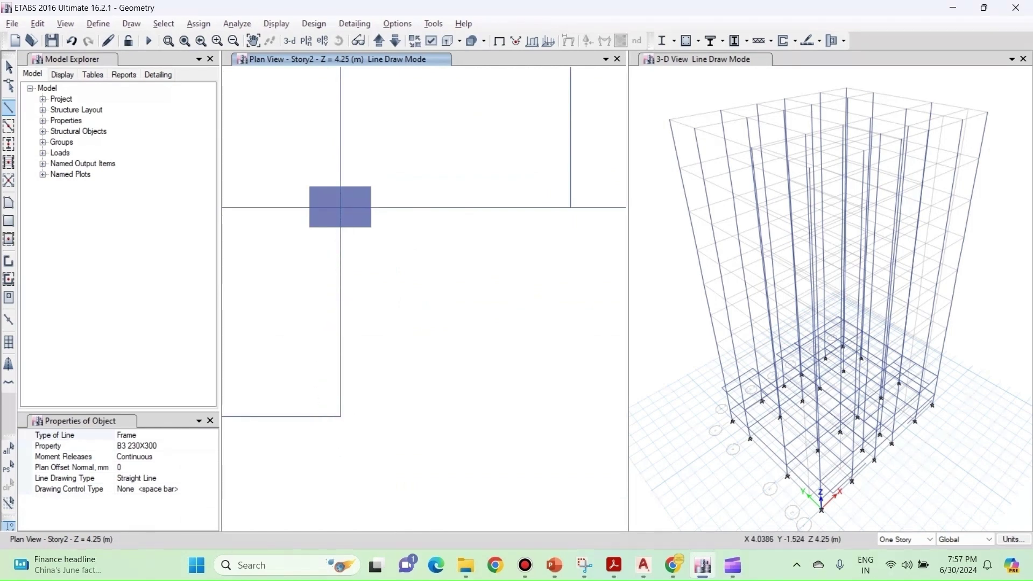
{"action": "key", "text": "Escape"}
{"action": "scroll", "coordinate": [418, 424], "scroll_direction": "down", "scroll_amount": 5}
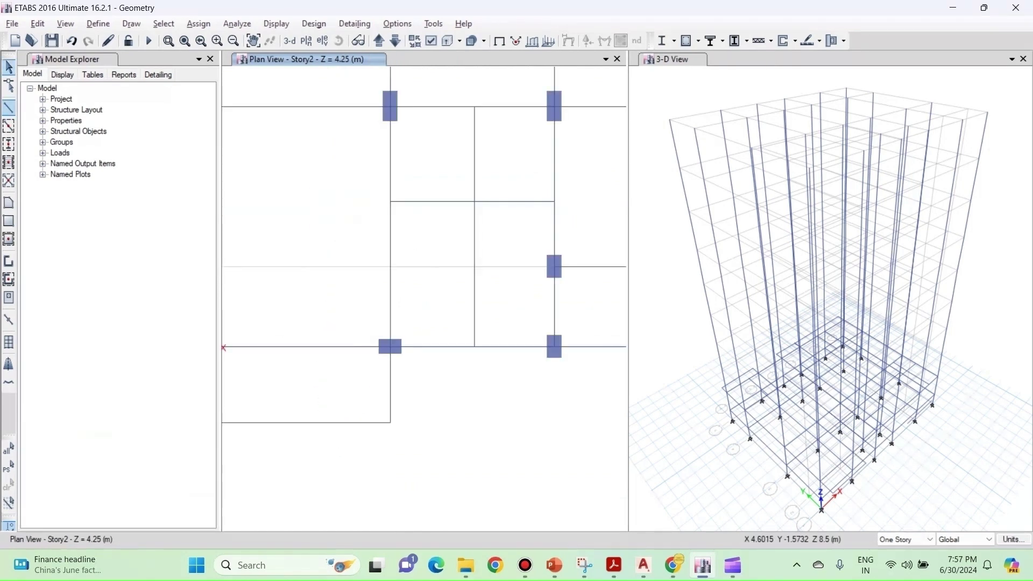
Draw a B3 230X300 beam on grid D from grid point D 1 to the end of the outer balcony beam
{"action": "left_click", "coordinate": [9, 108]}
{"action": "scroll", "coordinate": [336, 346], "scroll_direction": "down", "scroll_amount": 3}
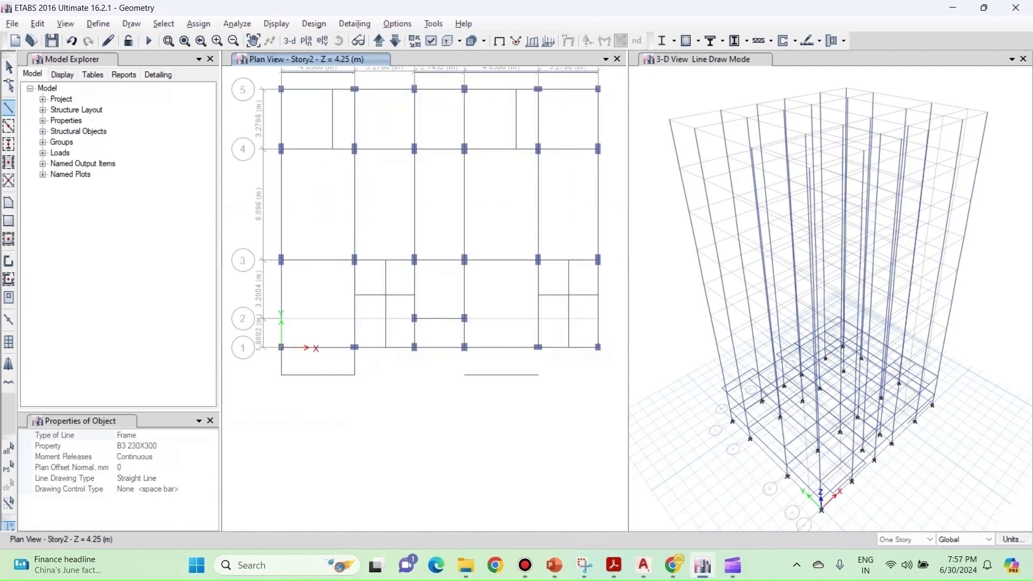
{"action": "scroll", "coordinate": [464, 345], "scroll_direction": "up", "scroll_amount": 3}
{"action": "left_click", "coordinate": [459, 349]}
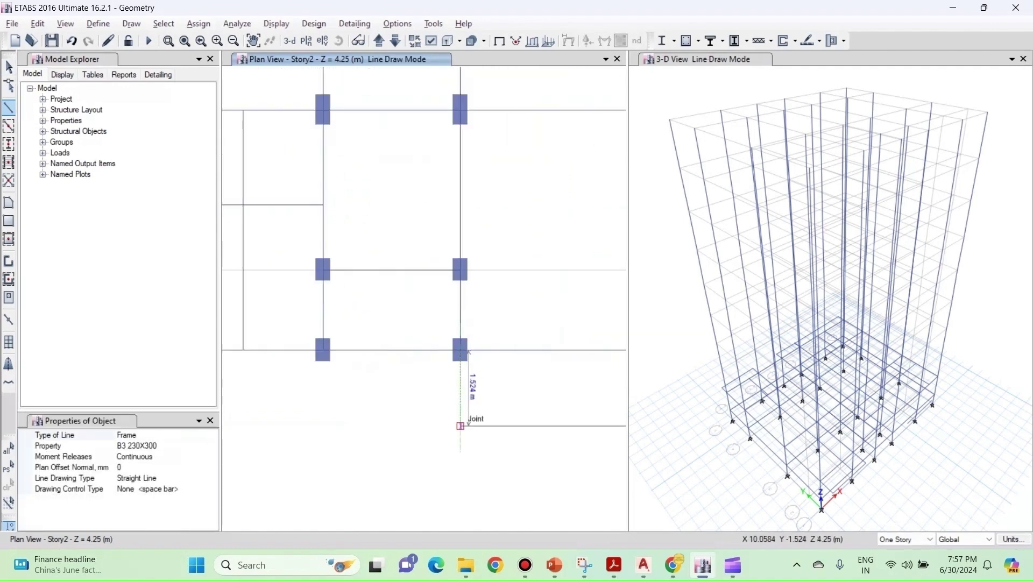
{"action": "left_click", "coordinate": [459, 426]}
{"action": "key", "text": "Escape"}
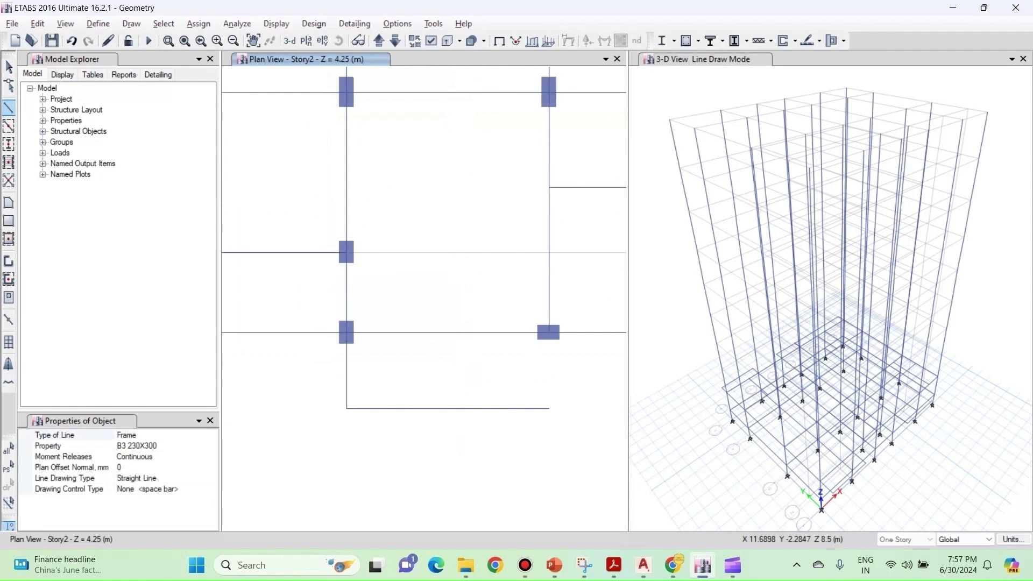
Draw a B3 230X300 beam on grid E from grid point E 1 to the end of the outer balcony beam
{"action": "left_click", "coordinate": [9, 108]}
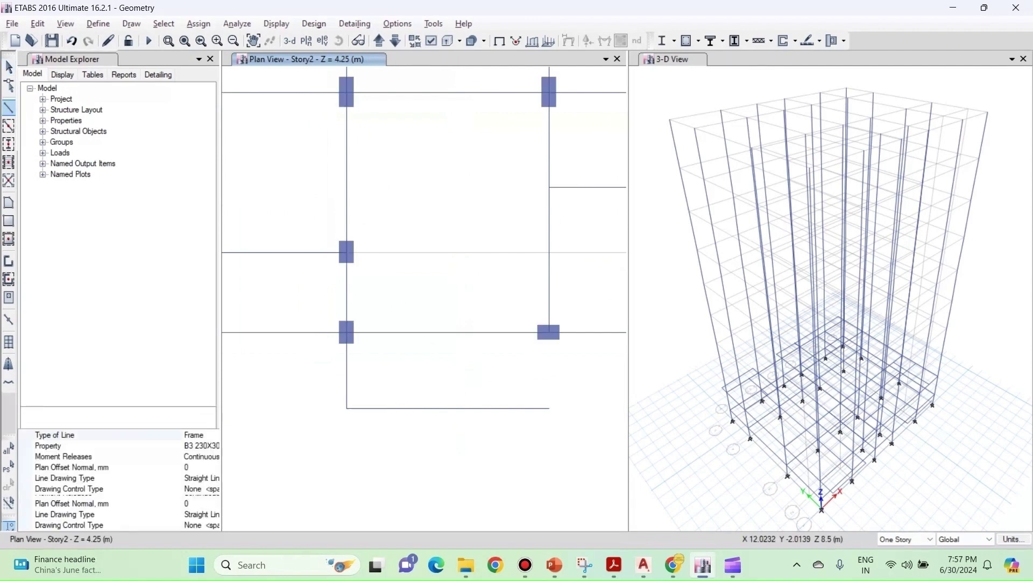
{"action": "left_click", "coordinate": [549, 332]}
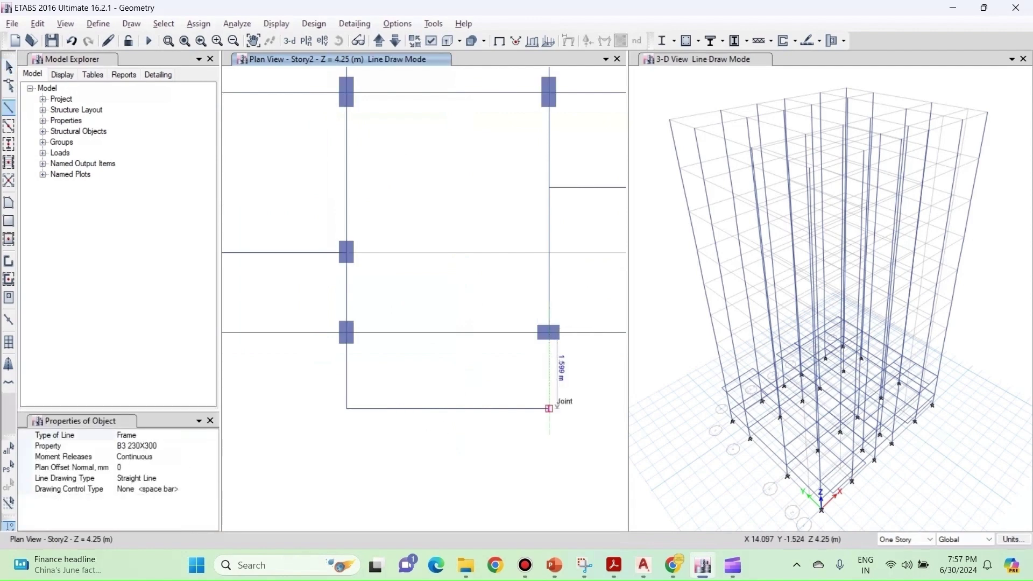
{"action": "left_click", "coordinate": [549, 408]}
{"action": "key", "text": "Escape"}
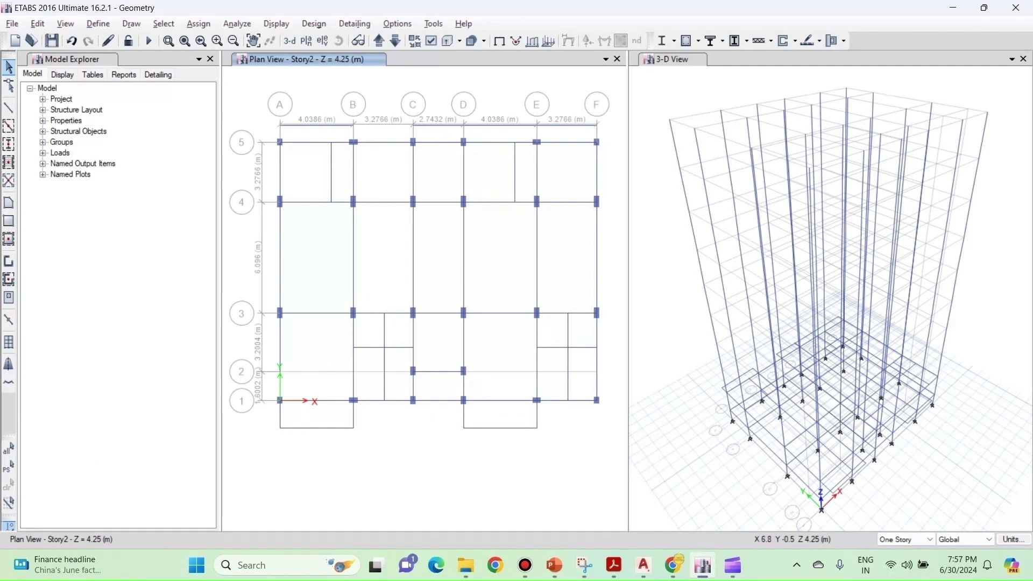
Compare the Story2 beam layout with the typical floor plan PDF, including the balconies on both sides of the building
{"action": "key", "text": "alt+Tab"}
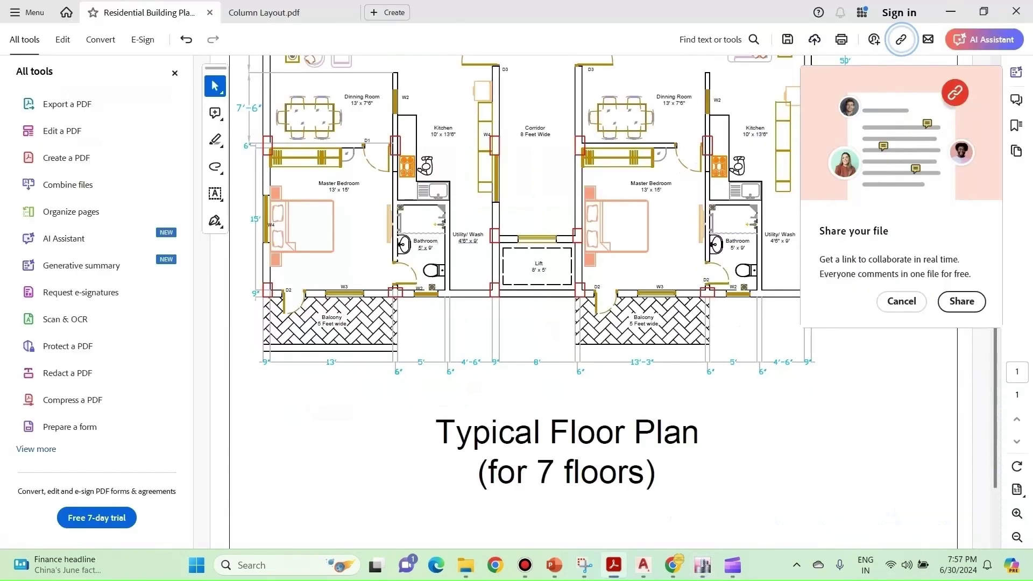
{"action": "scroll", "coordinate": [628, 415], "scroll_direction": "down", "scroll_amount": 1}
{"action": "scroll", "coordinate": [628, 415], "scroll_direction": "down", "scroll_amount": 3, "text": "ctrl"}
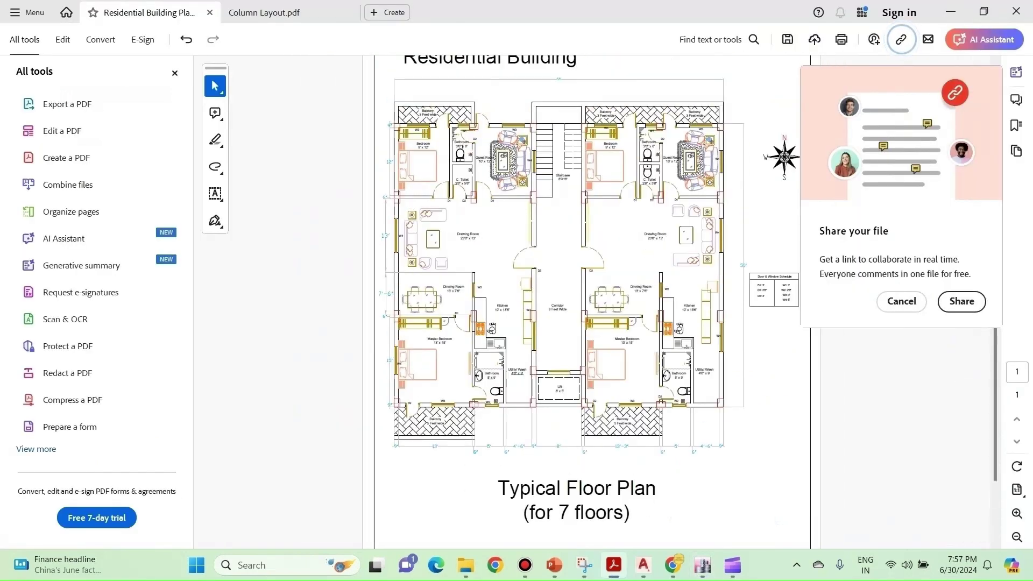
{"action": "key", "text": "alt+Tab"}
{"action": "middle_click_drag", "start_coordinate": [362, 297], "coordinate": [382, 268]}
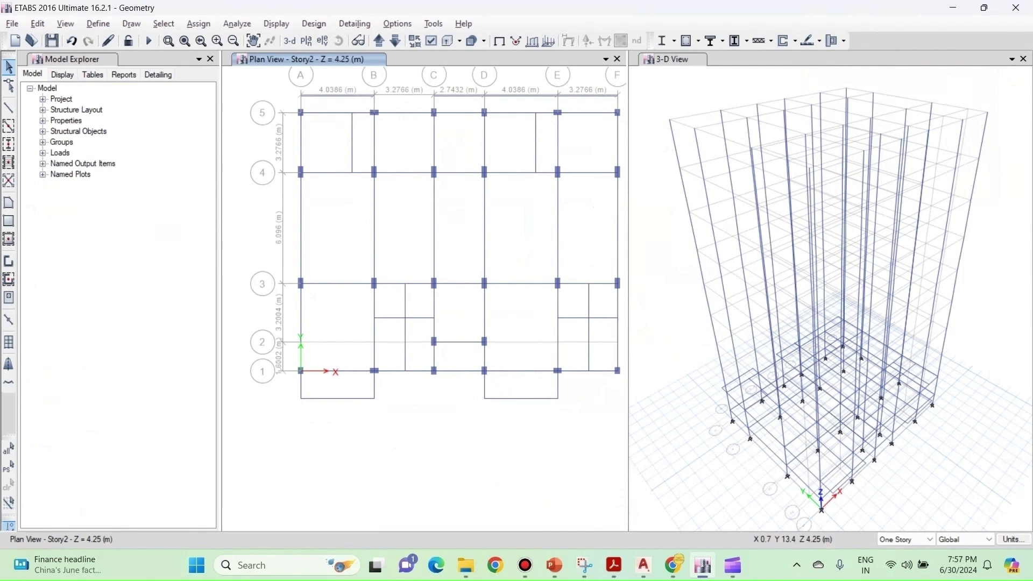
{"action": "middle_click_drag", "start_coordinate": [349, 130], "coordinate": [336, 158]}
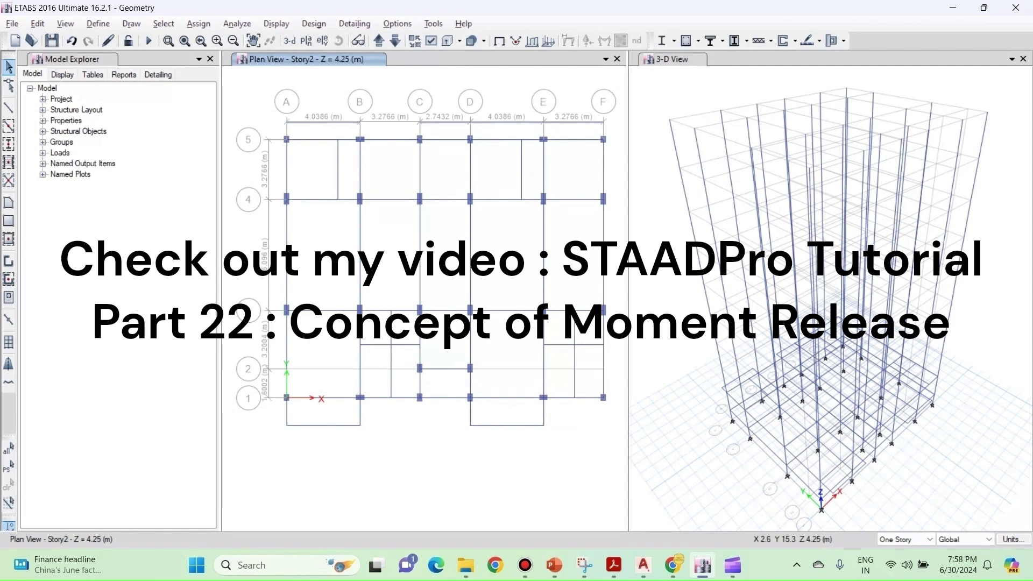
Release Moment 22 (Minor) and Moment 33 (Major) at start and end for all outer balcony beams and the secondary beams inside the bays
{"action": "left_click", "coordinate": [332, 122]}
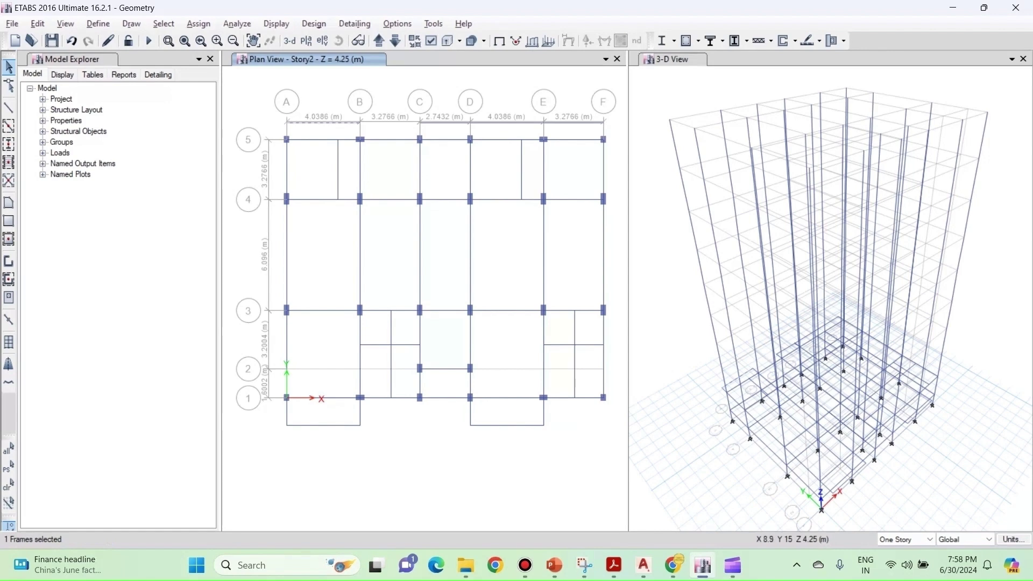
{"action": "left_click", "coordinate": [378, 122]}
{"action": "left_click", "coordinate": [499, 122]}
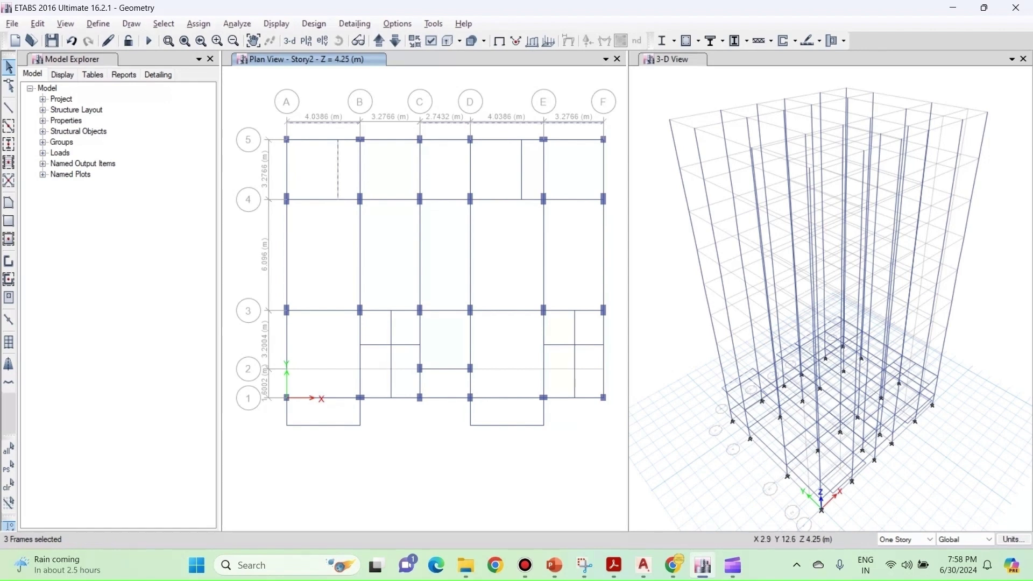
{"action": "left_click", "coordinate": [521, 157]}
{"action": "left_click", "coordinate": [376, 346]}
{"action": "left_click", "coordinate": [401, 345]}
{"action": "left_click", "coordinate": [559, 345]}
{"action": "left_click", "coordinate": [589, 344]}
{"action": "left_click", "coordinate": [573, 364]}
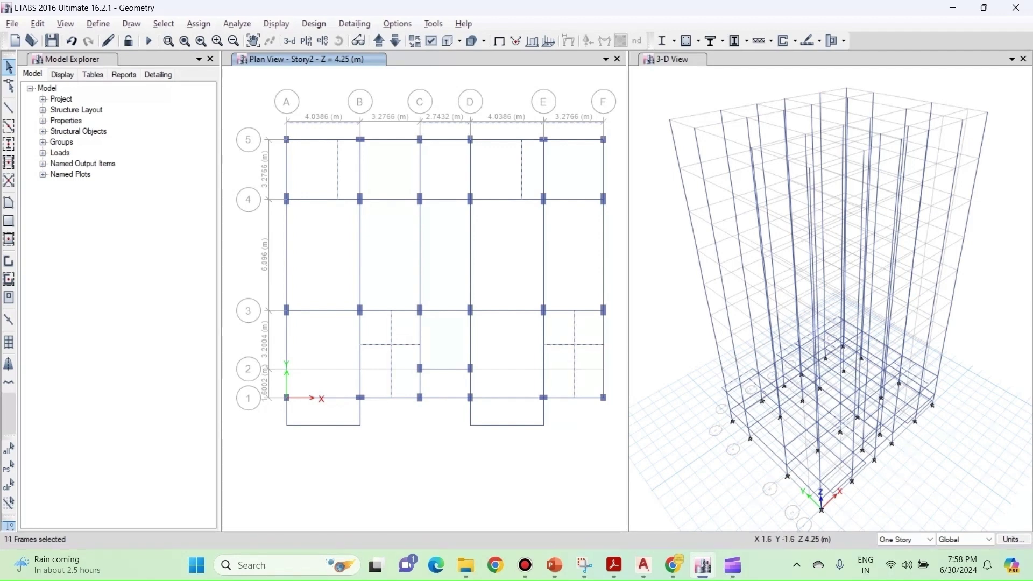
{"action": "left_click", "coordinate": [321, 425]}
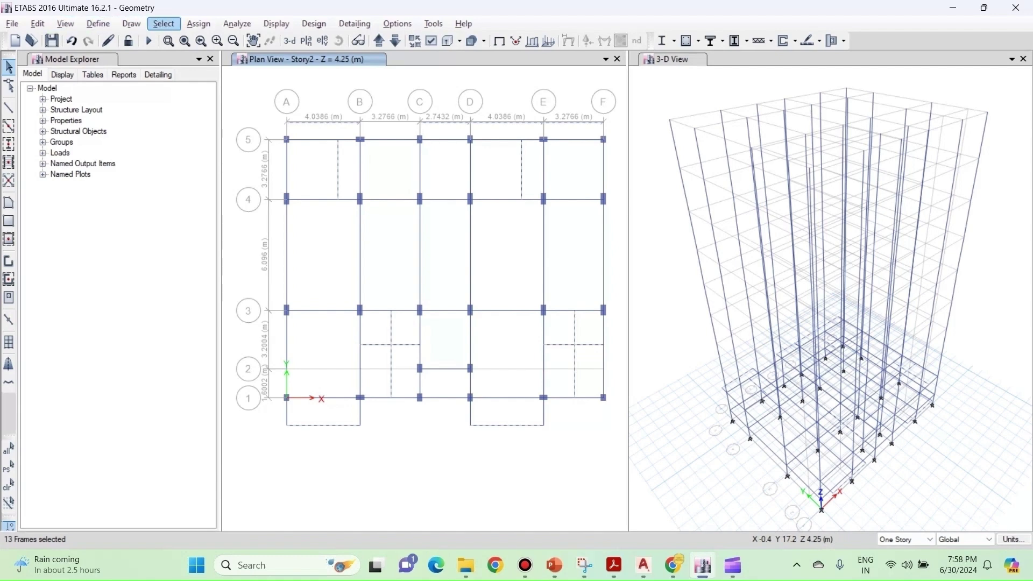
{"action": "left_click", "coordinate": [199, 23]}
{"action": "mouse_move", "coordinate": [218, 57]}
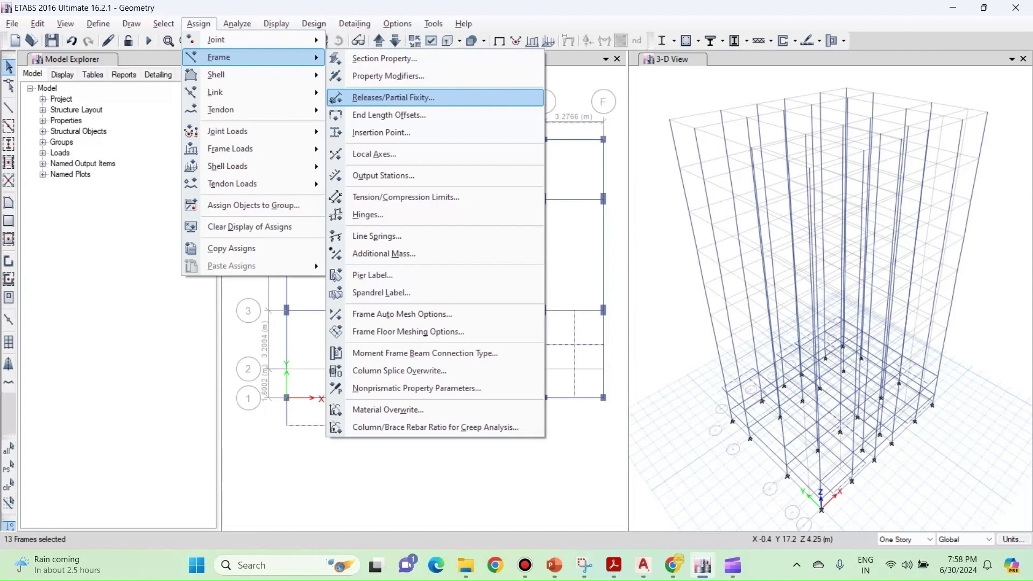
{"action": "left_click", "coordinate": [393, 98]}
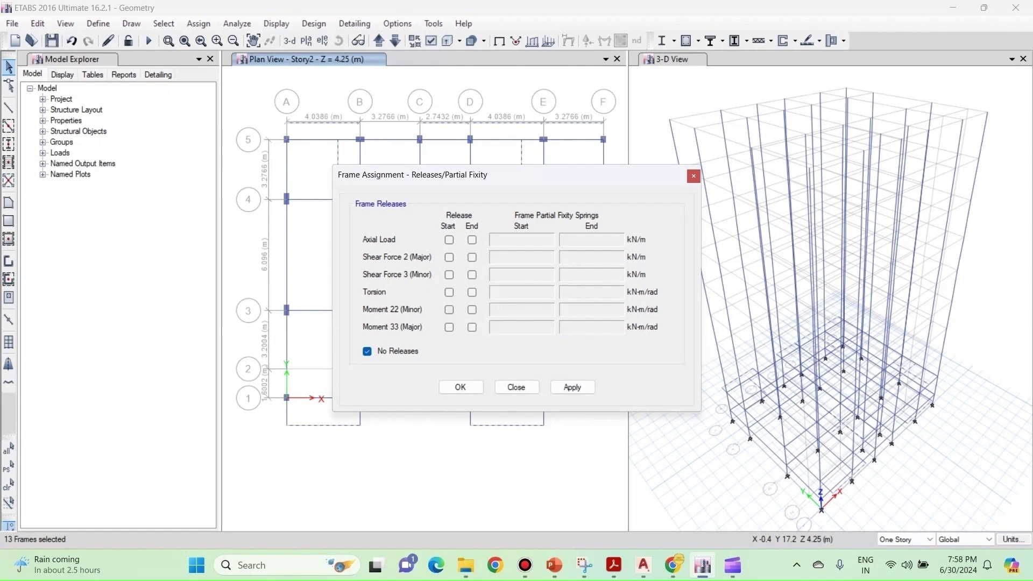
{"action": "left_click", "coordinate": [449, 310]}
{"action": "left_click", "coordinate": [472, 310]}
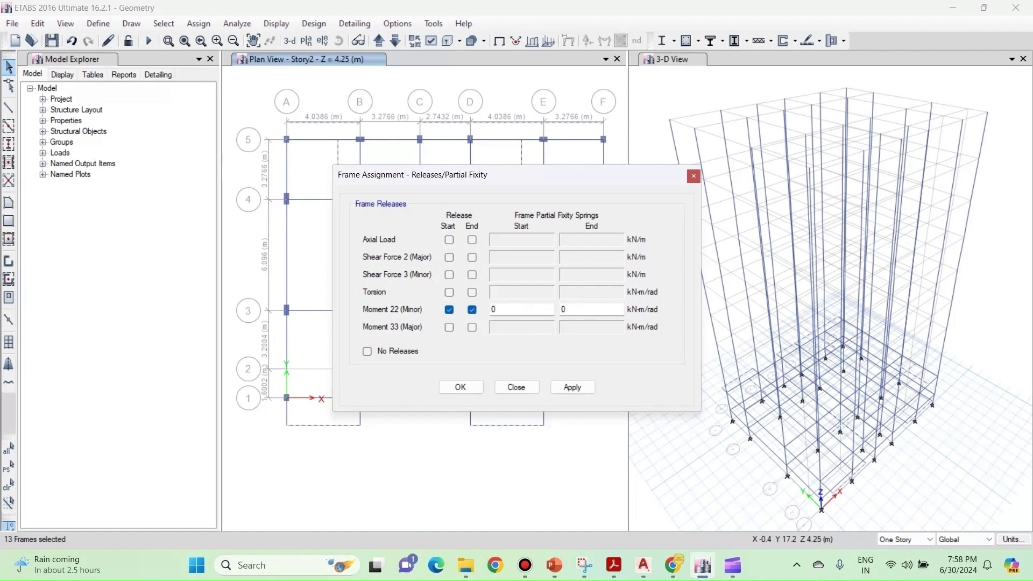
{"action": "left_click", "coordinate": [449, 327]}
{"action": "left_click", "coordinate": [471, 327]}
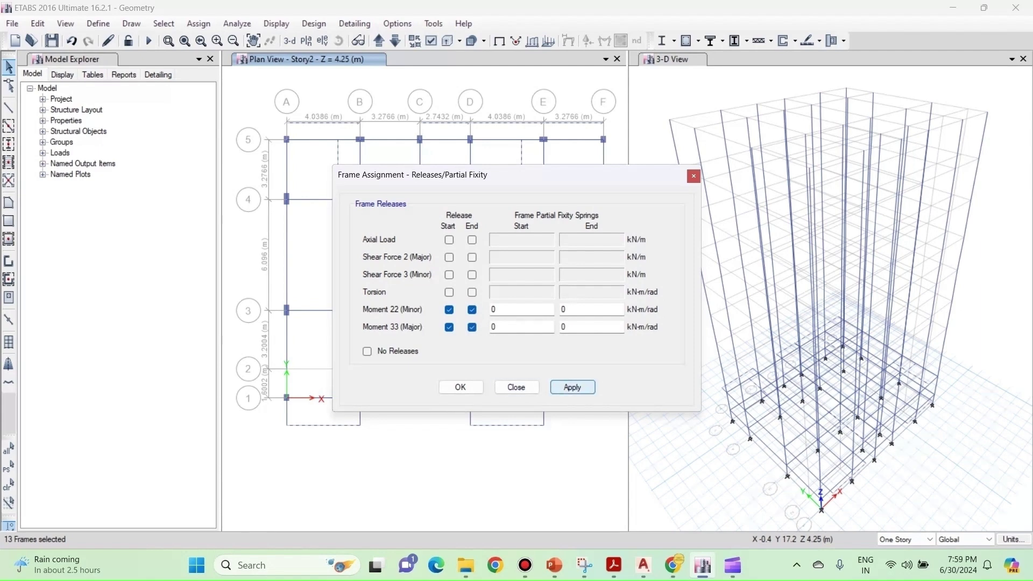
{"action": "left_click", "coordinate": [572, 387]}
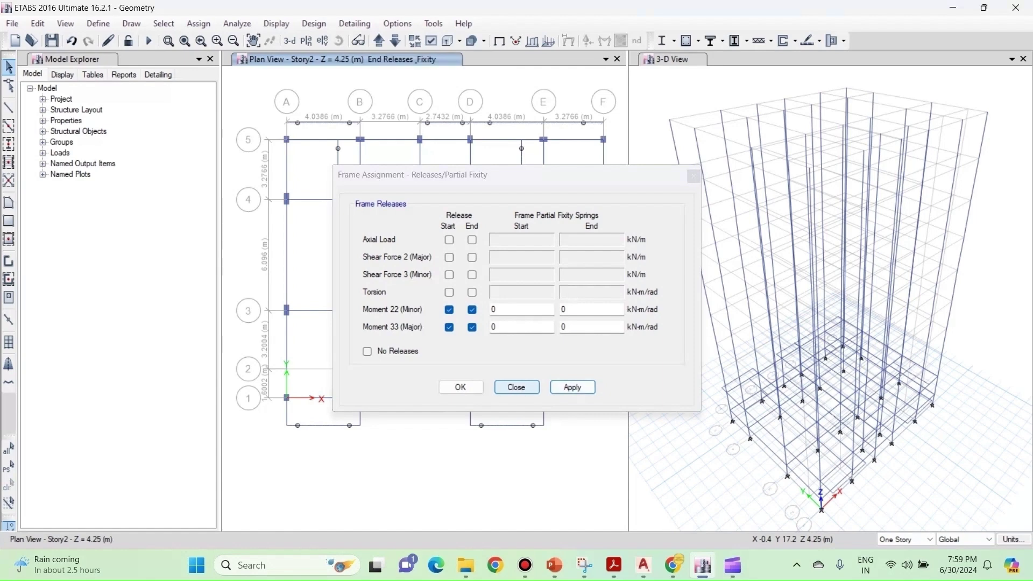
{"action": "left_click", "coordinate": [461, 386]}
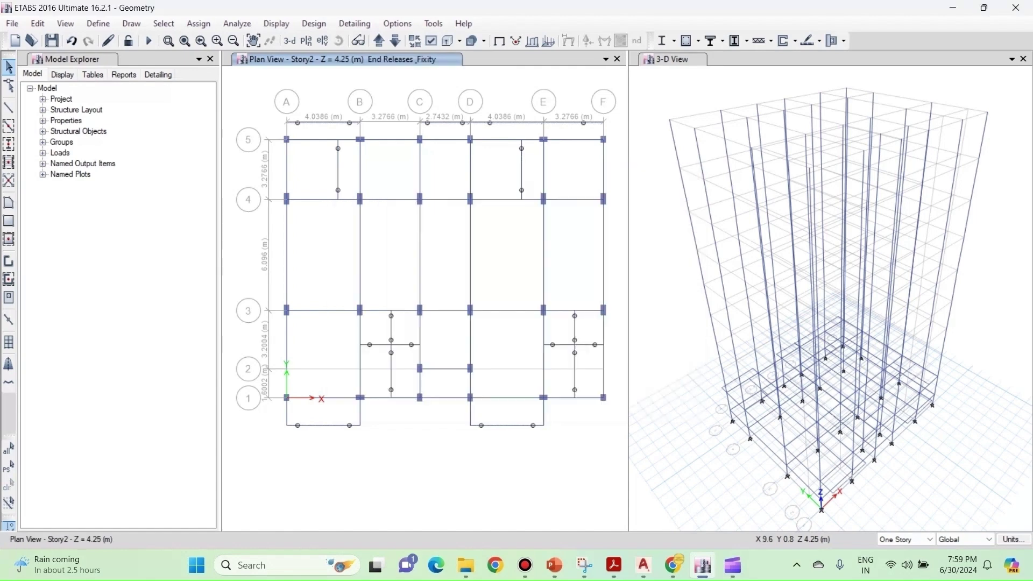
Examine the end release symbols on the secondary and outer balcony beams in the Story2 plan
{"action": "scroll", "coordinate": [340, 160], "scroll_direction": "up", "scroll_amount": 3}
{"action": "scroll", "coordinate": [337, 154], "scroll_direction": "down", "scroll_amount": 3}
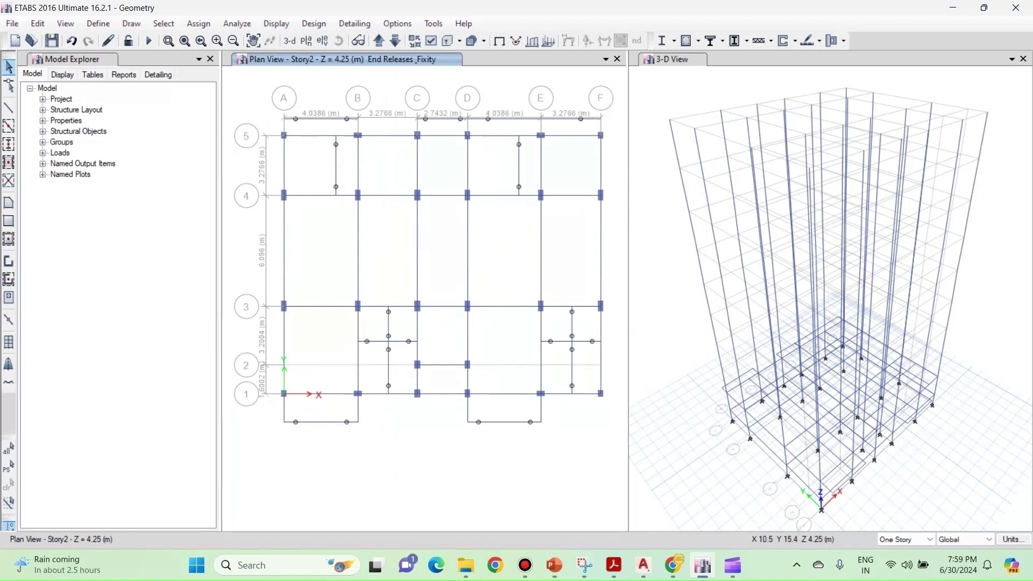
{"action": "scroll", "coordinate": [496, 120], "scroll_direction": "up", "scroll_amount": 3}
{"action": "scroll", "coordinate": [497, 119], "scroll_direction": "down", "scroll_amount": 3}
{"action": "scroll", "coordinate": [533, 124], "scroll_direction": "up", "scroll_amount": 3}
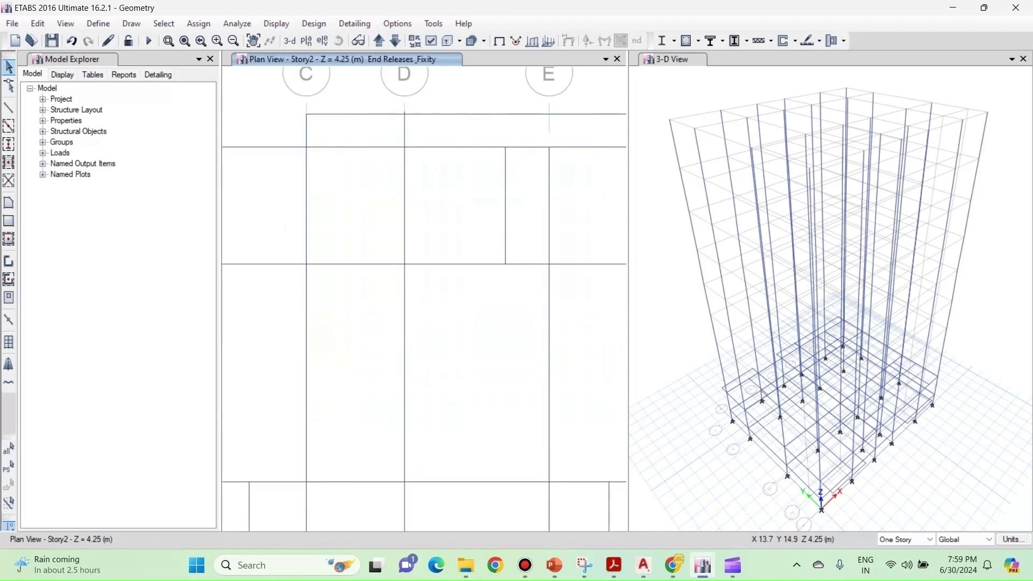
{"action": "scroll", "coordinate": [533, 123], "scroll_direction": "down", "scroll_amount": 3}
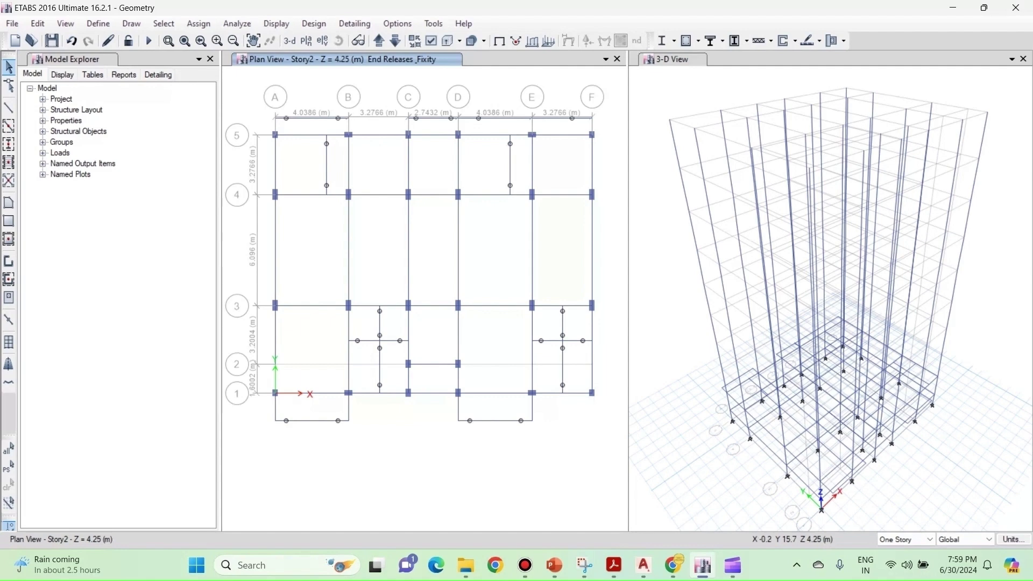
{"action": "left_click_drag", "start_coordinate": [264, 106], "coordinate": [622, 130]}
{"action": "scroll", "coordinate": [295, 118], "scroll_direction": "up", "scroll_amount": 5}
{"action": "scroll", "coordinate": [288, 125], "scroll_direction": "down", "scroll_amount": 10}
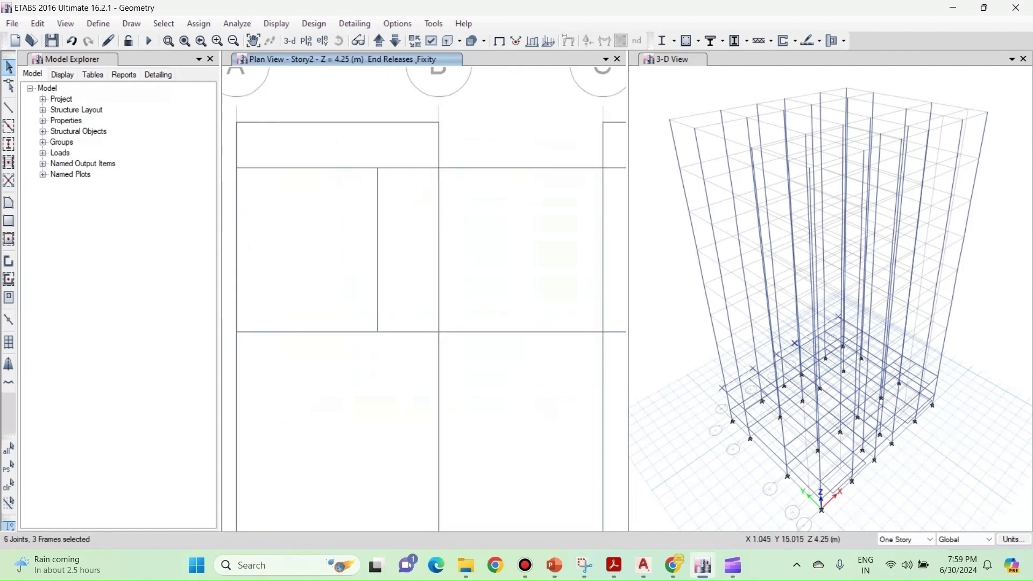
{"action": "scroll", "coordinate": [273, 158], "scroll_direction": "up", "scroll_amount": 5}
{"action": "left_click_drag", "start_coordinate": [257, 136], "coordinate": [404, 294]}
{"action": "scroll", "coordinate": [285, 177], "scroll_direction": "up", "scroll_amount": 5}
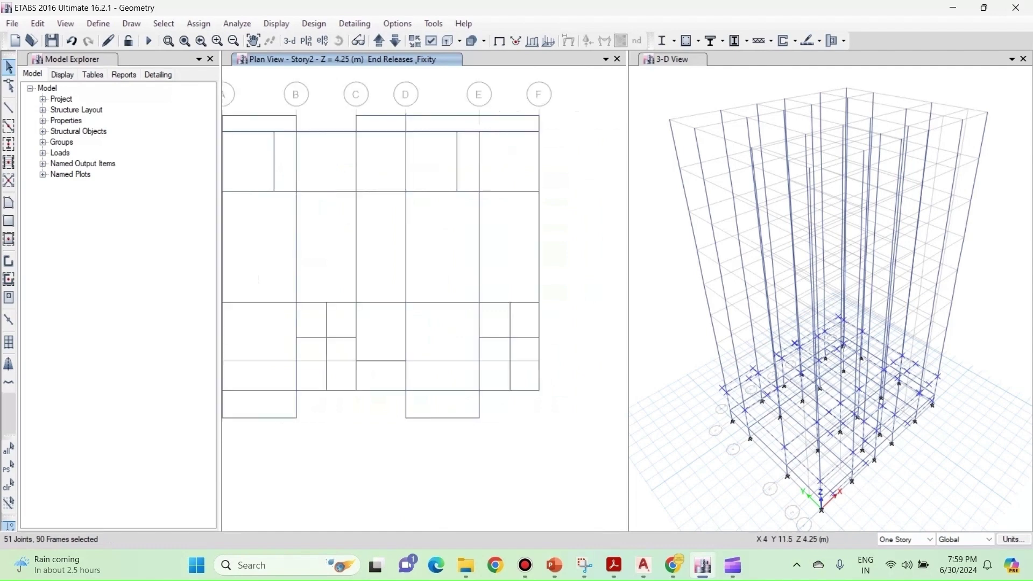
{"action": "middle_click_drag", "start_coordinate": [363, 194], "coordinate": [395, 214]}
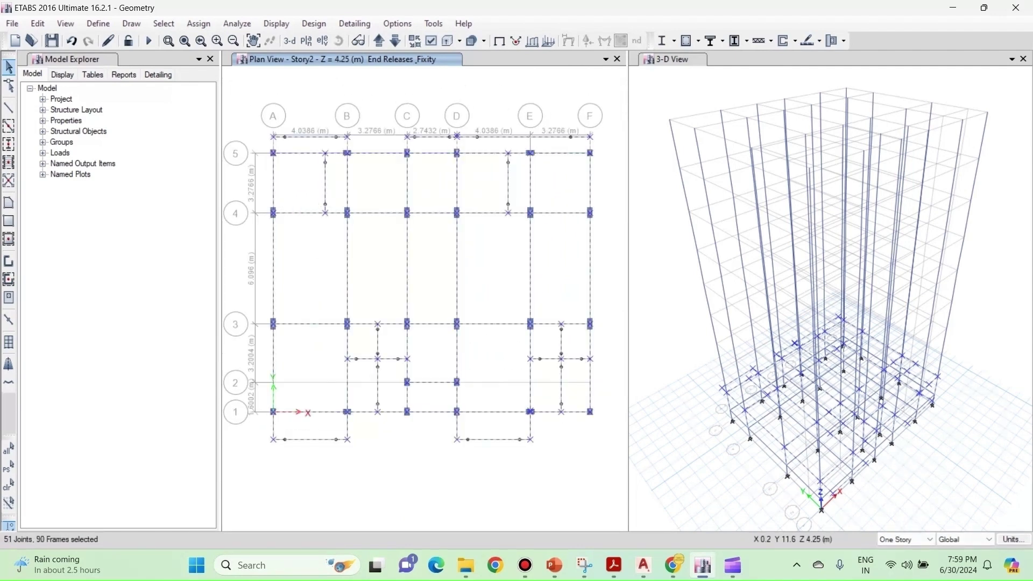
{"action": "key", "text": "ctrl+q"}
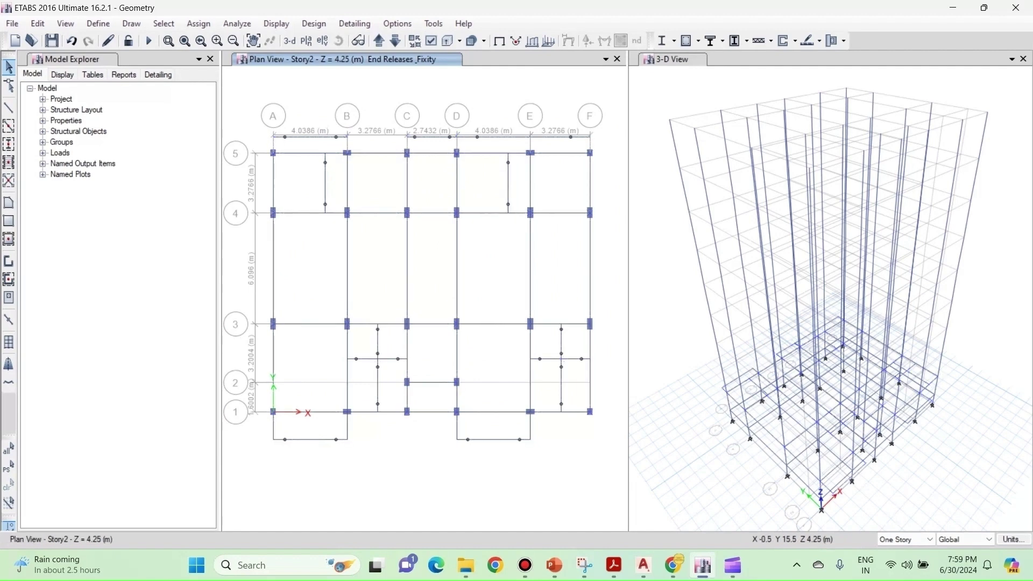
Select the Story2 outer balcony beams beyond grid 5, together with the short beams connecting them to grid 5
{"action": "left_click_drag", "start_coordinate": [263, 129], "coordinate": [371, 147]}
{"action": "scroll", "coordinate": [279, 146], "scroll_direction": "up", "scroll_amount": 3}
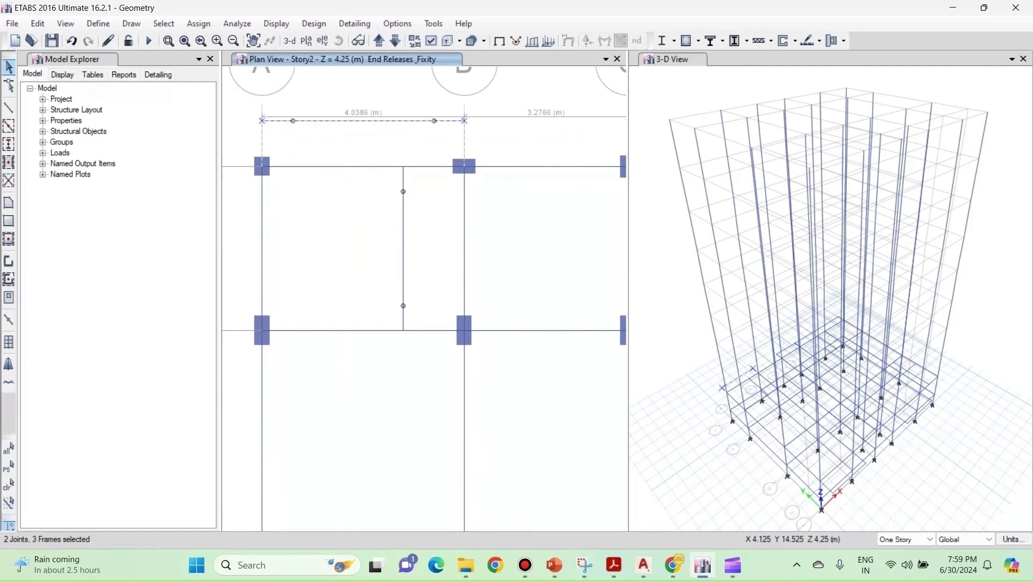
{"action": "middle_click_drag", "start_coordinate": [469, 177], "coordinate": [410, 196]}
{"action": "scroll", "coordinate": [425, 243], "scroll_direction": "down", "scroll_amount": 3}
{"action": "scroll", "coordinate": [498, 242], "scroll_direction": "up", "scroll_amount": 3}
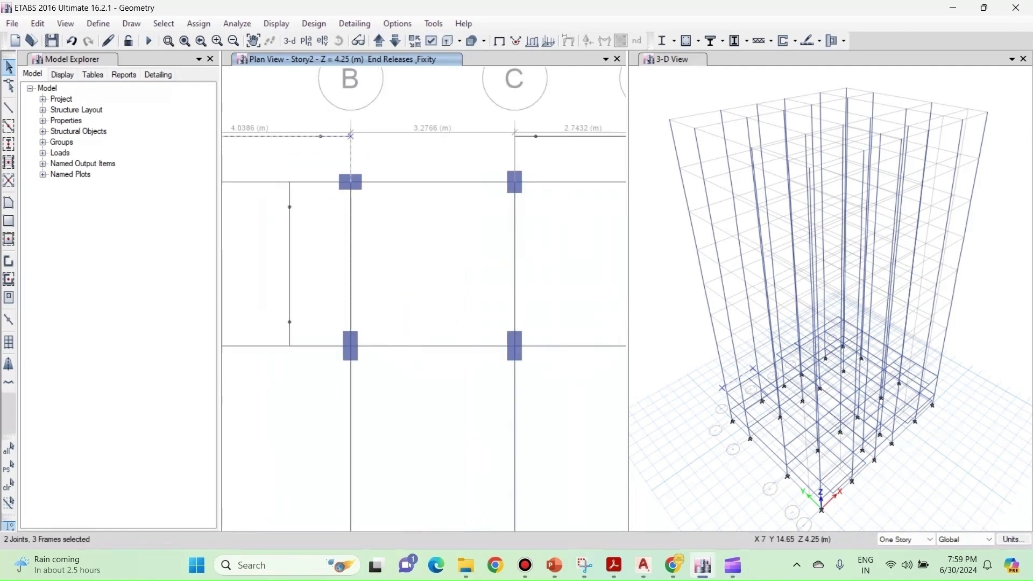
{"action": "middle_click_drag", "start_coordinate": [409, 242], "coordinate": [358, 251]}
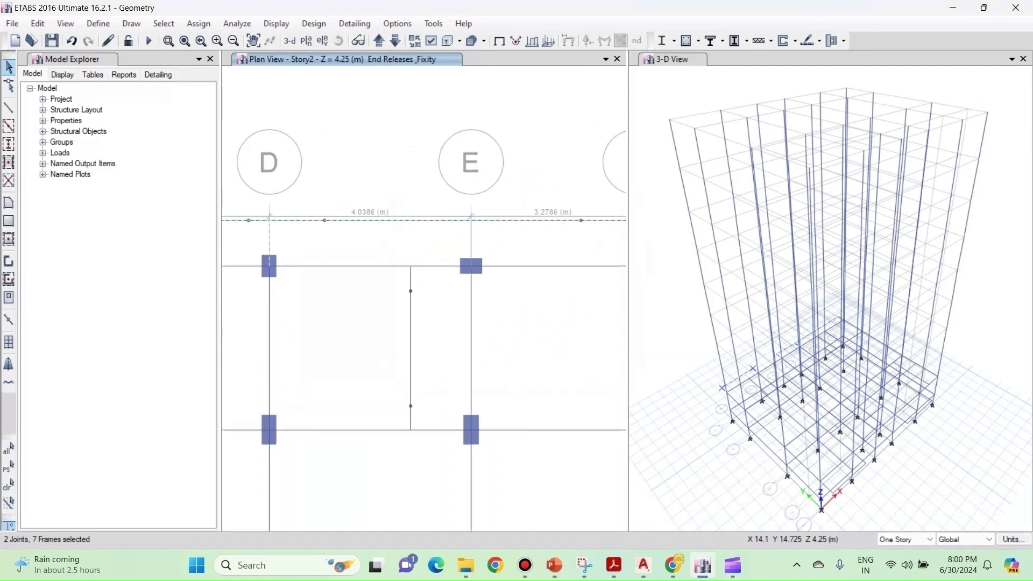
{"action": "middle_click_drag", "start_coordinate": [597, 244], "coordinate": [528, 235]}
{"action": "left_click", "coordinate": [493, 256]}
{"action": "scroll", "coordinate": [529, 193], "scroll_direction": "down", "scroll_amount": 3}
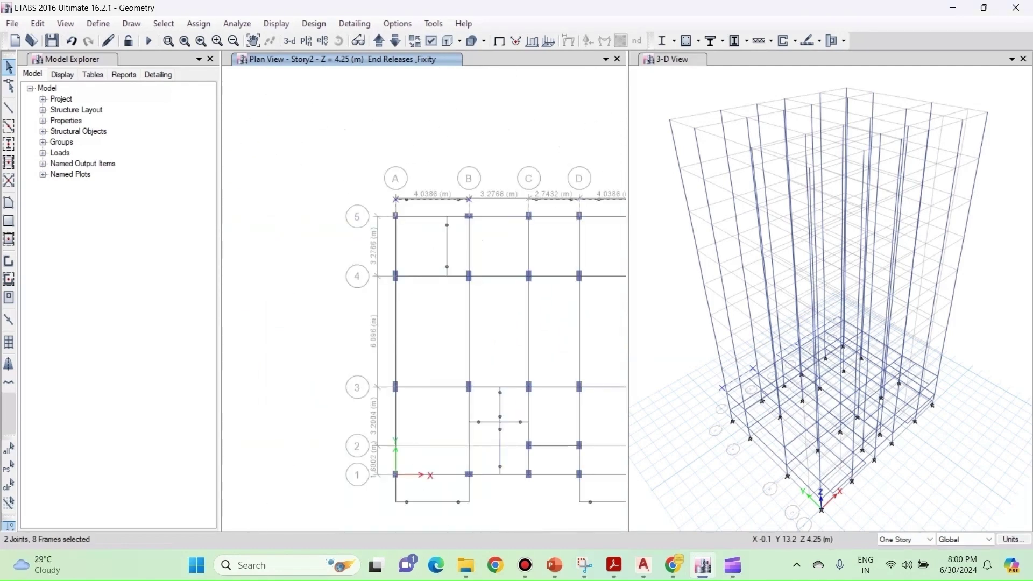
Add the Story2 beams between grids 5 and 3 to the selection, including the secondary beams between grids 5 and 4
{"action": "left_click", "coordinate": [415, 215]}
{"action": "left_click", "coordinate": [447, 246]}
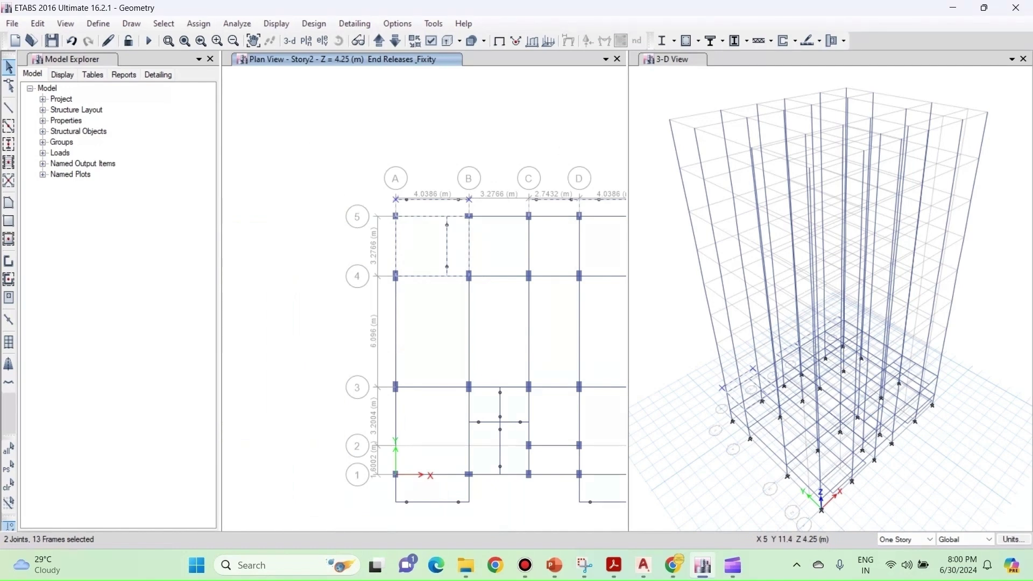
{"action": "middle_click_drag", "start_coordinate": [558, 222], "coordinate": [403, 258]}
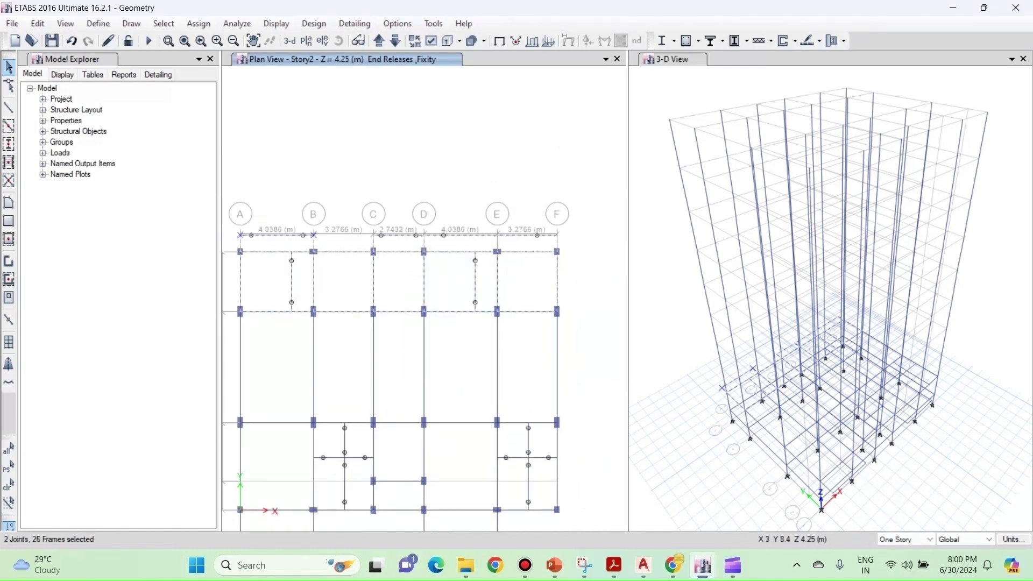
{"action": "middle_click_drag", "start_coordinate": [294, 356], "coordinate": [360, 350]}
{"action": "left_click_drag", "start_coordinate": [285, 343], "coordinate": [596, 396]}
{"action": "middle_click_drag", "start_coordinate": [570, 355], "coordinate": [433, 355]}
{"action": "left_click_drag", "start_coordinate": [295, 330], "coordinate": [521, 388]}
{"action": "middle_click_drag", "start_coordinate": [301, 355], "coordinate": [552, 333]}
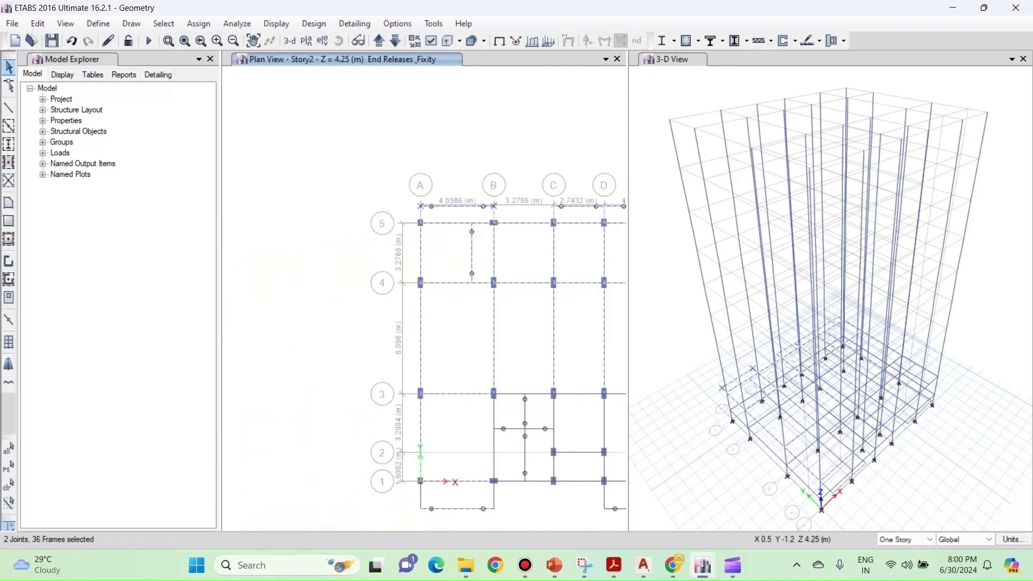
Add the A-B balcony beams beyond grid 1 and the beams in the lower B-C bay to the Story2 selection
{"action": "left_click_drag", "start_coordinate": [430, 501], "coordinate": [407, 491]}
{"action": "left_click_drag", "start_coordinate": [518, 500], "coordinate": [472, 490]}
{"action": "left_click_drag", "start_coordinate": [534, 488], "coordinate": [513, 474]}
{"action": "scroll", "coordinate": [495, 484], "scroll_direction": "up", "scroll_amount": 5}
{"action": "scroll", "coordinate": [483, 413], "scroll_direction": "down", "scroll_amount": 5}
{"action": "middle_click_drag", "start_coordinate": [516, 408], "coordinate": [445, 431]}
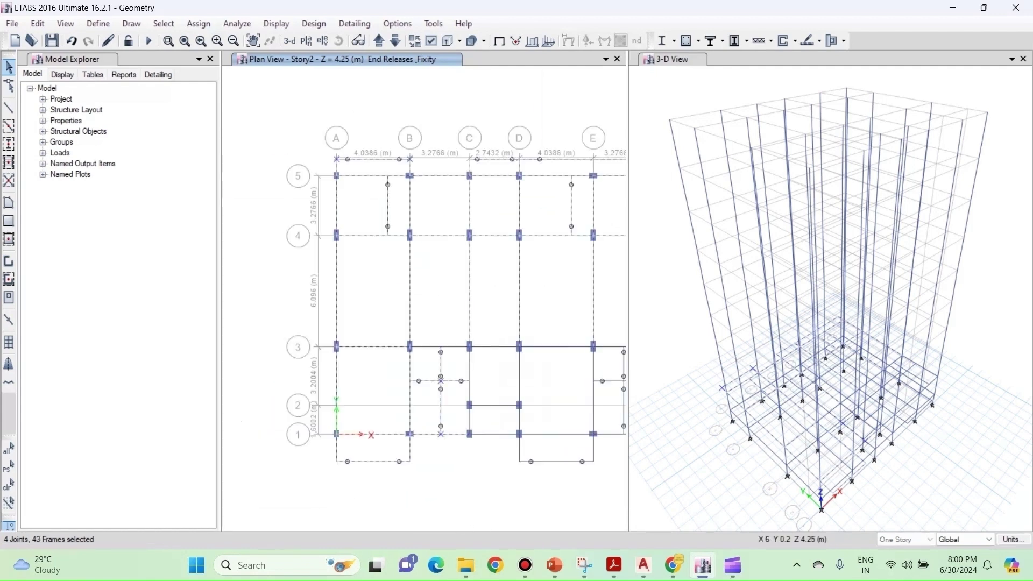
Add the remaining Story2 beams between grids 3 and 1, including the E-F secondary beams and the D-E balcony beams, to the selection
{"action": "left_click", "coordinate": [429, 343]}
{"action": "middle_click_drag", "start_coordinate": [430, 343], "coordinate": [385, 343]}
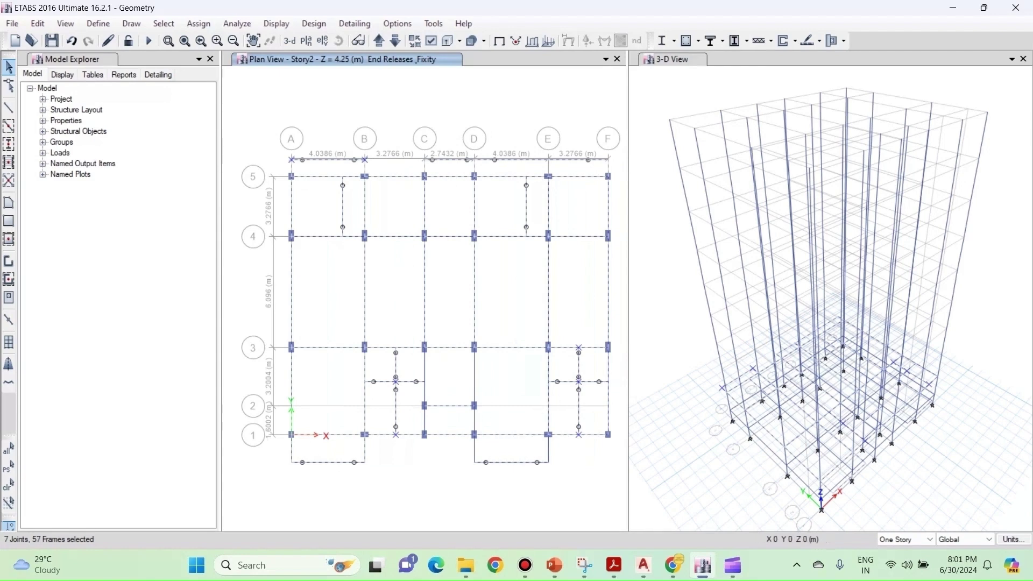
{"action": "left_click_drag", "start_coordinate": [490, 442], "coordinate": [465, 468]}
{"action": "left_click_drag", "start_coordinate": [571, 453], "coordinate": [559, 460]}
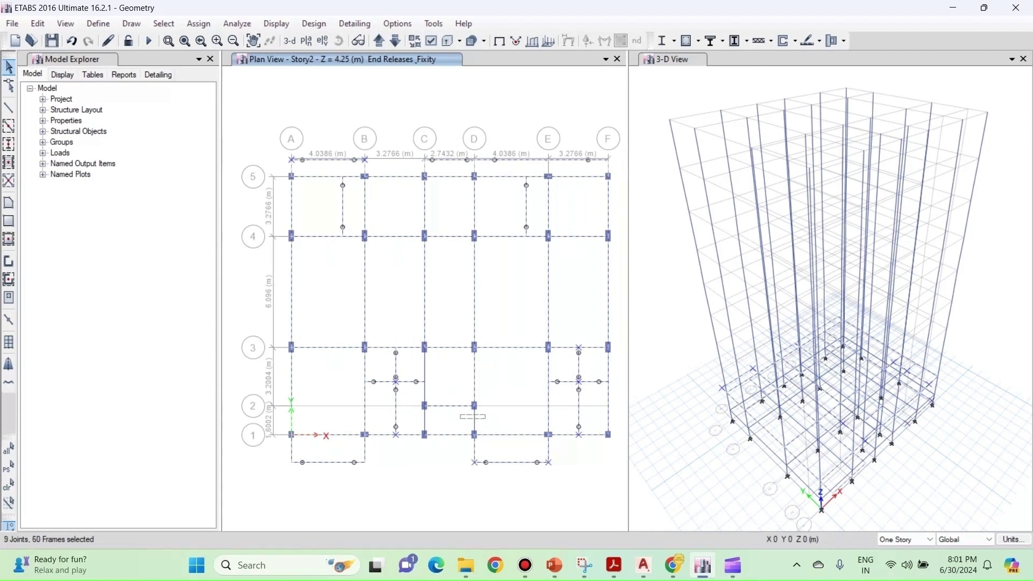
{"action": "mouse_move", "coordinate": [456, 380]}
{"action": "middle_mouse_down"}
{"action": "mouse_move", "coordinate": [424, 386]}
{"action": "mouse_move", "coordinate": [442, 378]}
{"action": "middle_mouse_up"}
{"action": "scroll", "coordinate": [443, 378], "scroll_direction": "down", "scroll_amount": 3}
{"action": "scroll", "coordinate": [443, 377], "scroll_direction": "up", "scroll_amount": 3}
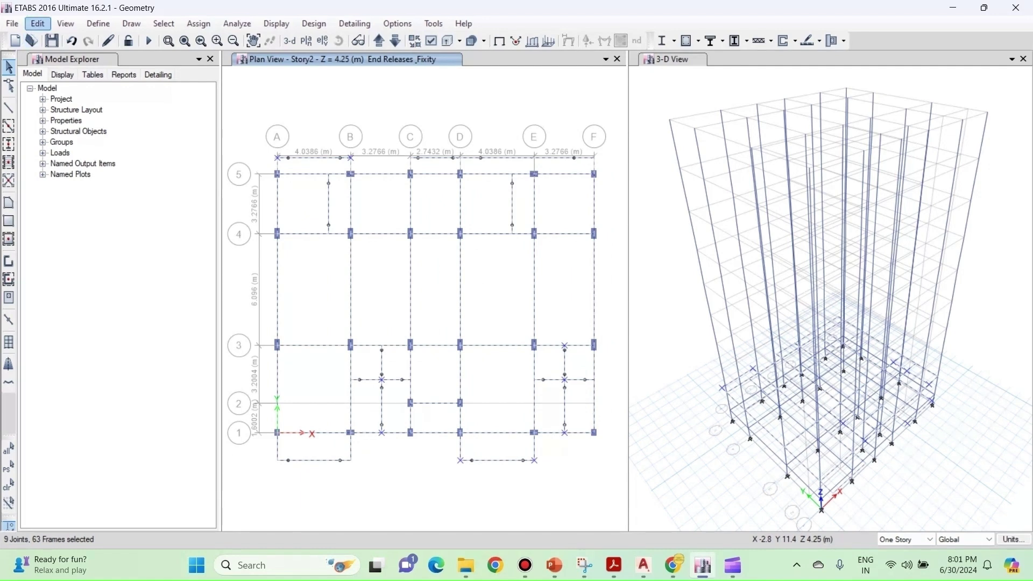
Replicate the selected Story2 beams on Story3 through Story10, keeping the original objects
{"action": "left_click", "coordinate": [38, 24]}
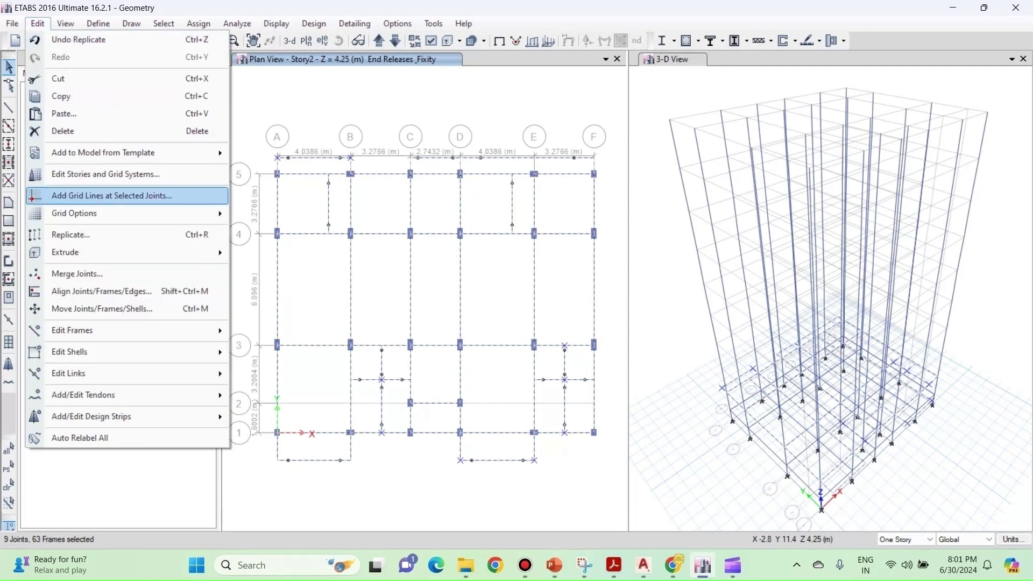
{"action": "left_click", "coordinate": [71, 235]}
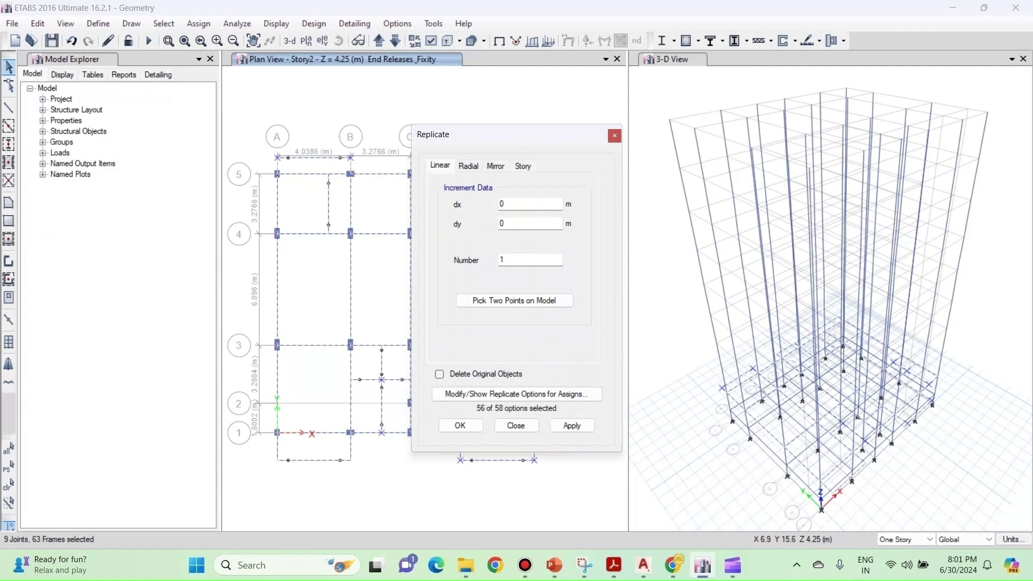
{"action": "left_click", "coordinate": [495, 166]}
{"action": "left_click", "coordinate": [523, 165]}
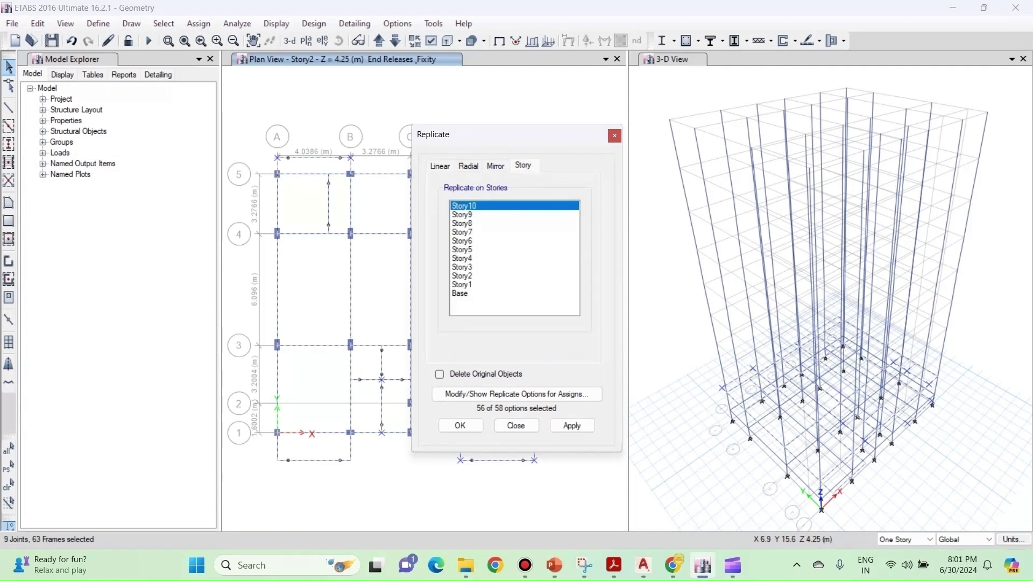
{"action": "left_click", "coordinate": [461, 267]}
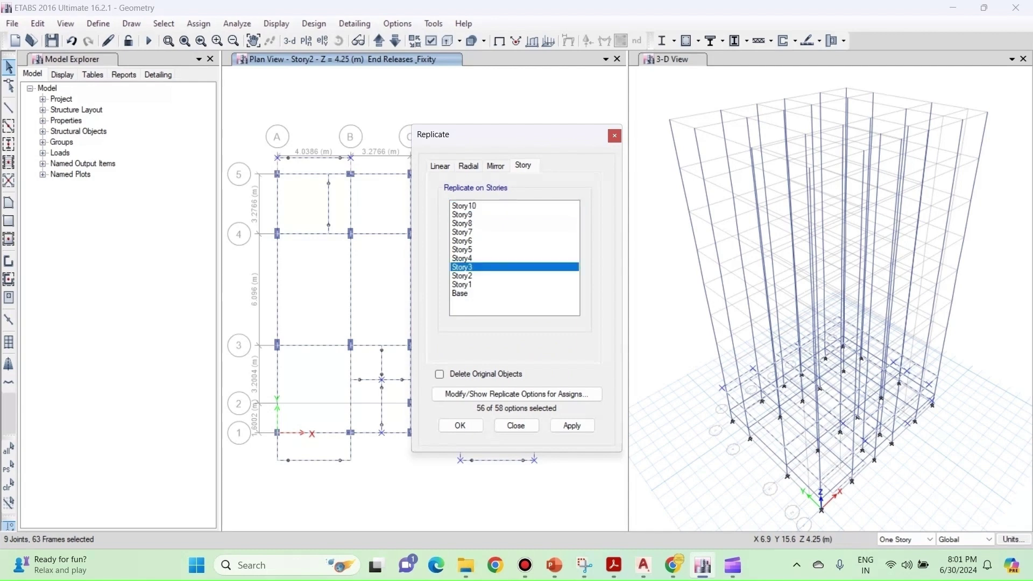
{"action": "left_click", "coordinate": [462, 258], "text": "ctrl"}
{"action": "left_click_drag", "start_coordinate": [462, 250], "coordinate": [462, 206], "text": "ctrl"}
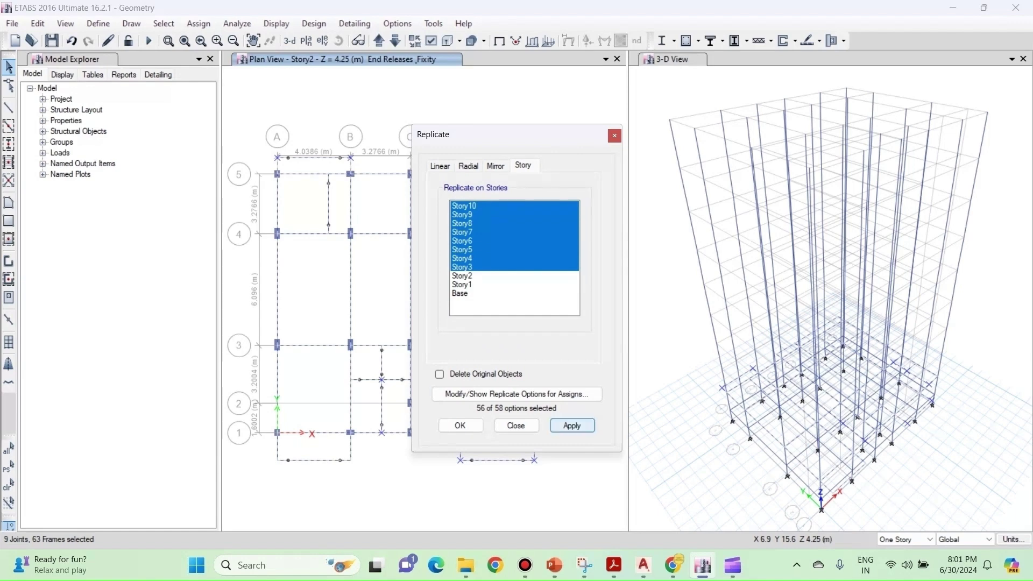
{"action": "left_click", "coordinate": [572, 425]}
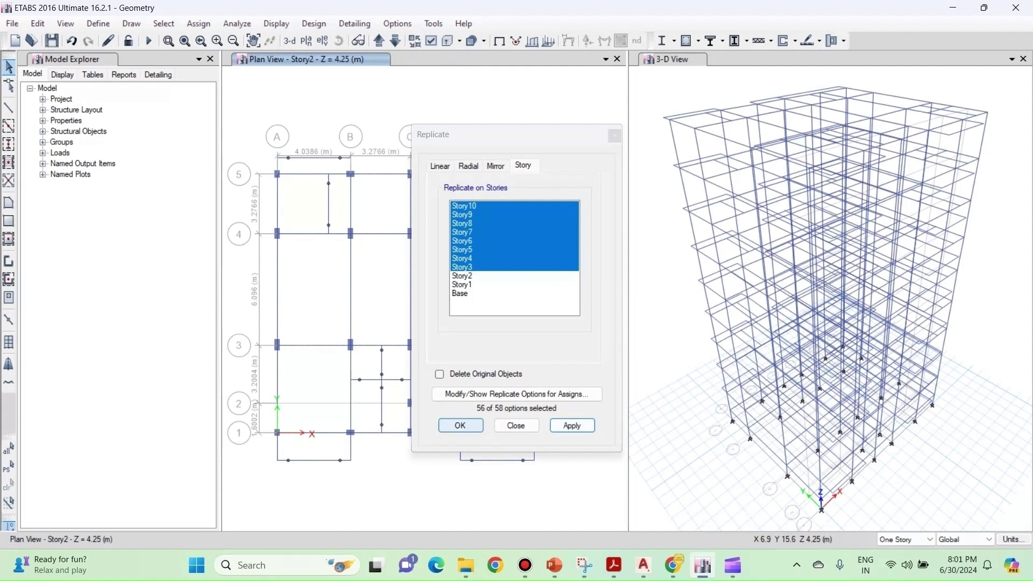
{"action": "left_click", "coordinate": [461, 425]}
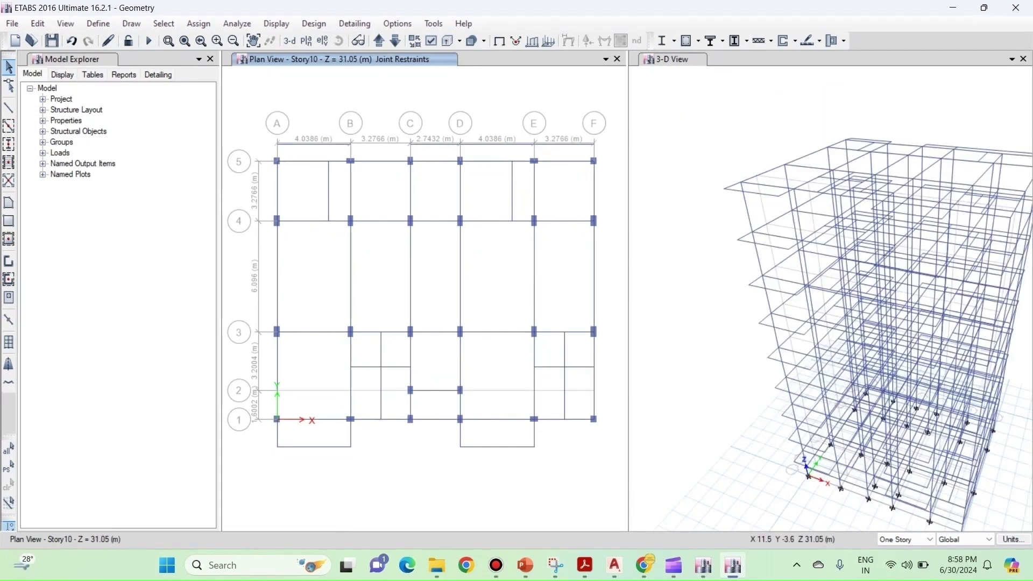
Delete the Story10 columns on grids A, B, E and F and the beams outside the C-D bay
{"action": "mouse_move", "coordinate": [377, 450]}
{"action": "middle_mouse_down"}
{"action": "mouse_move", "coordinate": [356, 440]}
{"action": "mouse_move", "coordinate": [371, 445]}
{"action": "middle_mouse_up"}
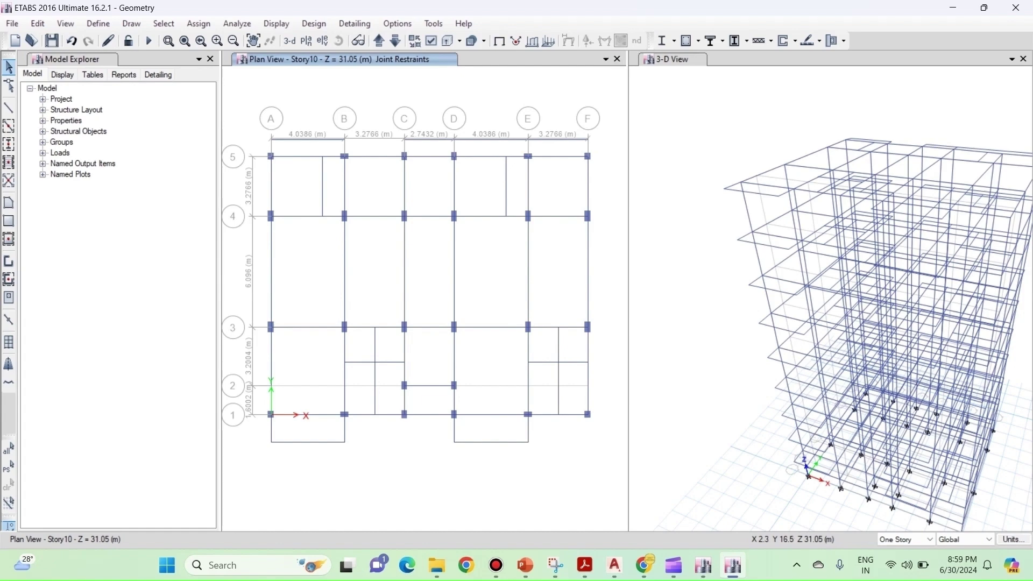
{"action": "left_click_drag", "start_coordinate": [240, 116], "coordinate": [400, 449]}
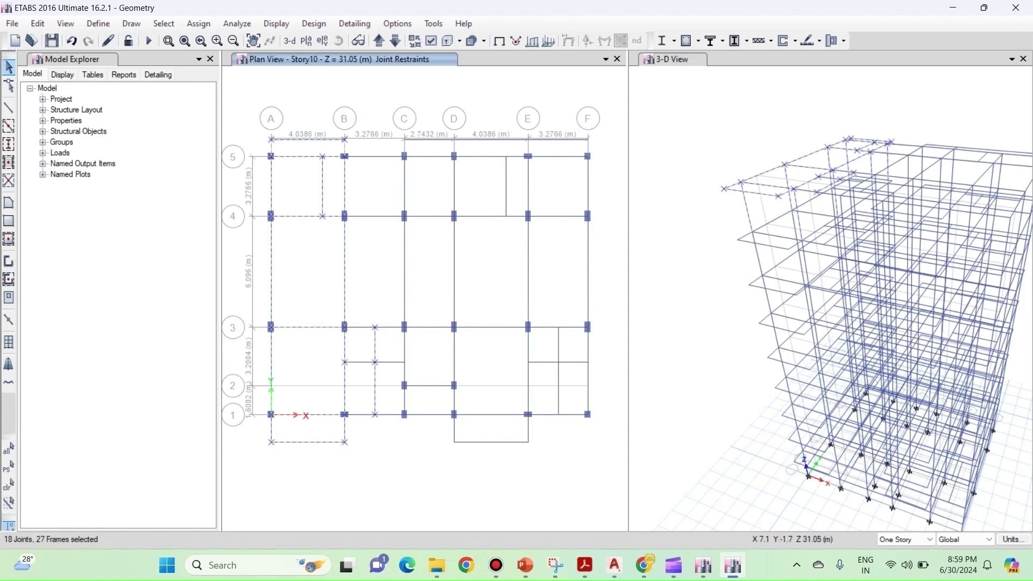
{"action": "key", "text": "Delete"}
{"action": "left_click_drag", "start_coordinate": [299, 135], "coordinate": [399, 427]}
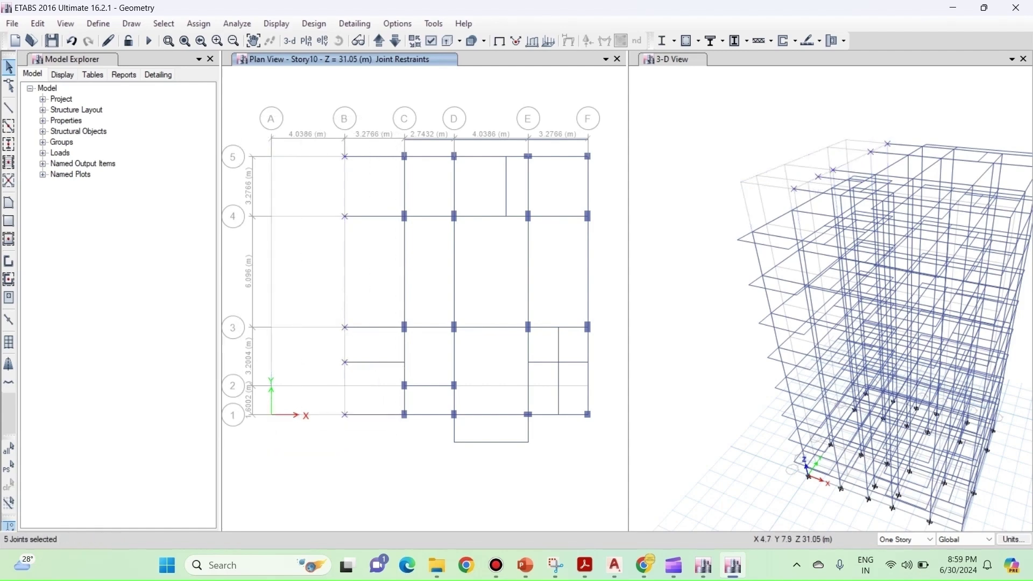
{"action": "left_click_drag", "start_coordinate": [384, 126], "coordinate": [327, 453]}
{"action": "key", "text": "Delete"}
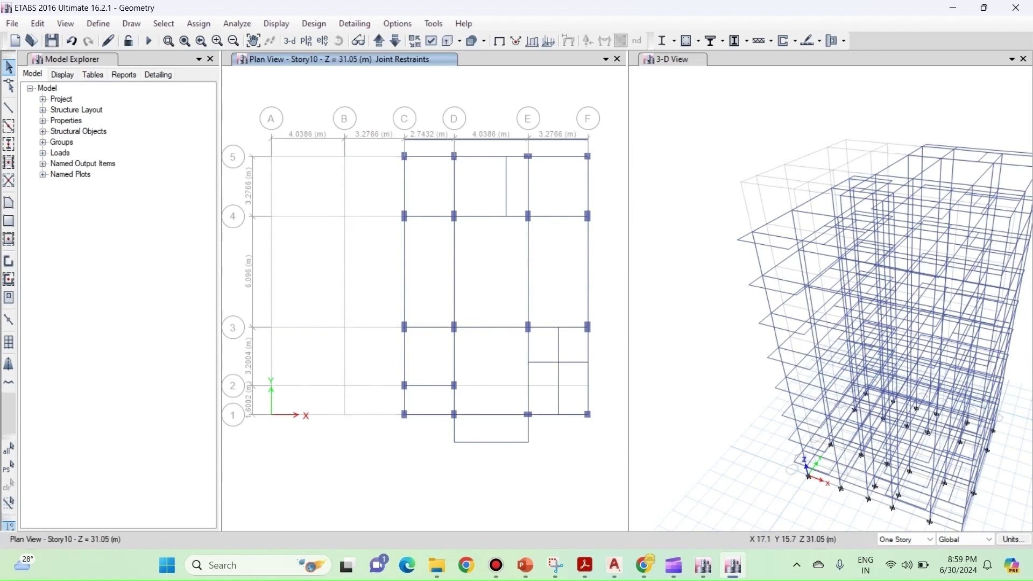
{"action": "left_click_drag", "start_coordinate": [613, 133], "coordinate": [472, 463]}
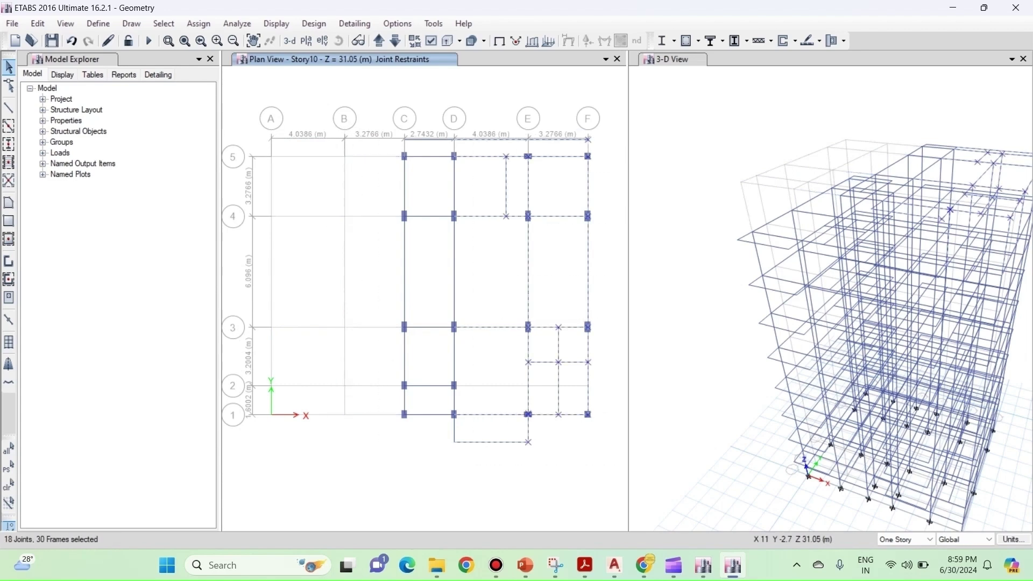
{"action": "key", "text": "Delete"}
Delete the Story10 beams on grids C and D between grids 4 and 2, and the grid 3 beam and columns
{"action": "left_click_drag", "start_coordinate": [478, 235], "coordinate": [371, 279]}
{"action": "key", "text": "Delete"}
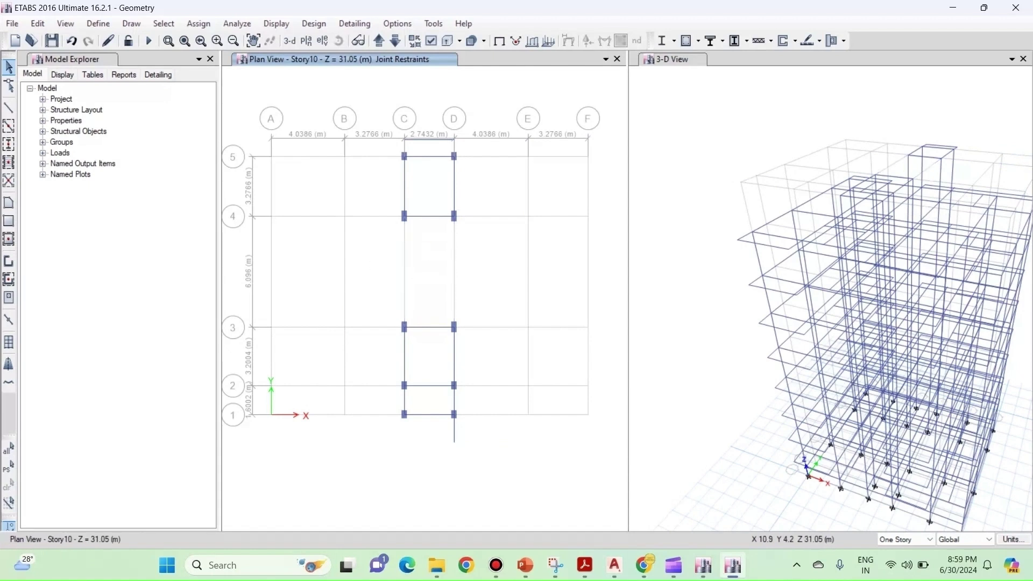
{"action": "left_click_drag", "start_coordinate": [472, 337], "coordinate": [377, 367]}
{"action": "key", "text": "Delete"}
{"action": "left_click_drag", "start_coordinate": [484, 301], "coordinate": [388, 351]}
{"action": "key", "text": "Delete"}
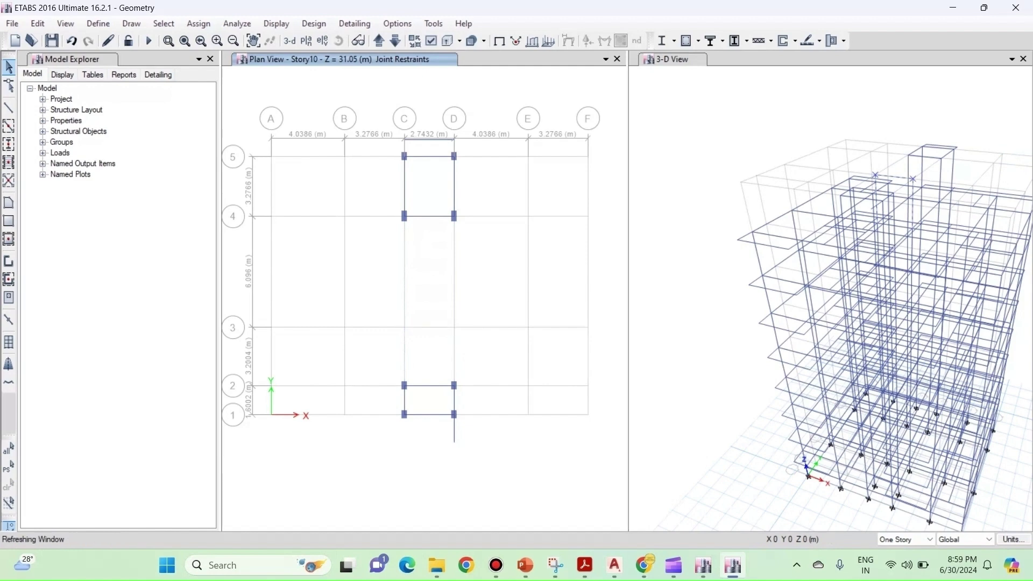
Delete the Story10 balcony beam extending beyond grid 1 on grid D and the C-D outer beams beyond grid 5
{"action": "left_click", "coordinate": [453, 428]}
{"action": "key", "text": "Delete"}
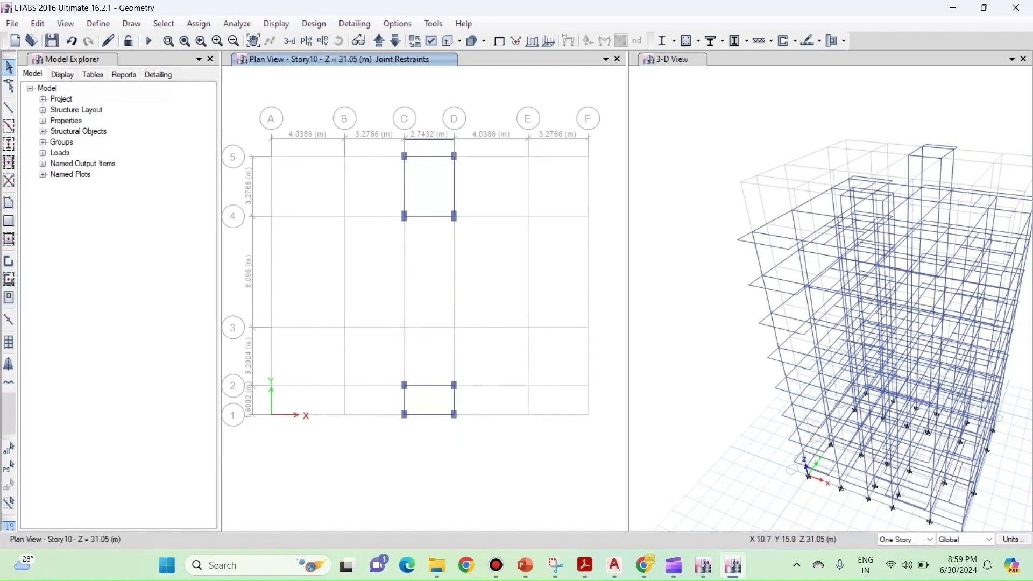
{"action": "left_click_drag", "start_coordinate": [467, 127], "coordinate": [401, 151]}
{"action": "key", "text": "Delete"}
{"action": "scroll", "coordinate": [412, 139], "scroll_direction": "up", "scroll_amount": 3}
{"action": "scroll", "coordinate": [425, 296], "scroll_direction": "down", "scroll_amount": 5}
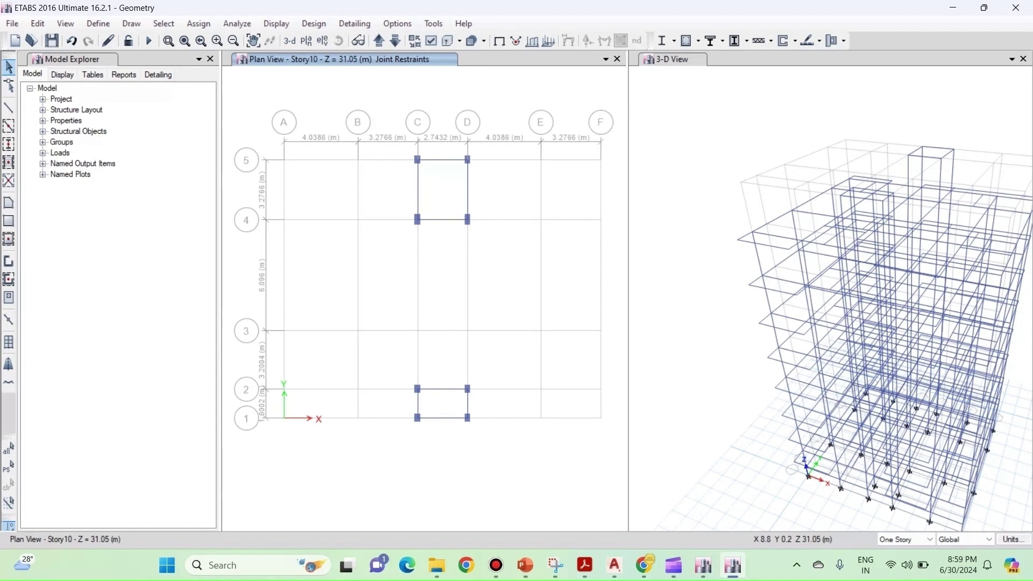
Switch to the typical floor plan PDF in Acrobat and examine the lift and staircase locations in the core
{"action": "mouse_move", "coordinate": [584, 565]}
{"action": "left_click", "coordinate": [510, 495]}
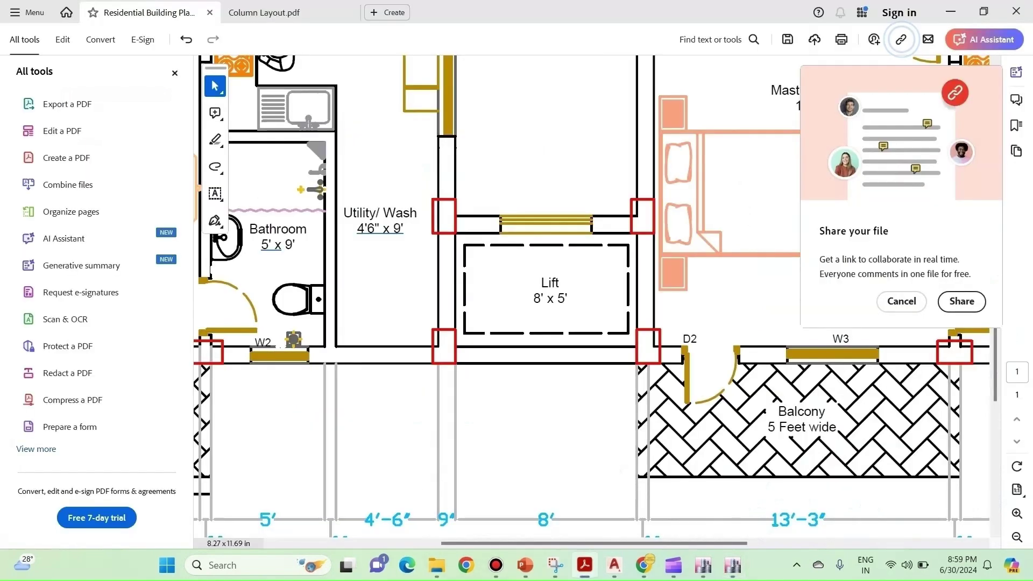
{"action": "scroll", "coordinate": [512, 368], "scroll_direction": "down", "scroll_amount": 2, "text": "ctrl"}
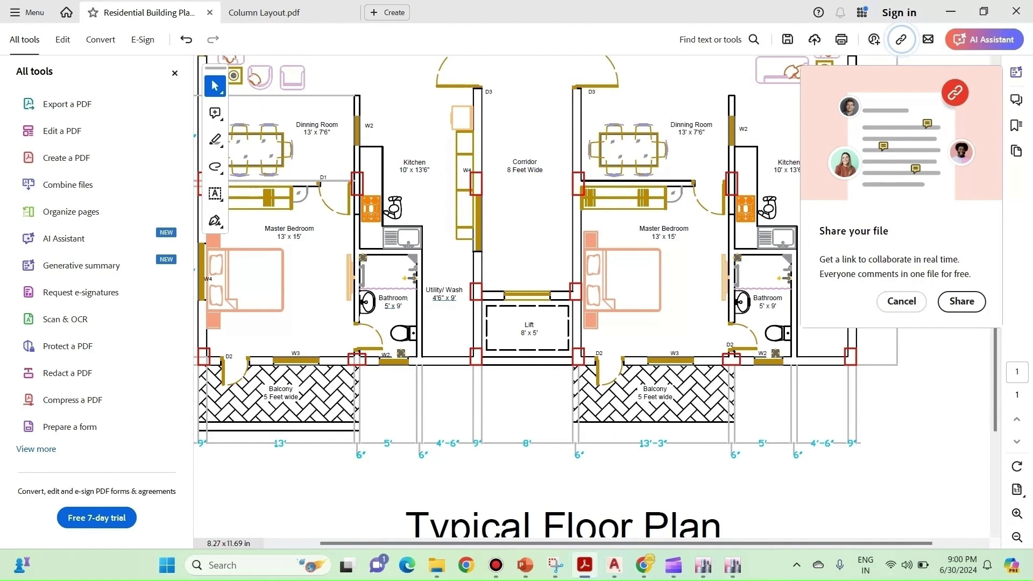
{"action": "scroll", "coordinate": [546, 257], "scroll_direction": "down", "scroll_amount": 2}
{"action": "scroll", "coordinate": [377, 265], "scroll_direction": "down", "scroll_amount": 1, "text": "ctrl"}
{"action": "scroll", "coordinate": [377, 265], "scroll_direction": "up", "scroll_amount": 8}
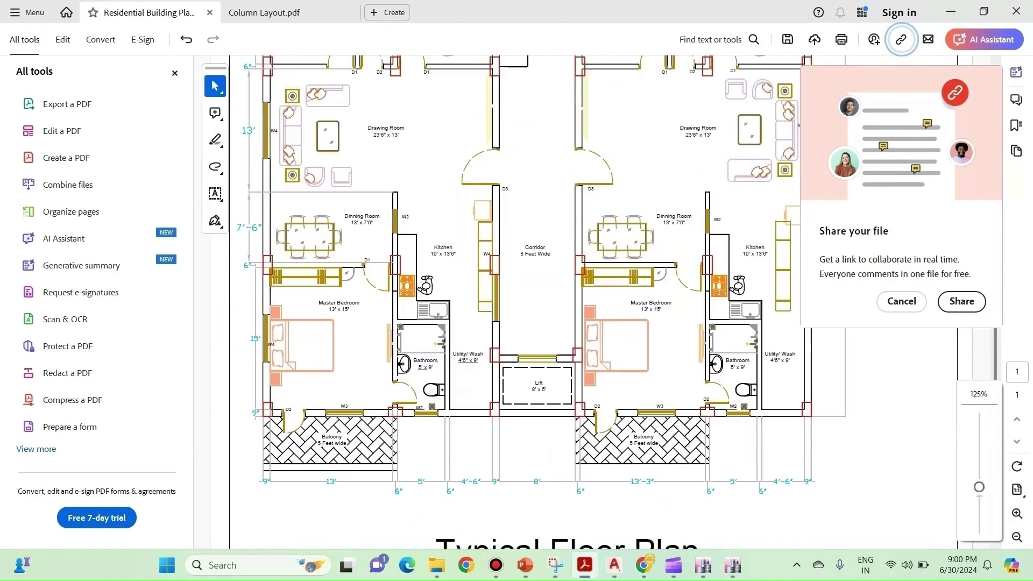
{"action": "scroll", "coordinate": [554, 299], "scroll_direction": "up", "scroll_amount": 1, "text": "ctrl"}
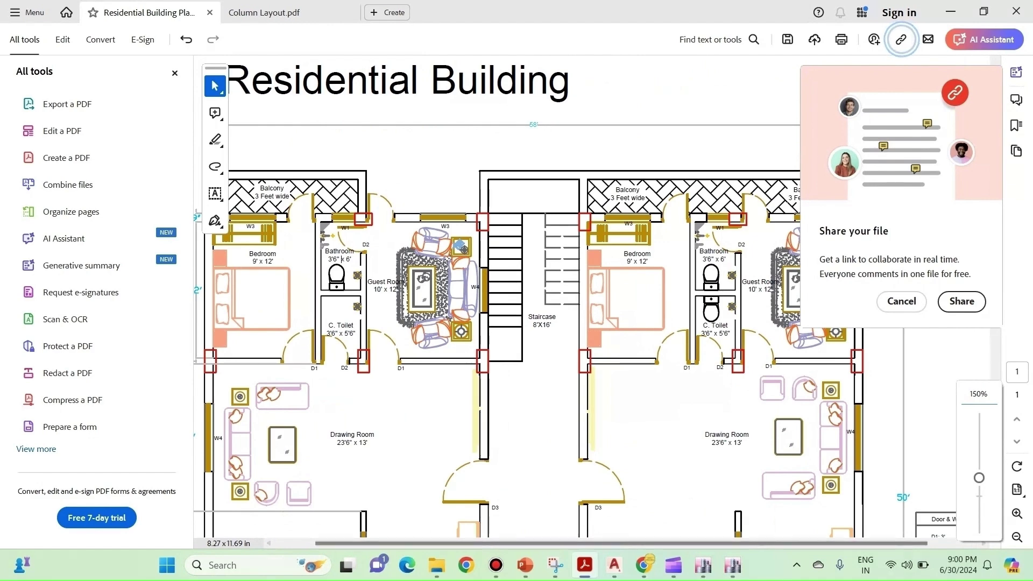
Switch back to ETABS and display the elevation view along grid C
{"action": "left_click", "coordinate": [732, 565]}
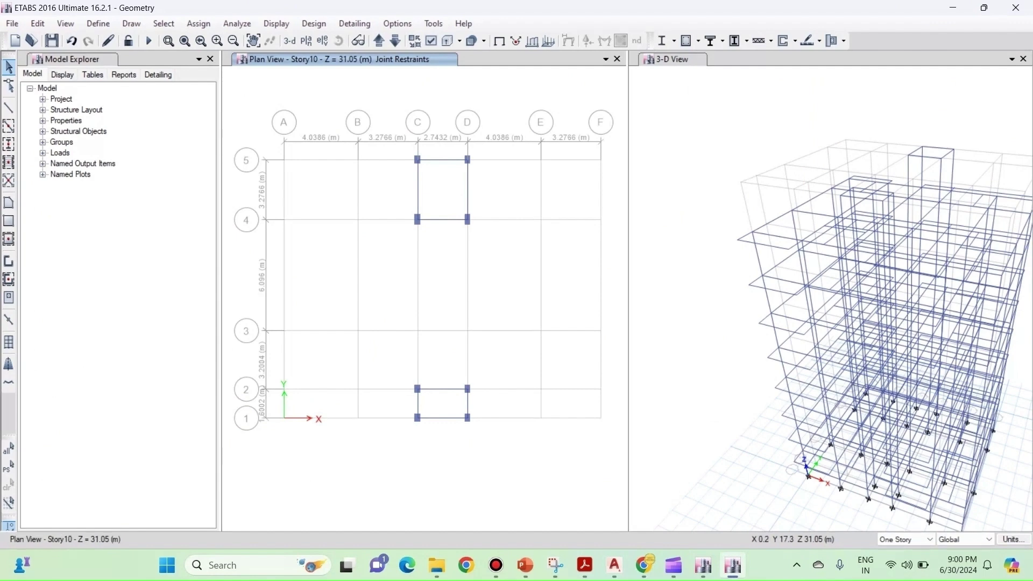
{"action": "left_click", "coordinate": [322, 40]}
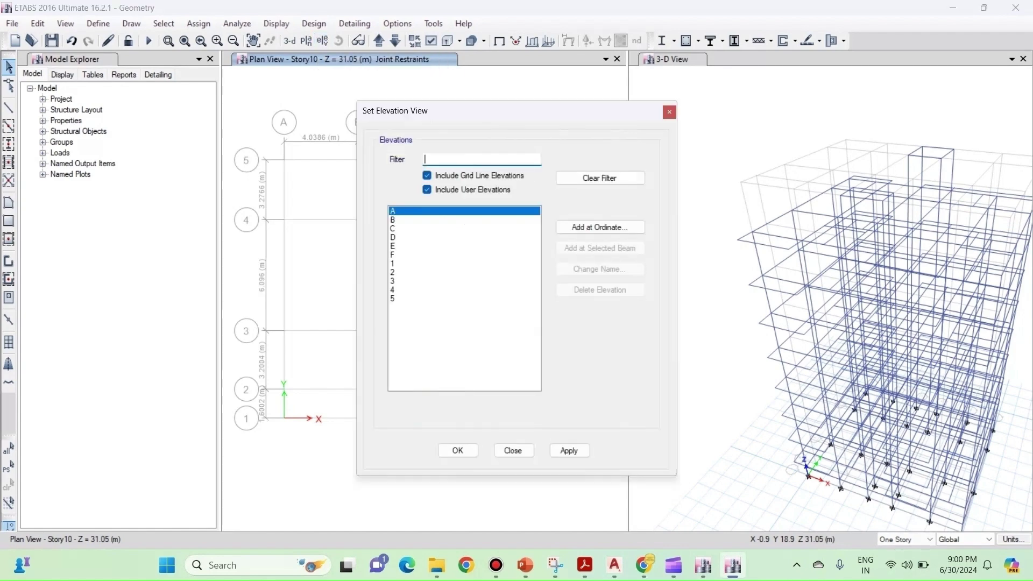
{"action": "left_click", "coordinate": [414, 228]}
{"action": "left_click", "coordinate": [569, 451]}
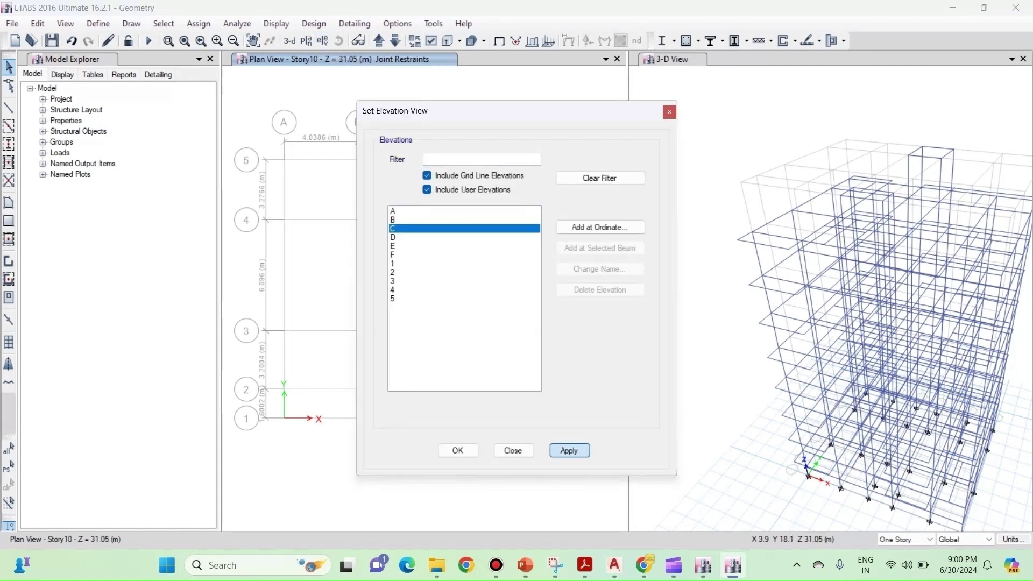
{"action": "left_click", "coordinate": [457, 450]}
{"action": "middle_click_drag", "start_coordinate": [468, 472], "coordinate": [451, 445]}
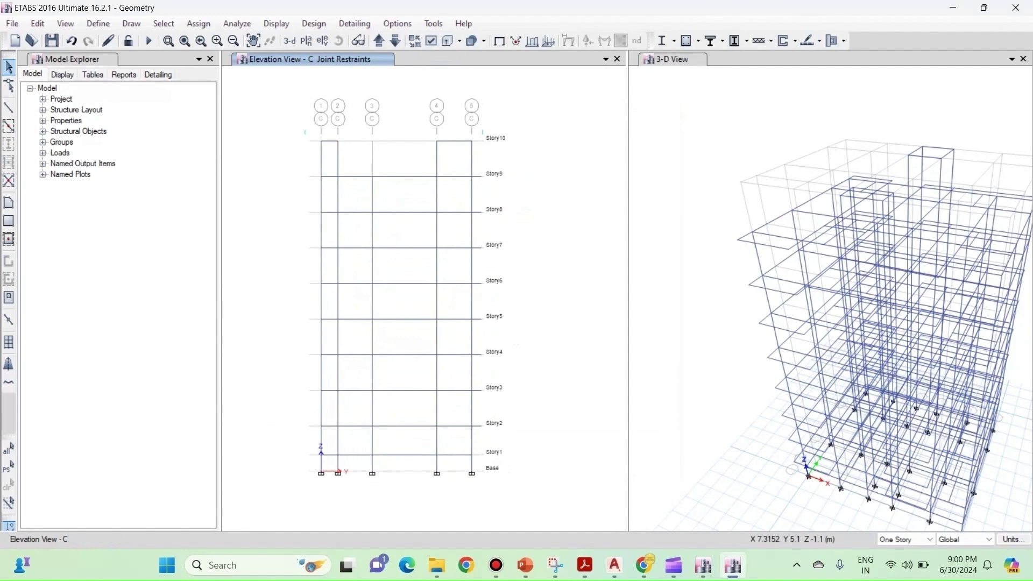
Examine the grid C elevation from Base to Story10, selecting the Story10 beams between grids 1-2 and 4-5
{"action": "scroll", "coordinate": [332, 478], "scroll_direction": "up", "scroll_amount": 5}
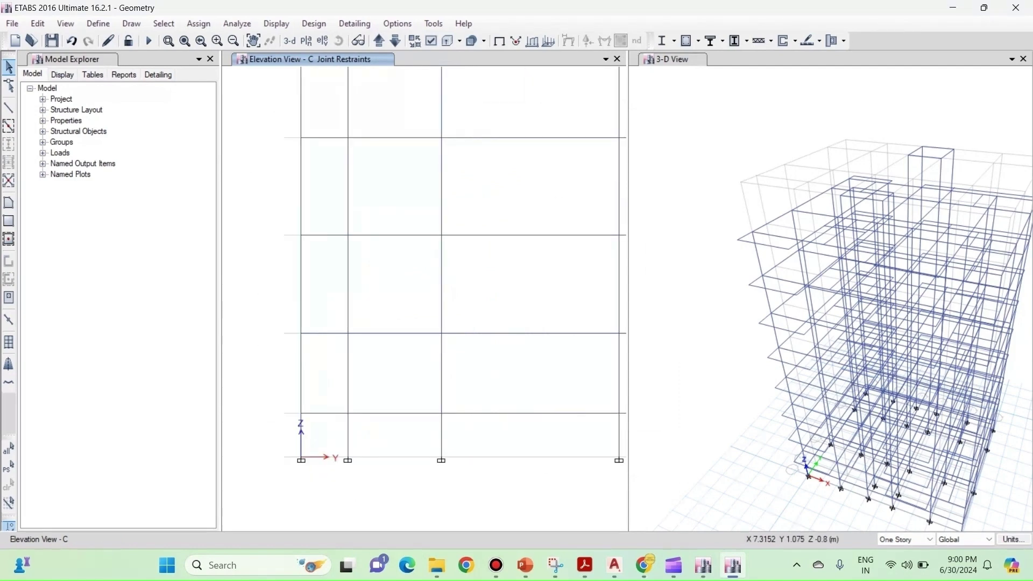
{"action": "scroll", "coordinate": [300, 469], "scroll_direction": "down", "scroll_amount": 5}
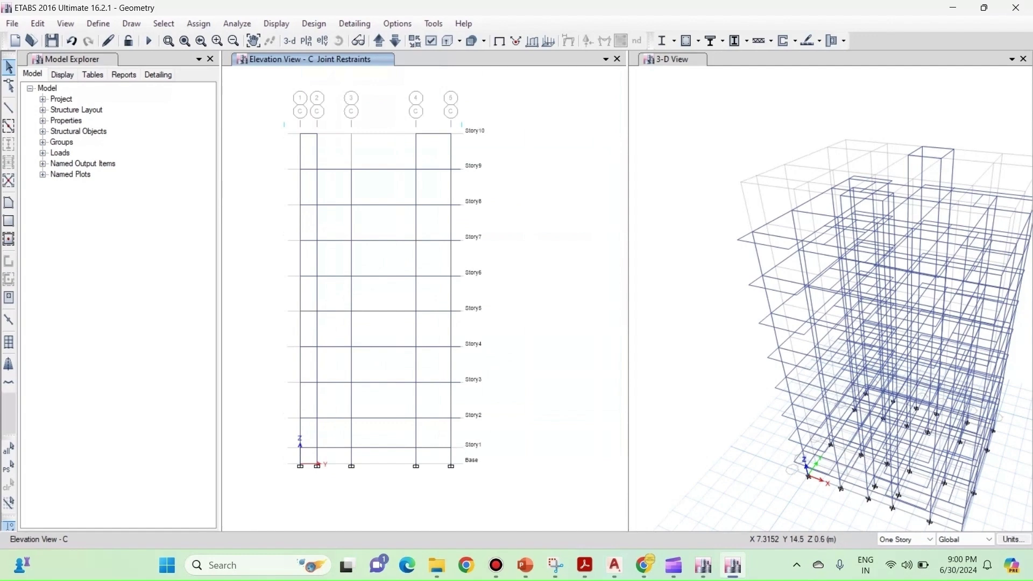
{"action": "scroll", "coordinate": [452, 457], "scroll_direction": "up", "scroll_amount": 5}
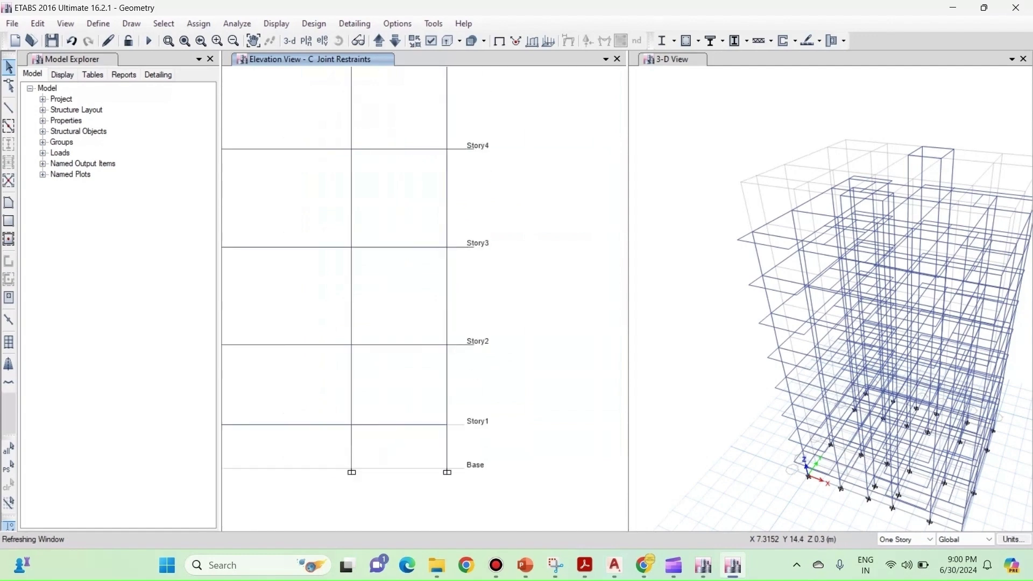
{"action": "scroll", "coordinate": [473, 424], "scroll_direction": "down", "scroll_amount": 5}
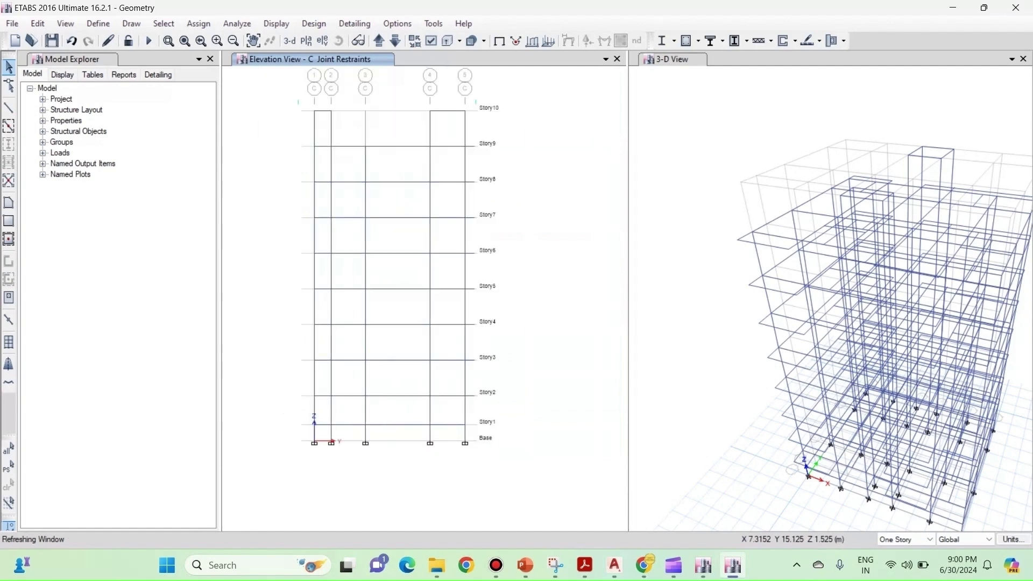
{"action": "scroll", "coordinate": [472, 425], "scroll_direction": "up", "scroll_amount": 5}
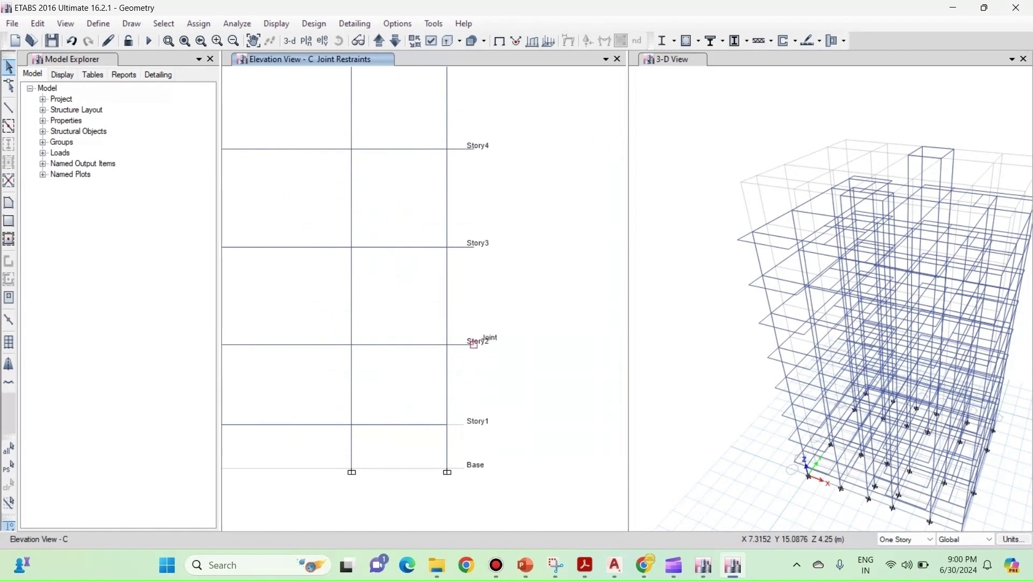
{"action": "scroll", "coordinate": [467, 402], "scroll_direction": "down", "scroll_amount": 7}
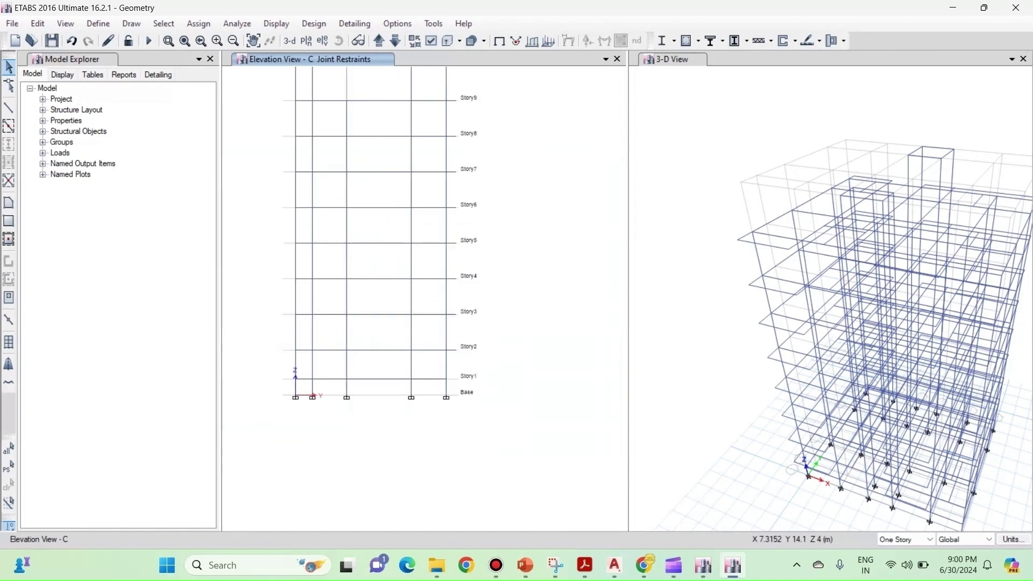
{"action": "scroll", "coordinate": [466, 402], "scroll_direction": "up", "scroll_amount": 2}
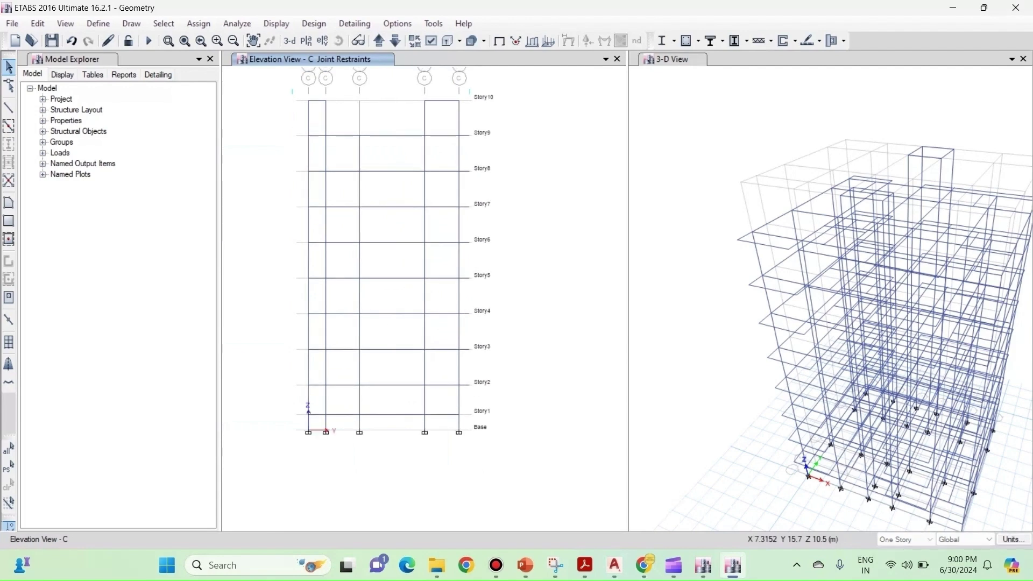
{"action": "middle_click_drag", "start_coordinate": [467, 402], "coordinate": [482, 455]}
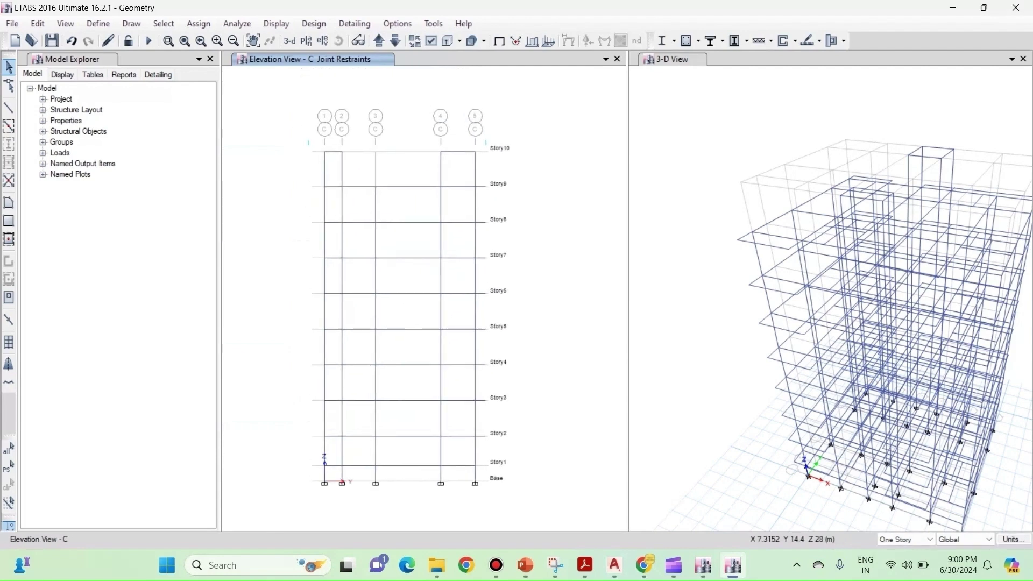
{"action": "scroll", "coordinate": [478, 180], "scroll_direction": "up", "scroll_amount": 3}
{"action": "middle_click_drag", "start_coordinate": [478, 180], "coordinate": [572, 210]}
{"action": "scroll", "coordinate": [473, 161], "scroll_direction": "down", "scroll_amount": 3}
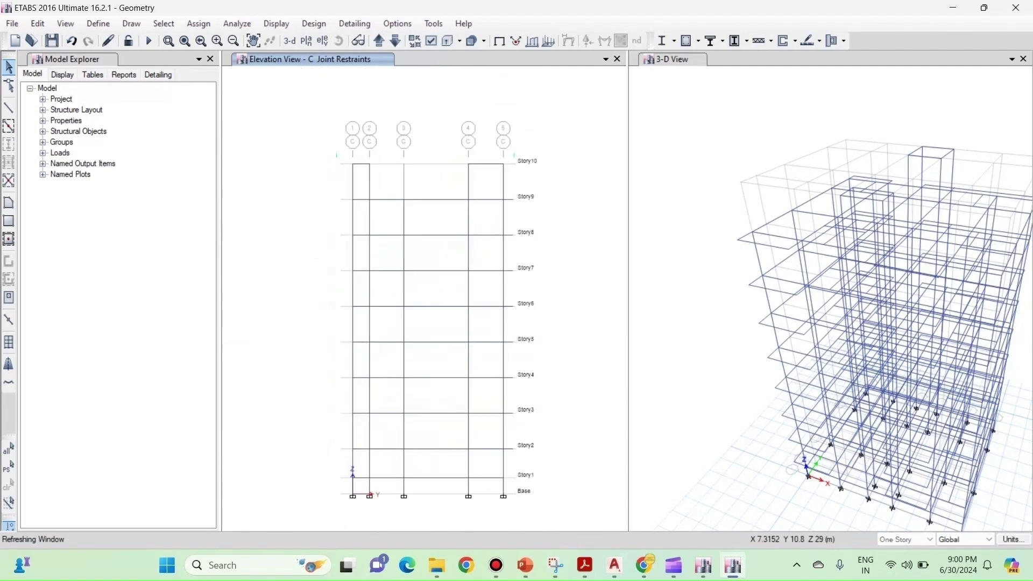
{"action": "left_click_drag", "start_coordinate": [346, 151], "coordinate": [386, 181]}
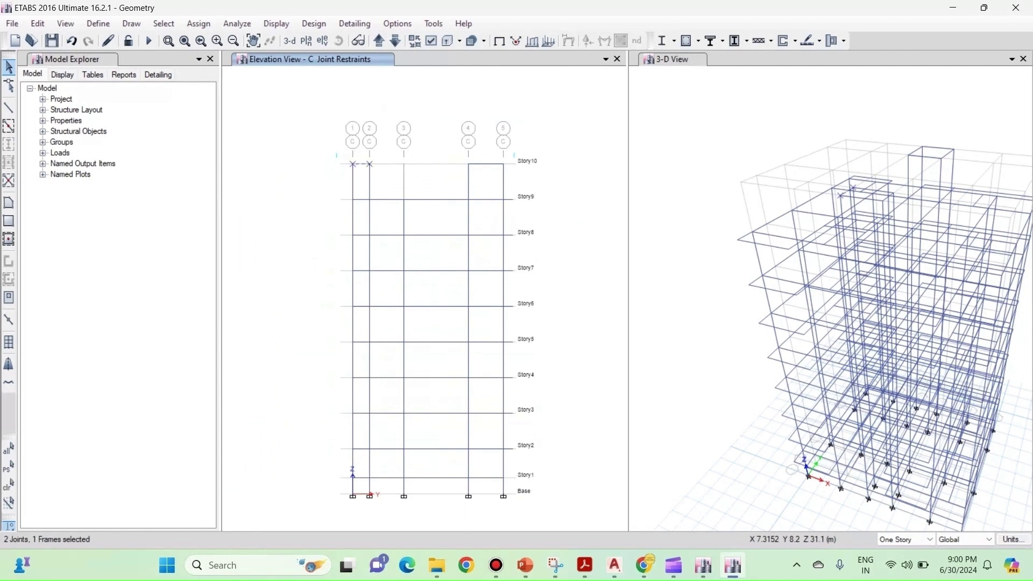
{"action": "left_click_drag", "start_coordinate": [454, 152], "coordinate": [537, 184]}
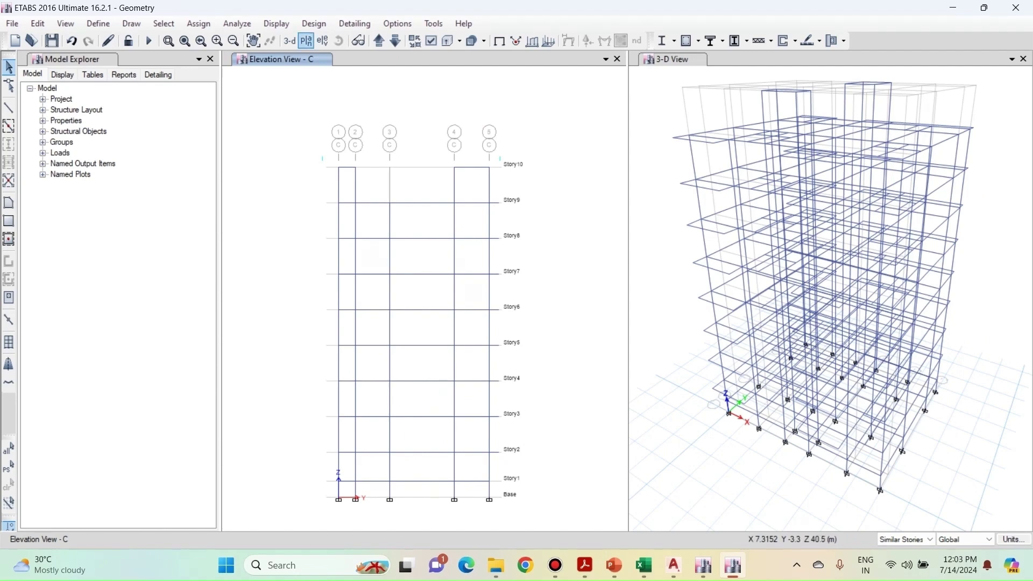
Display the Story9 plan view in place of the grid C elevation
{"action": "left_click", "coordinate": [306, 40]}
{"action": "left_click", "coordinate": [449, 250]}
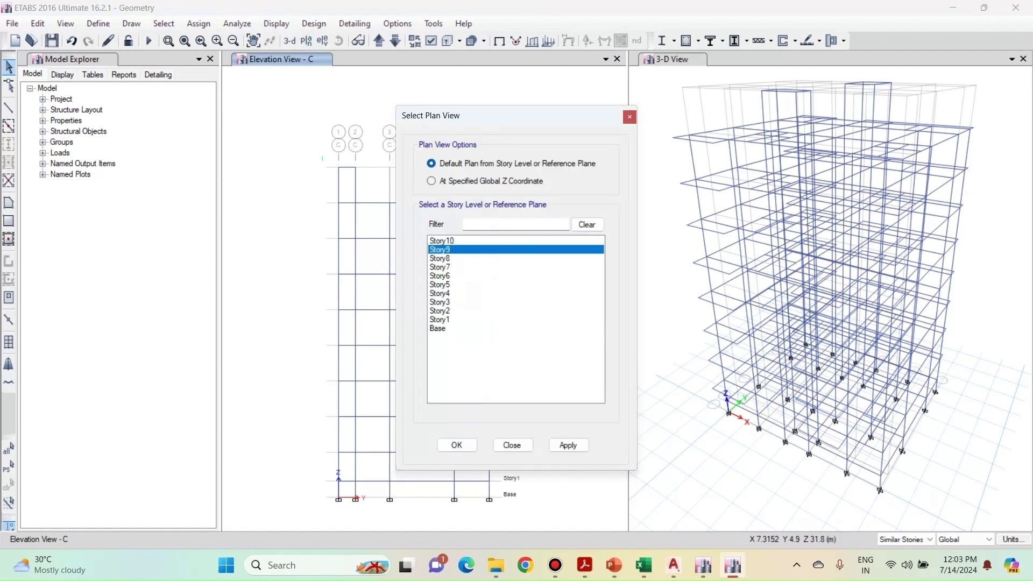
{"action": "left_click", "coordinate": [568, 446]}
{"action": "left_click", "coordinate": [456, 445]}
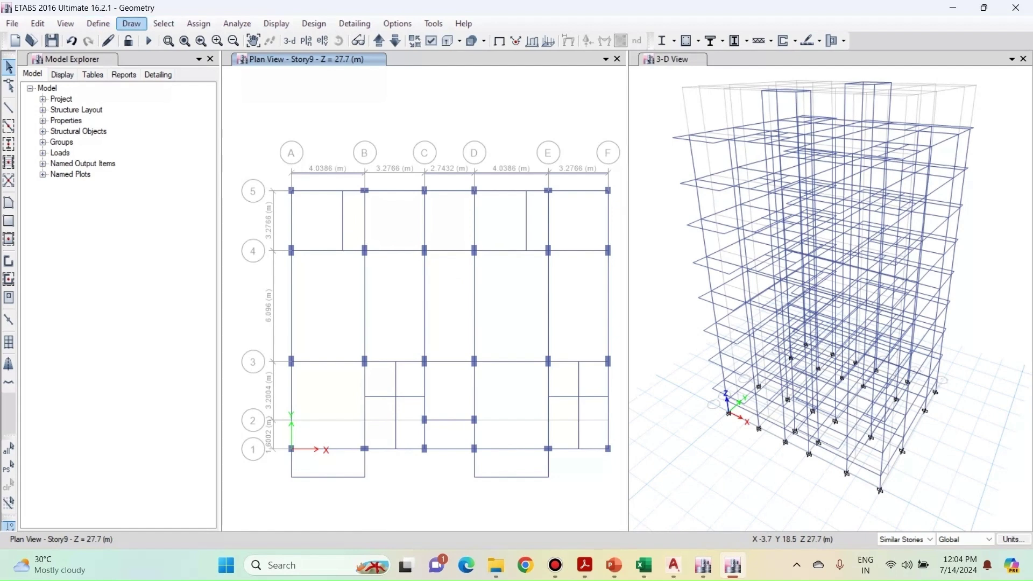
Modify the Slab1 section property, renaming it Slab150 and setting its slab material to M25
{"action": "left_click", "coordinate": [98, 23]}
{"action": "mouse_move", "coordinate": [139, 61]}
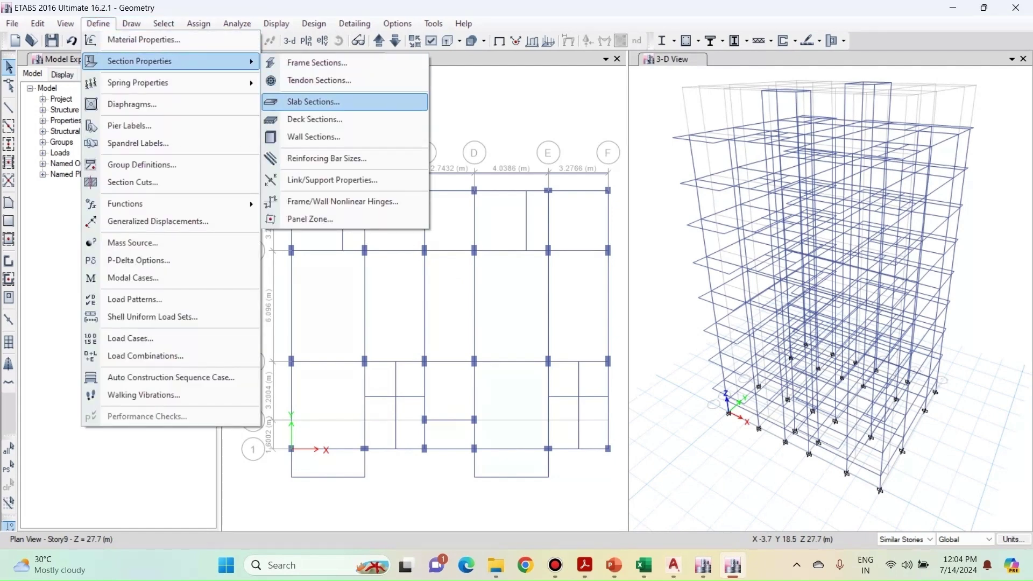
{"action": "left_click", "coordinate": [313, 102]}
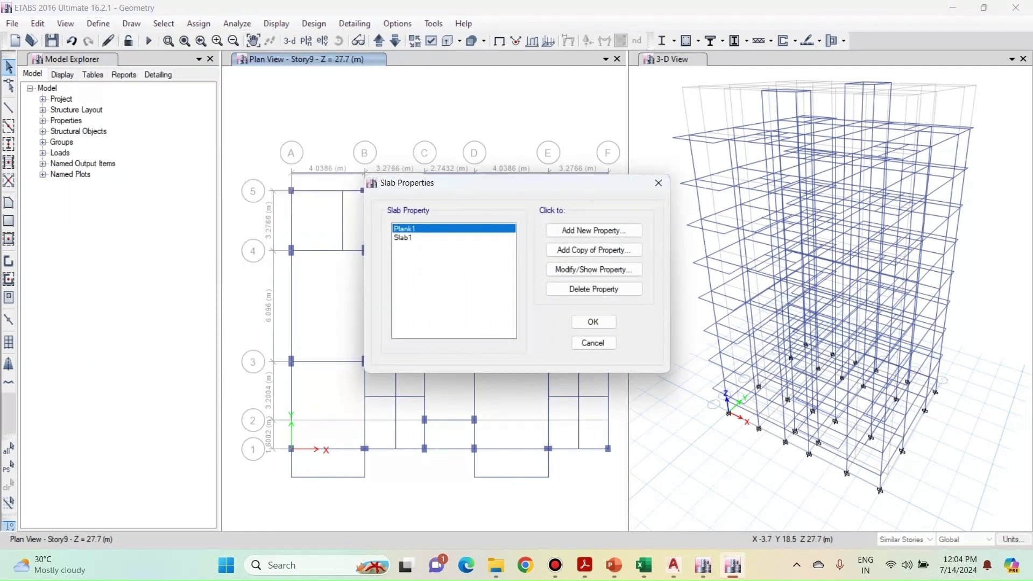
{"action": "left_click", "coordinate": [403, 238]}
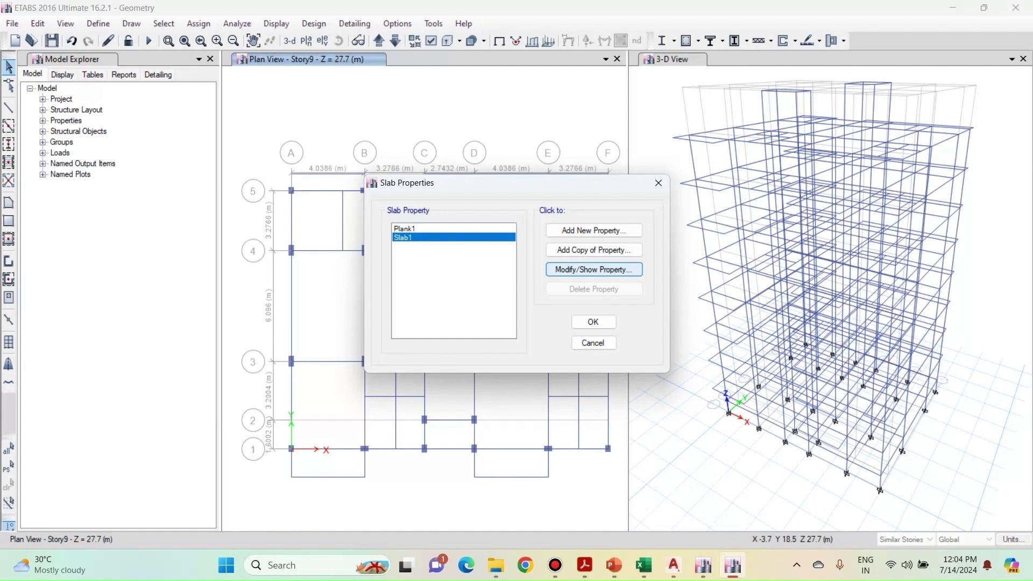
{"action": "left_click", "coordinate": [594, 269]}
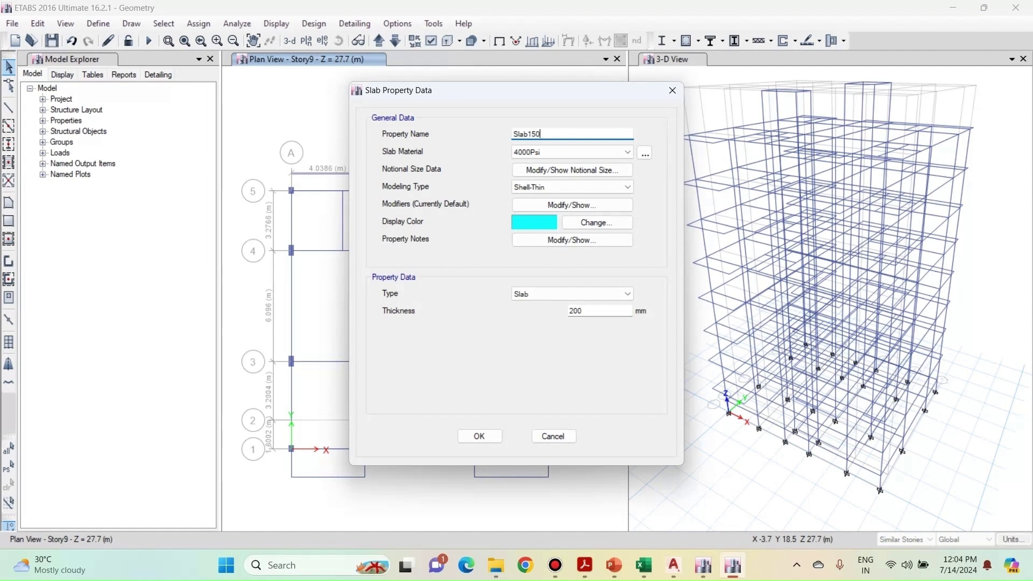
{"action": "left_click", "coordinate": [572, 152]}
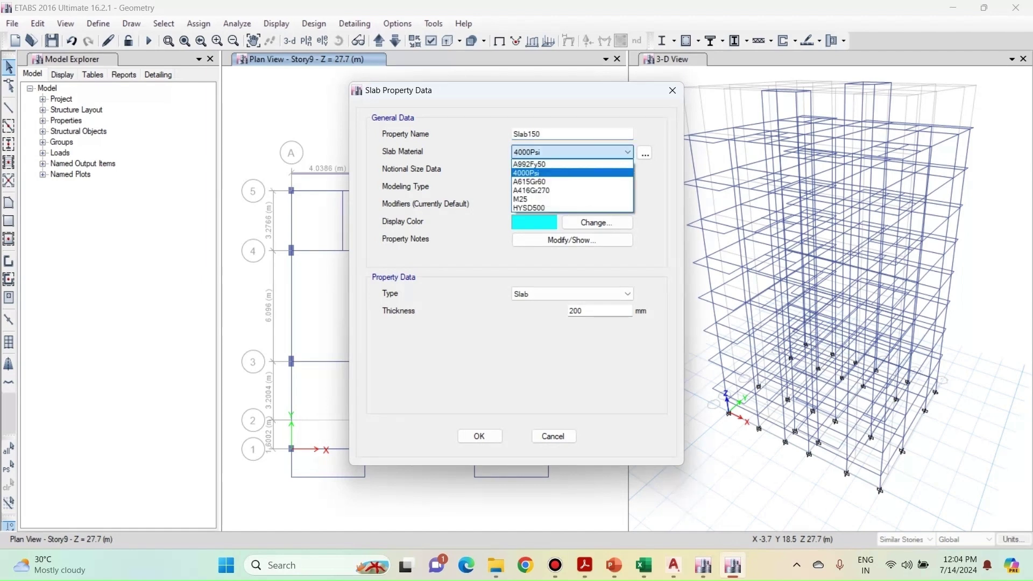
{"action": "left_click", "coordinate": [530, 199]}
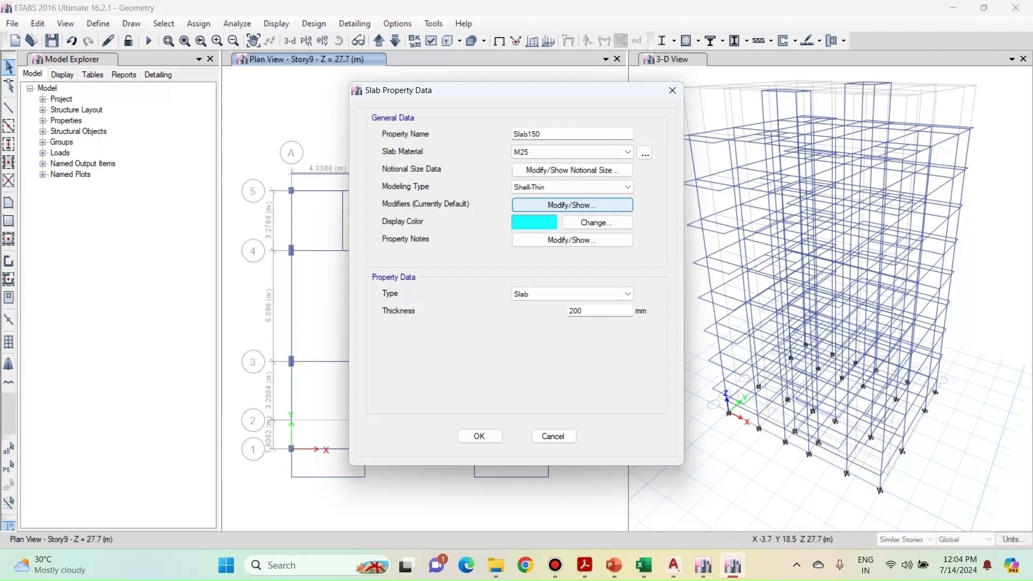
Keep the Shell-Thin modeling type for the slab property, set its thickness to 150 mm and accept the slab definitions
{"action": "left_click", "coordinate": [572, 187]}
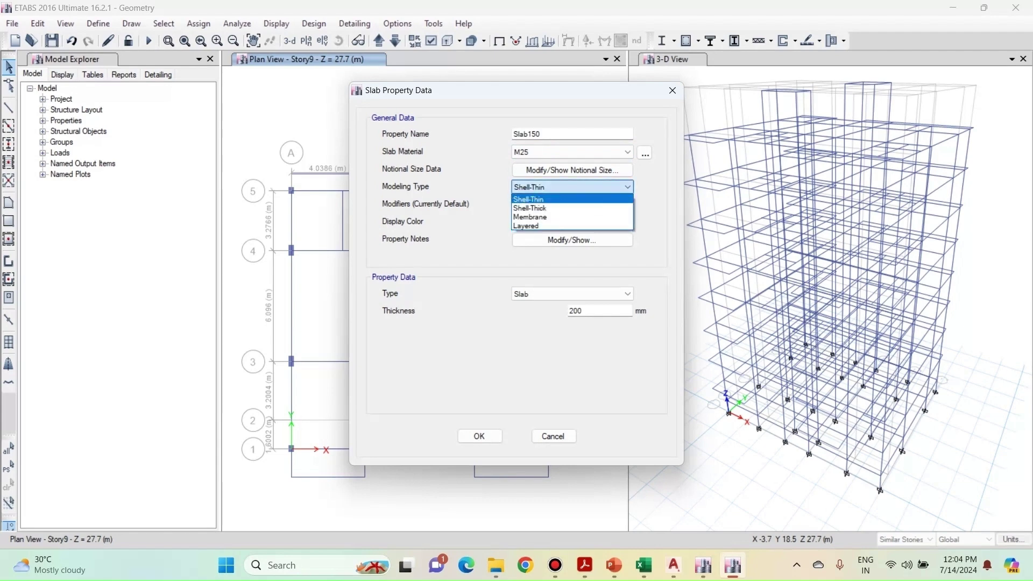
{"action": "key", "text": "Return"}
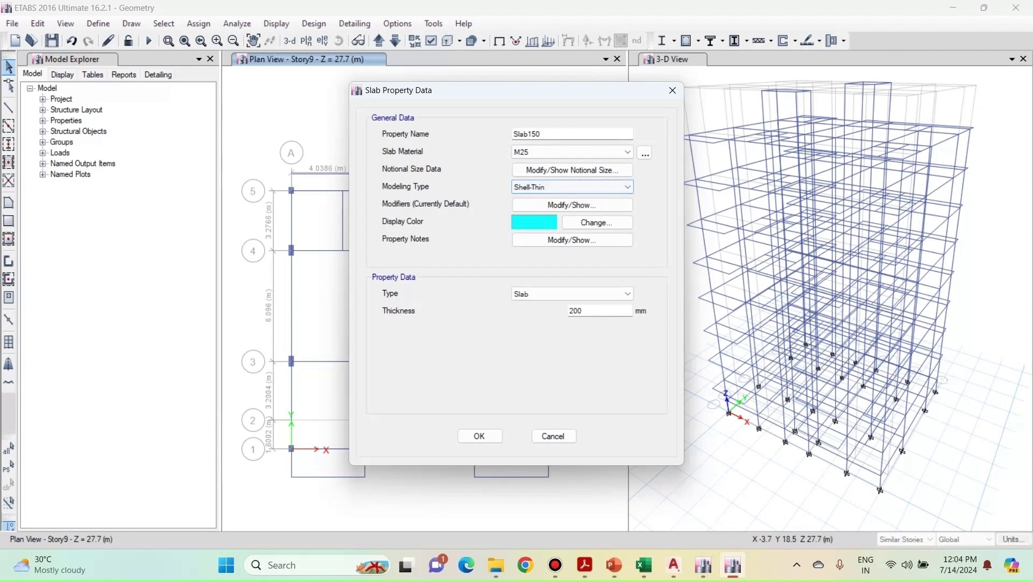
{"action": "double_click", "coordinate": [576, 310]}
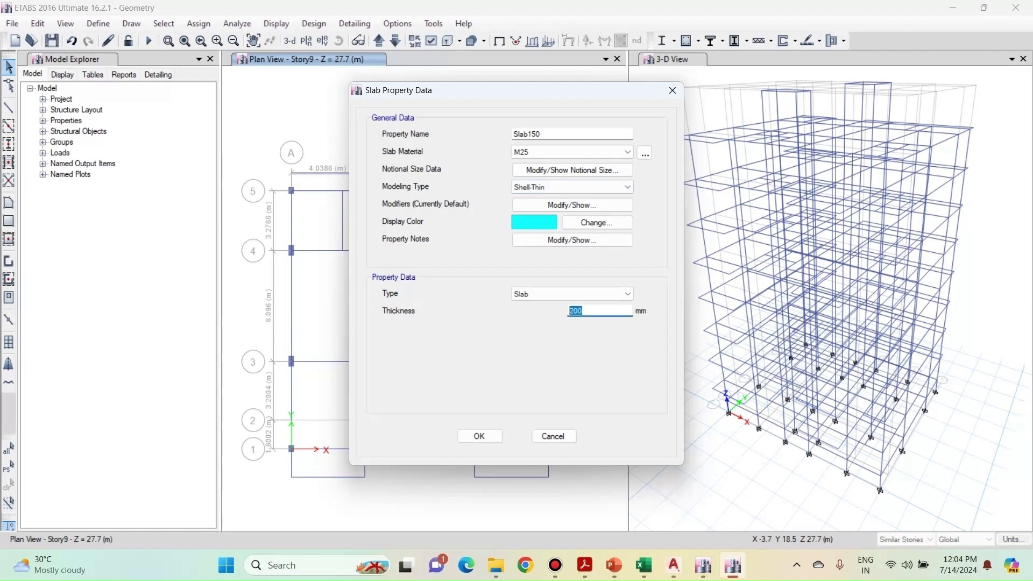
{"action": "type", "text": "150"}
{"action": "key", "text": "Return"}
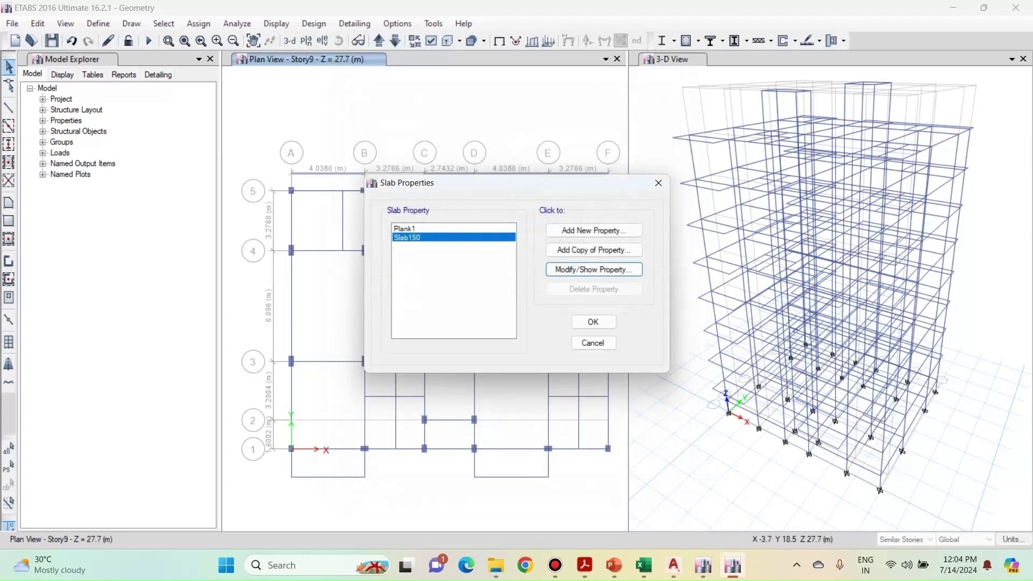
{"action": "key", "text": "Return"}
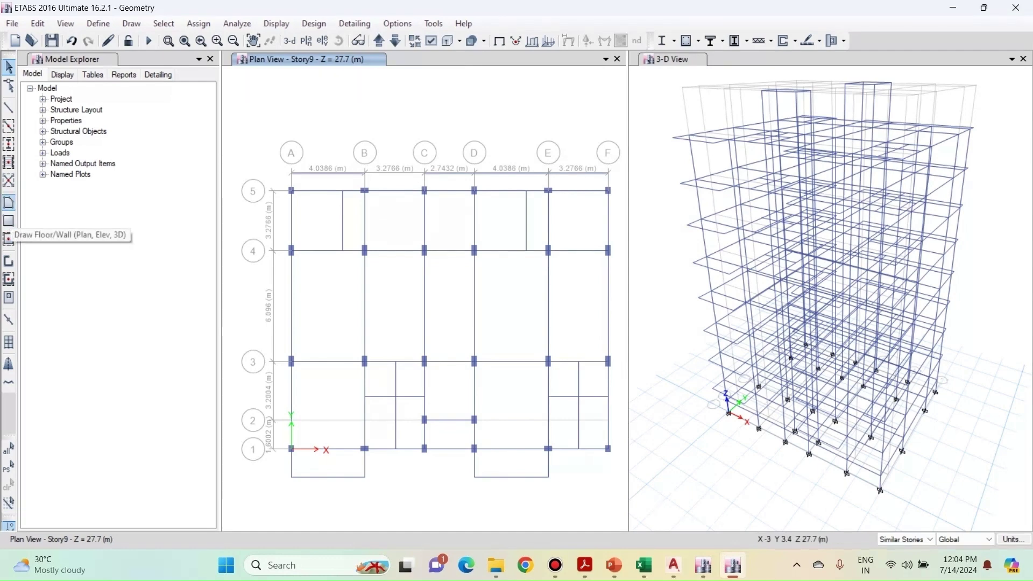
Draw a Slab150 floor panel on Story9 in the bay between grids A-B and 1-3, using the One Story option
{"action": "left_click", "coordinate": [8, 238]}
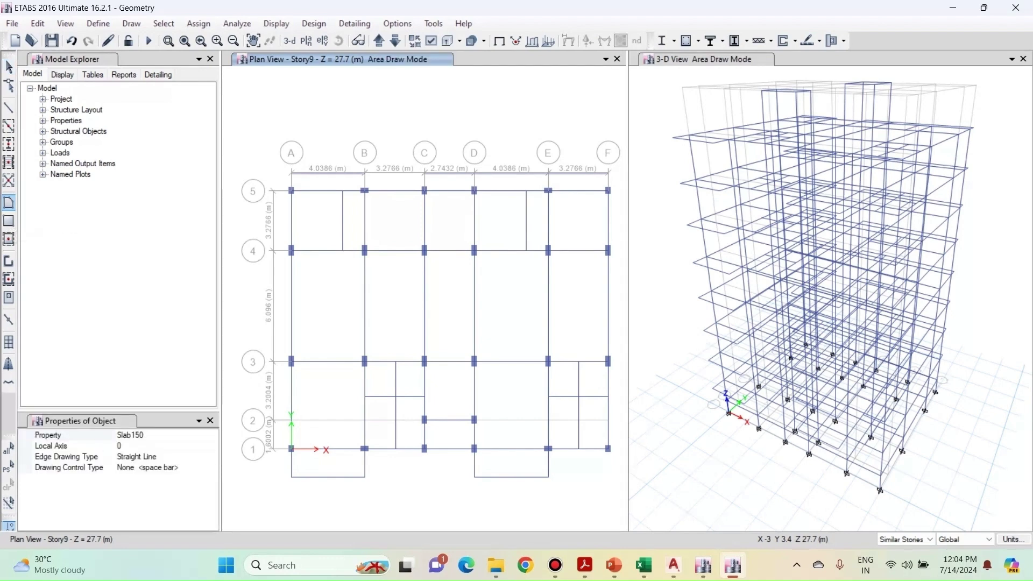
{"action": "left_click", "coordinate": [180, 435]}
{"action": "left_click", "coordinate": [213, 436]}
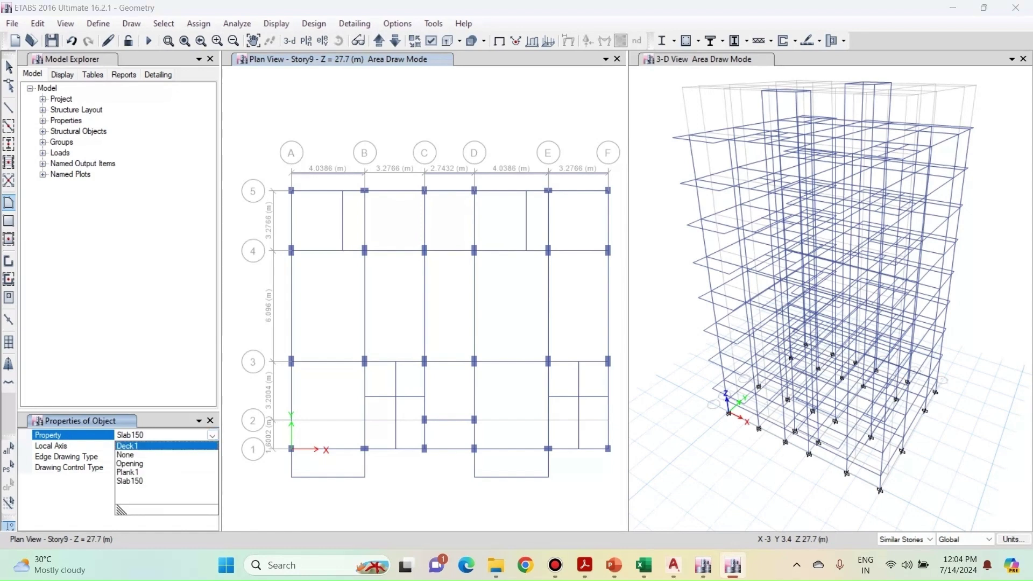
{"action": "key", "text": "Escape"}
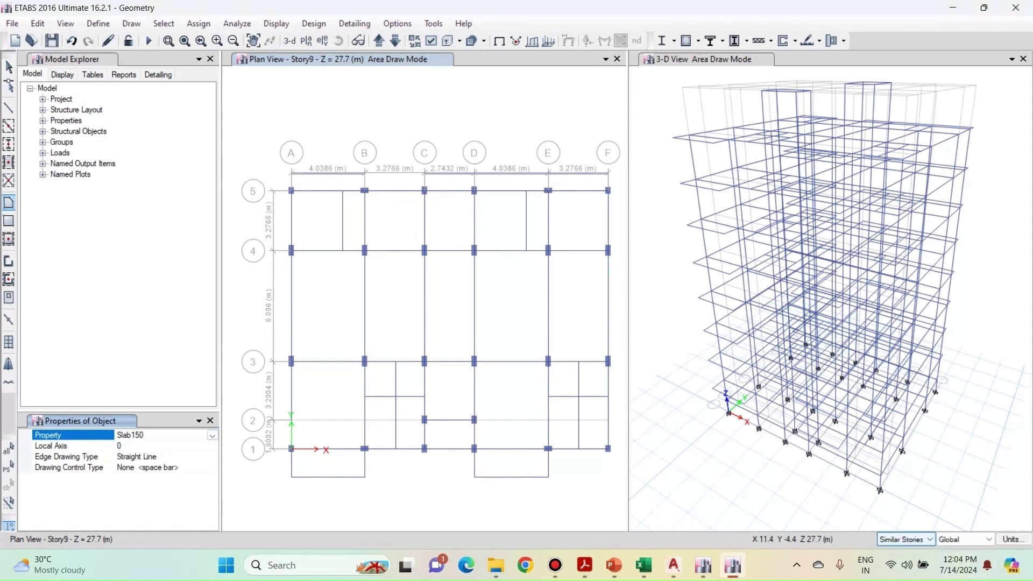
{"action": "left_click", "coordinate": [929, 539]}
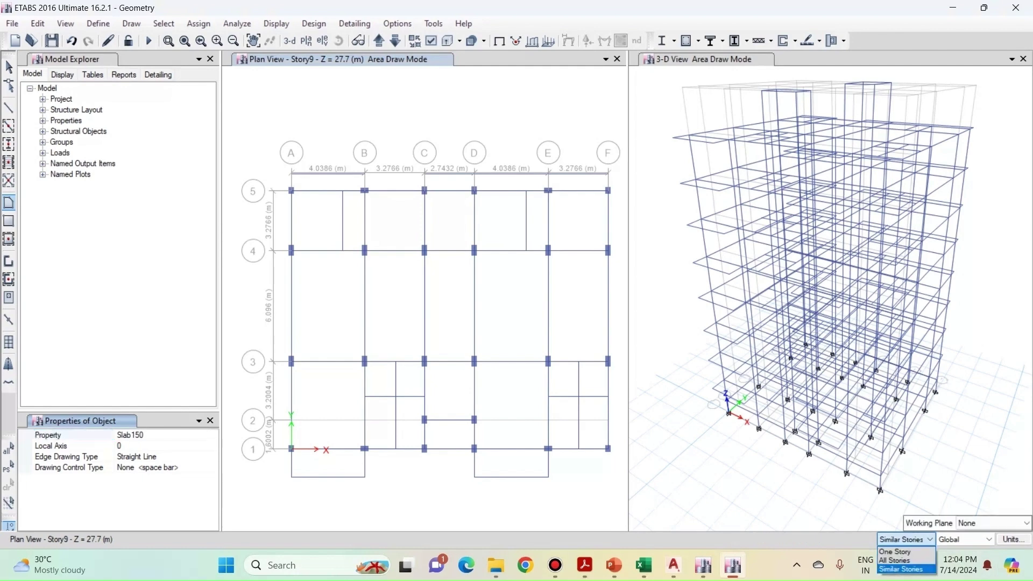
{"action": "left_click", "coordinate": [895, 552]}
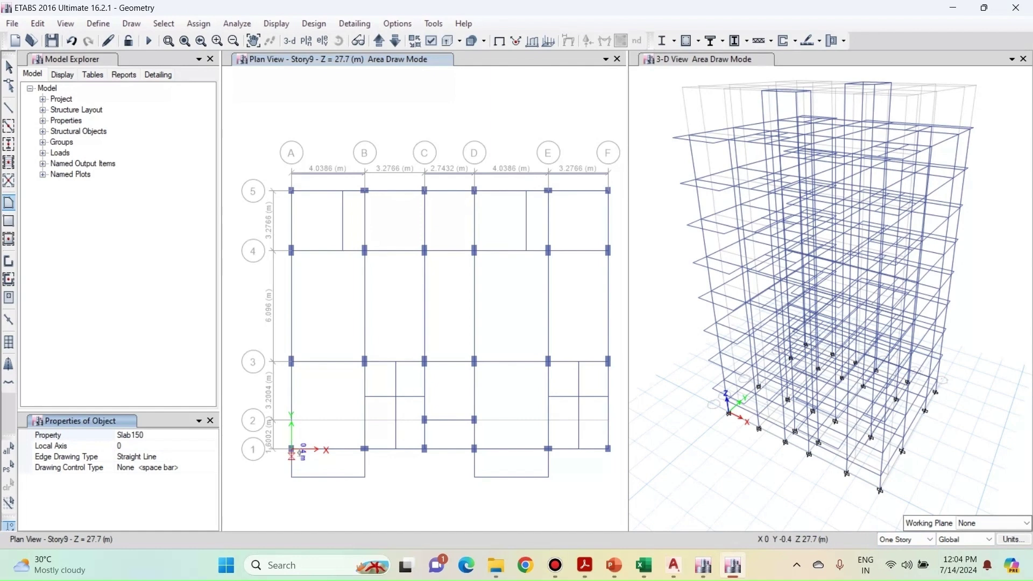
{"action": "scroll", "coordinate": [293, 447], "scroll_direction": "up", "scroll_amount": 3}
{"action": "left_click", "coordinate": [296, 436]}
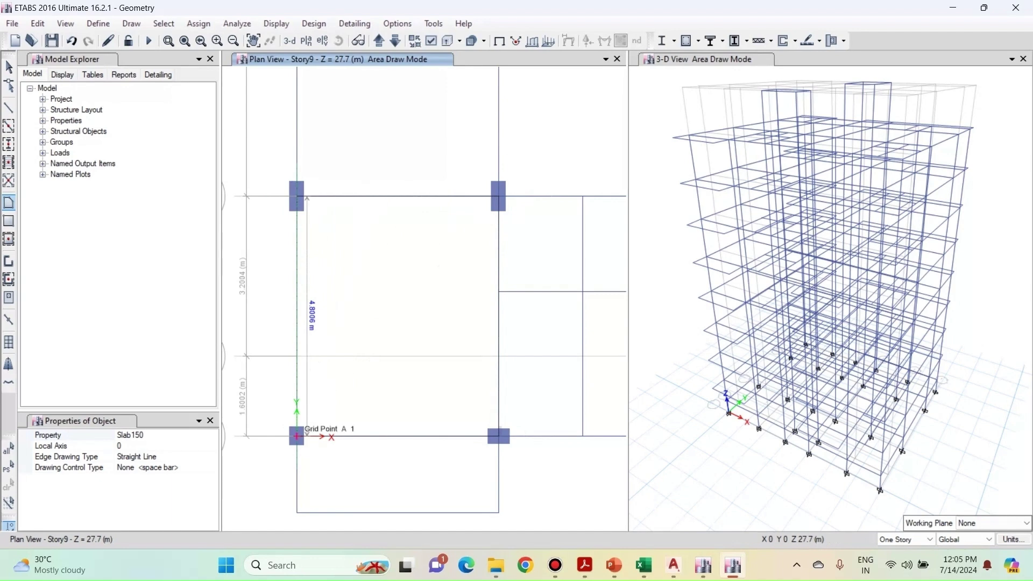
{"action": "double_click", "coordinate": [297, 436]}
{"action": "scroll", "coordinate": [362, 367], "scroll_direction": "down", "scroll_amount": 3}
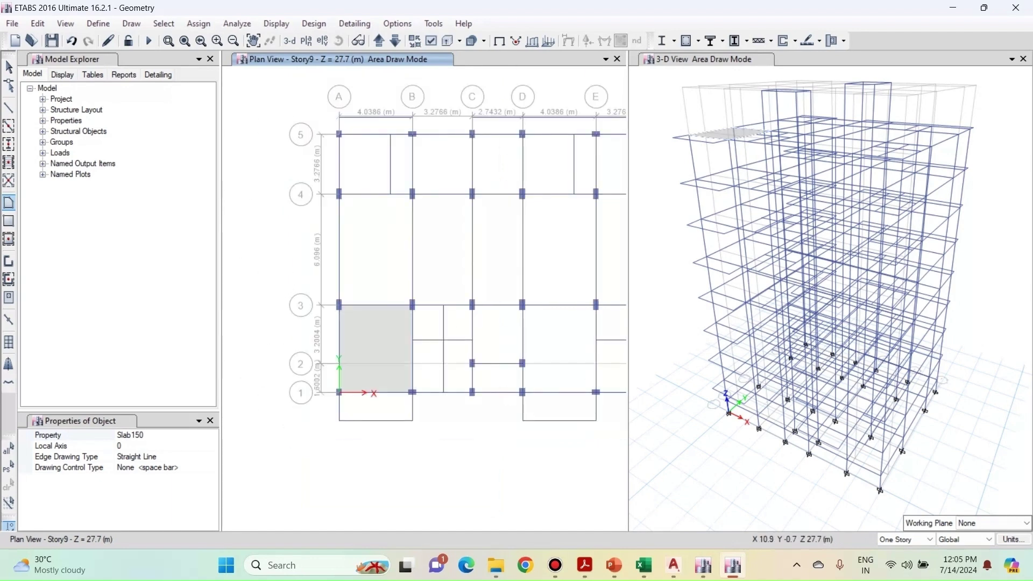
Draw a Slab150 floor panel on Story9 in the bay between grids B-C and 1-3
{"action": "middle_click_drag", "start_coordinate": [473, 390], "coordinate": [456, 374]}
{"action": "key", "text": "Escape"}
{"action": "scroll", "coordinate": [395, 376], "scroll_direction": "up", "scroll_amount": 4}
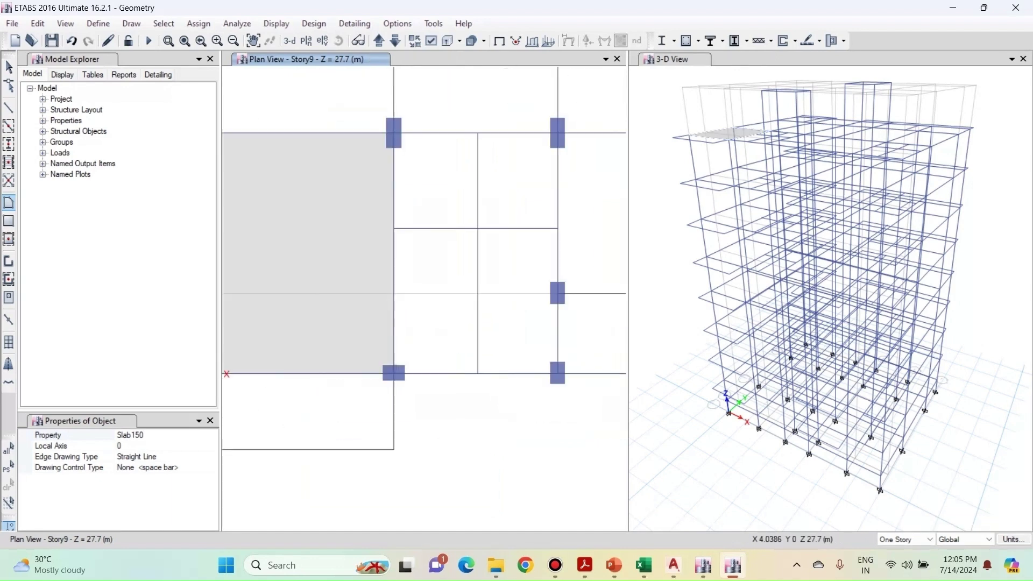
{"action": "left_click", "coordinate": [557, 373]}
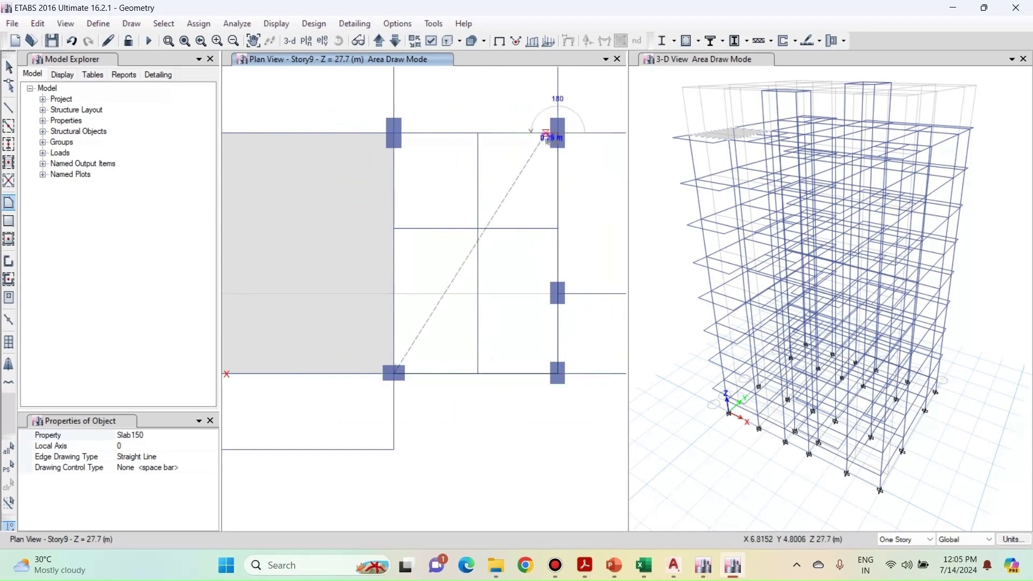
{"action": "left_click", "coordinate": [557, 132]}
{"action": "left_click", "coordinate": [394, 132]}
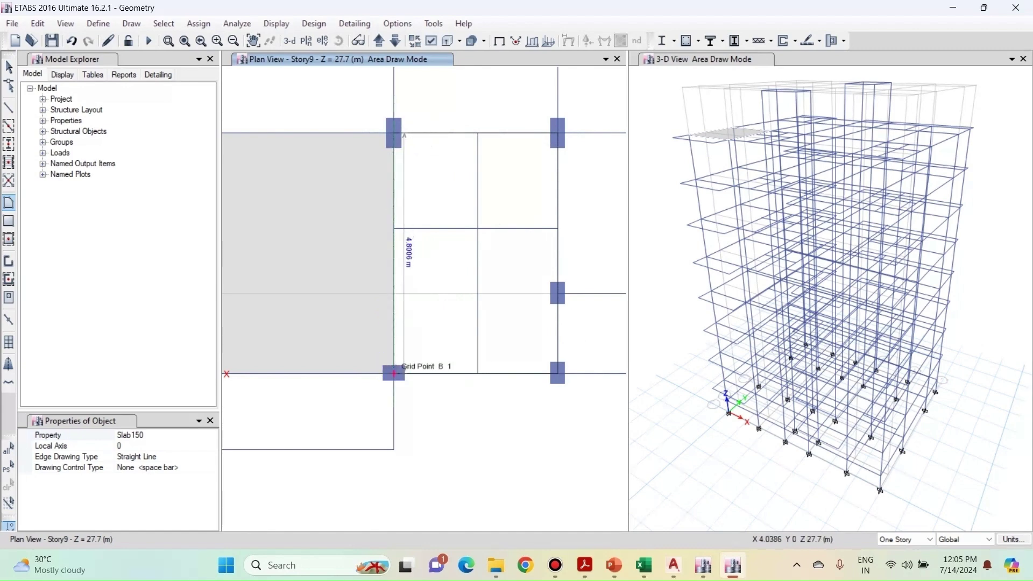
{"action": "double_click", "coordinate": [394, 373]}
{"action": "scroll", "coordinate": [394, 373], "scroll_direction": "down", "scroll_amount": 3}
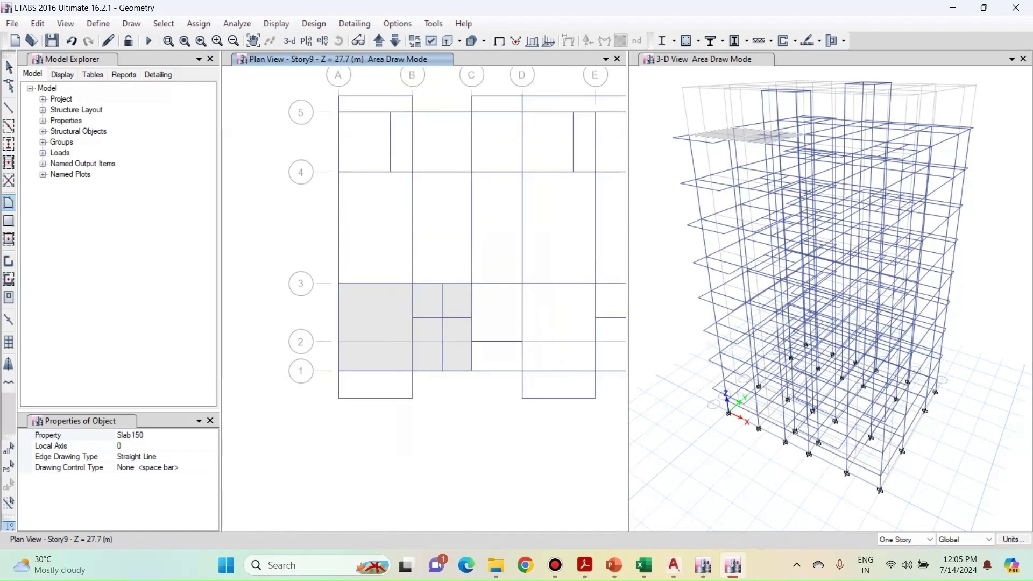
{"action": "key", "text": "Escape"}
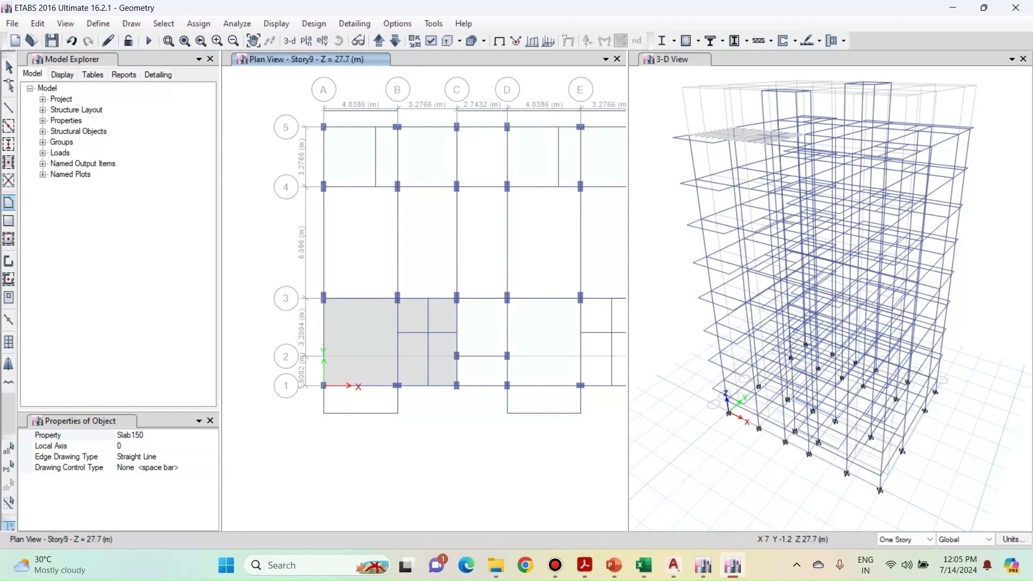
{"action": "key", "text": "Escape"}
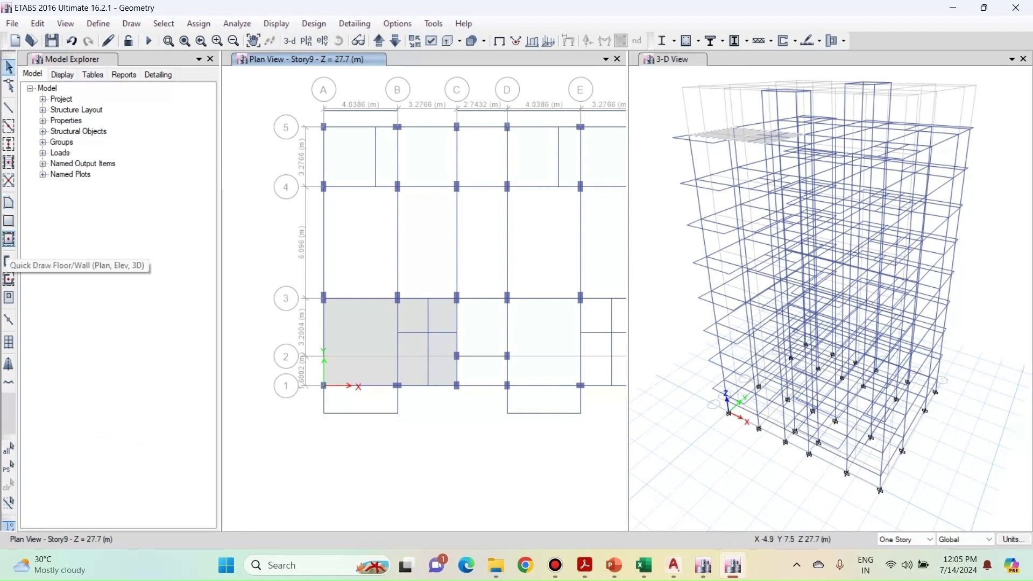
Quick-draw Slab150 floor panels in all five Story9 bays between grids 3 and 4, from grid A to grid F
{"action": "left_click", "coordinate": [9, 238]}
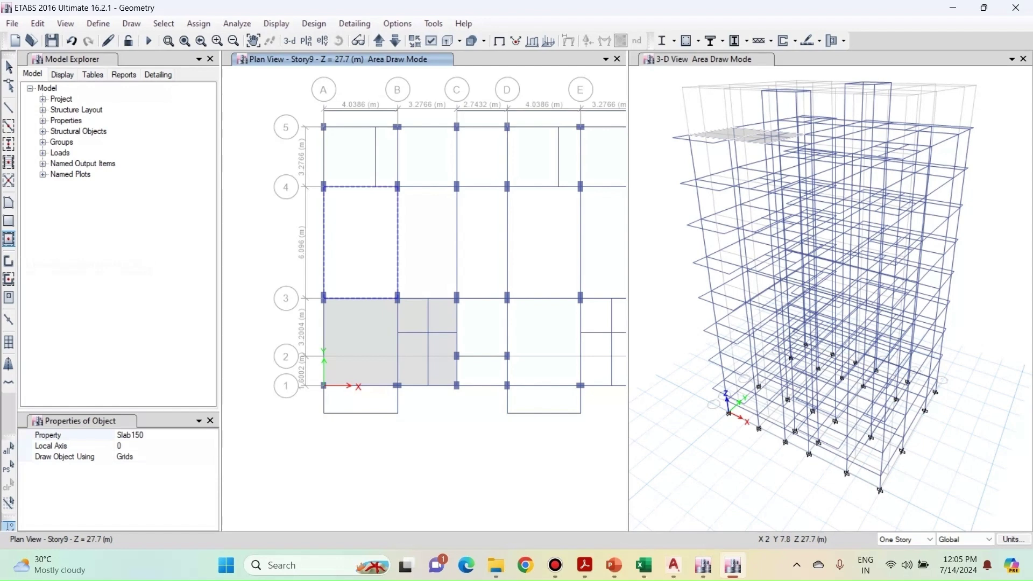
{"action": "left_click", "coordinate": [360, 243]}
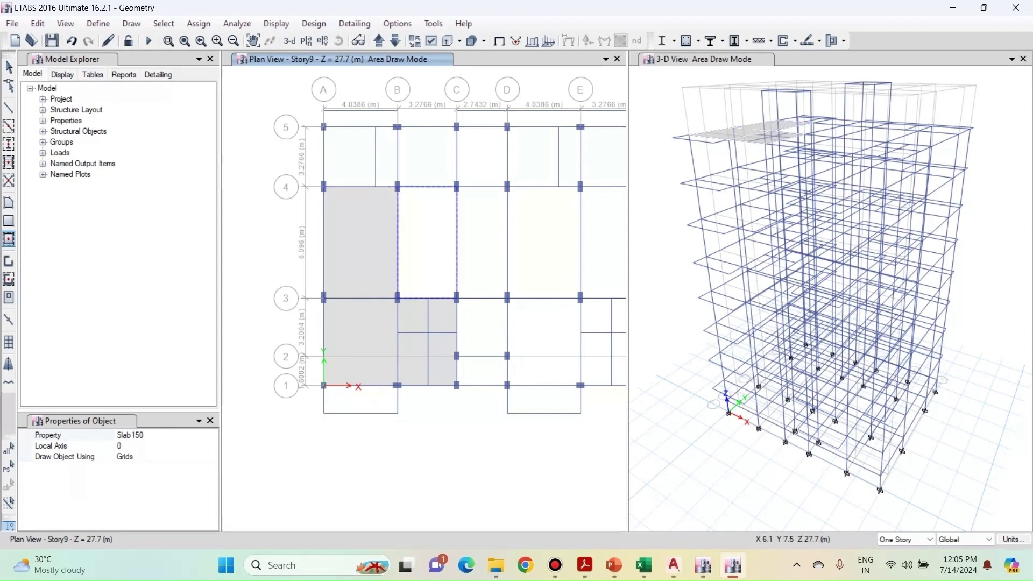
{"action": "left_click", "coordinate": [435, 248]}
{"action": "left_click", "coordinate": [479, 261]}
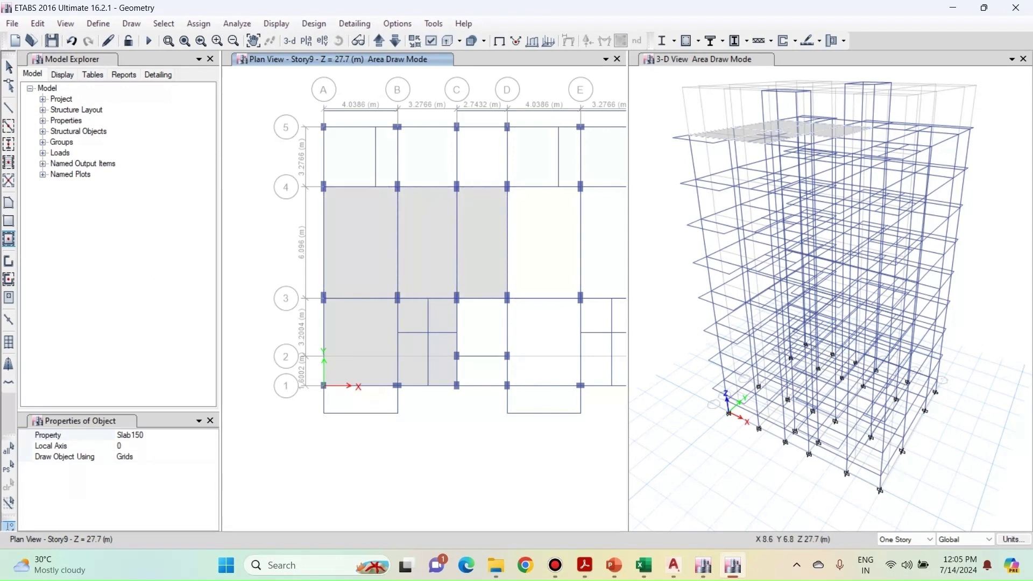
{"action": "left_click", "coordinate": [544, 253]}
{"action": "left_click", "coordinate": [609, 262]}
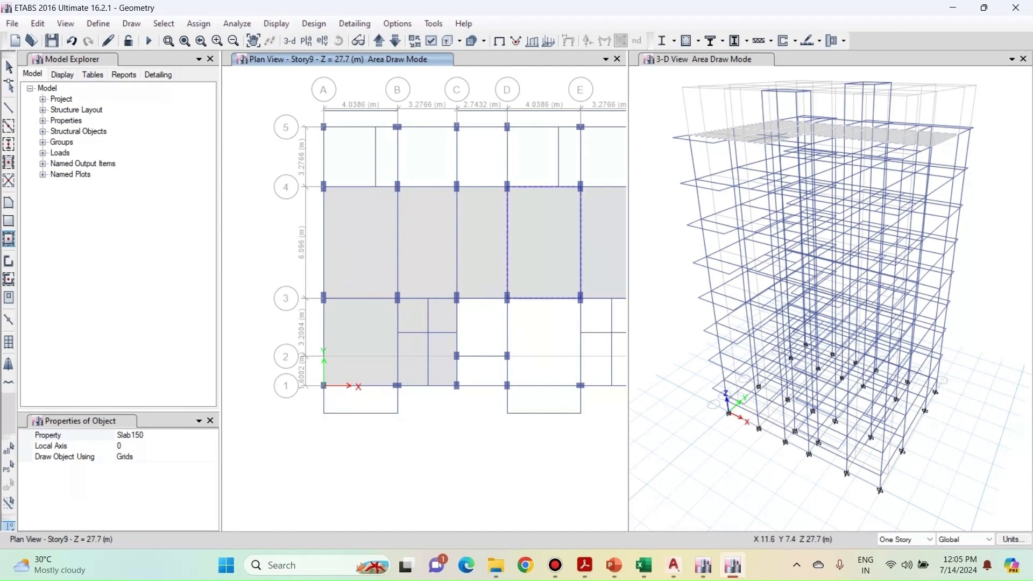
Quick-draw Slab150 floor panels in all five Story9 bays between grids 4 and 5, from grid F to grid A
{"action": "middle_click_drag", "start_coordinate": [571, 251], "coordinate": [498, 276]}
{"action": "left_click", "coordinate": [541, 175]}
{"action": "left_click", "coordinate": [451, 189]}
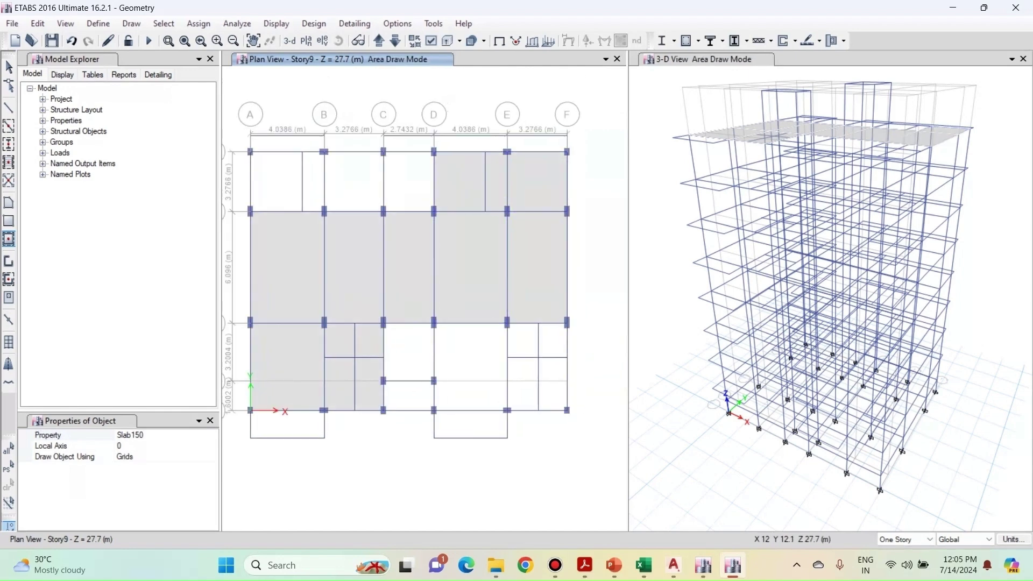
{"action": "left_click", "coordinate": [409, 186]}
{"action": "left_click", "coordinate": [352, 184]}
{"action": "left_click", "coordinate": [279, 183]}
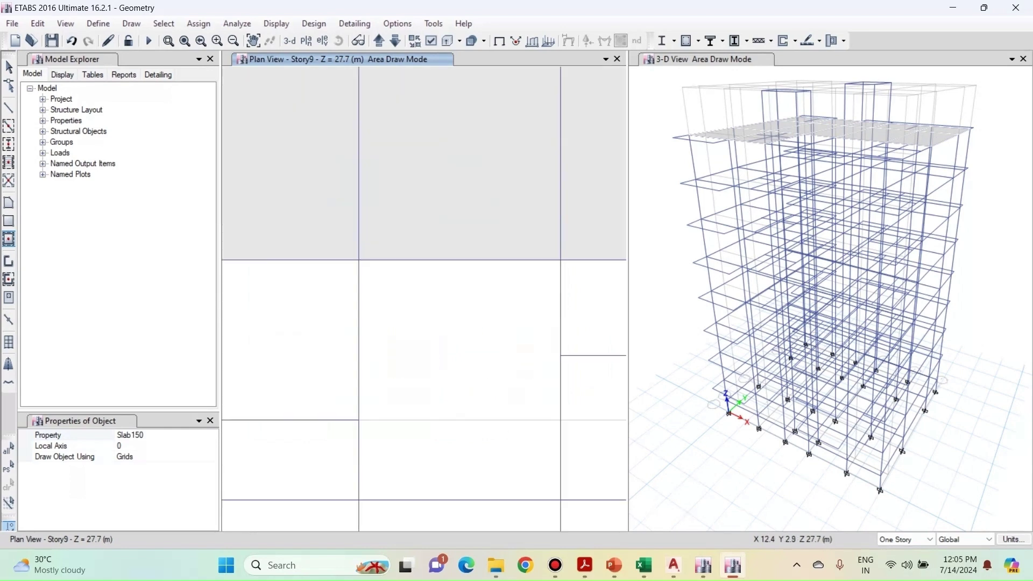
Examine the unfilled Story9 bays between grids D-F and 1-3 to see which areas quick floor drawing would cover
{"action": "scroll", "coordinate": [476, 359], "scroll_direction": "up", "scroll_amount": 3}
{"action": "scroll", "coordinate": [477, 369], "scroll_direction": "down", "scroll_amount": 3}
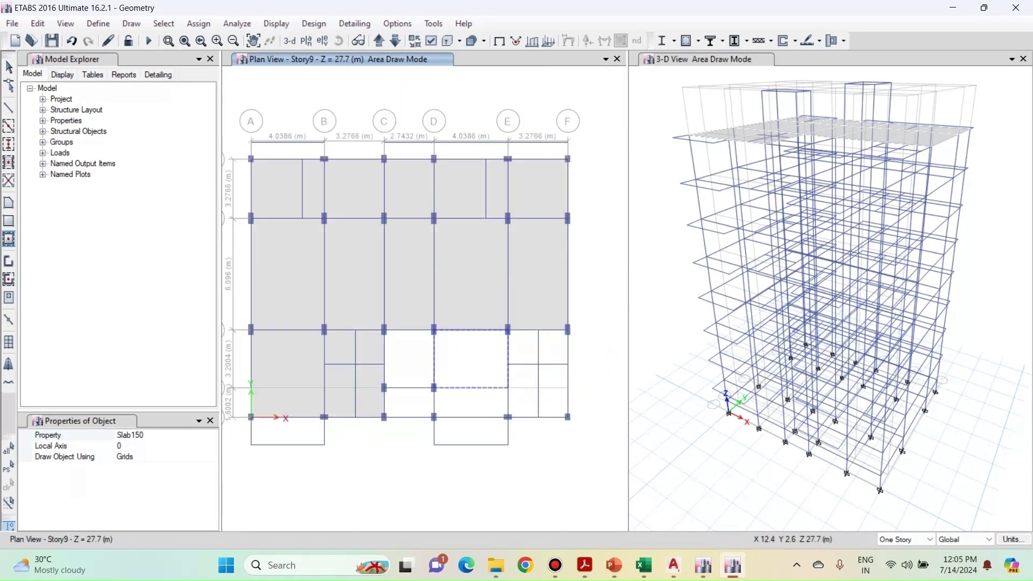
{"action": "scroll", "coordinate": [479, 363], "scroll_direction": "up", "scroll_amount": 3}
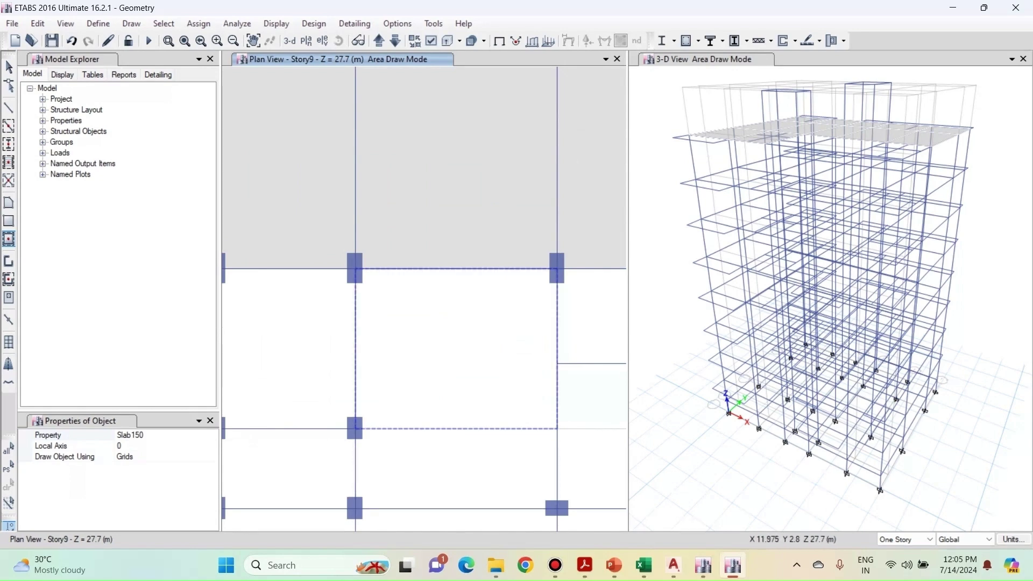
{"action": "scroll", "coordinate": [451, 370], "scroll_direction": "down", "scroll_amount": 3}
{"action": "scroll", "coordinate": [451, 370], "scroll_direction": "up", "scroll_amount": 3}
{"action": "scroll", "coordinate": [452, 370], "scroll_direction": "down", "scroll_amount": 3}
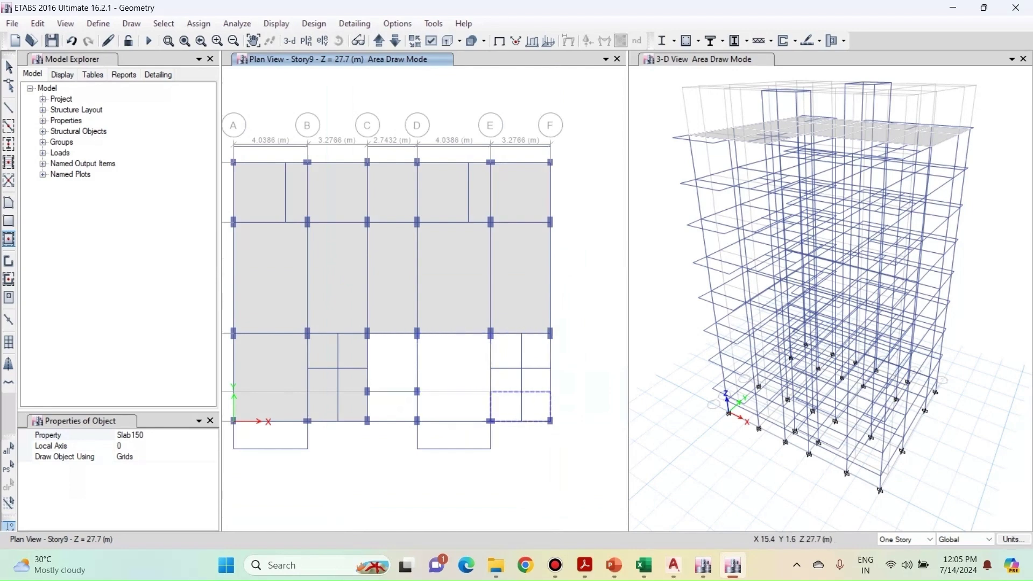
{"action": "scroll", "coordinate": [518, 361], "scroll_direction": "up", "scroll_amount": 2}
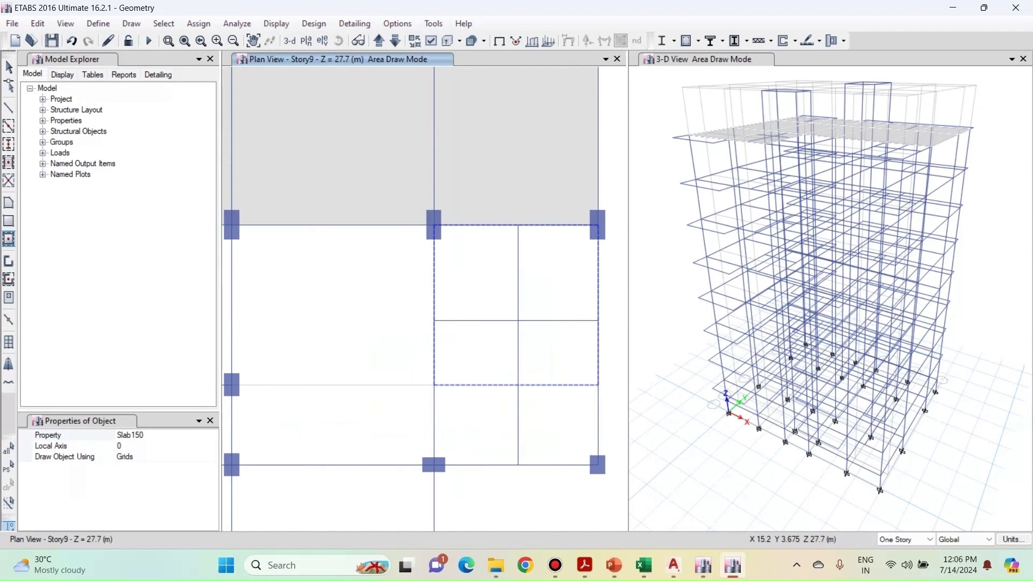
{"action": "scroll", "coordinate": [489, 281], "scroll_direction": "down", "scroll_amount": 2}
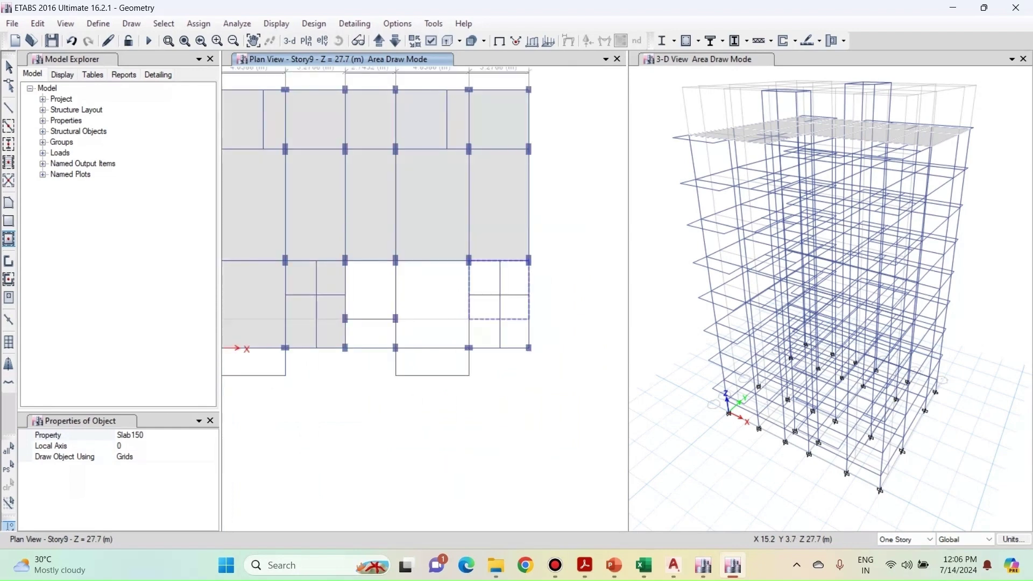
{"action": "key", "text": "Escape"}
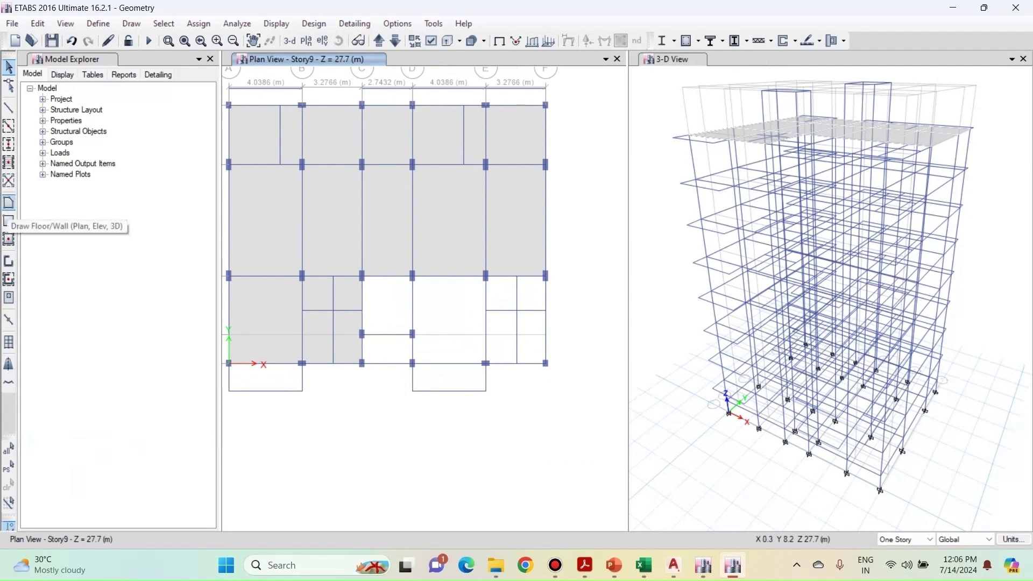
Draw a Slab150 floor panel corner by corner in the Story9 bay between grids E-F and 1-3
{"action": "left_click", "coordinate": [8, 203]}
{"action": "scroll", "coordinate": [460, 321], "scroll_direction": "up", "scroll_amount": 3}
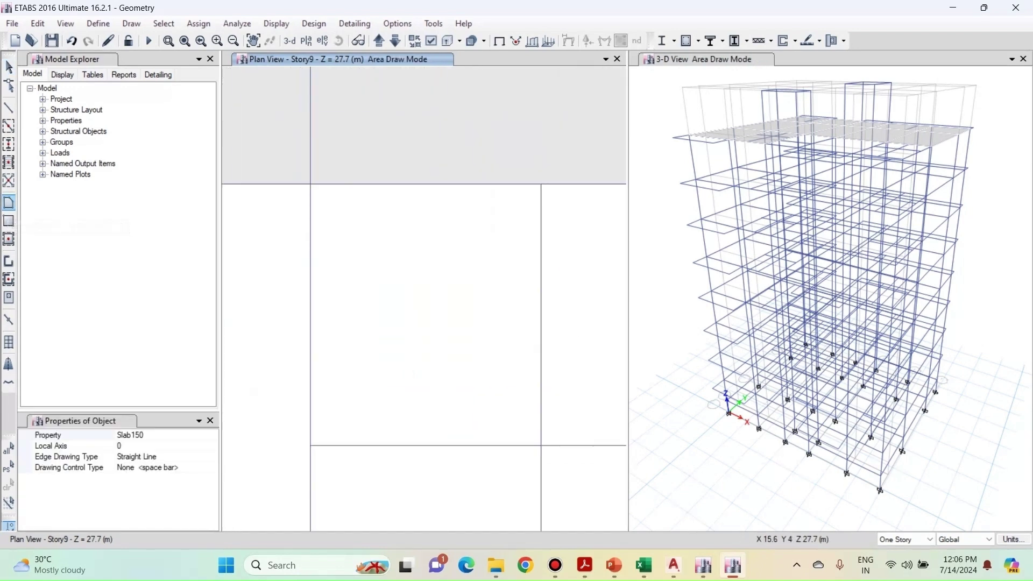
{"action": "scroll", "coordinate": [457, 270], "scroll_direction": "down", "scroll_amount": 3}
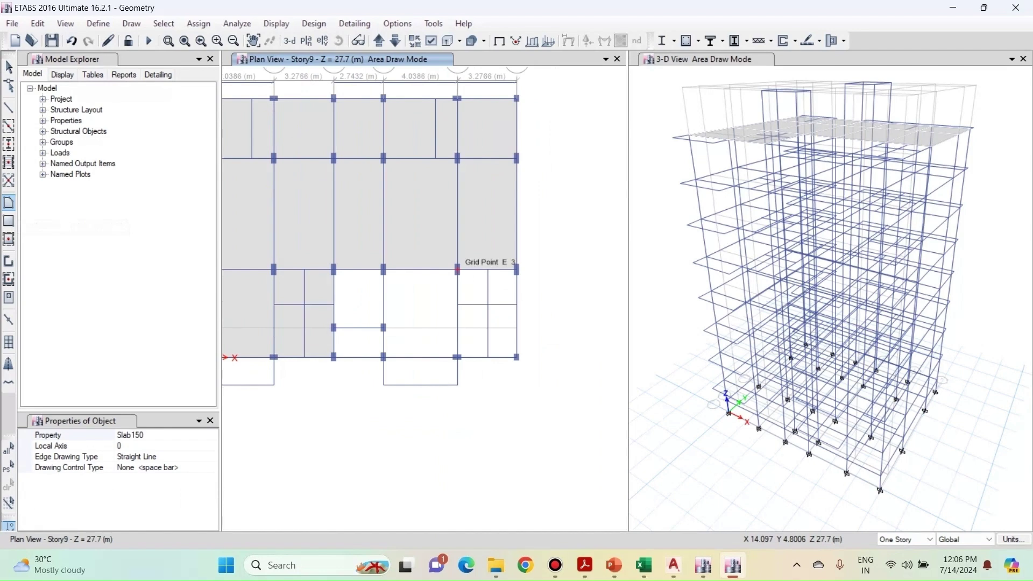
{"action": "left_click", "coordinate": [457, 269]}
{"action": "left_click", "coordinate": [516, 269]}
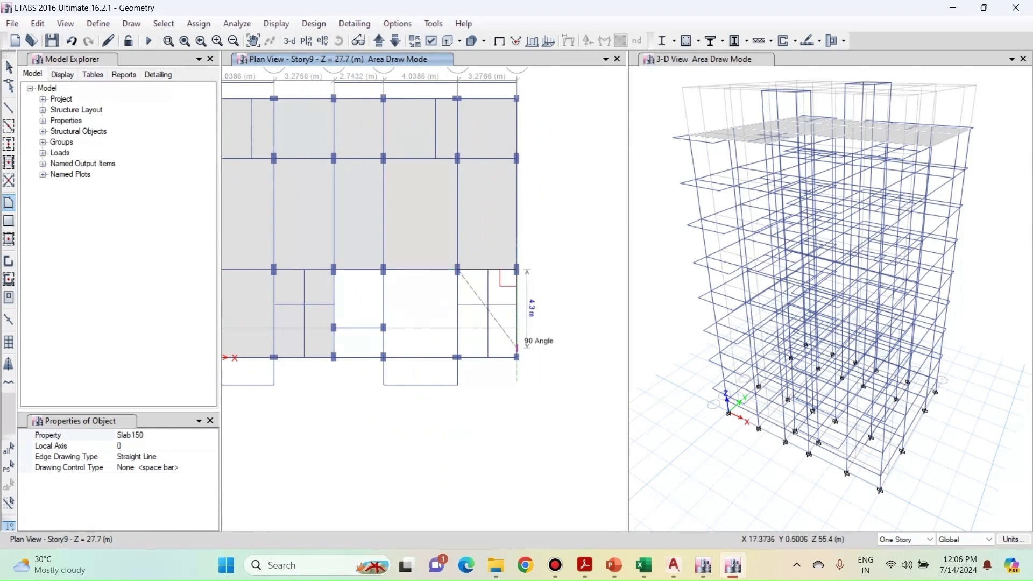
{"action": "left_click", "coordinate": [516, 357]}
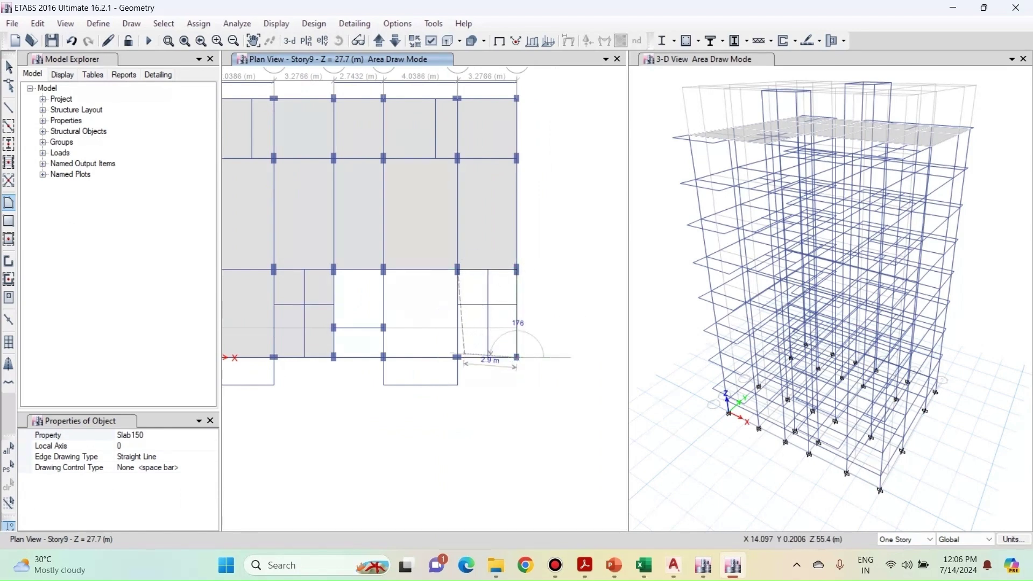
{"action": "left_click", "coordinate": [457, 357]}
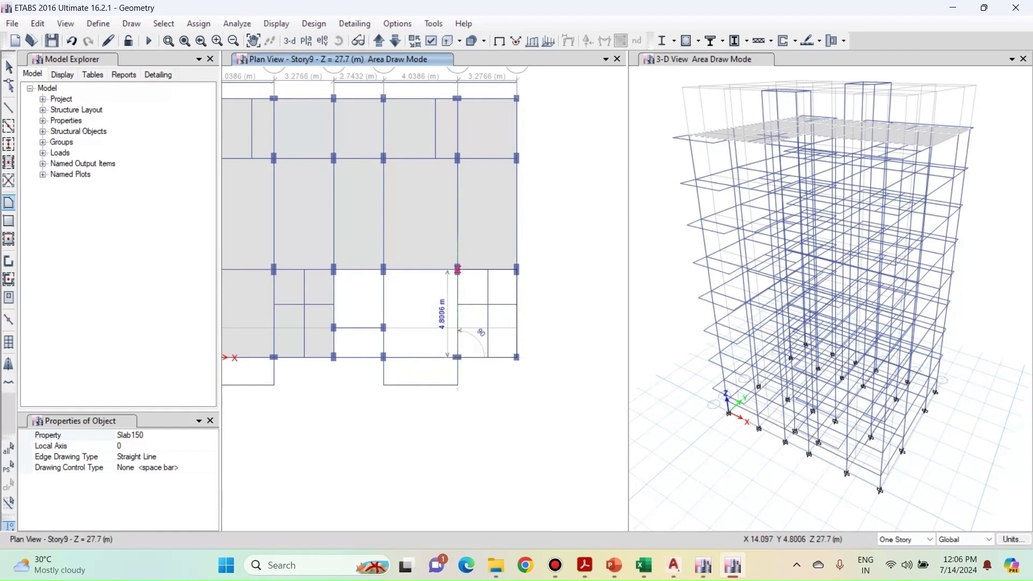
{"action": "left_click", "coordinate": [457, 269]}
Draw a Slab150 floor panel in the Story9 bay between grids D-E and 1-3
{"action": "middle_click_drag", "start_coordinate": [488, 358], "coordinate": [558, 363]}
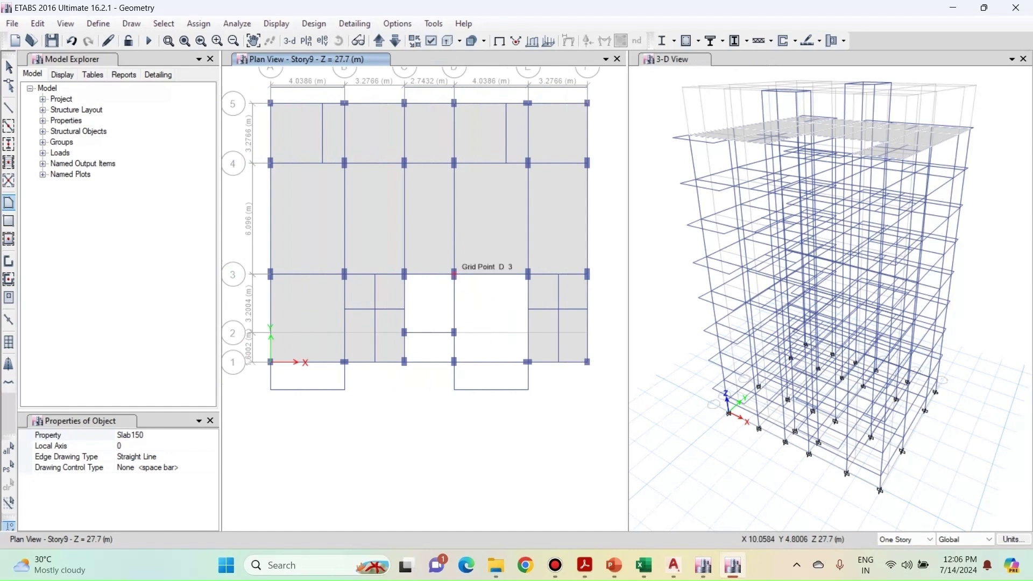
{"action": "left_click", "coordinate": [453, 273]}
{"action": "left_click", "coordinate": [527, 274]}
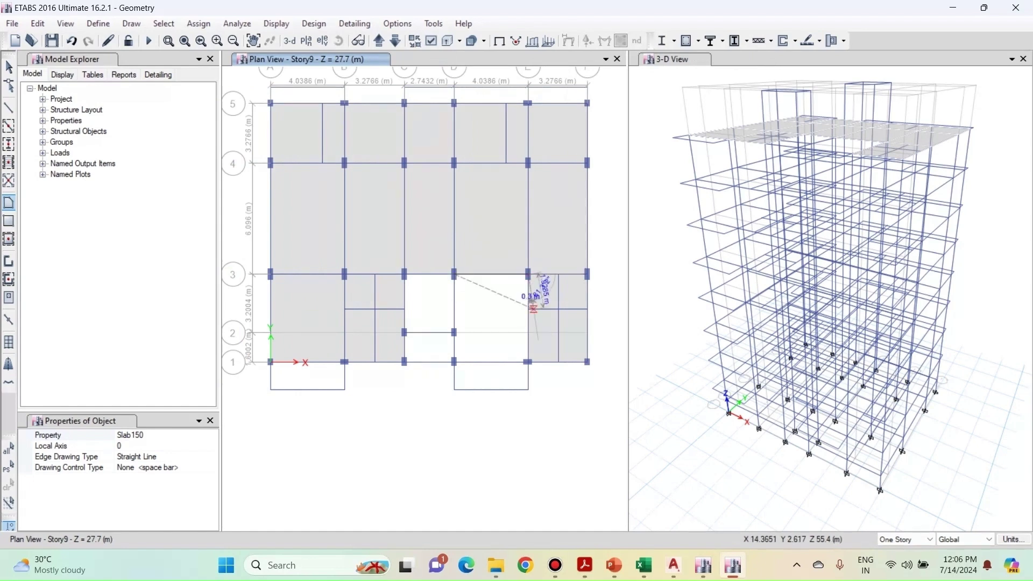
{"action": "left_click", "coordinate": [528, 361]}
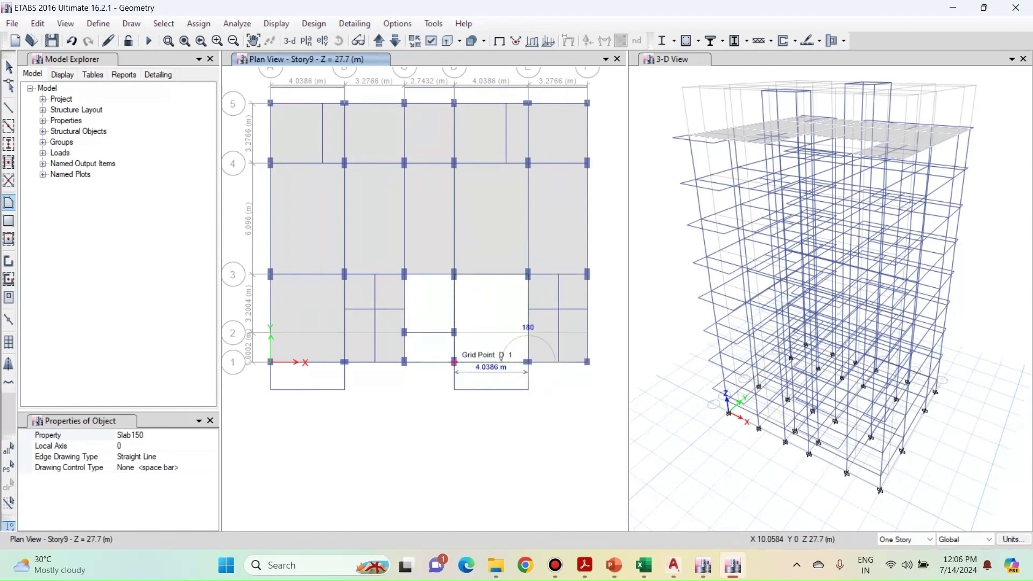
{"action": "left_click", "coordinate": [453, 361]}
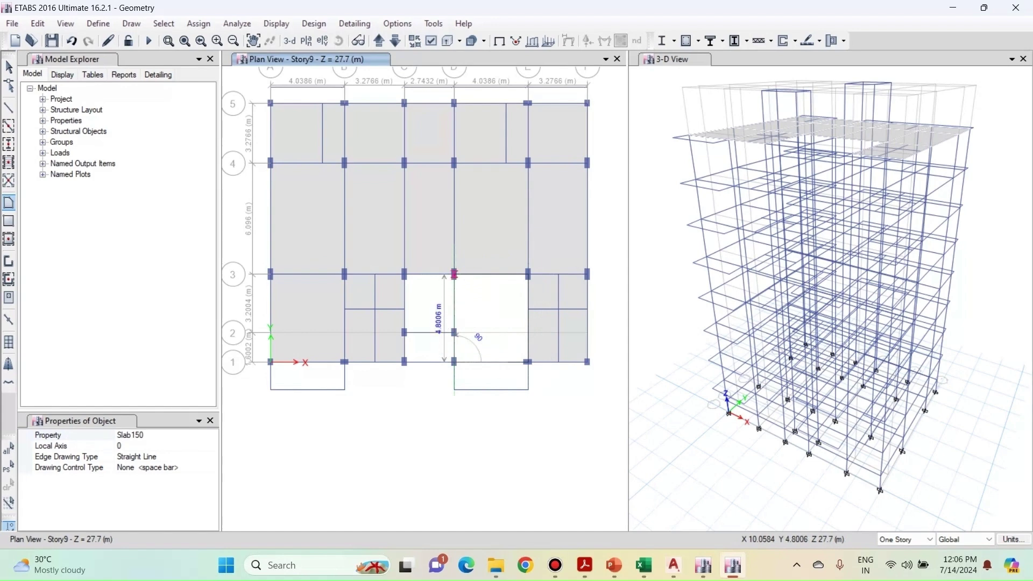
{"action": "left_click", "coordinate": [453, 273]}
Draw a Slab150 floor panel between grids C-D and 2-3 on Story9, leaving the bay between grids 1 and 2 open
{"action": "middle_click_drag", "start_coordinate": [451, 266], "coordinate": [467, 307]}
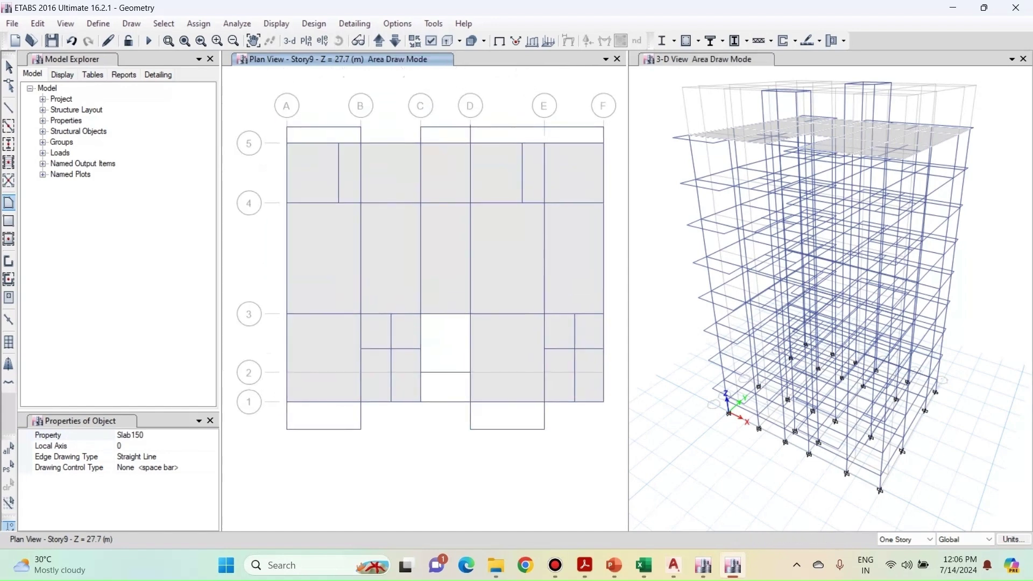
{"action": "left_click", "coordinate": [420, 313]}
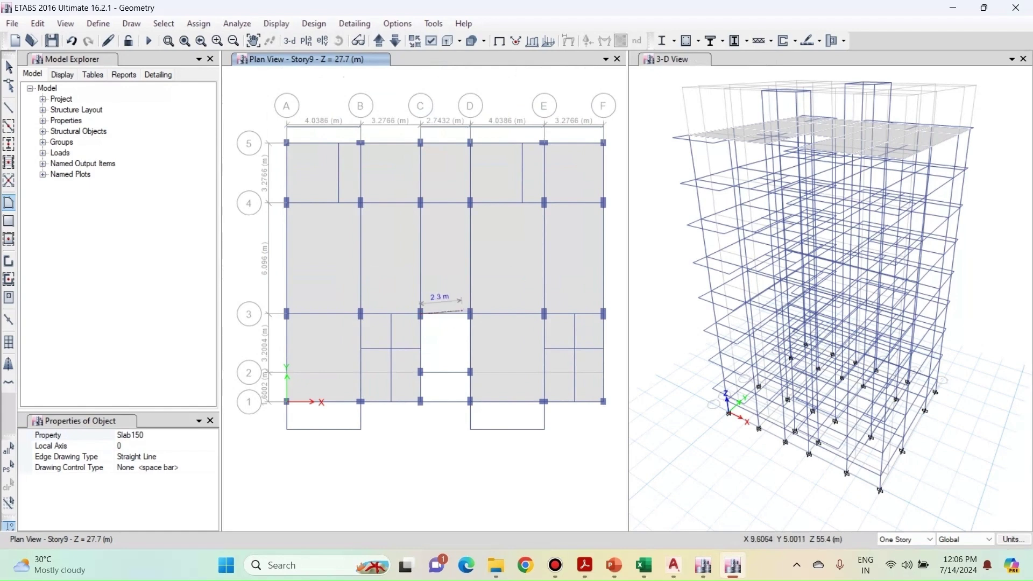
{"action": "left_click", "coordinate": [470, 372]}
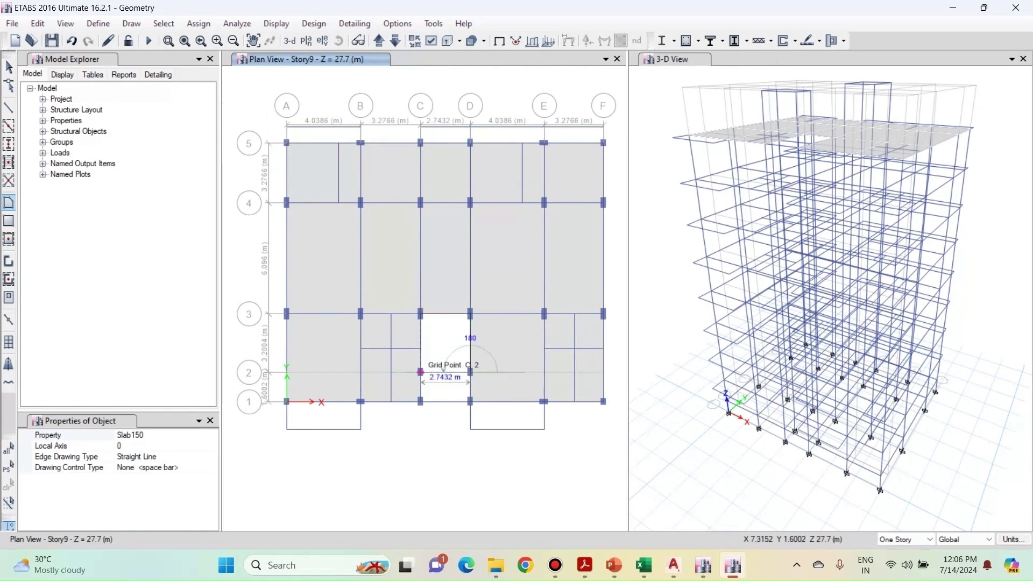
{"action": "left_click", "coordinate": [420, 372]}
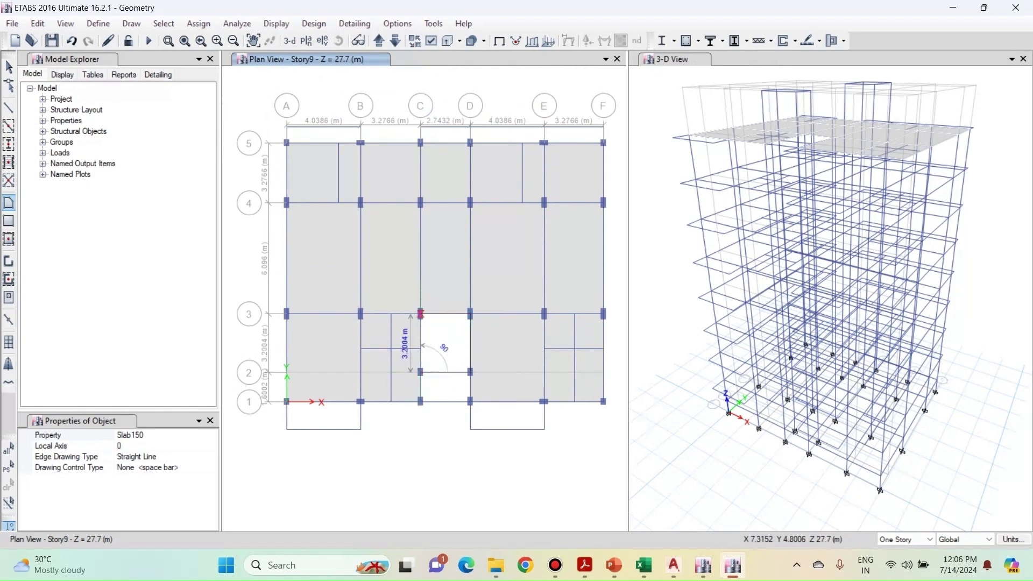
{"action": "left_click", "coordinate": [420, 314]}
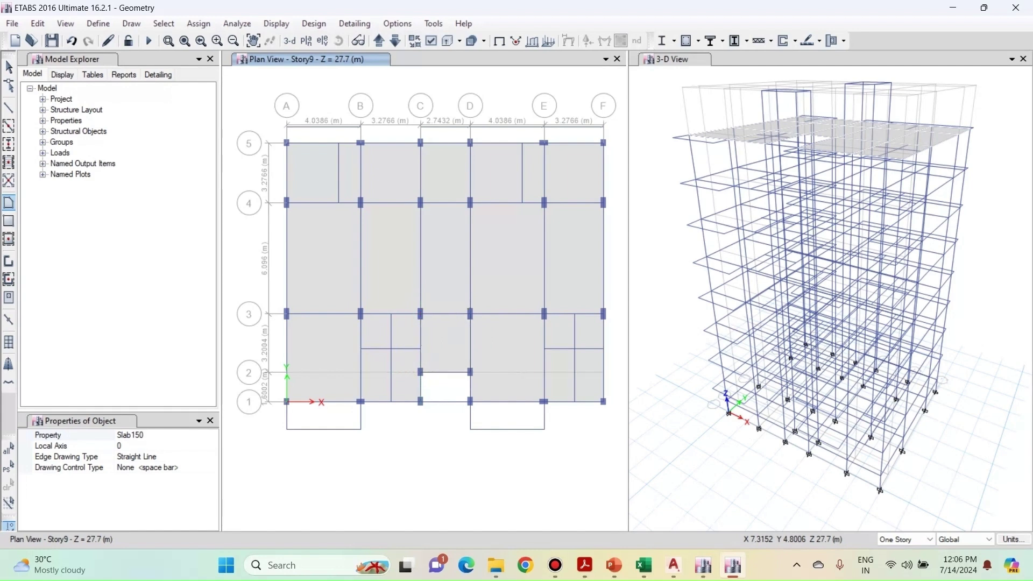
{"action": "key", "text": "Escape"}
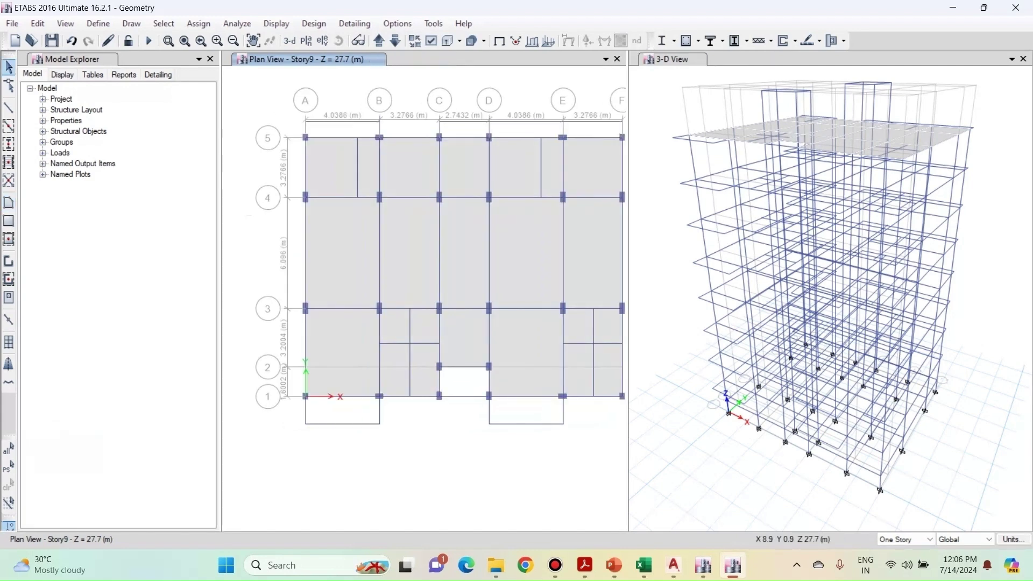
{"action": "middle_click_drag", "start_coordinate": [446, 381], "coordinate": [415, 386]}
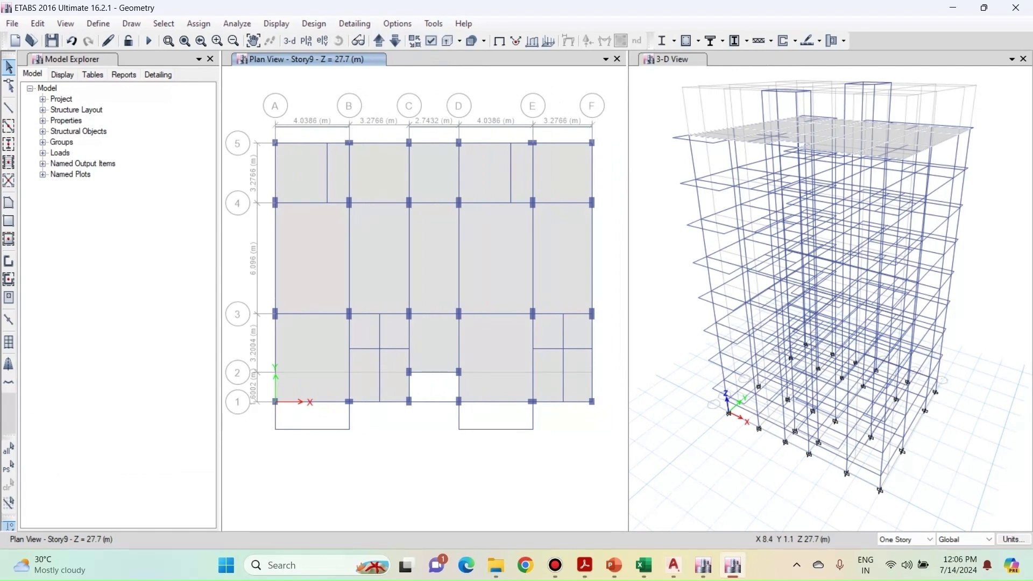
{"action": "middle_click_drag", "start_coordinate": [443, 382], "coordinate": [451, 396]}
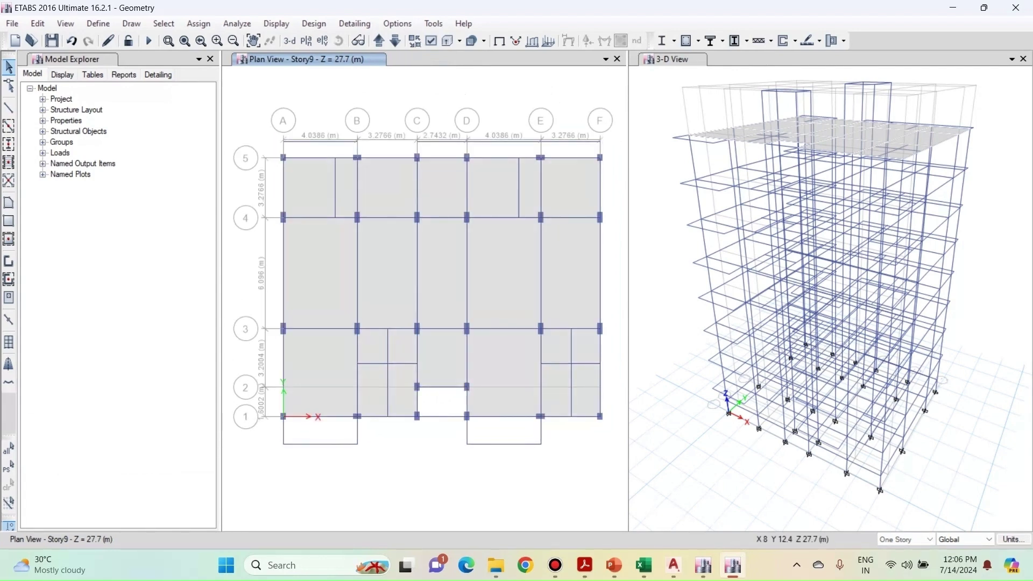
Delete the Story9 slab panel in the bay between grids C-D and 4-5, leaving that bay open
{"action": "left_click", "coordinate": [433, 186]}
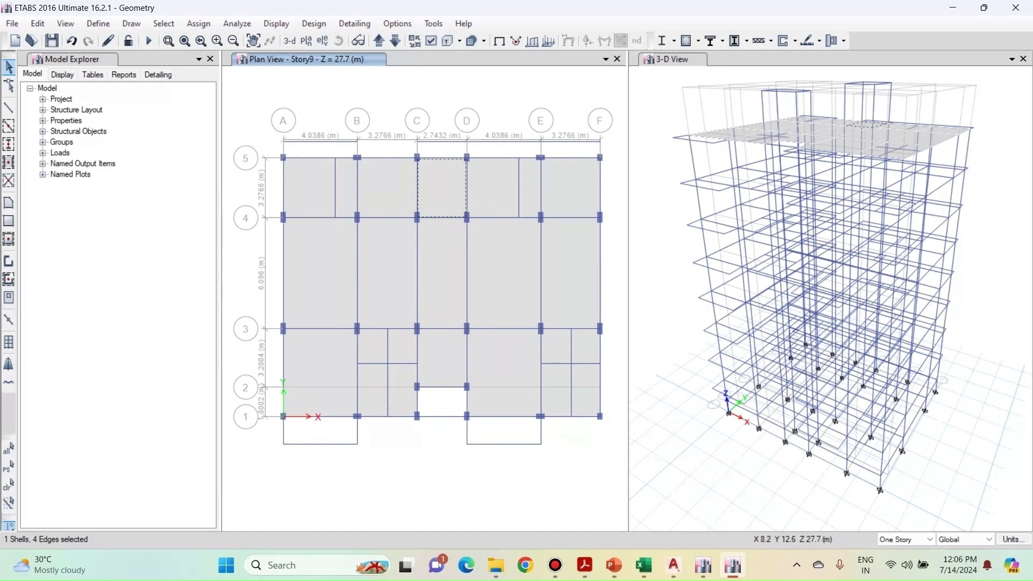
{"action": "key", "text": "Delete"}
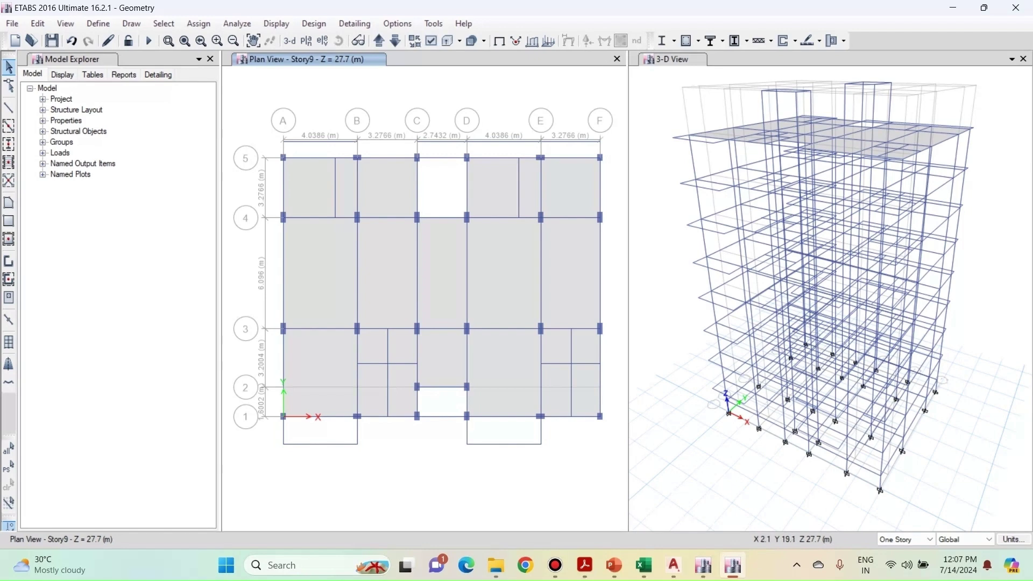
Select all floor objects in the model by object type
{"action": "left_click", "coordinate": [163, 23]}
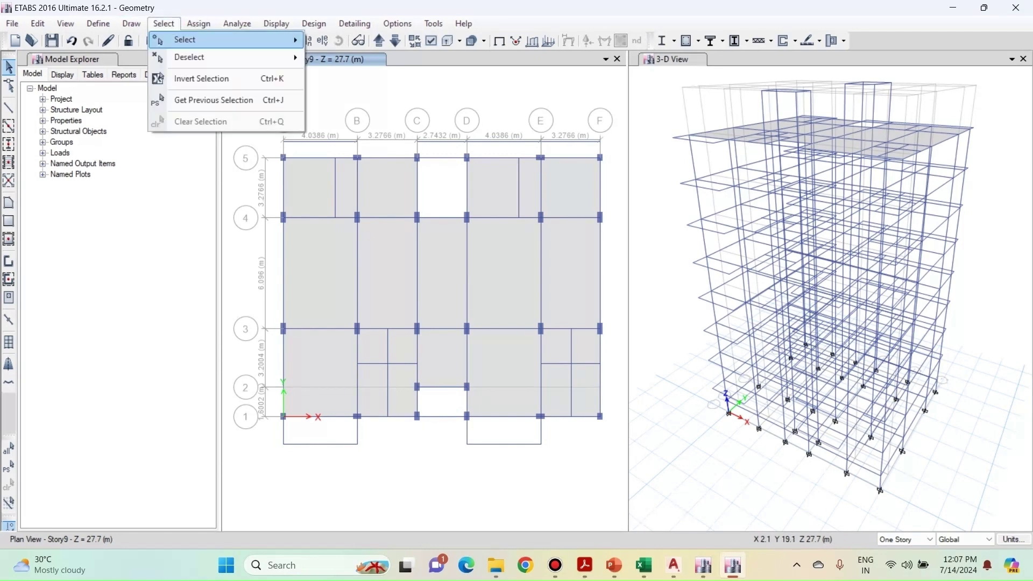
{"action": "mouse_move", "coordinate": [226, 40]}
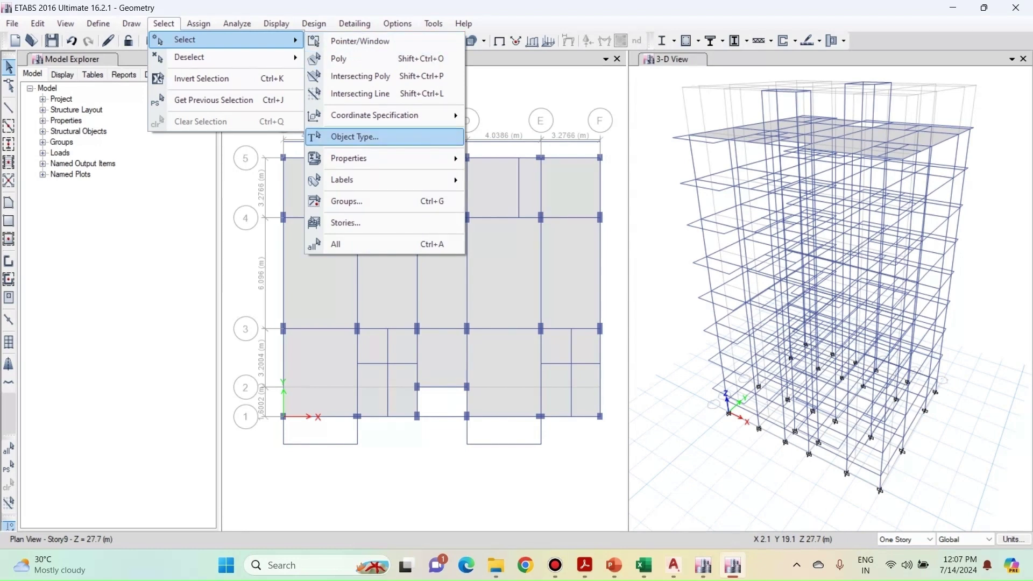
{"action": "left_click", "coordinate": [355, 137]}
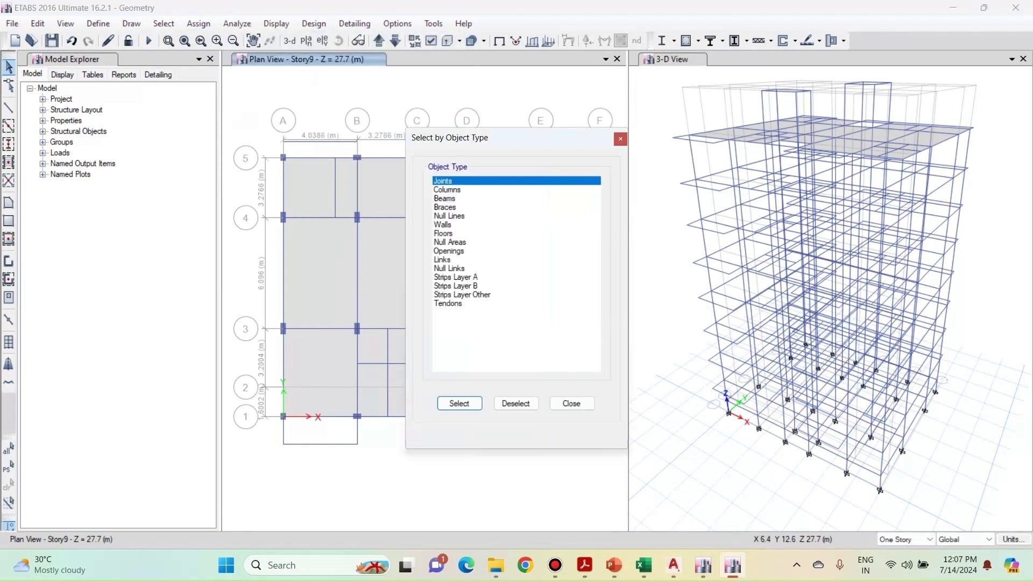
{"action": "left_click", "coordinate": [445, 233]}
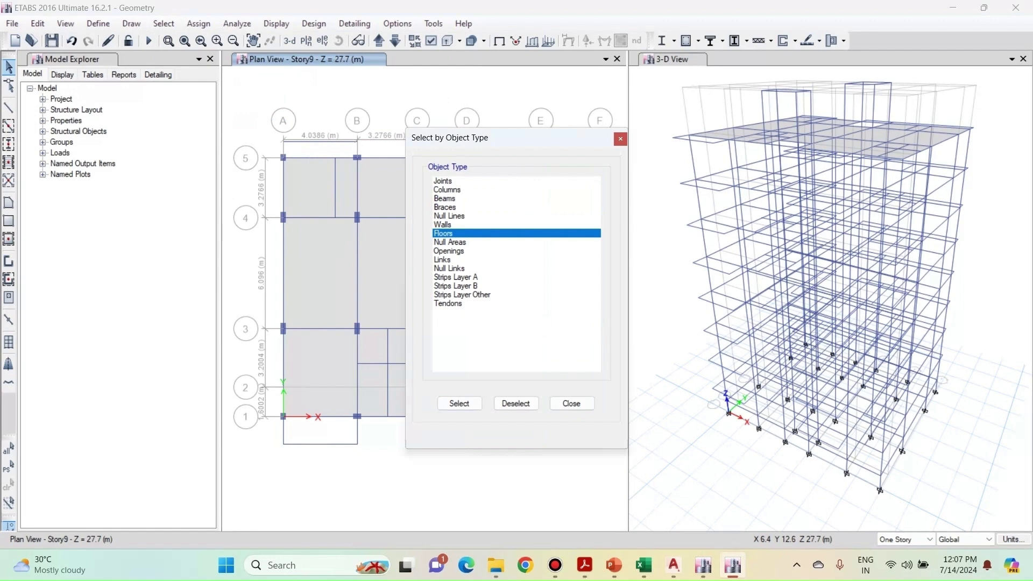
{"action": "left_click", "coordinate": [459, 403]}
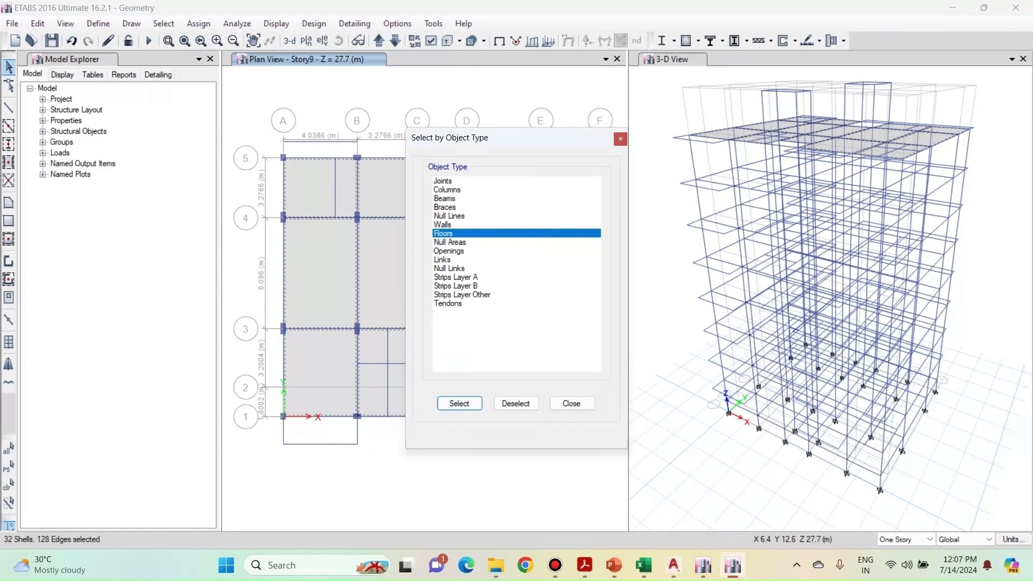
{"action": "left_click", "coordinate": [571, 404]}
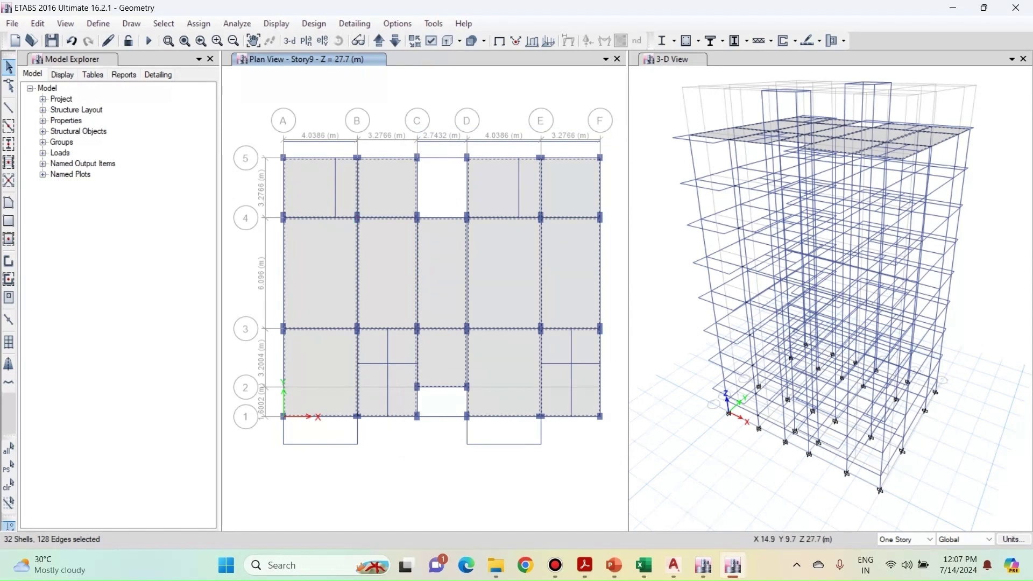
Replicate the selected floor slabs by story onto Story1 through Story8, keeping the original objects
{"action": "left_click", "coordinate": [37, 23]}
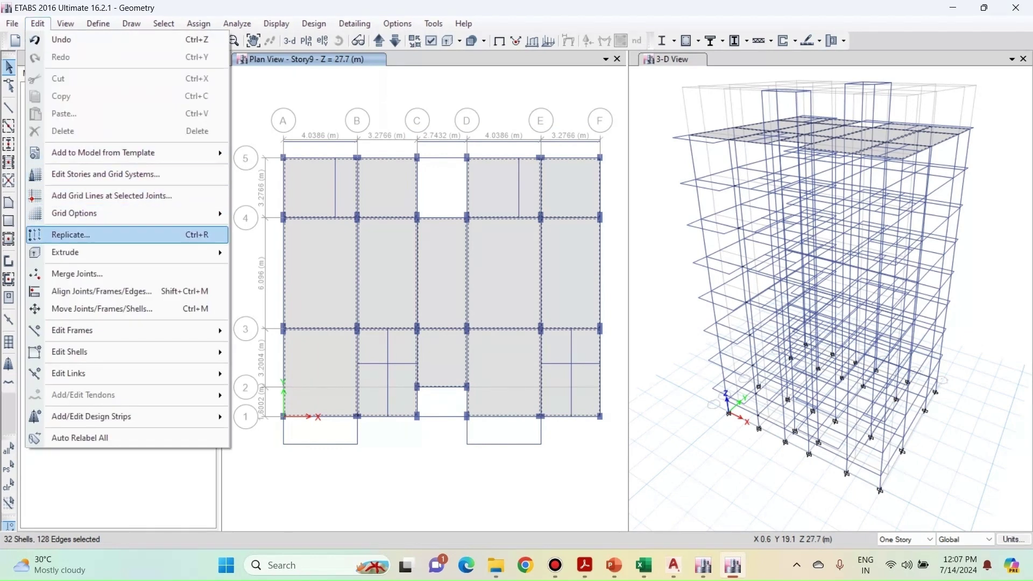
{"action": "left_click", "coordinate": [70, 235]}
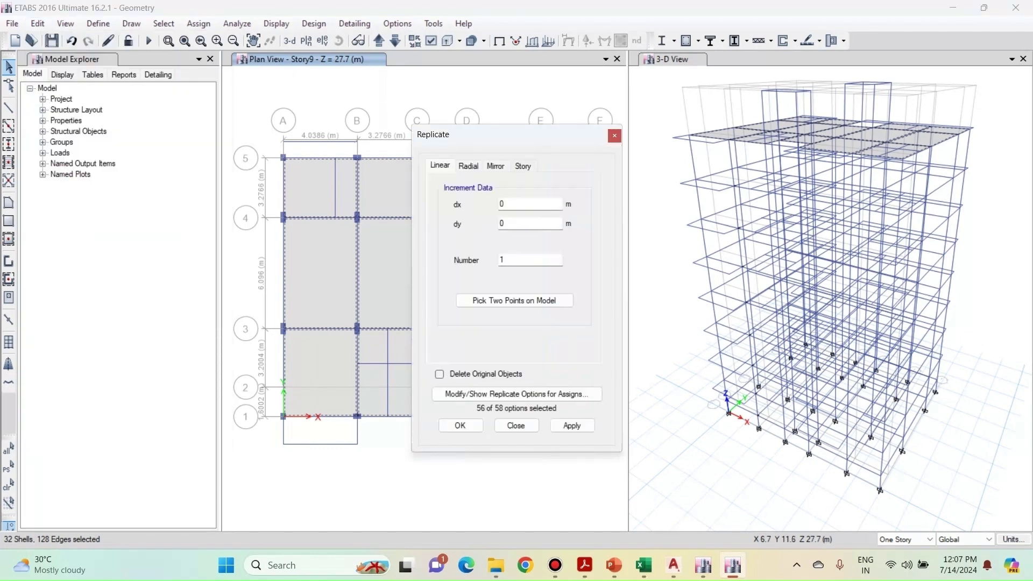
{"action": "left_click", "coordinate": [522, 165]}
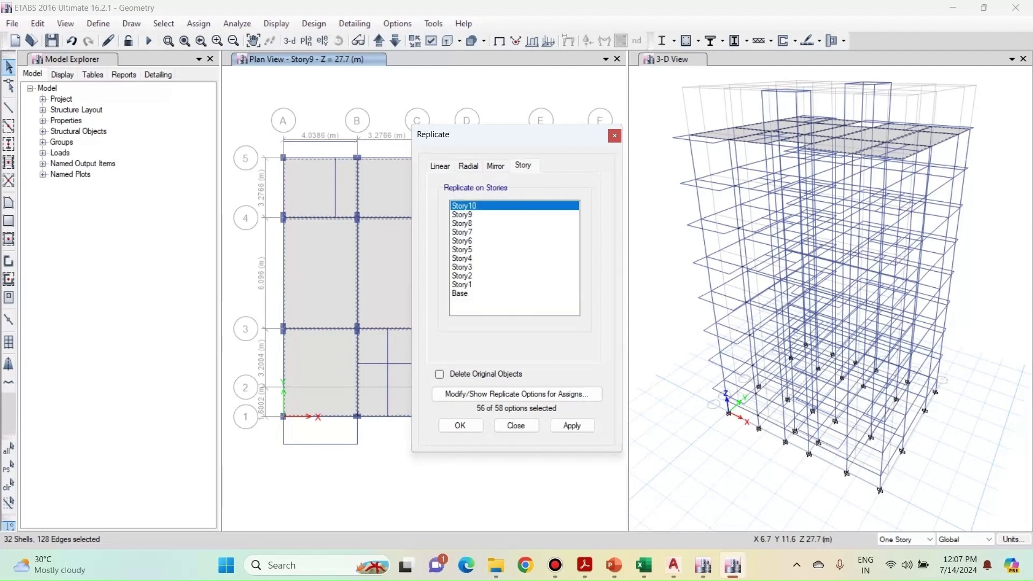
{"action": "left_click", "coordinate": [462, 214]}
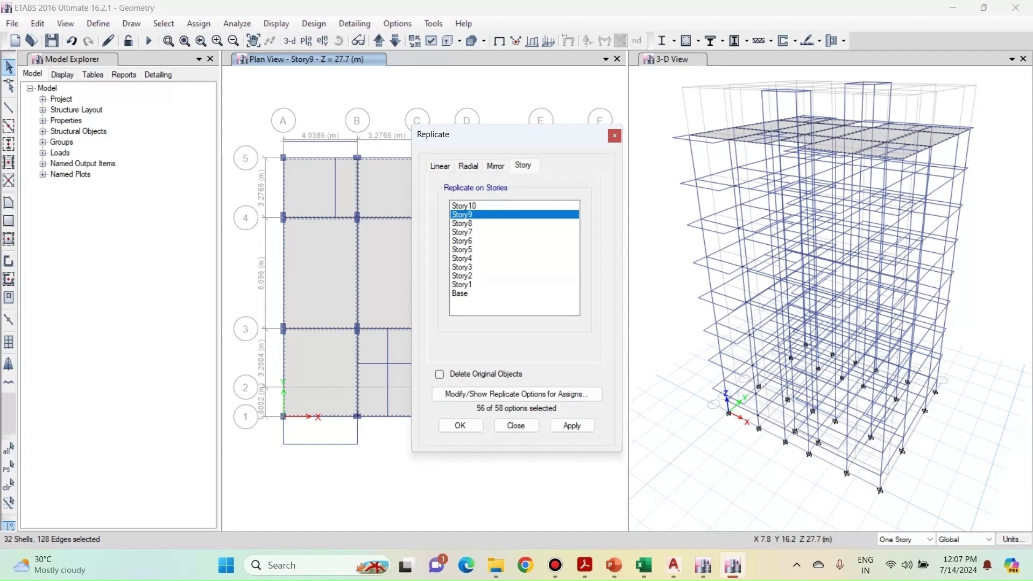
{"action": "left_click_drag", "start_coordinate": [484, 232], "coordinate": [484, 284]}
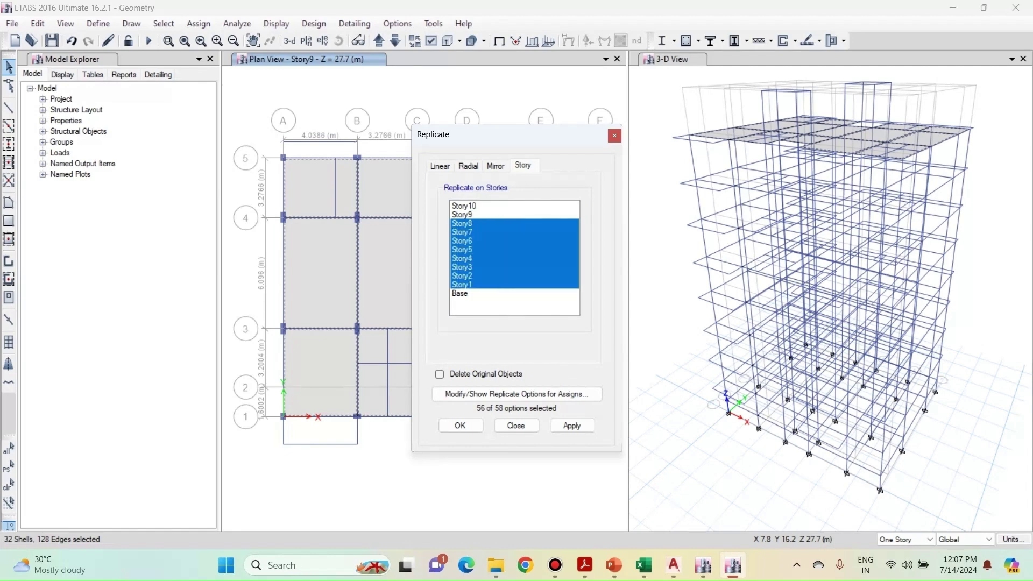
{"action": "left_click", "coordinate": [572, 425]}
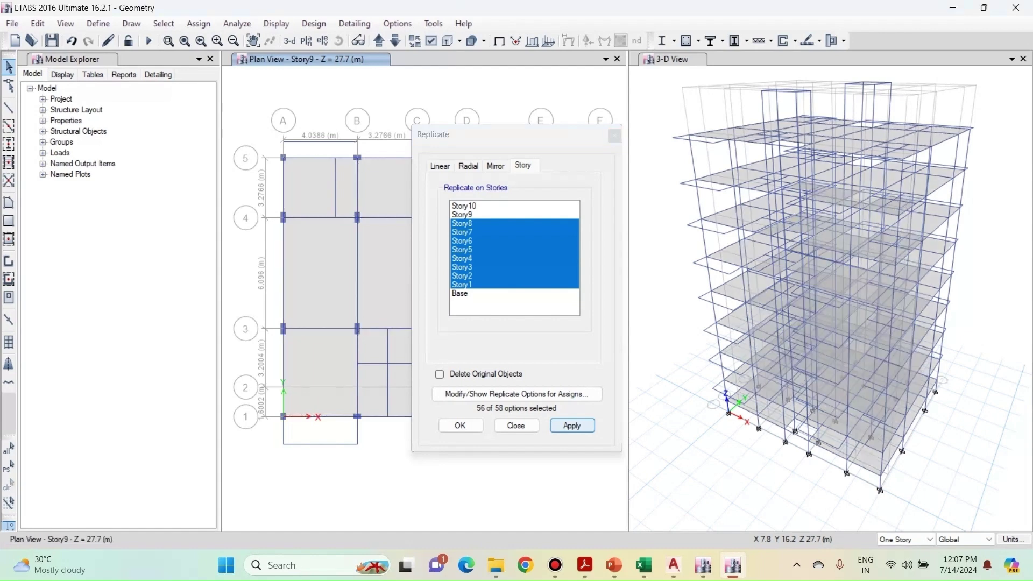
{"action": "left_click", "coordinate": [460, 425]}
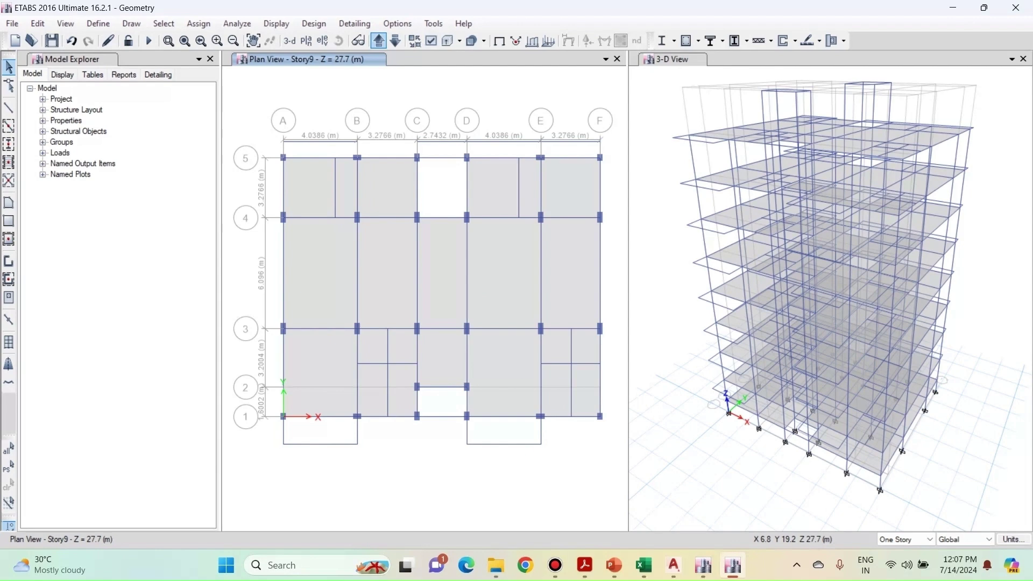
Quick-draw Slab150 floor panels on Story10 in the C-D bays between grids 4-5 and between grids 1-2
{"action": "left_click", "coordinate": [379, 40]}
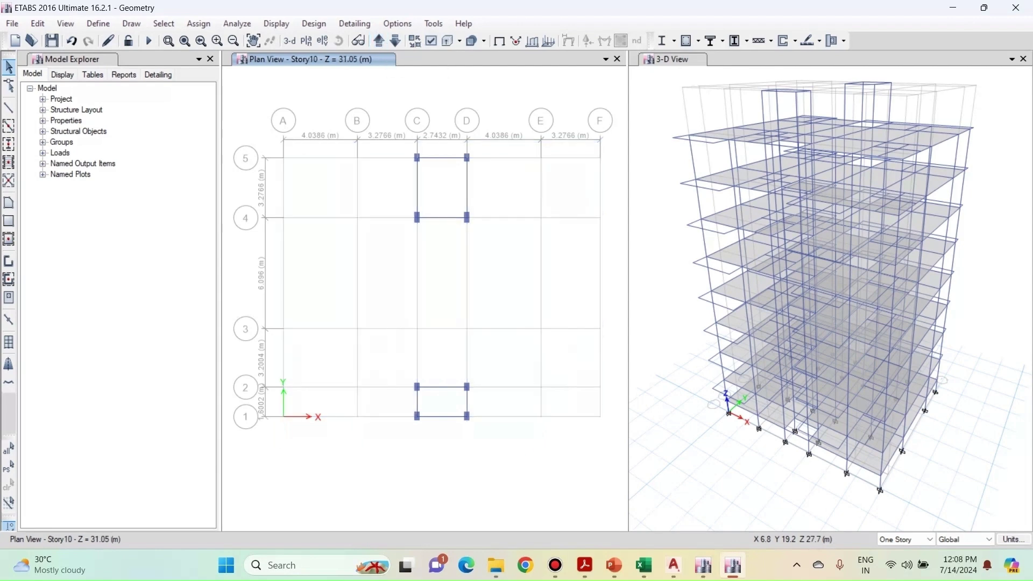
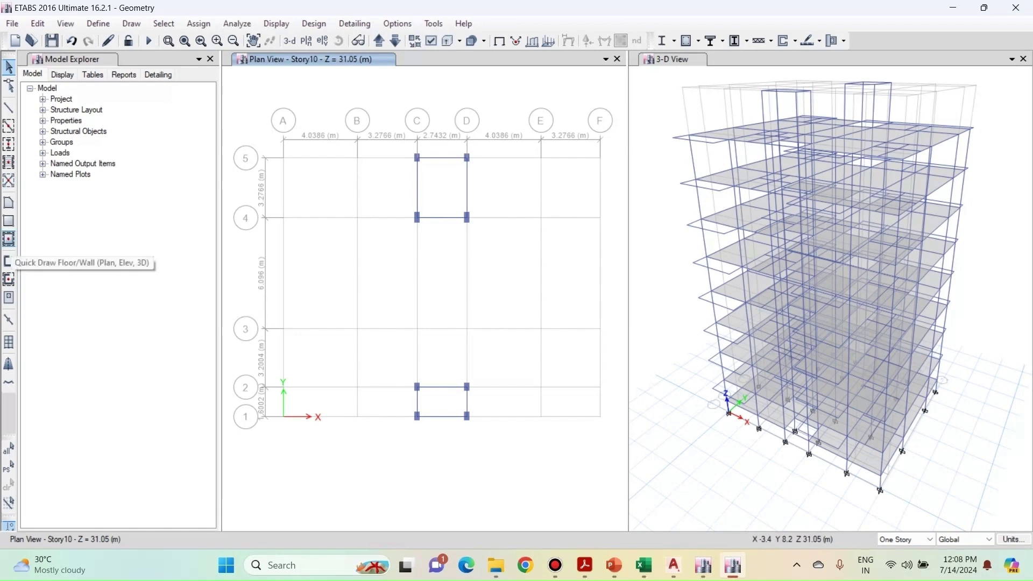
{"action": "left_click", "coordinate": [8, 238]}
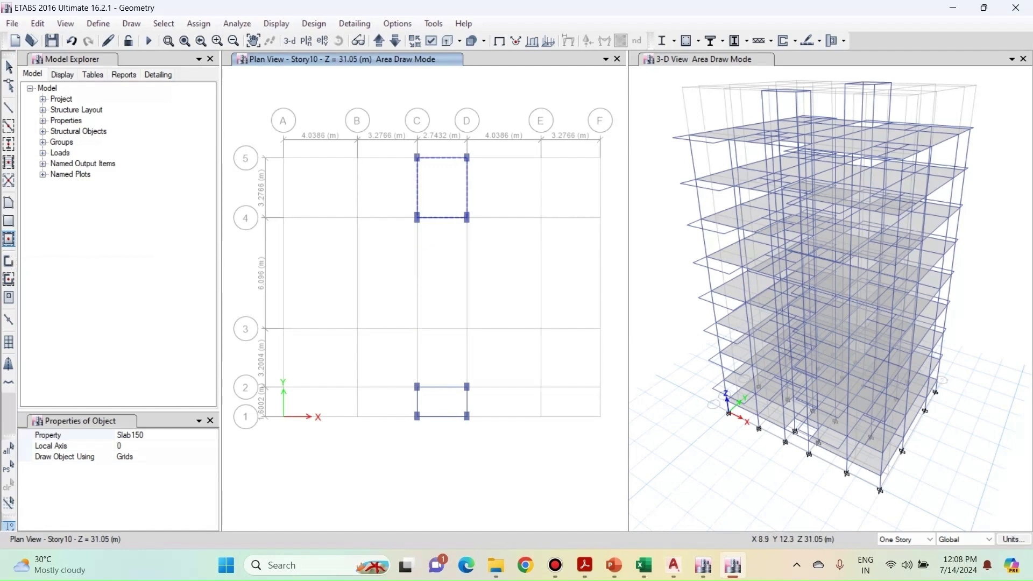
{"action": "left_click", "coordinate": [446, 191]}
{"action": "left_click", "coordinate": [442, 401]}
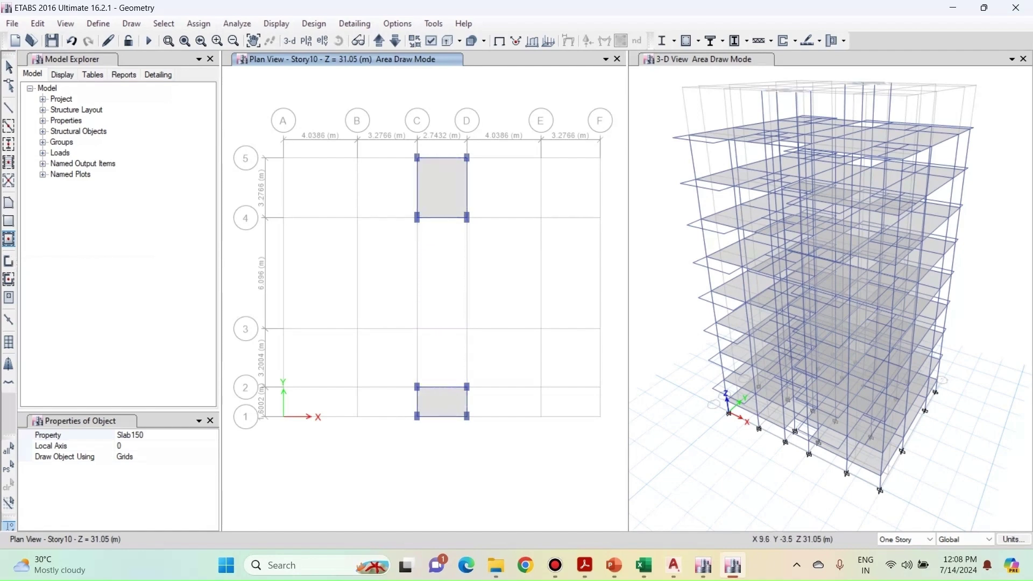
{"action": "key", "text": "Escape"}
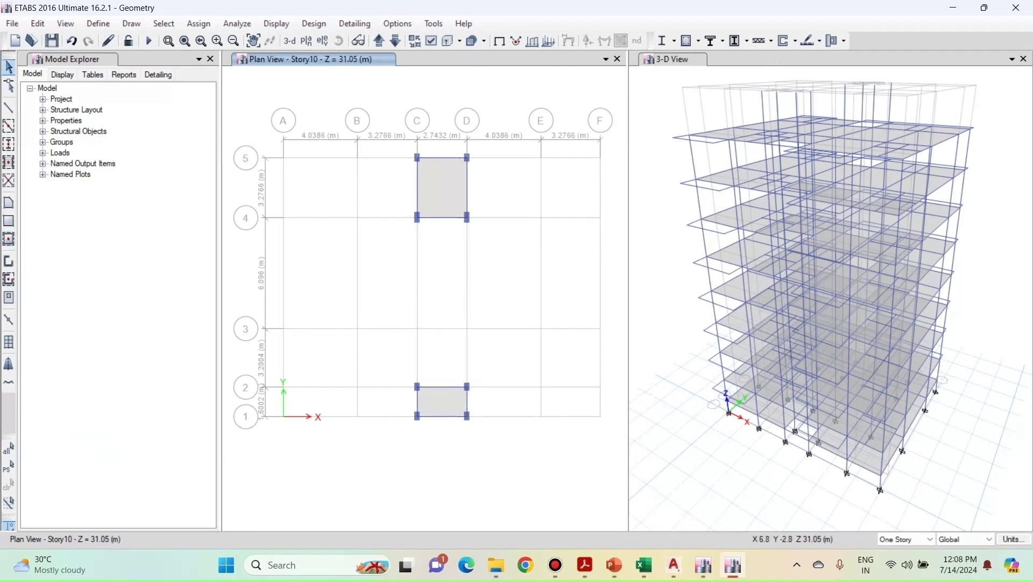